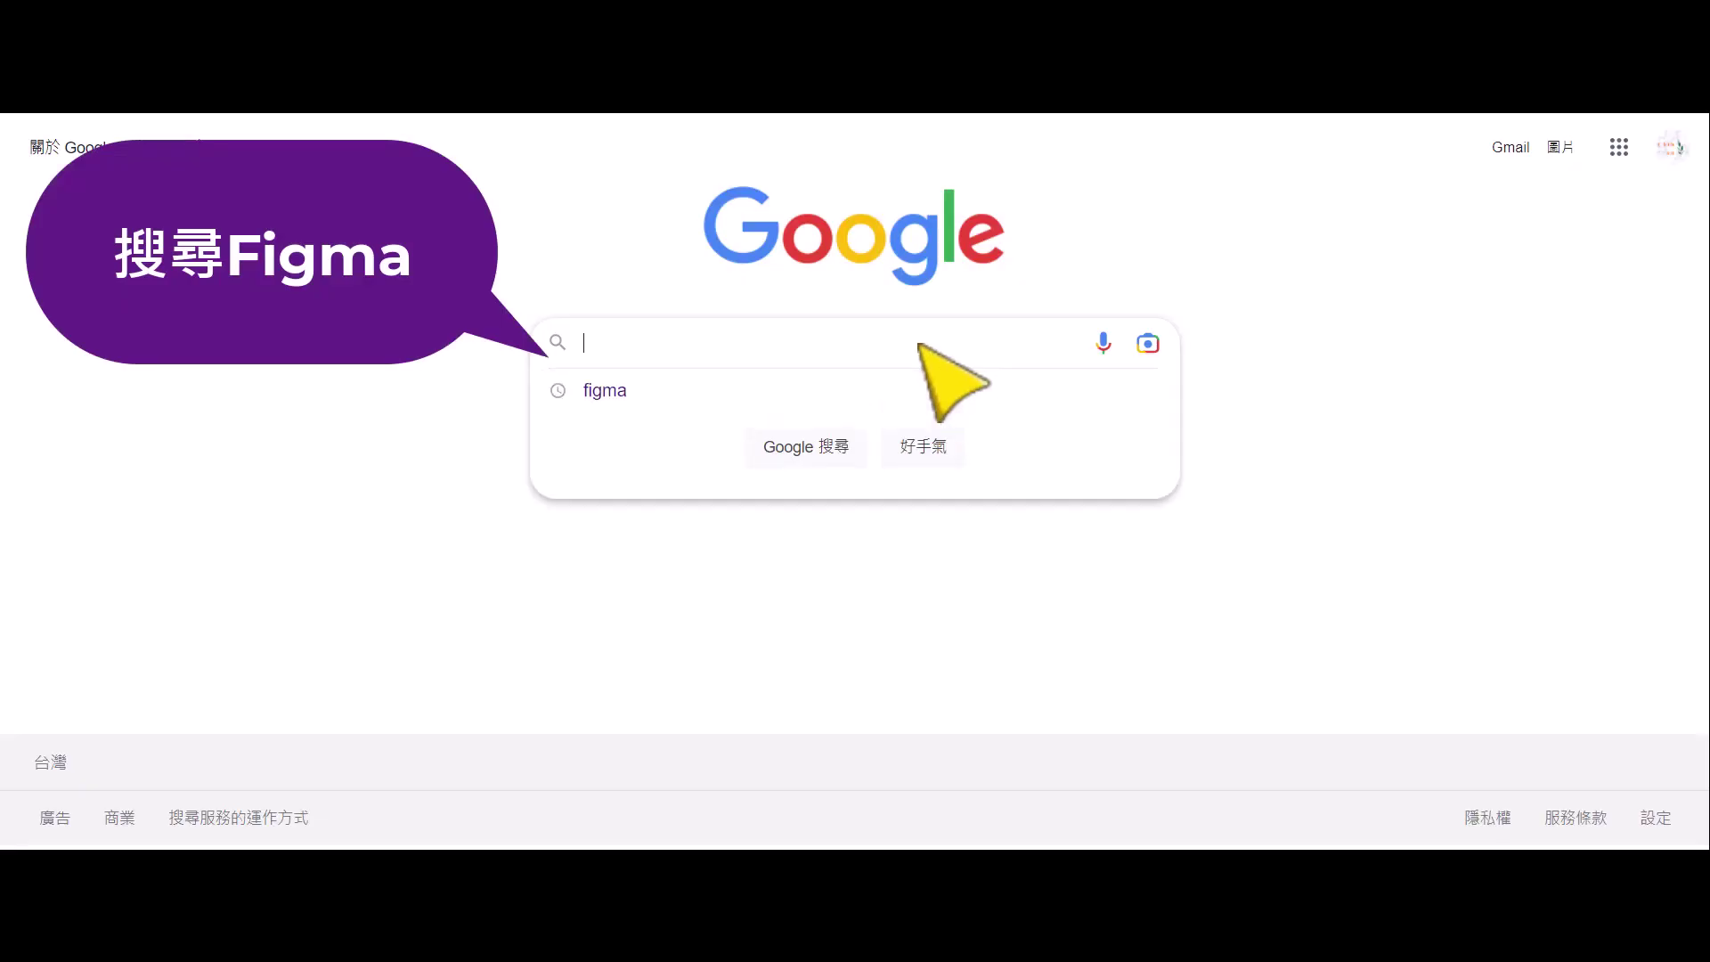
Search Google for figma and go to Figma's Downloads page
click(917, 401)
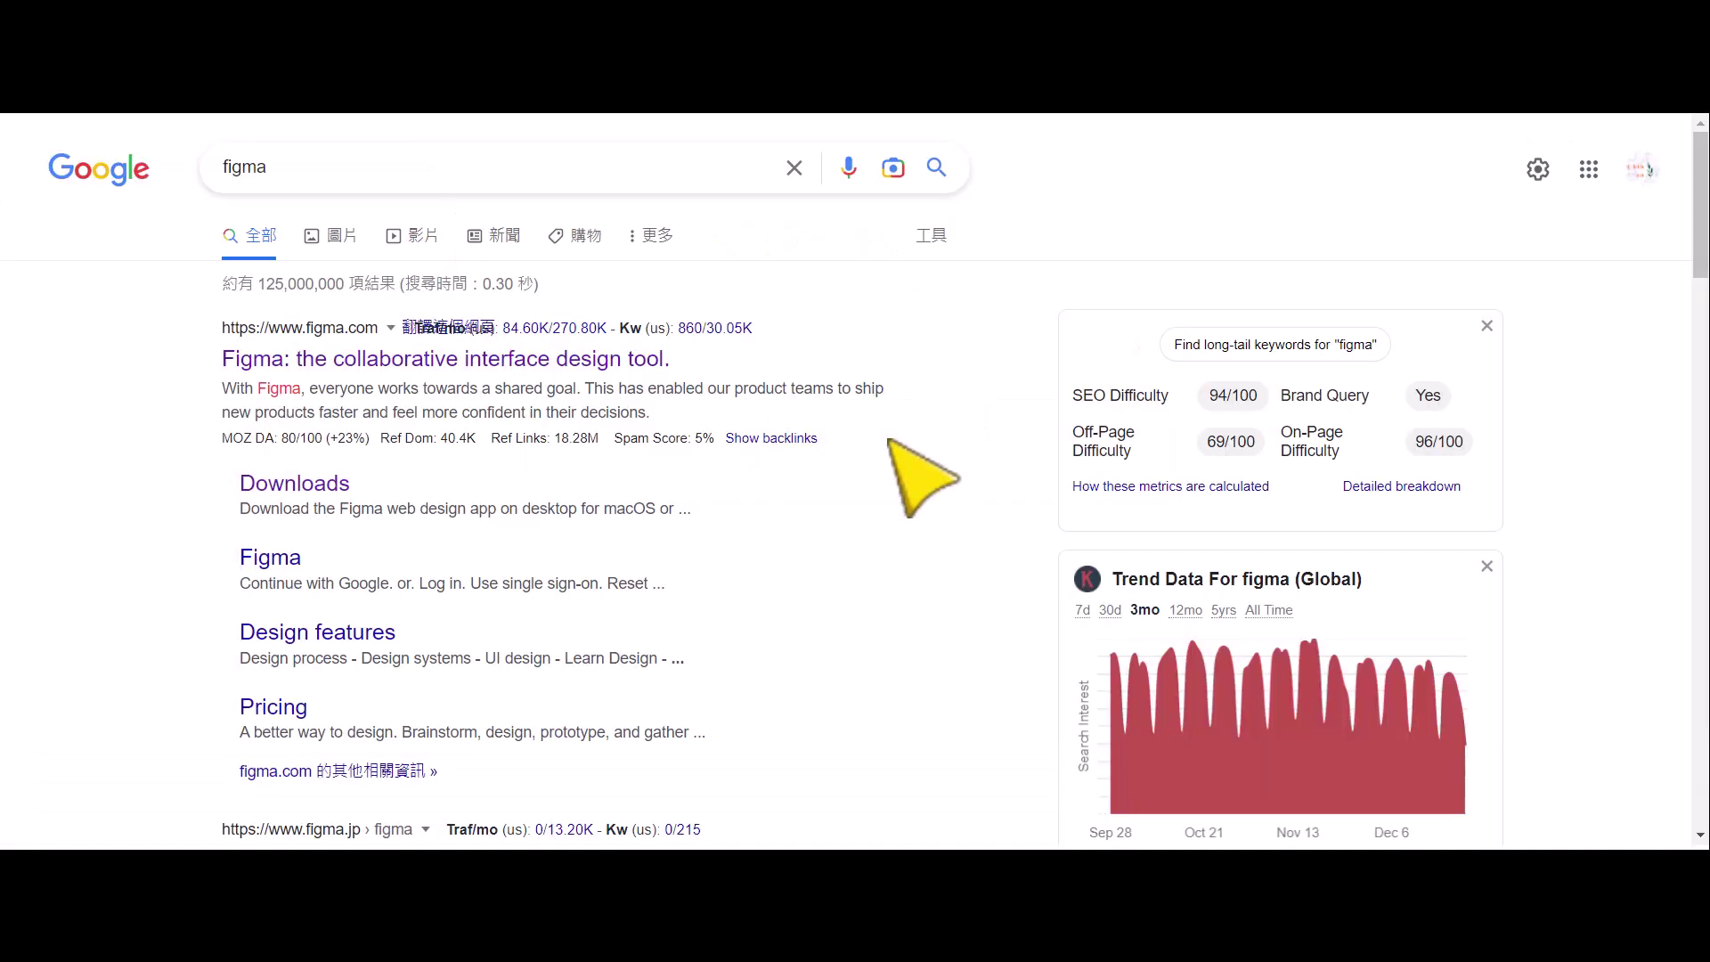
click(322, 494)
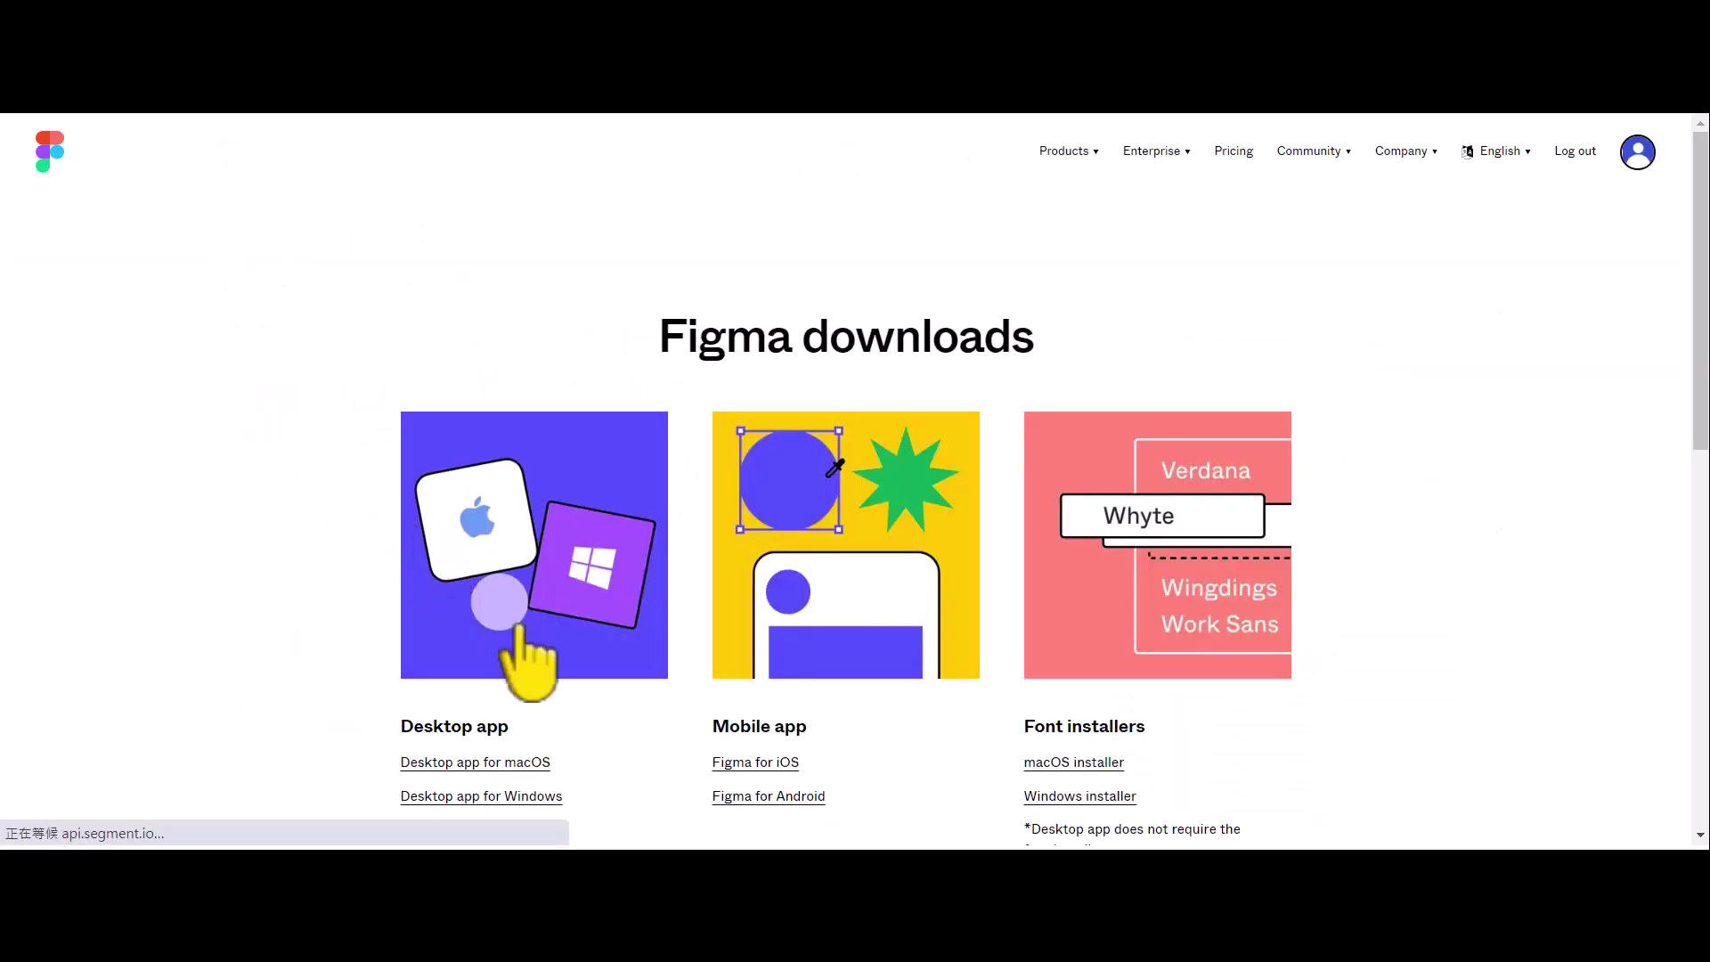
scroll(663, 763, down, 3)
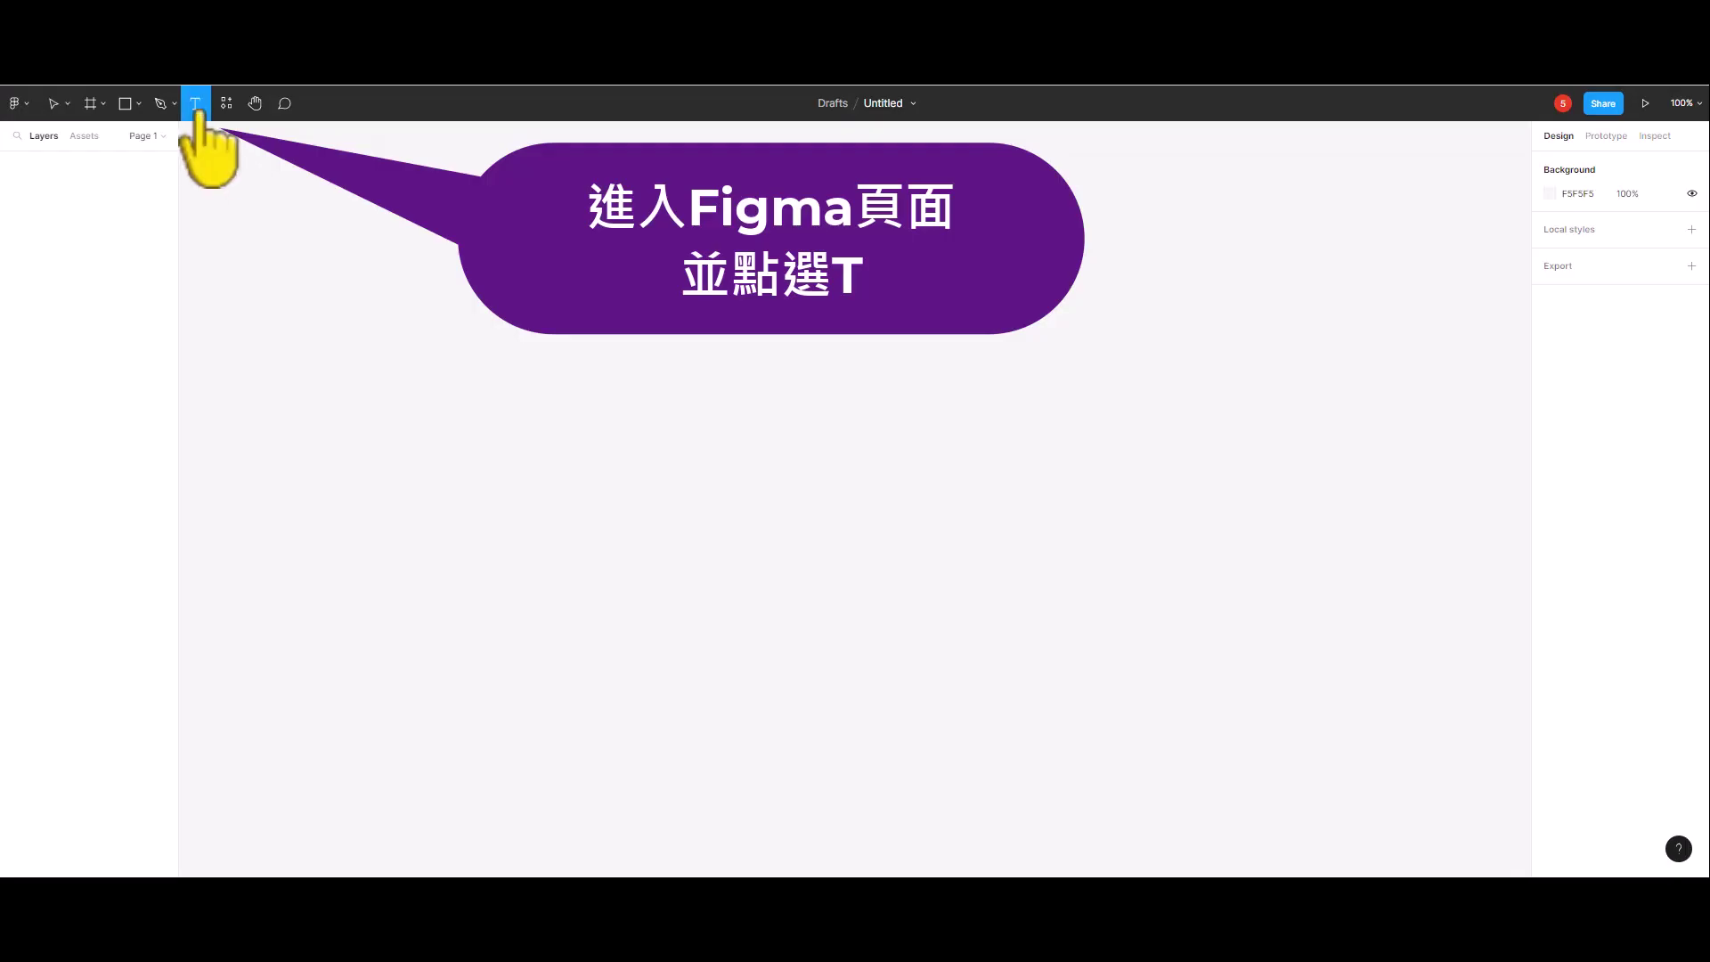
Add a 新年快樂 text layer on the Figma canvas at font size 250
click(642, 412)
text(新年快樂)
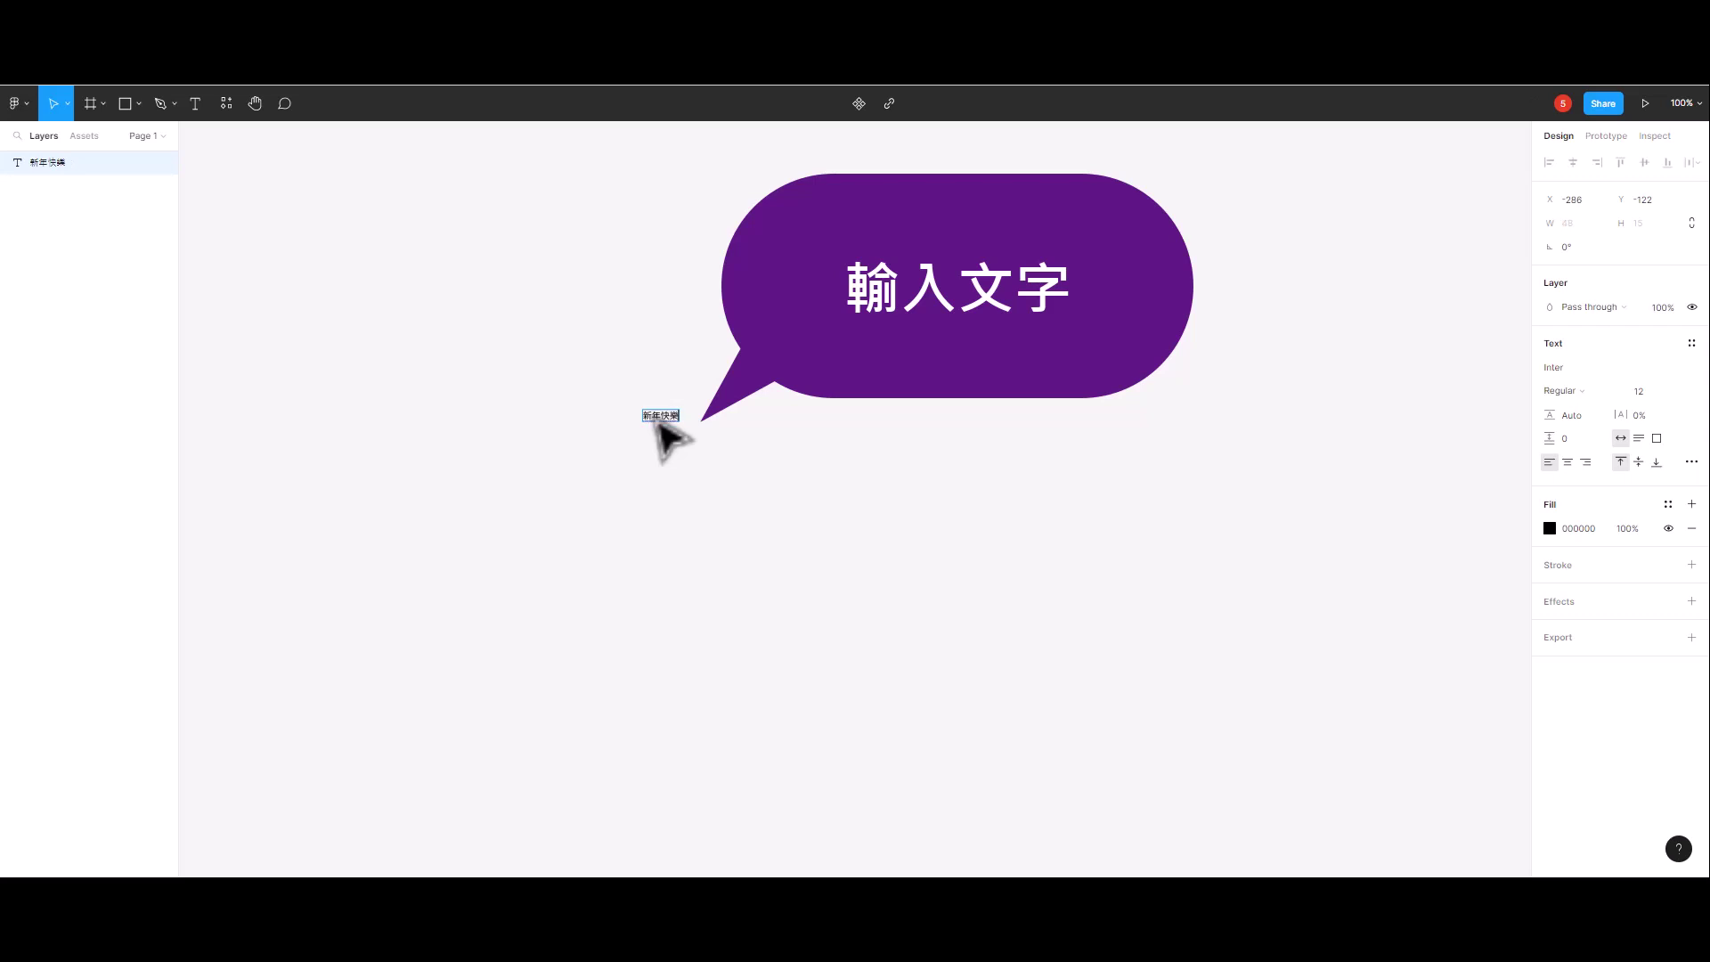
key(Escape)
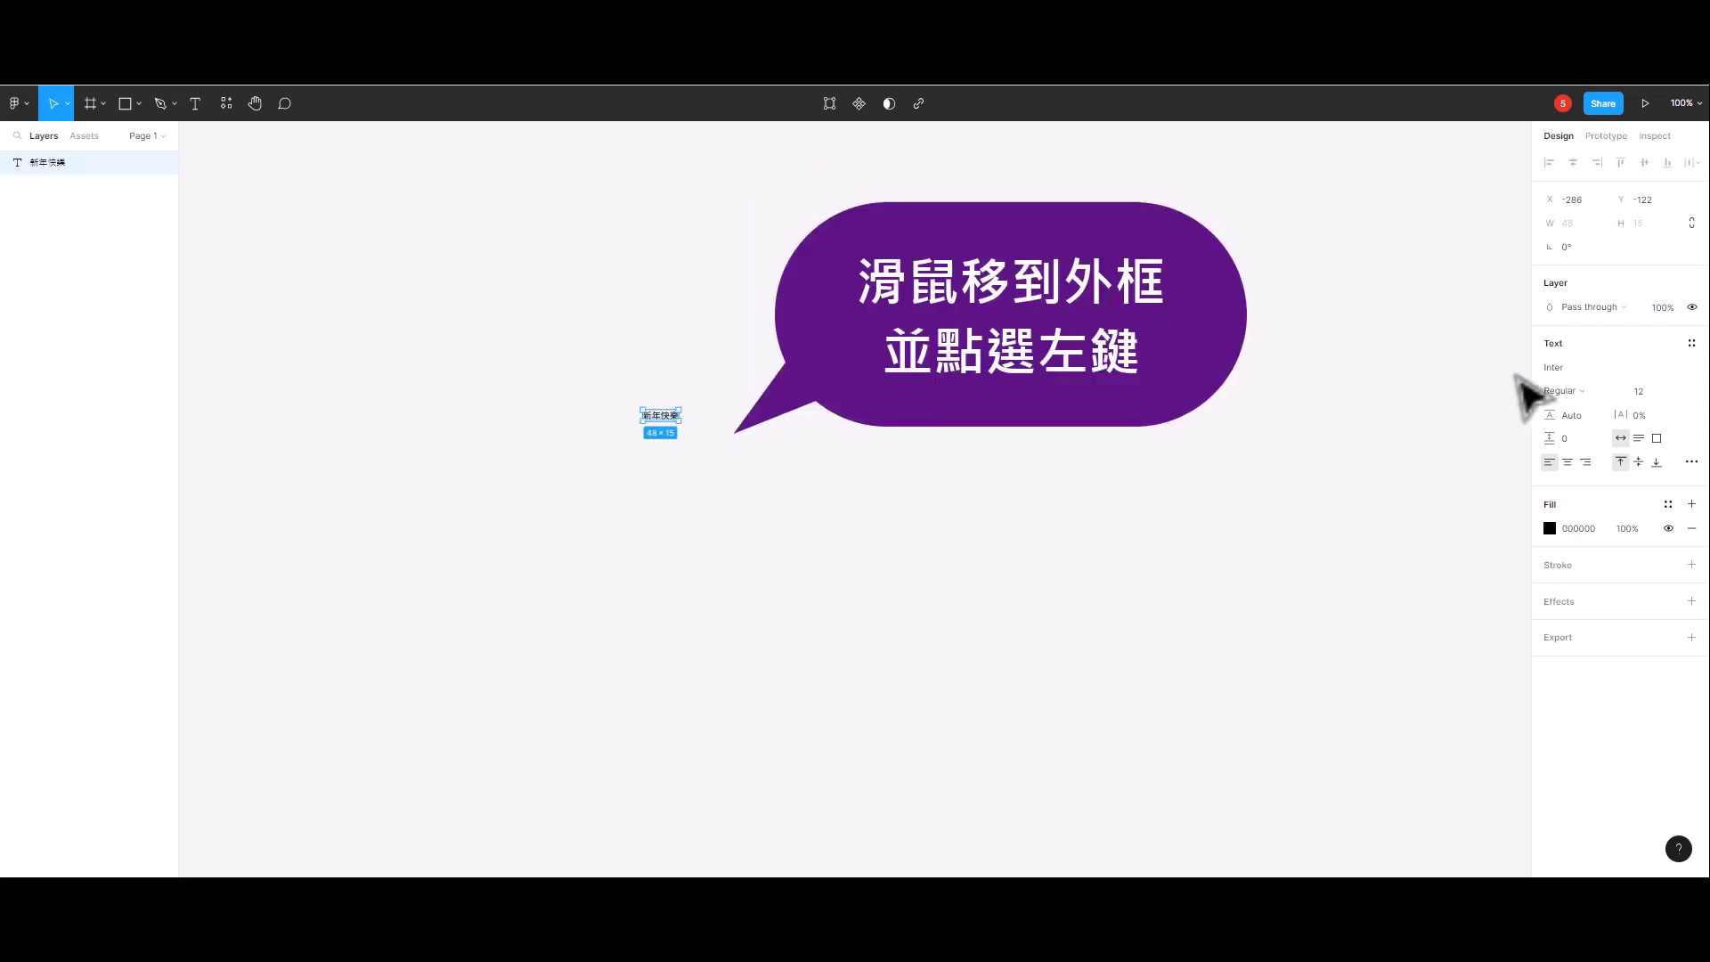
click(1644, 397)
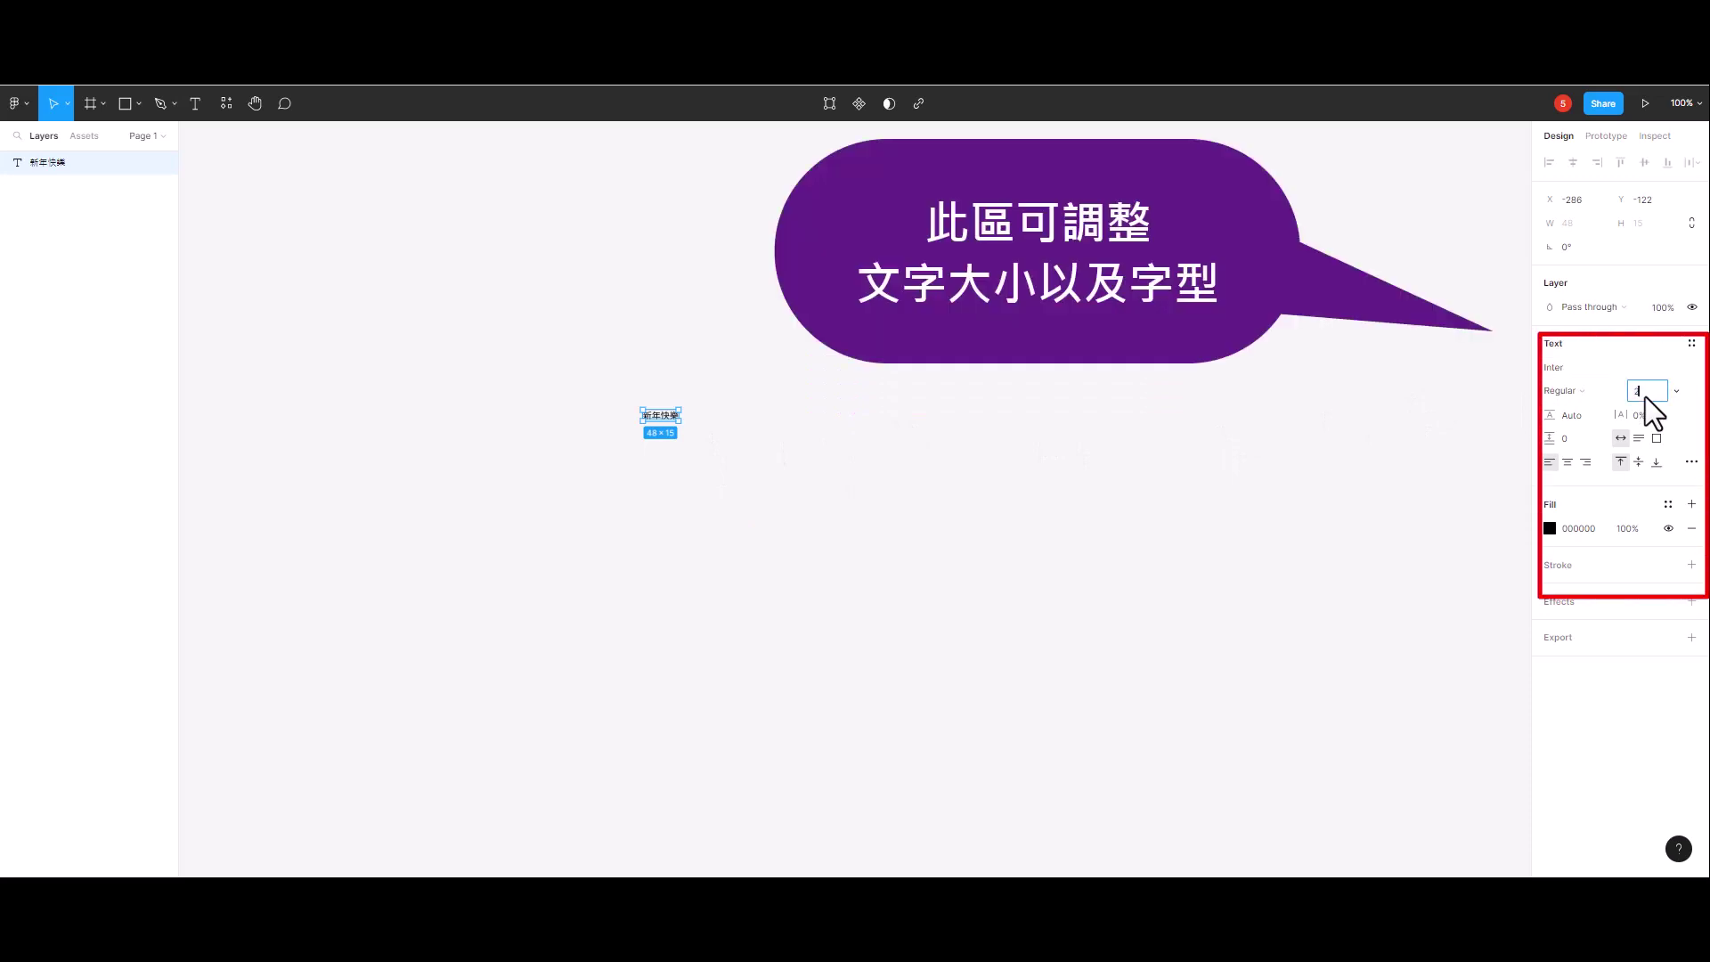
key(Return)
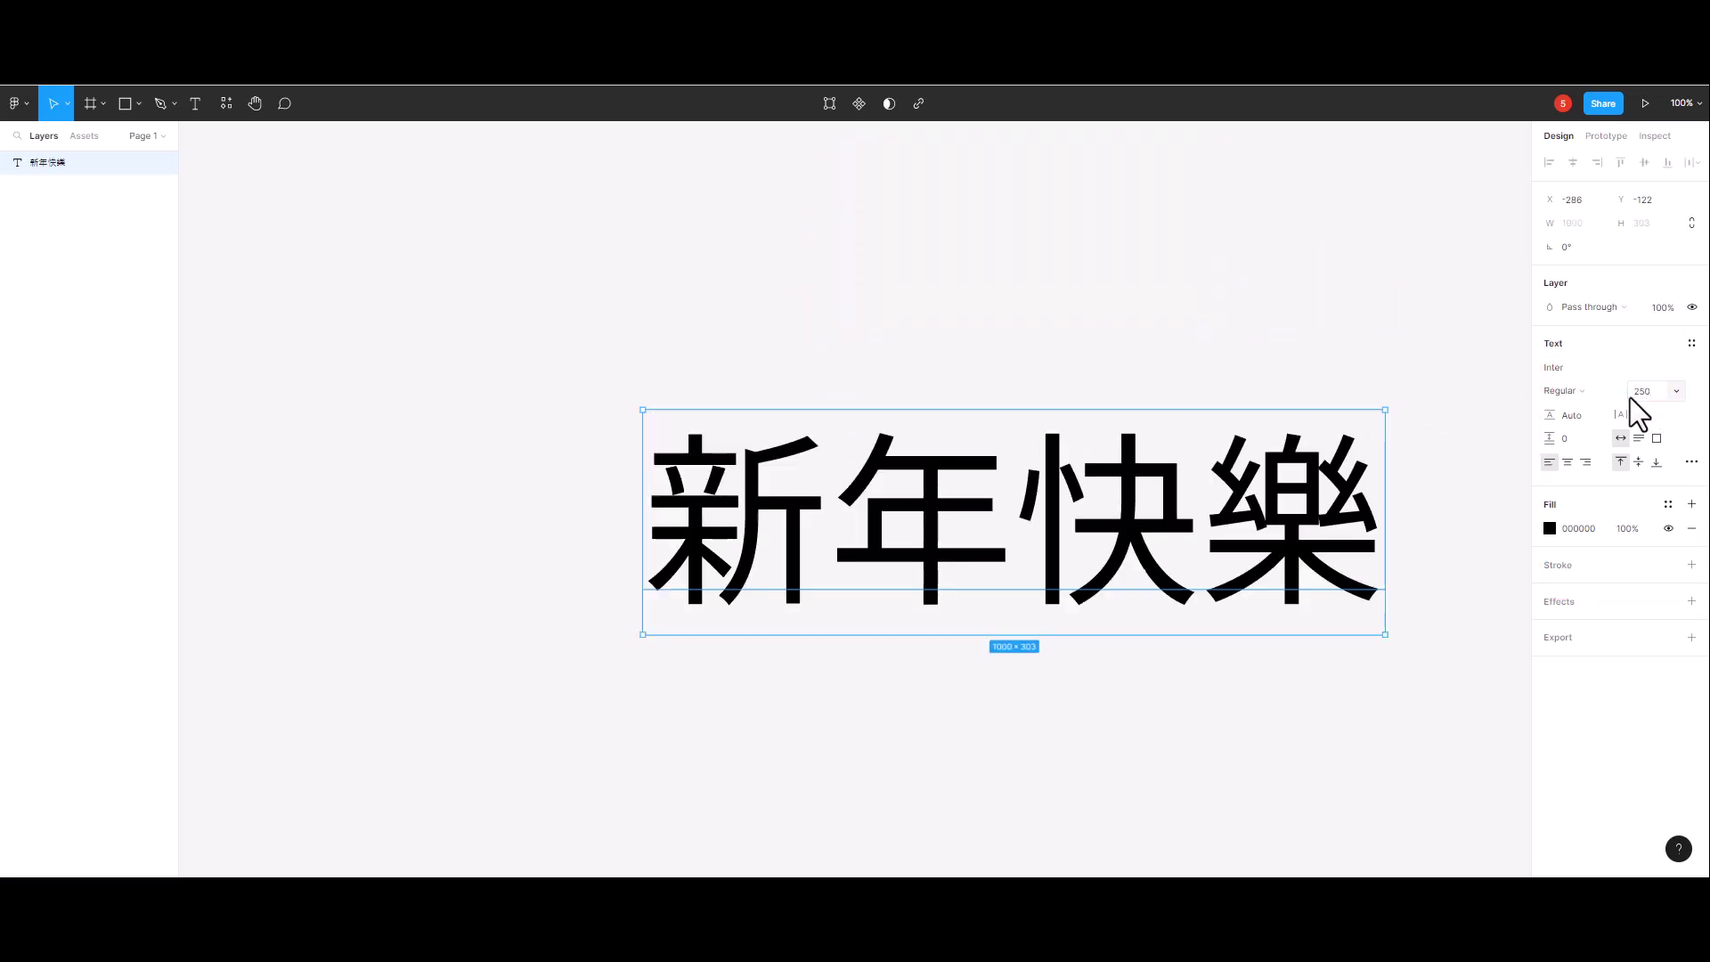
Outline the 新年快樂 text and change its fill from Solid to Image
right_click(1244, 512)
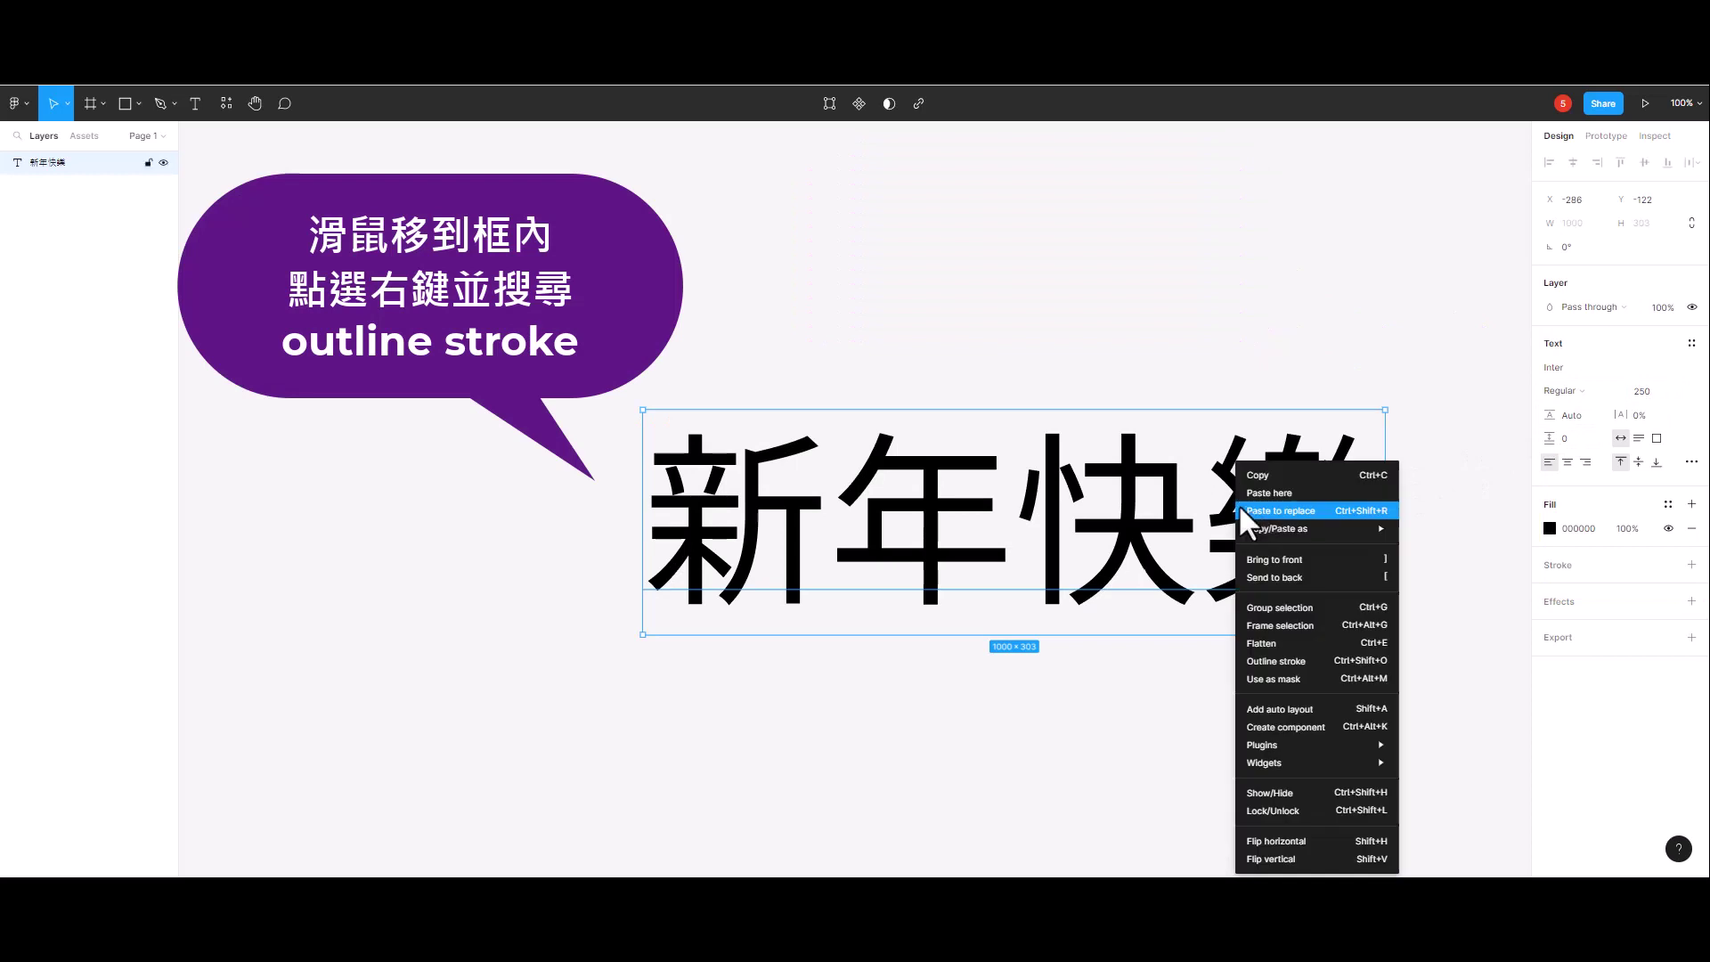
click(1279, 661)
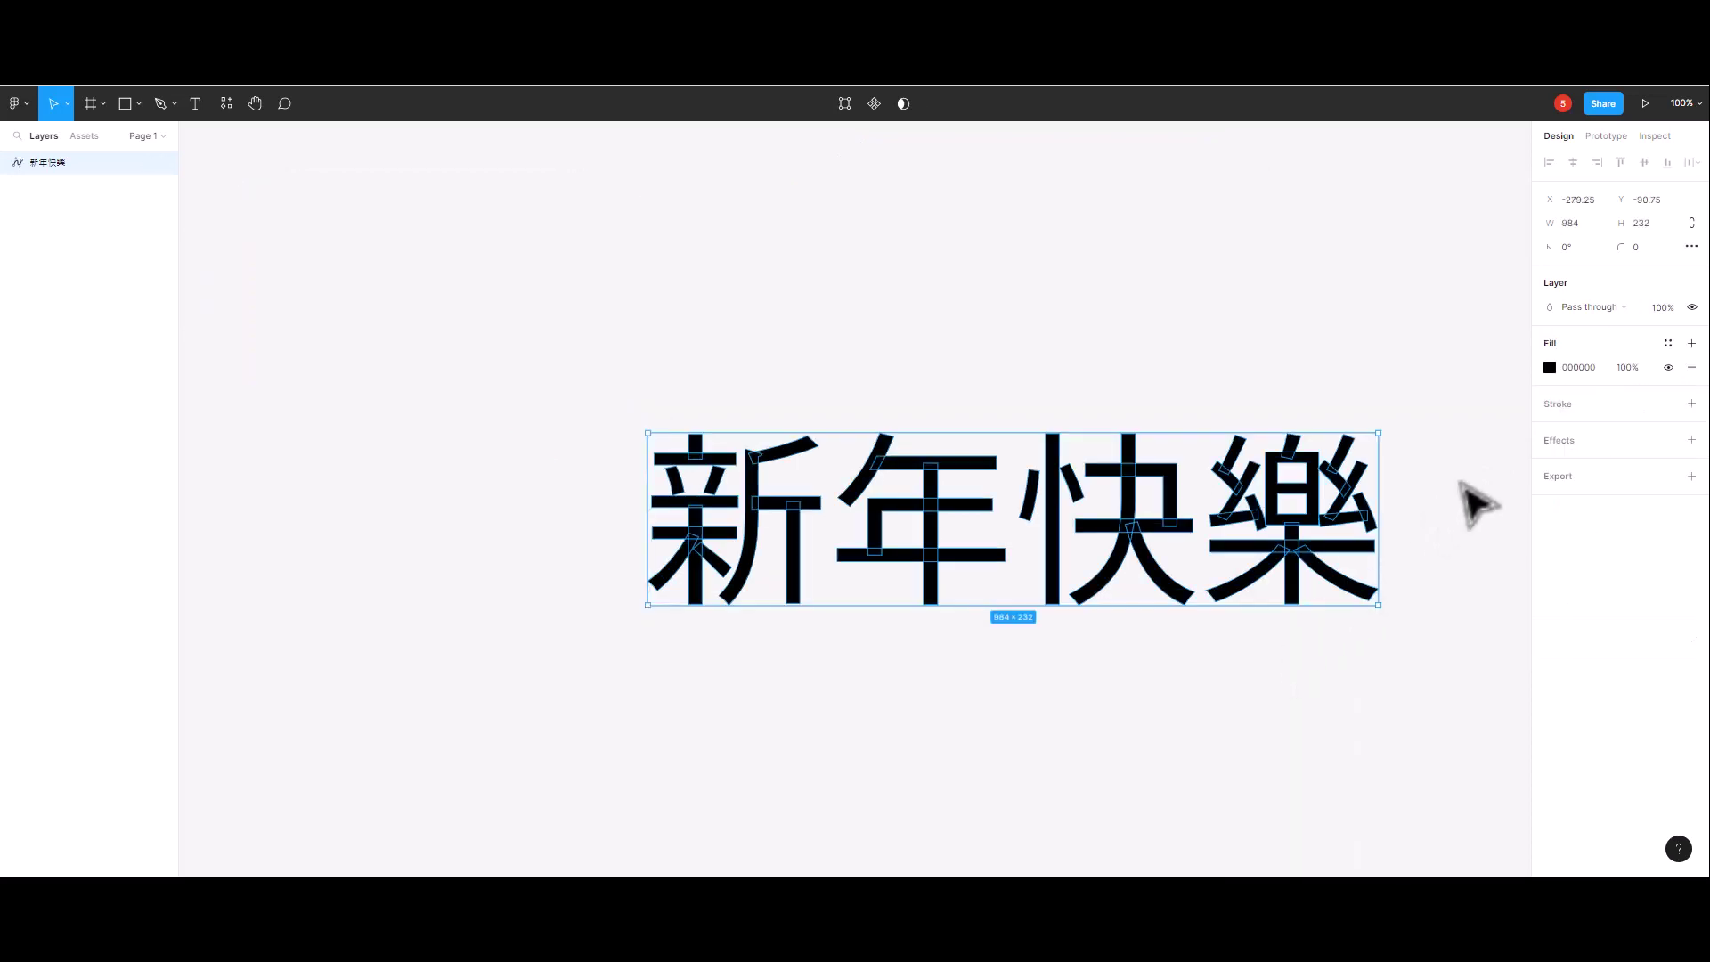
click(1549, 368)
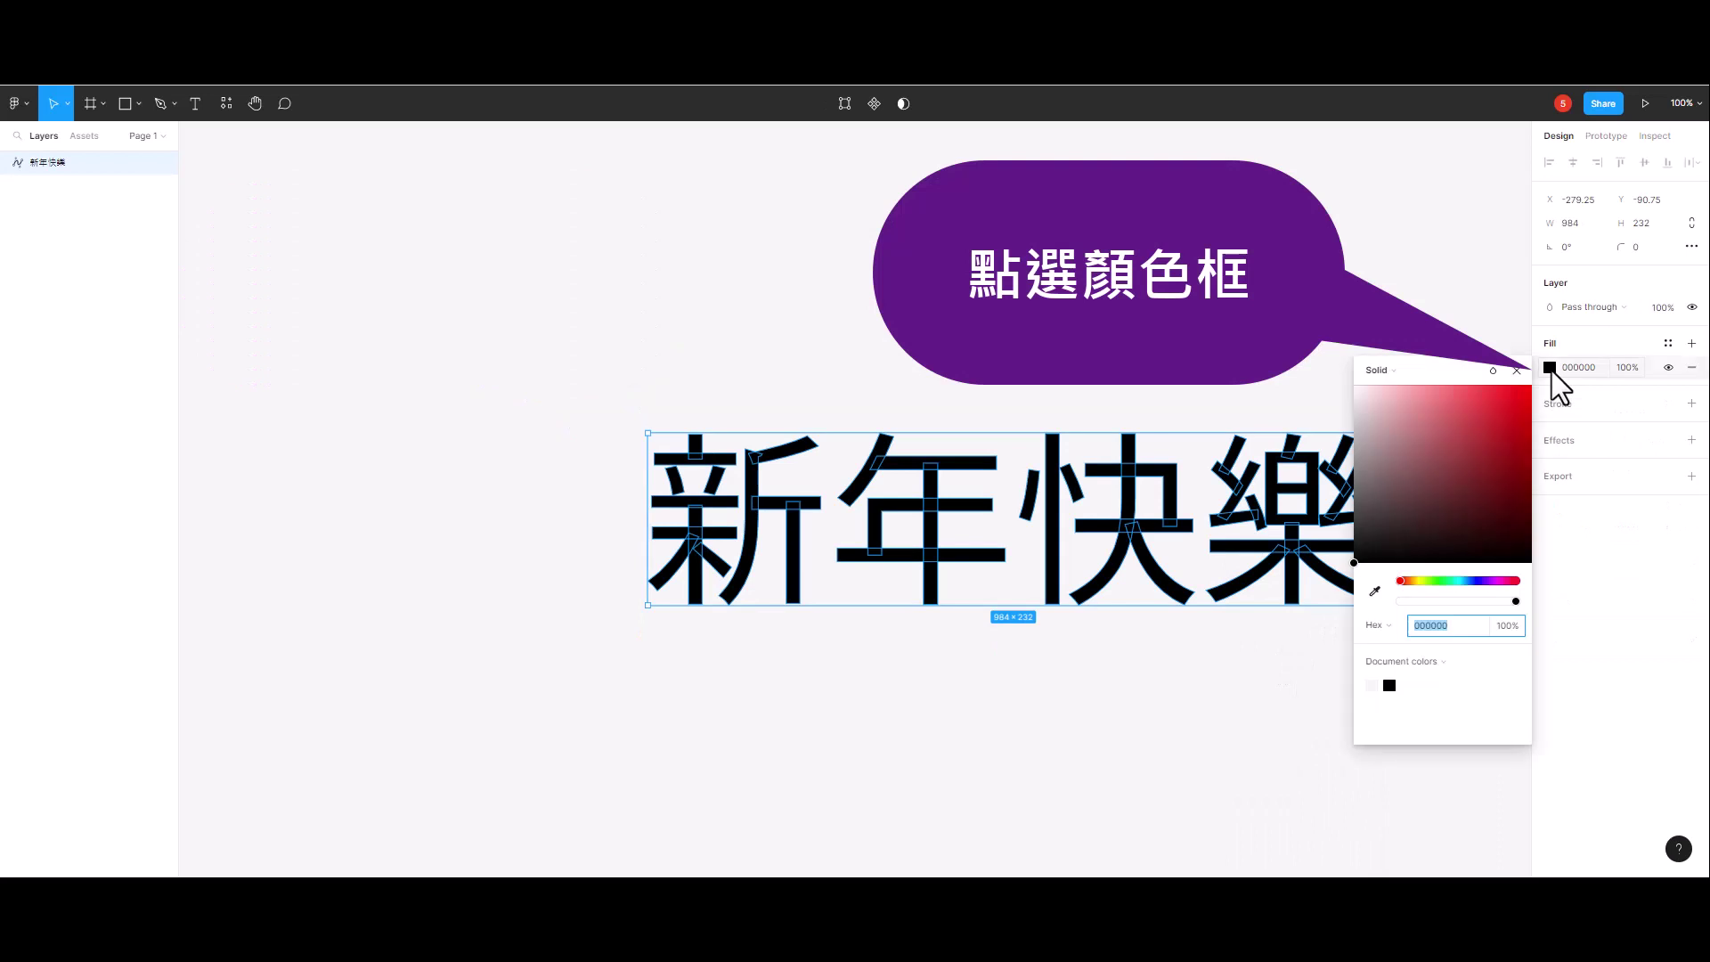
click(1386, 375)
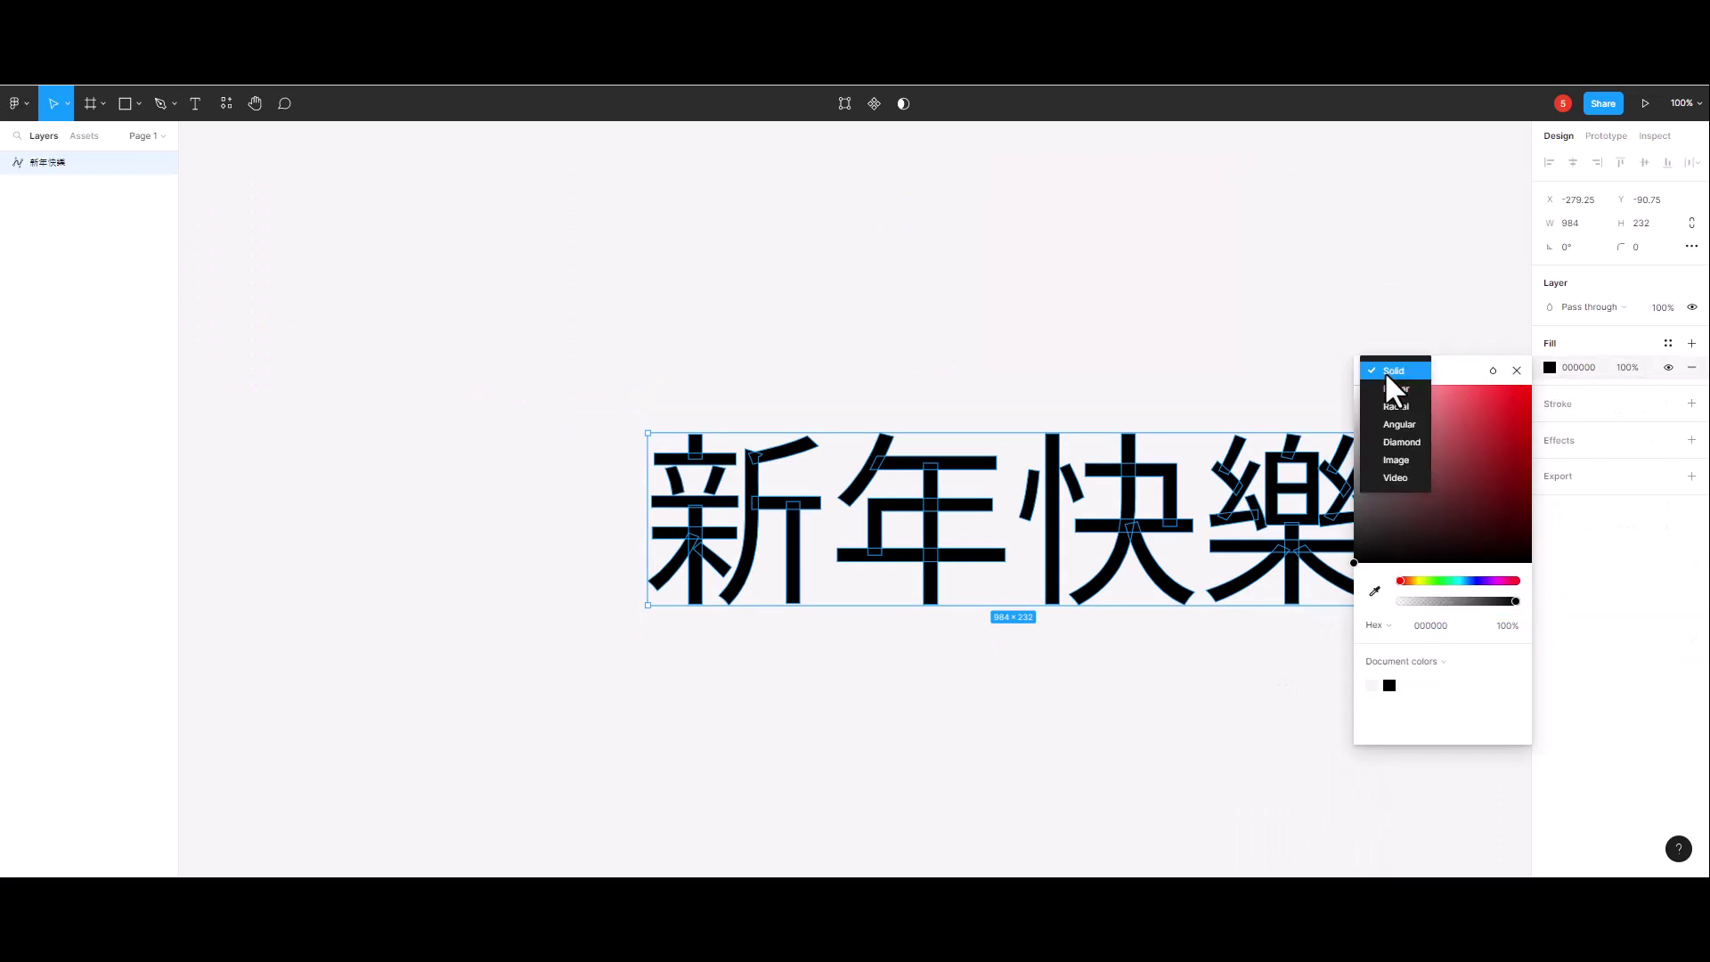
click(1403, 459)
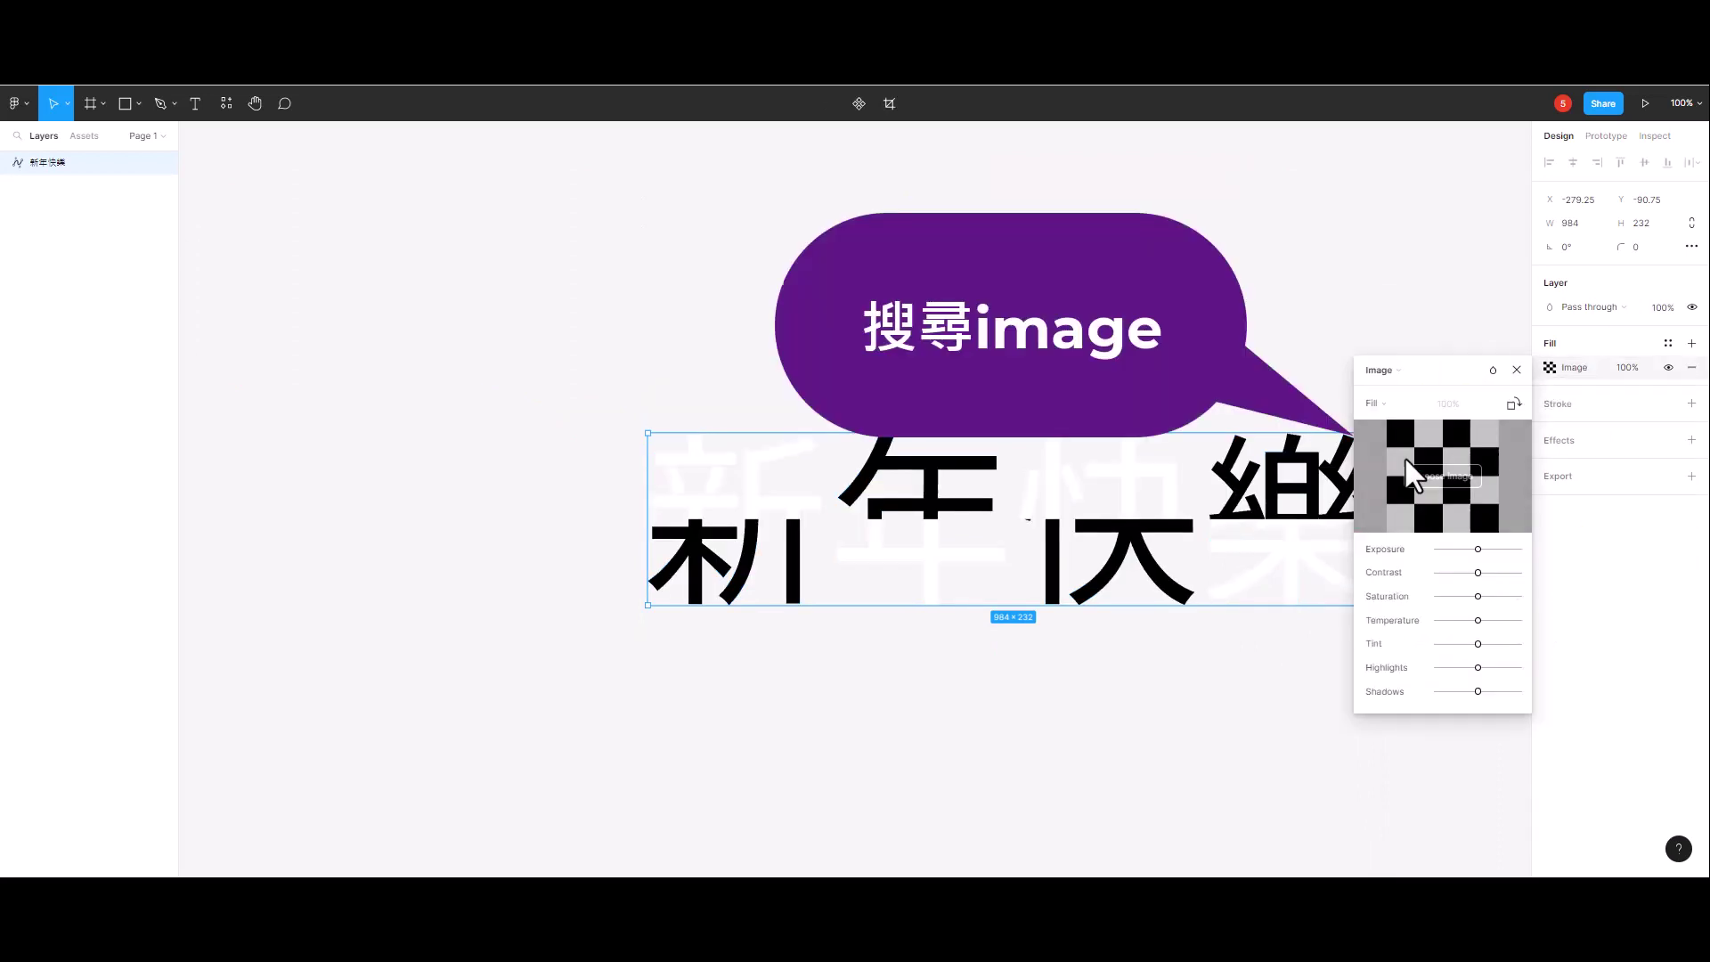
click(1516, 370)
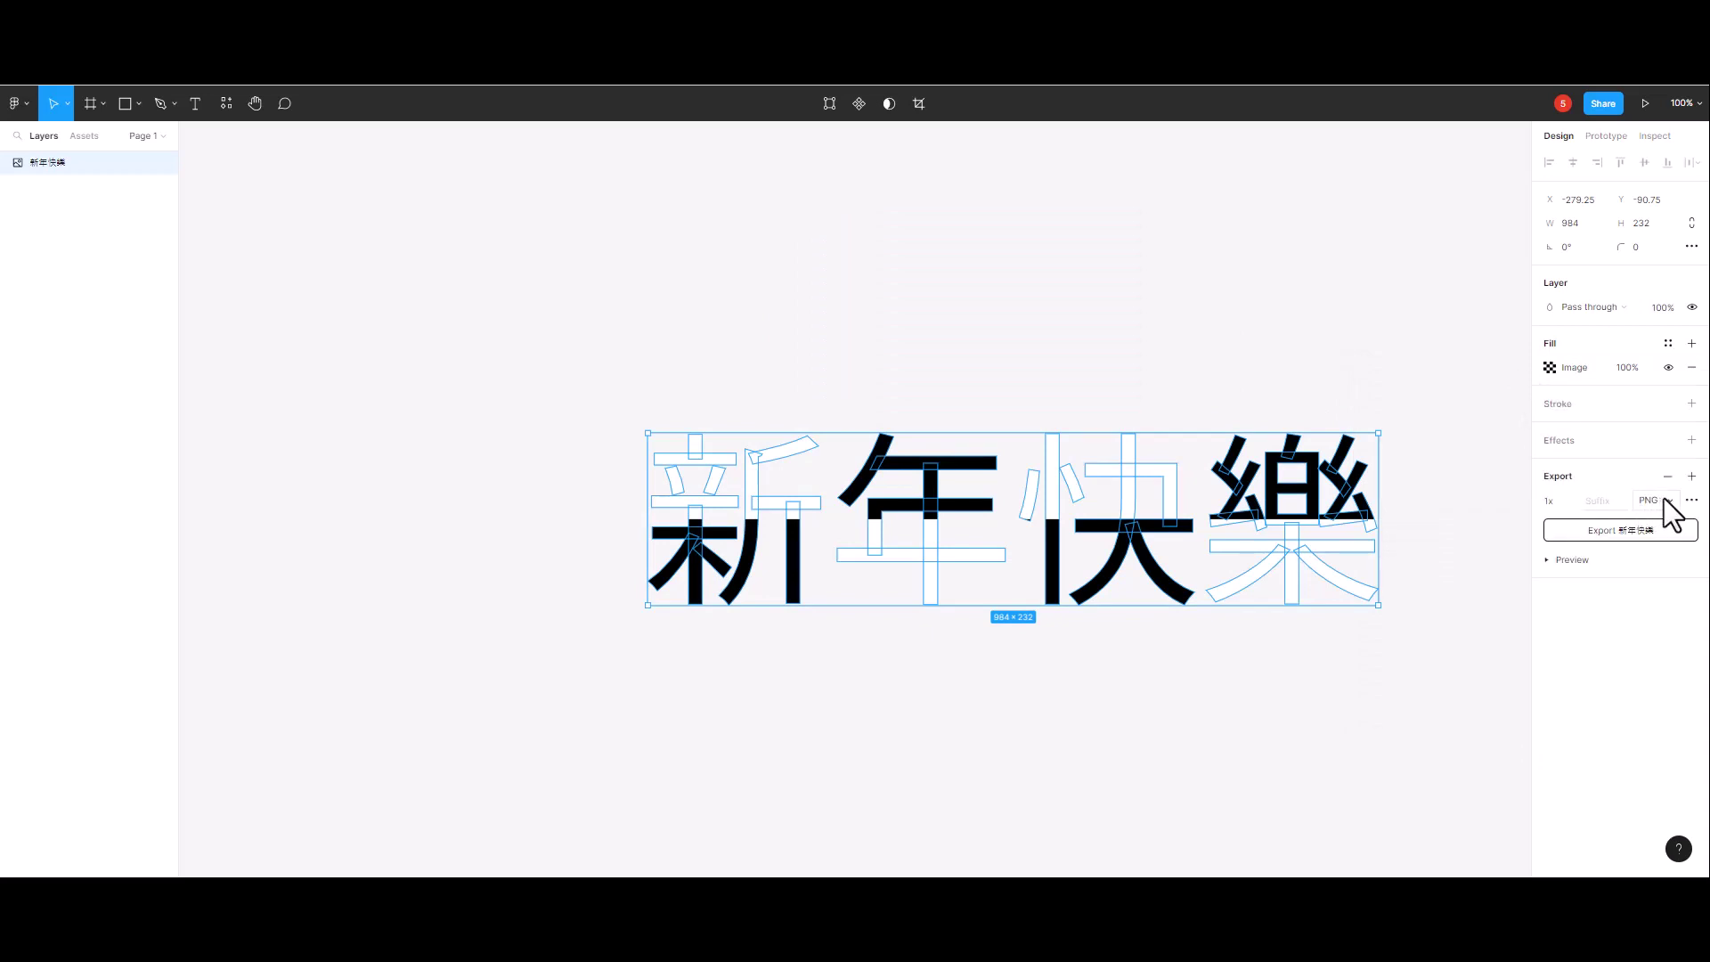
Export the outlined 新年快樂 lettering as a PDF file
click(1668, 501)
click(1663, 554)
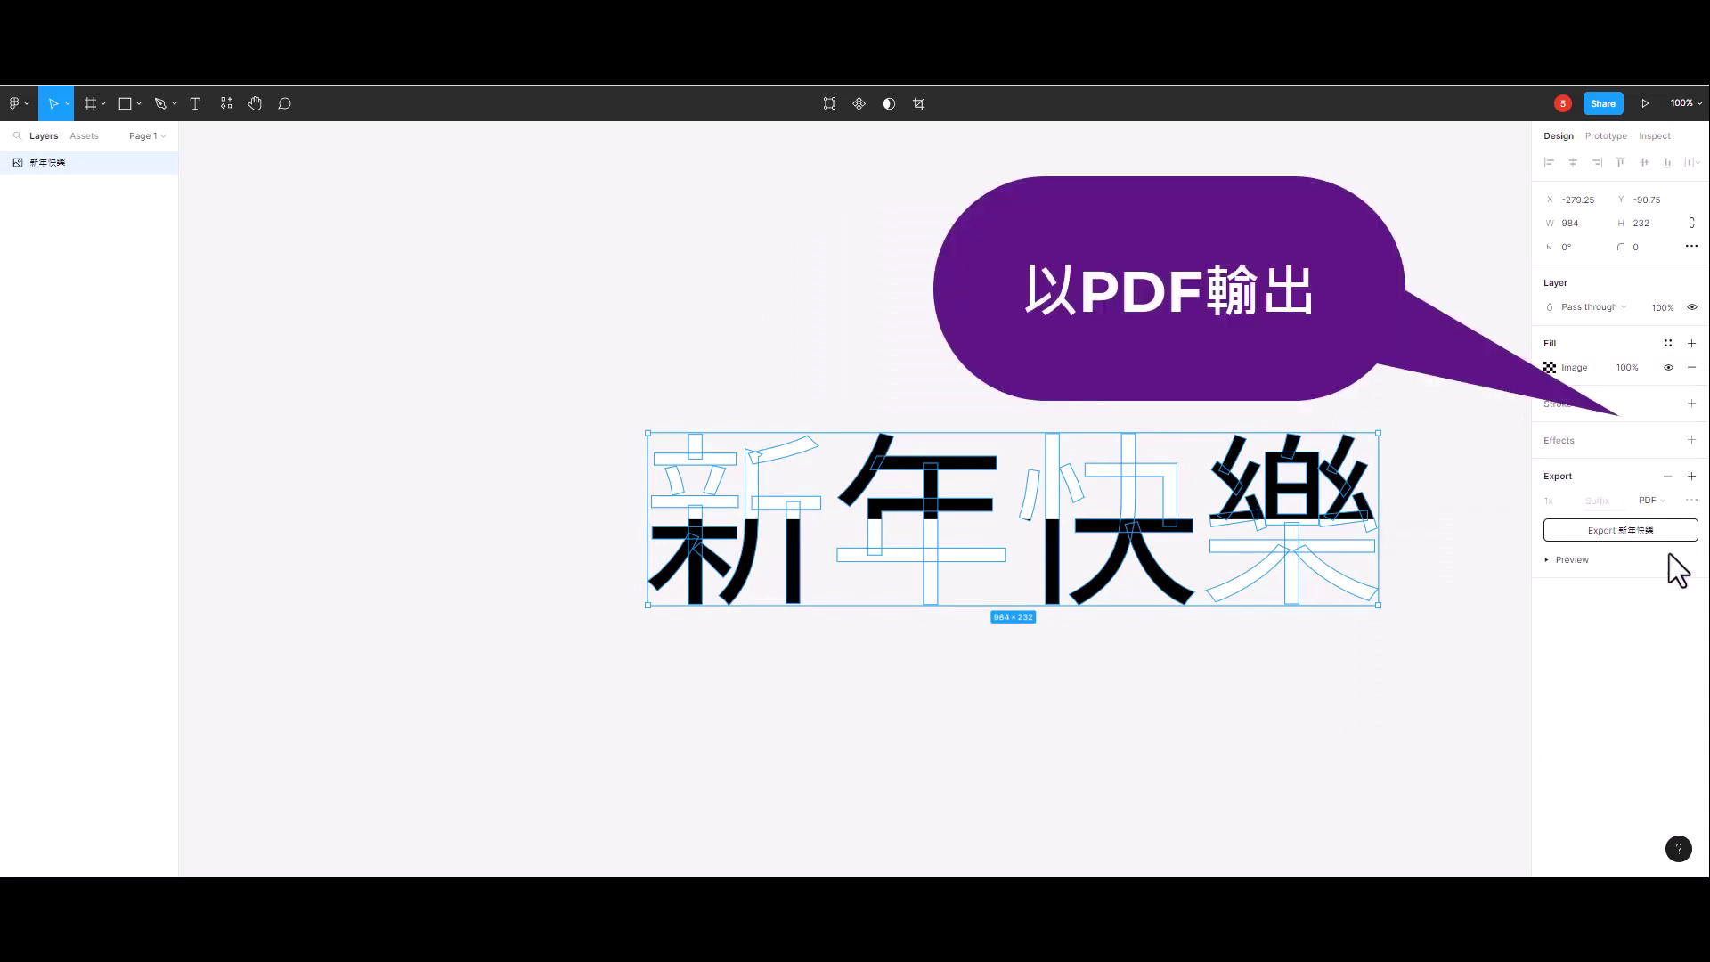
click(1638, 531)
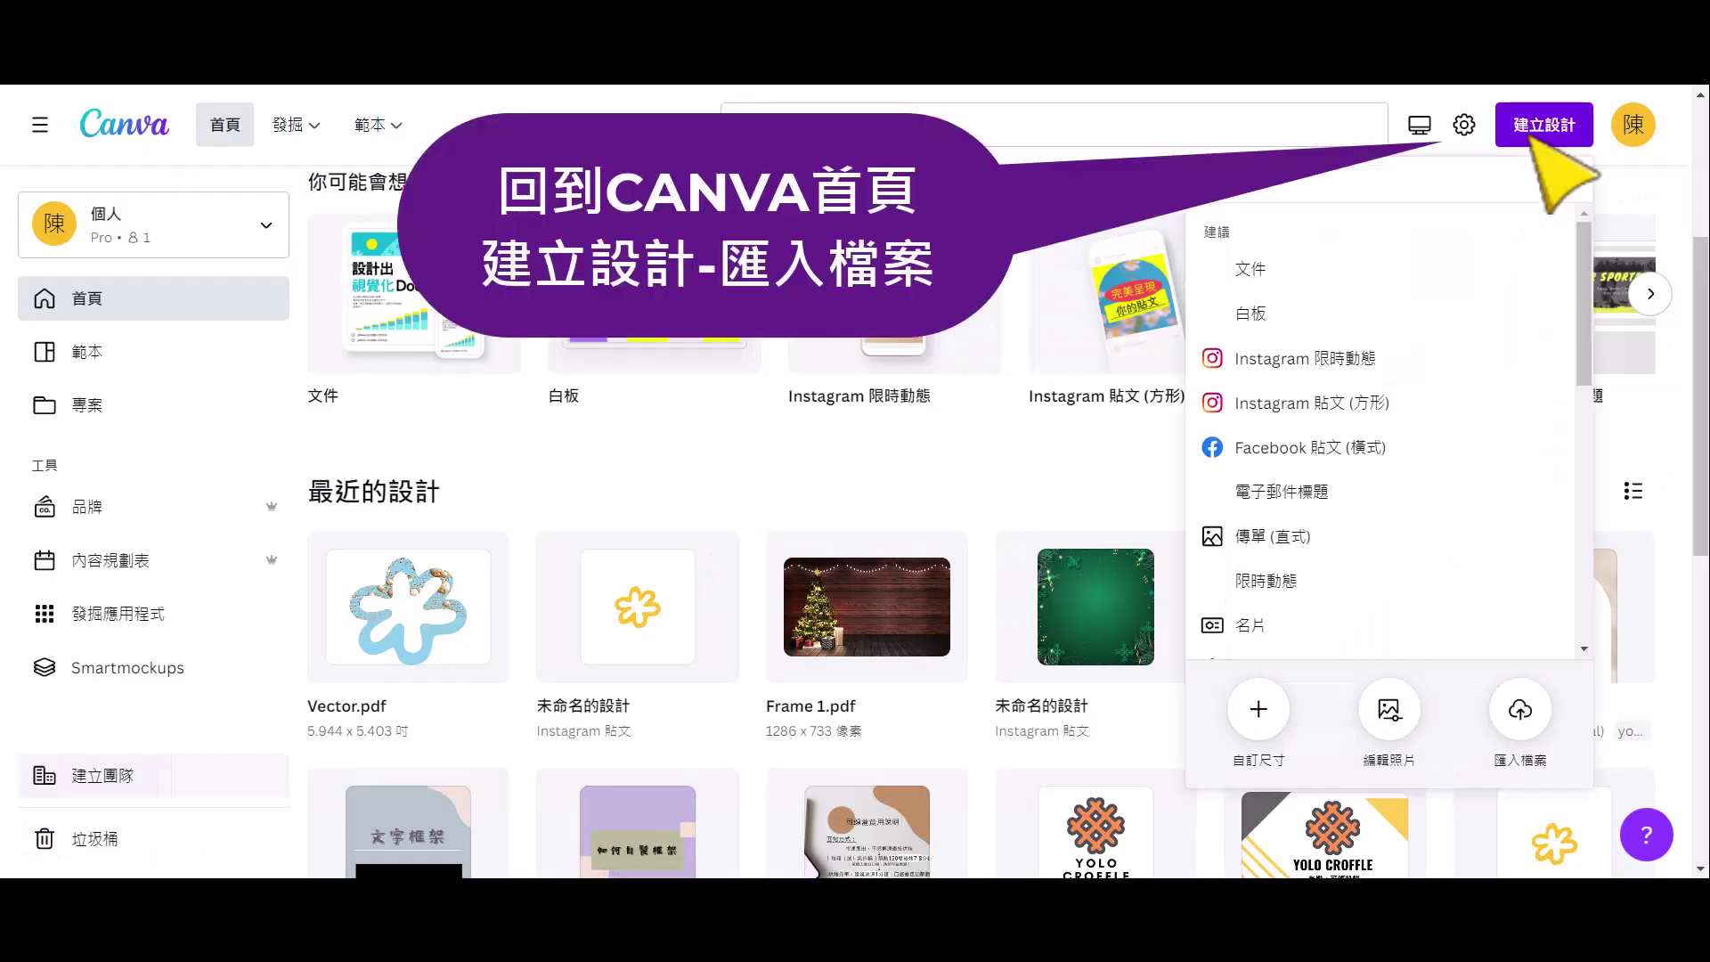
Import the 新年快樂 PDF into Canva via Create a design > Import file
click(1534, 728)
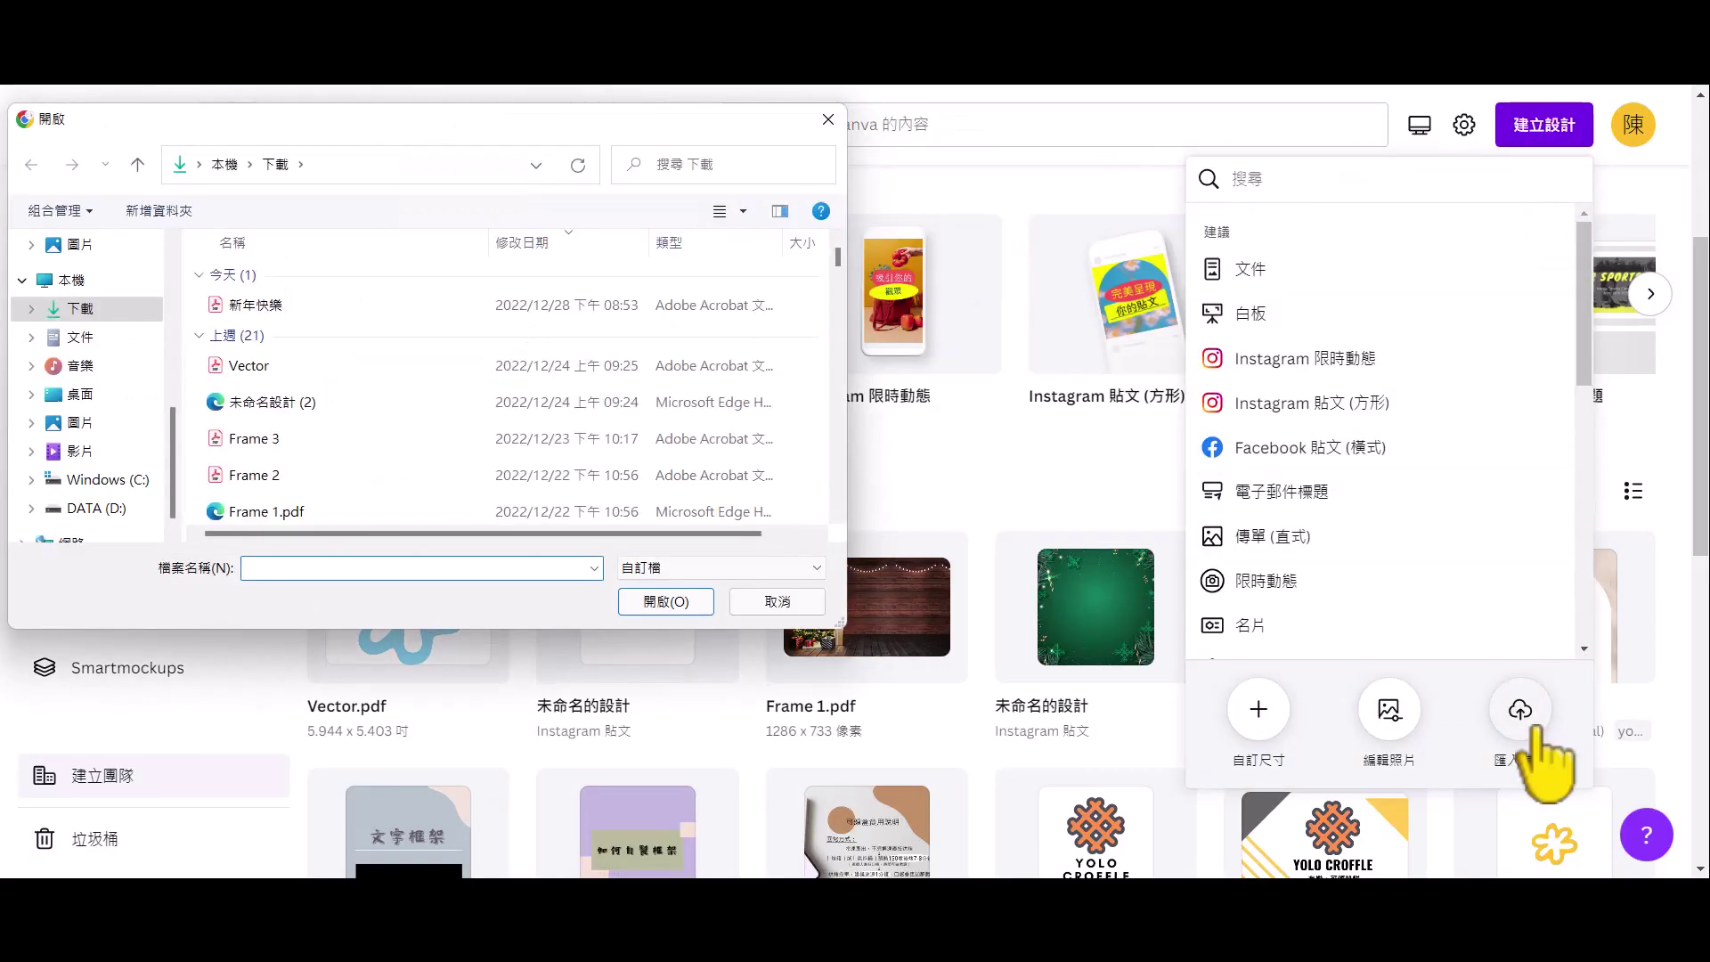
click(739, 307)
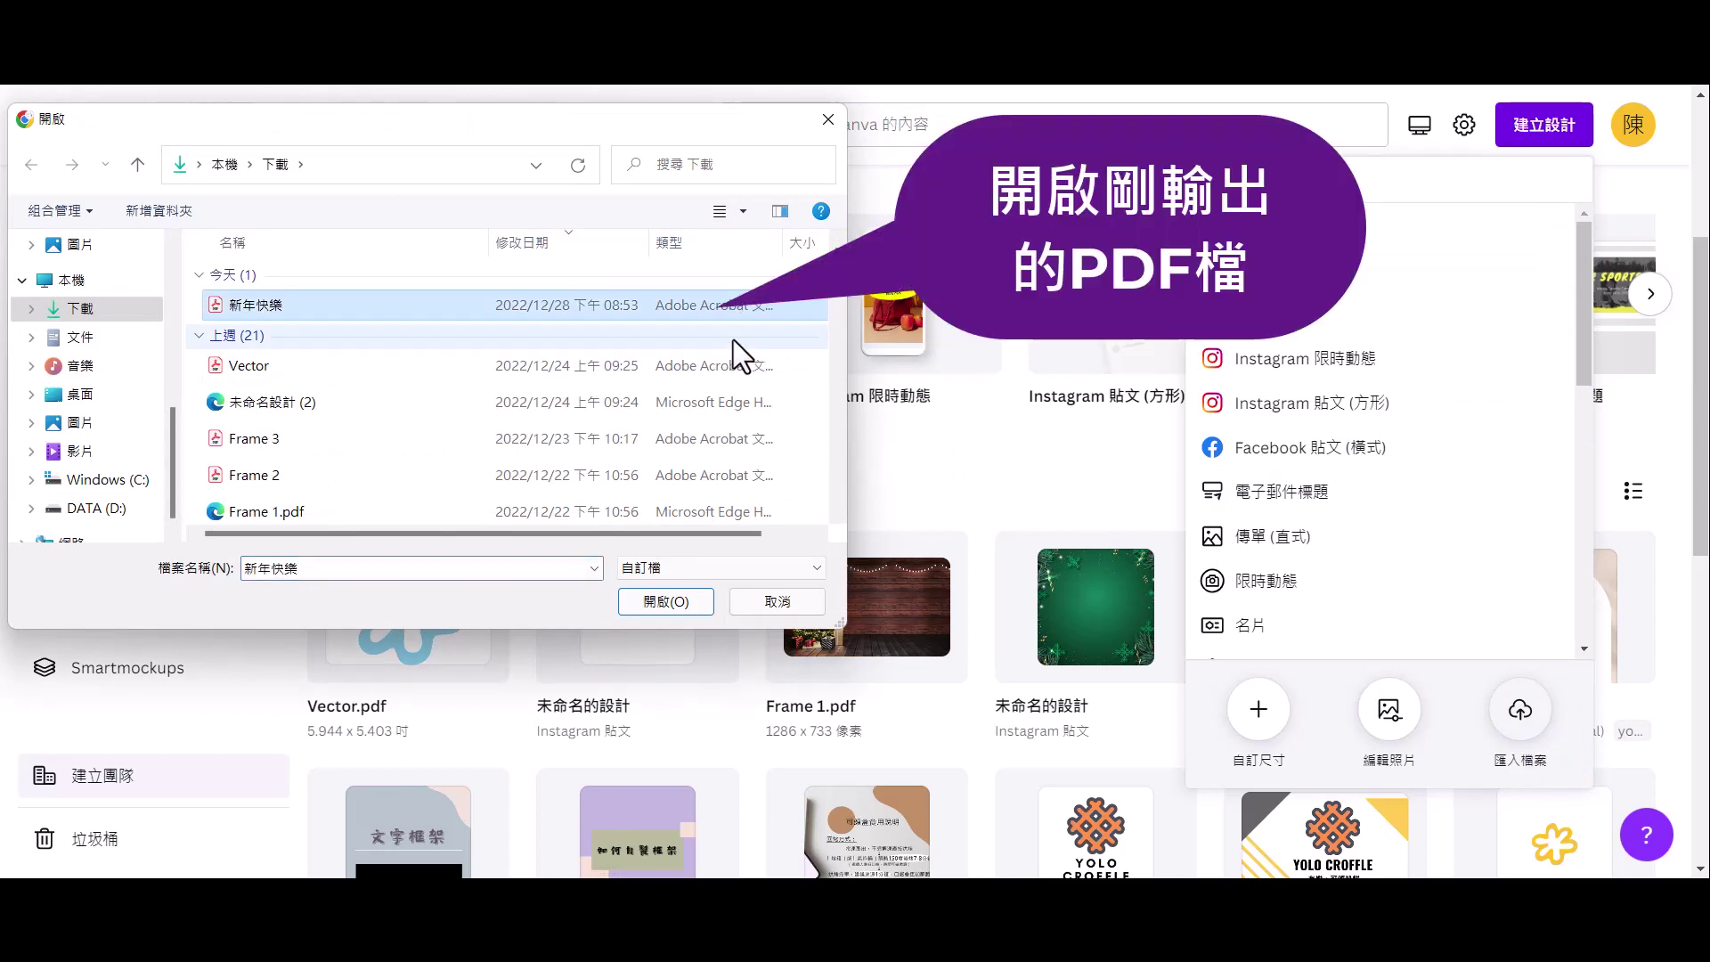
click(697, 601)
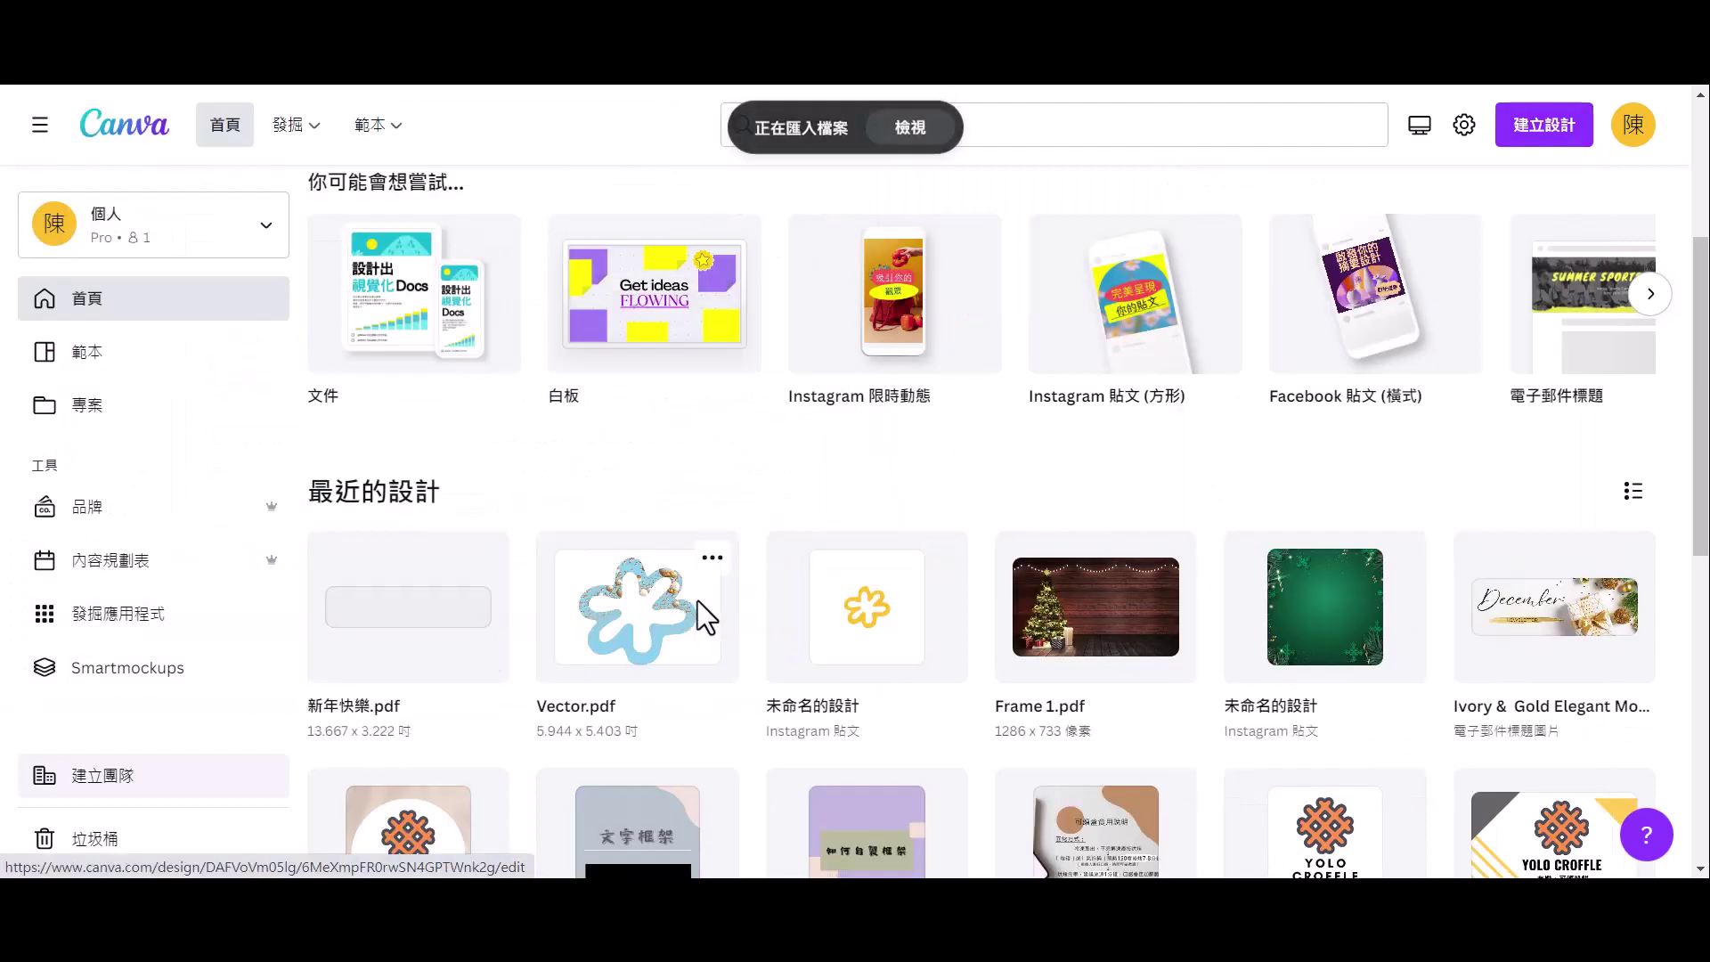
Open the imported 新年快樂.pdf design and give the lettering a blue background
click(427, 579)
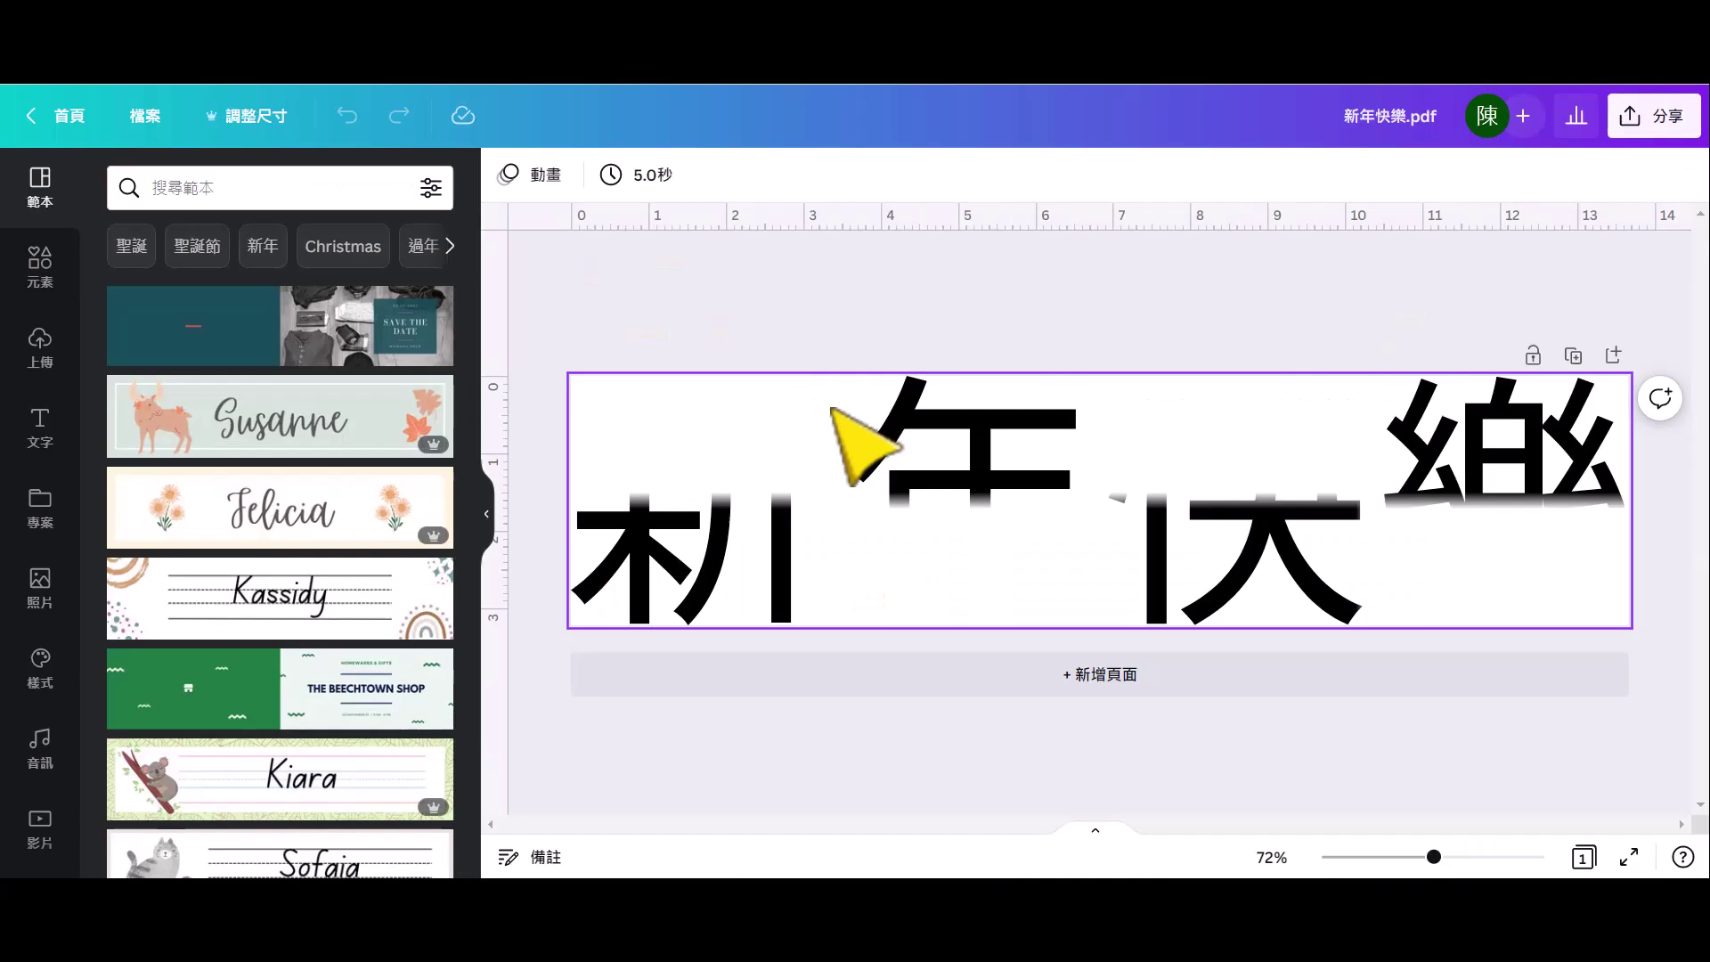
click(832, 409)
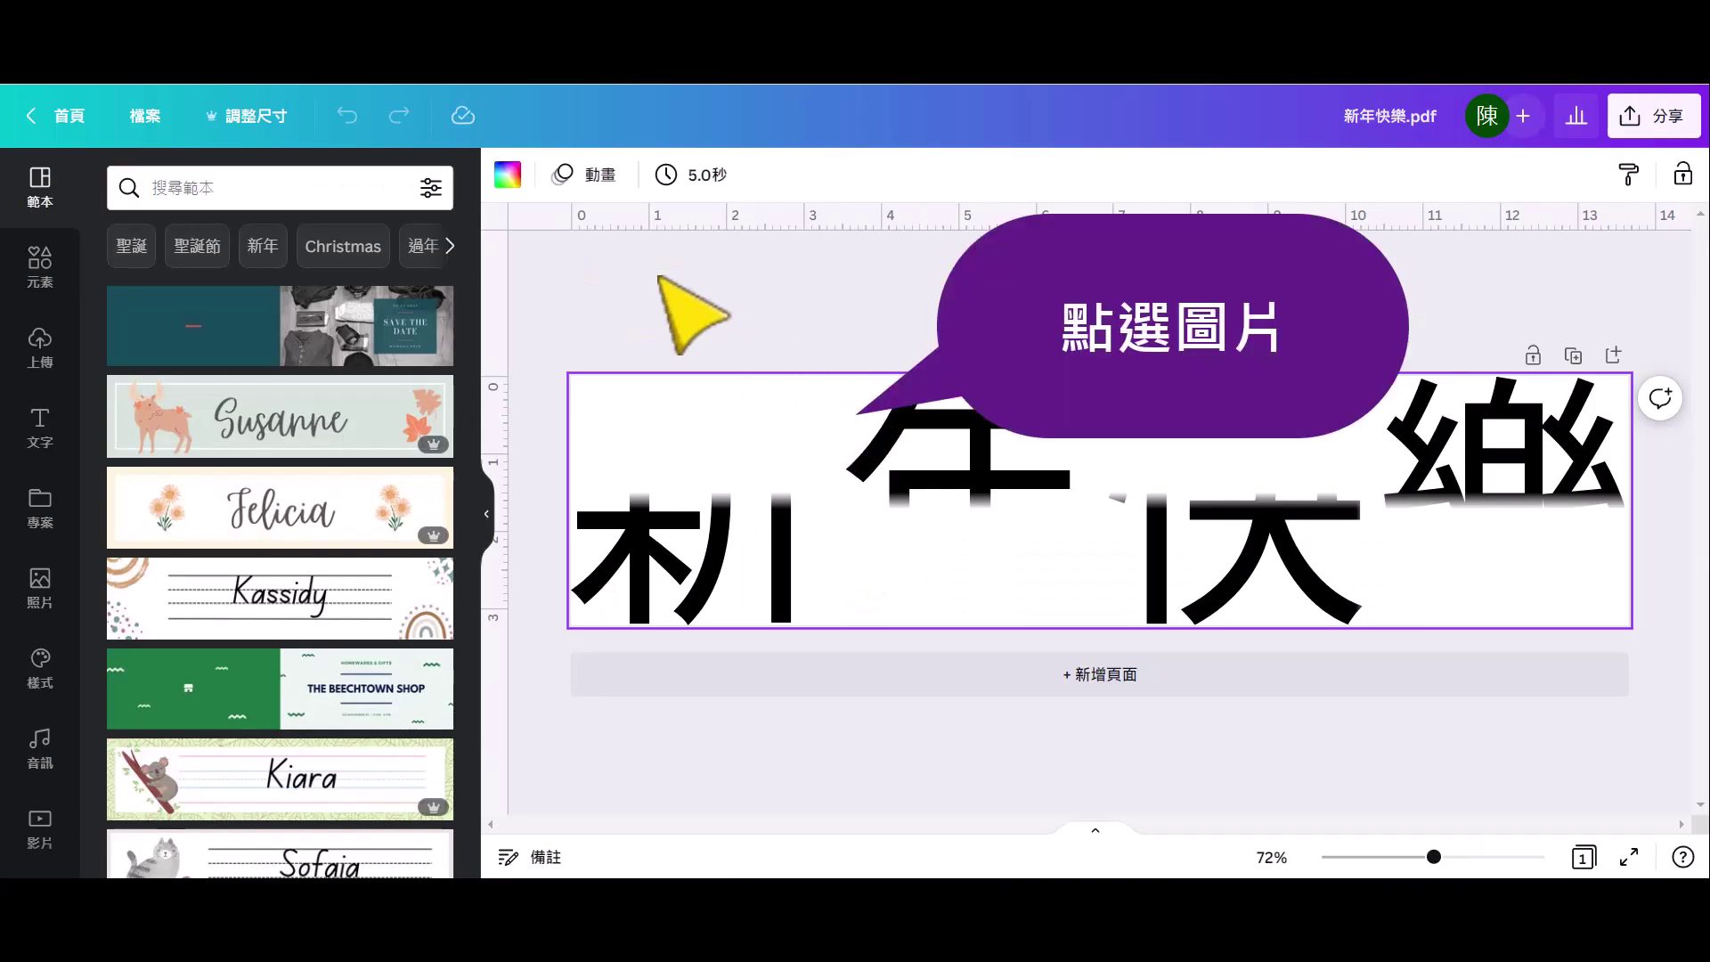
click(507, 175)
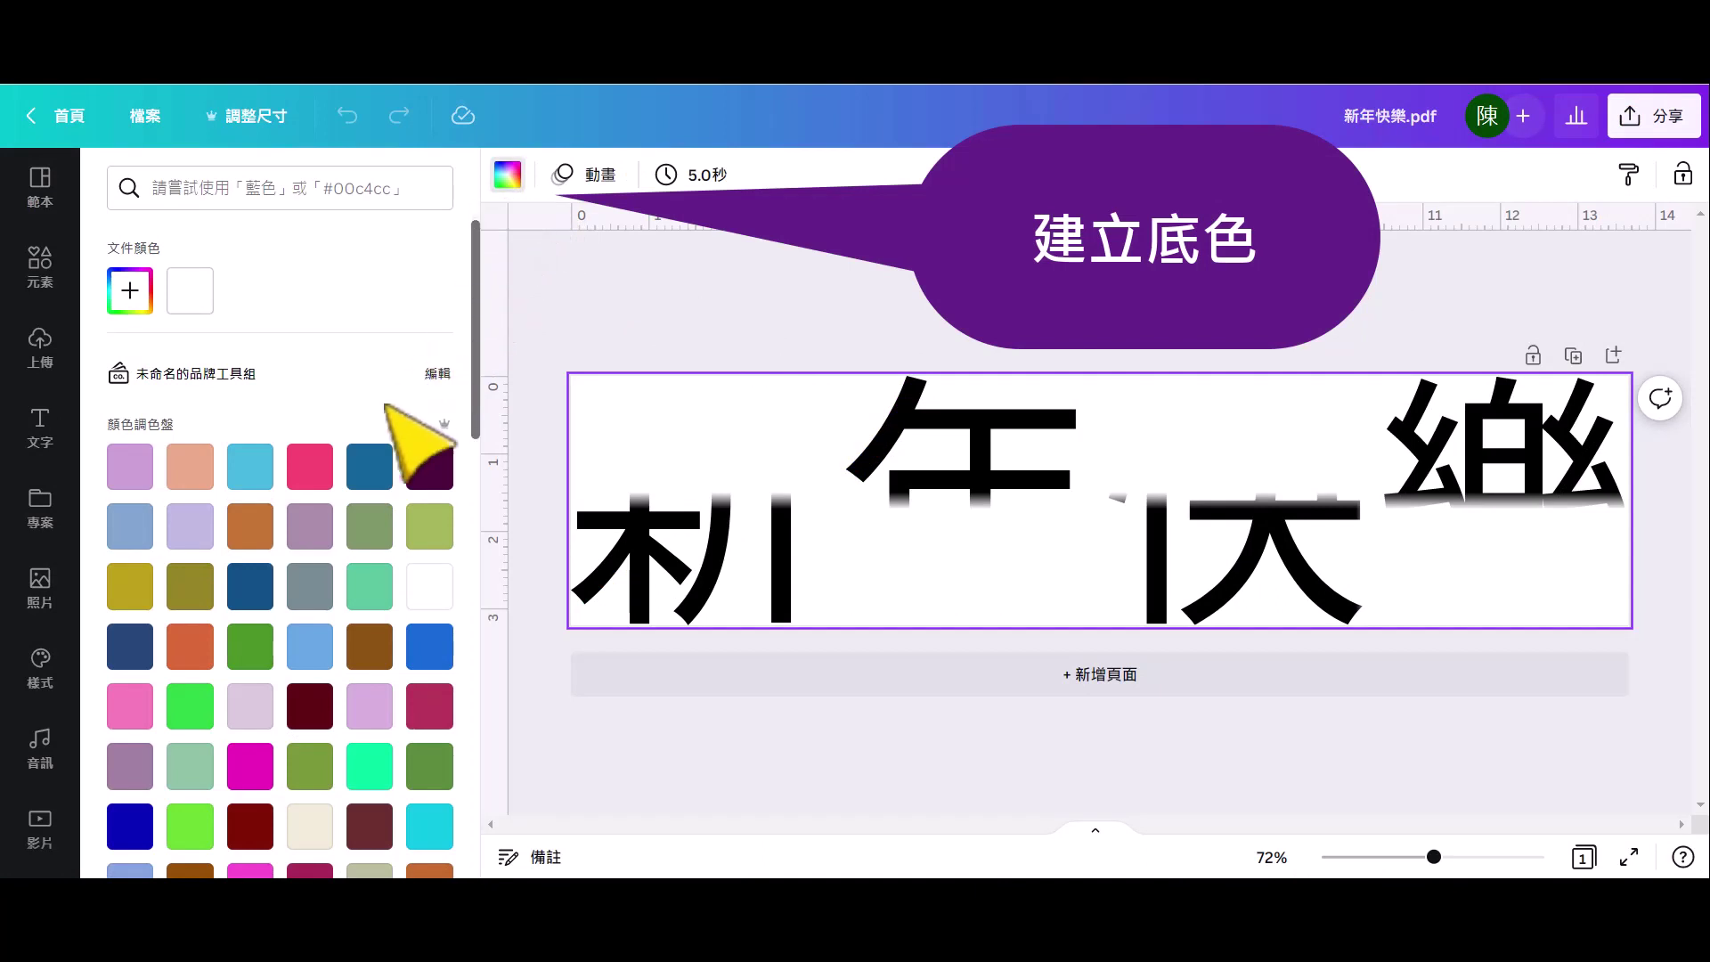
click(370, 466)
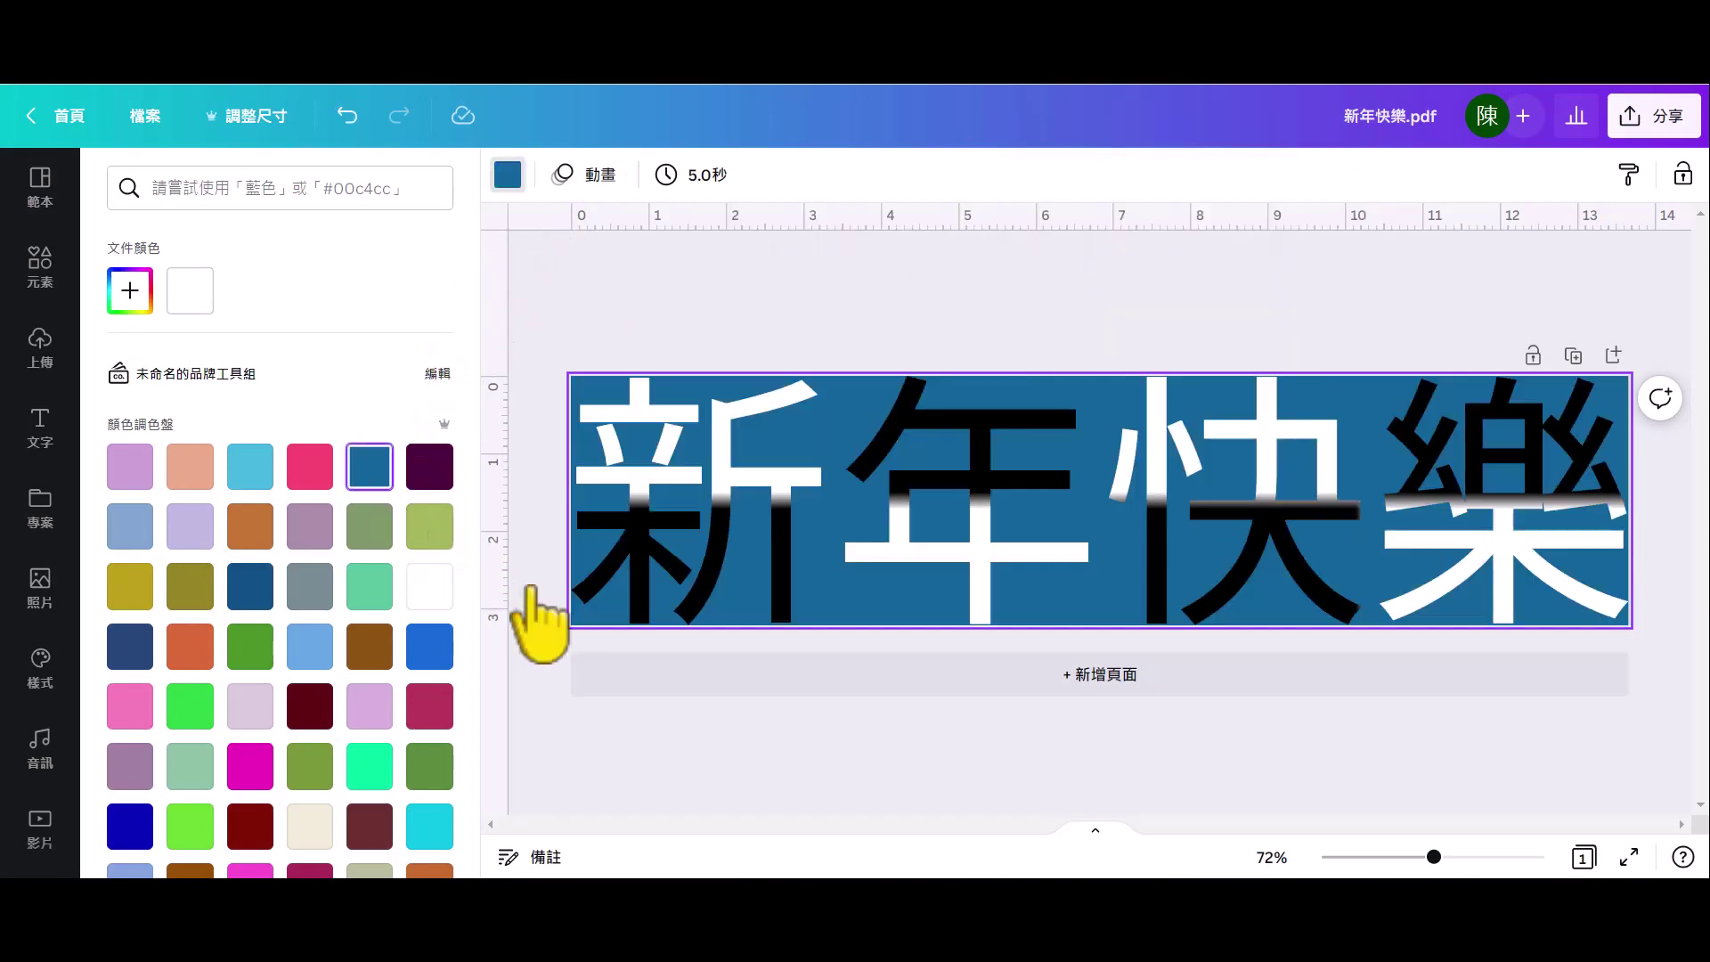
Search Photos for 2023; fill 新 with the gold photo and 年 with the Happy 2023 ornament
click(64, 614)
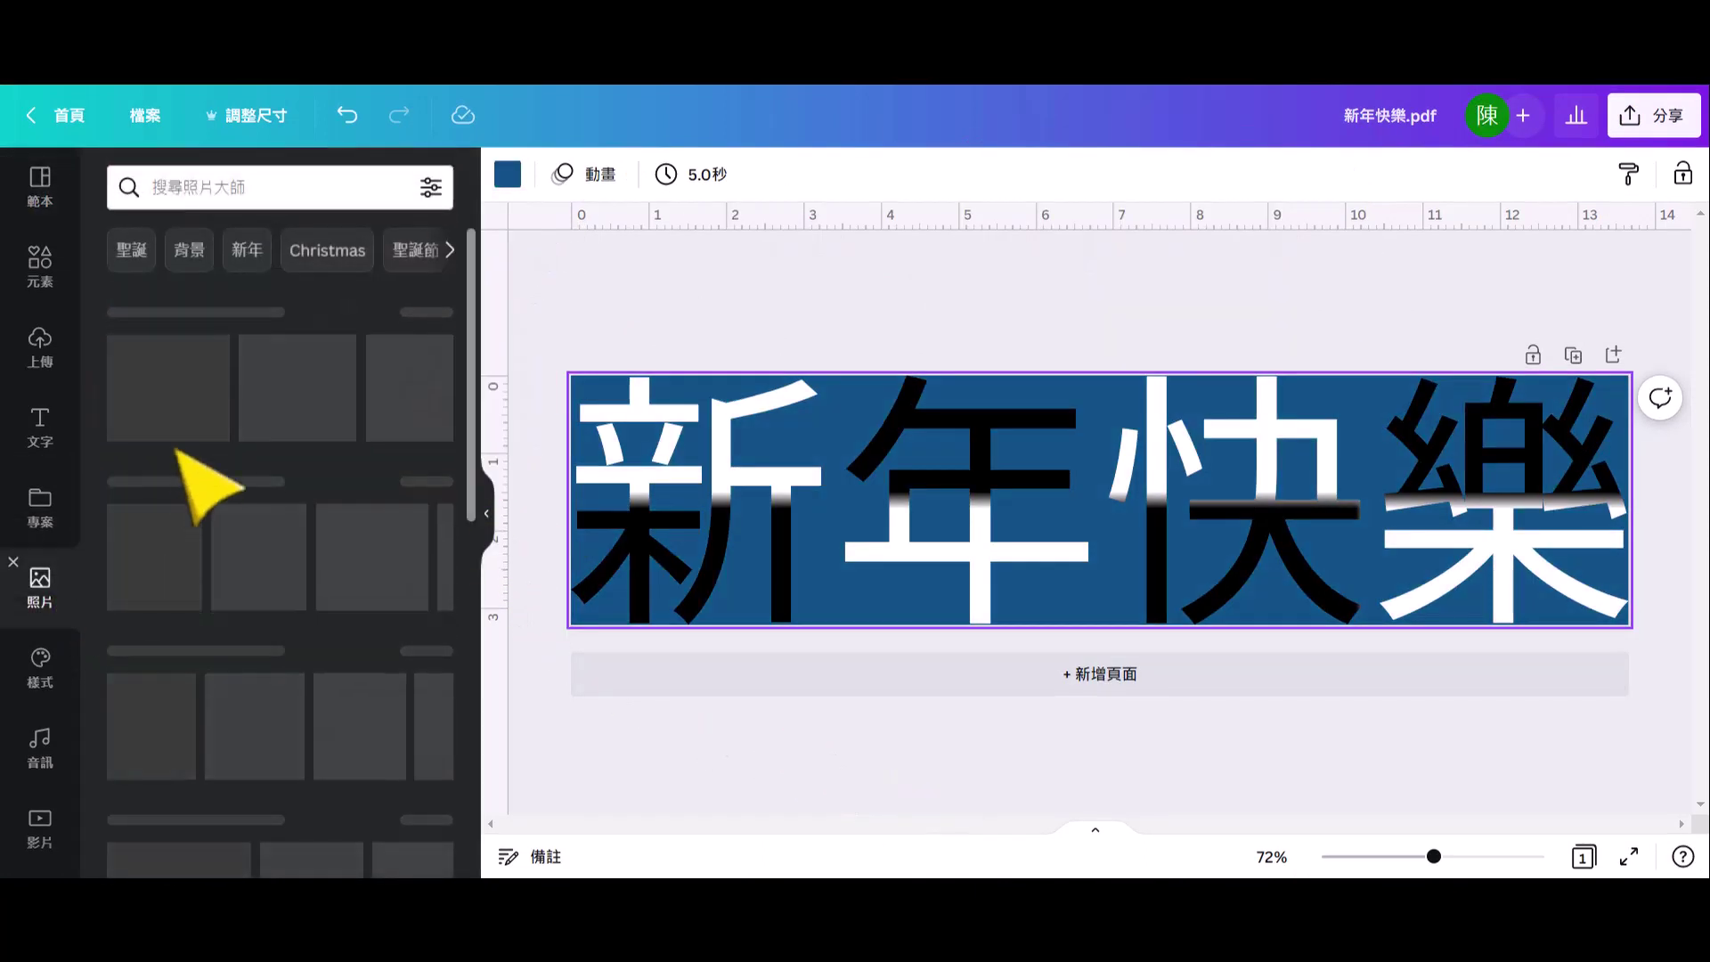
click(263, 188)
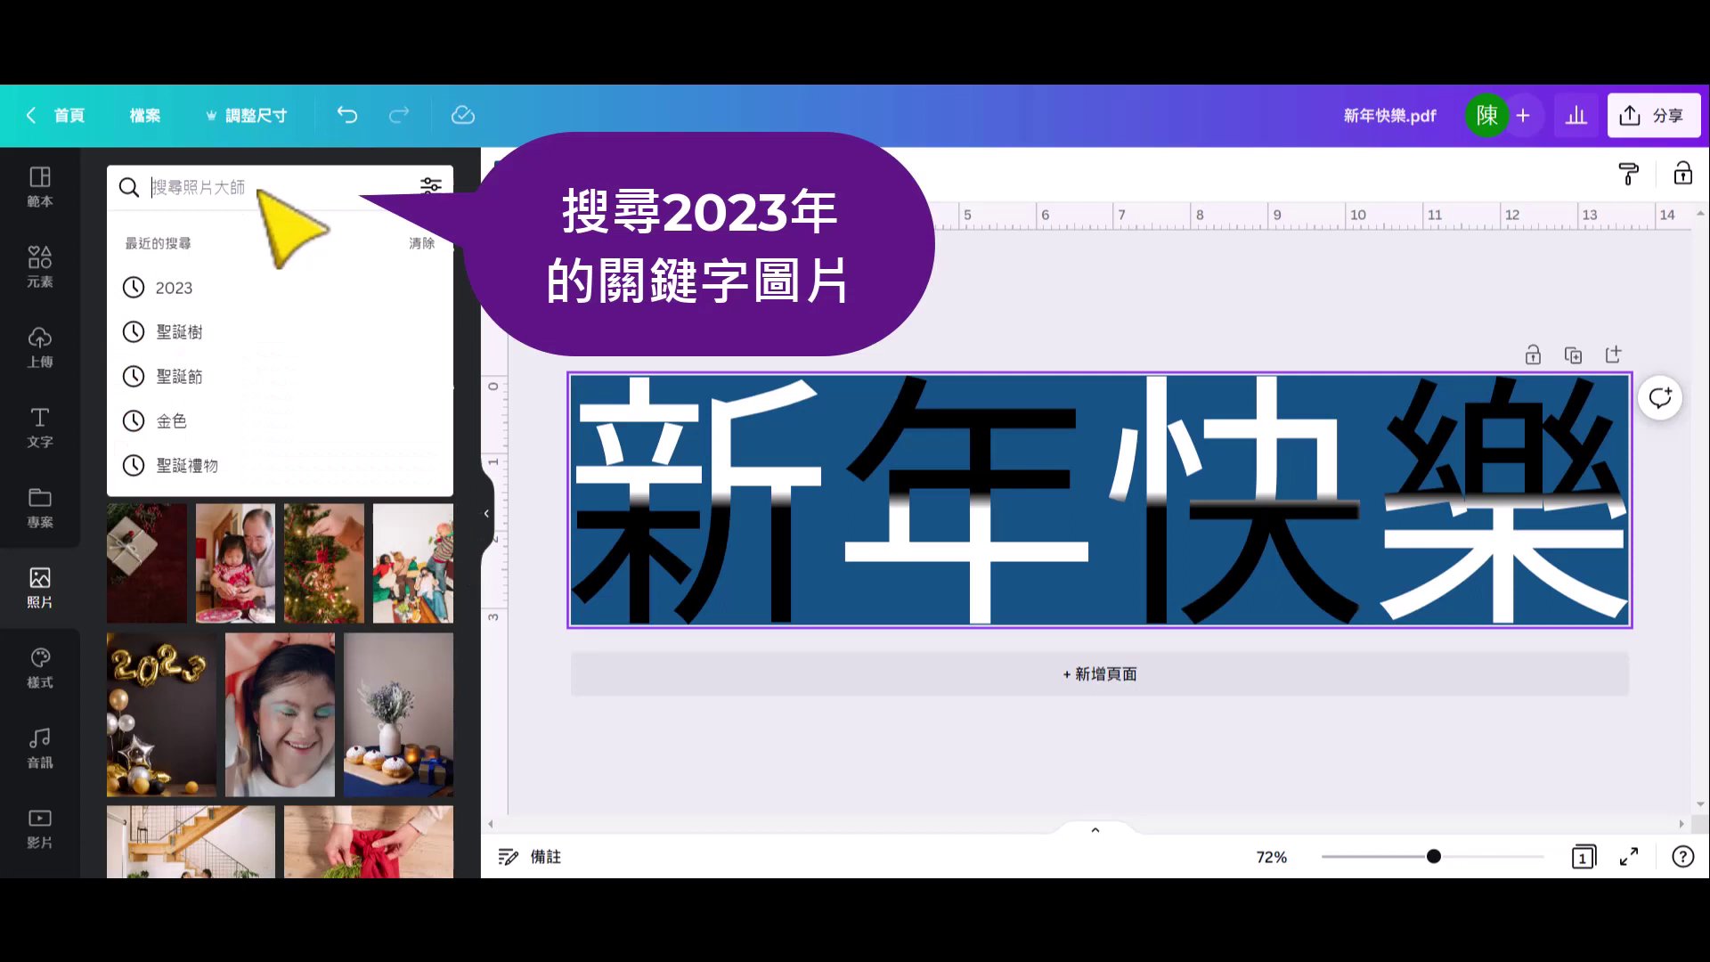
click(263, 286)
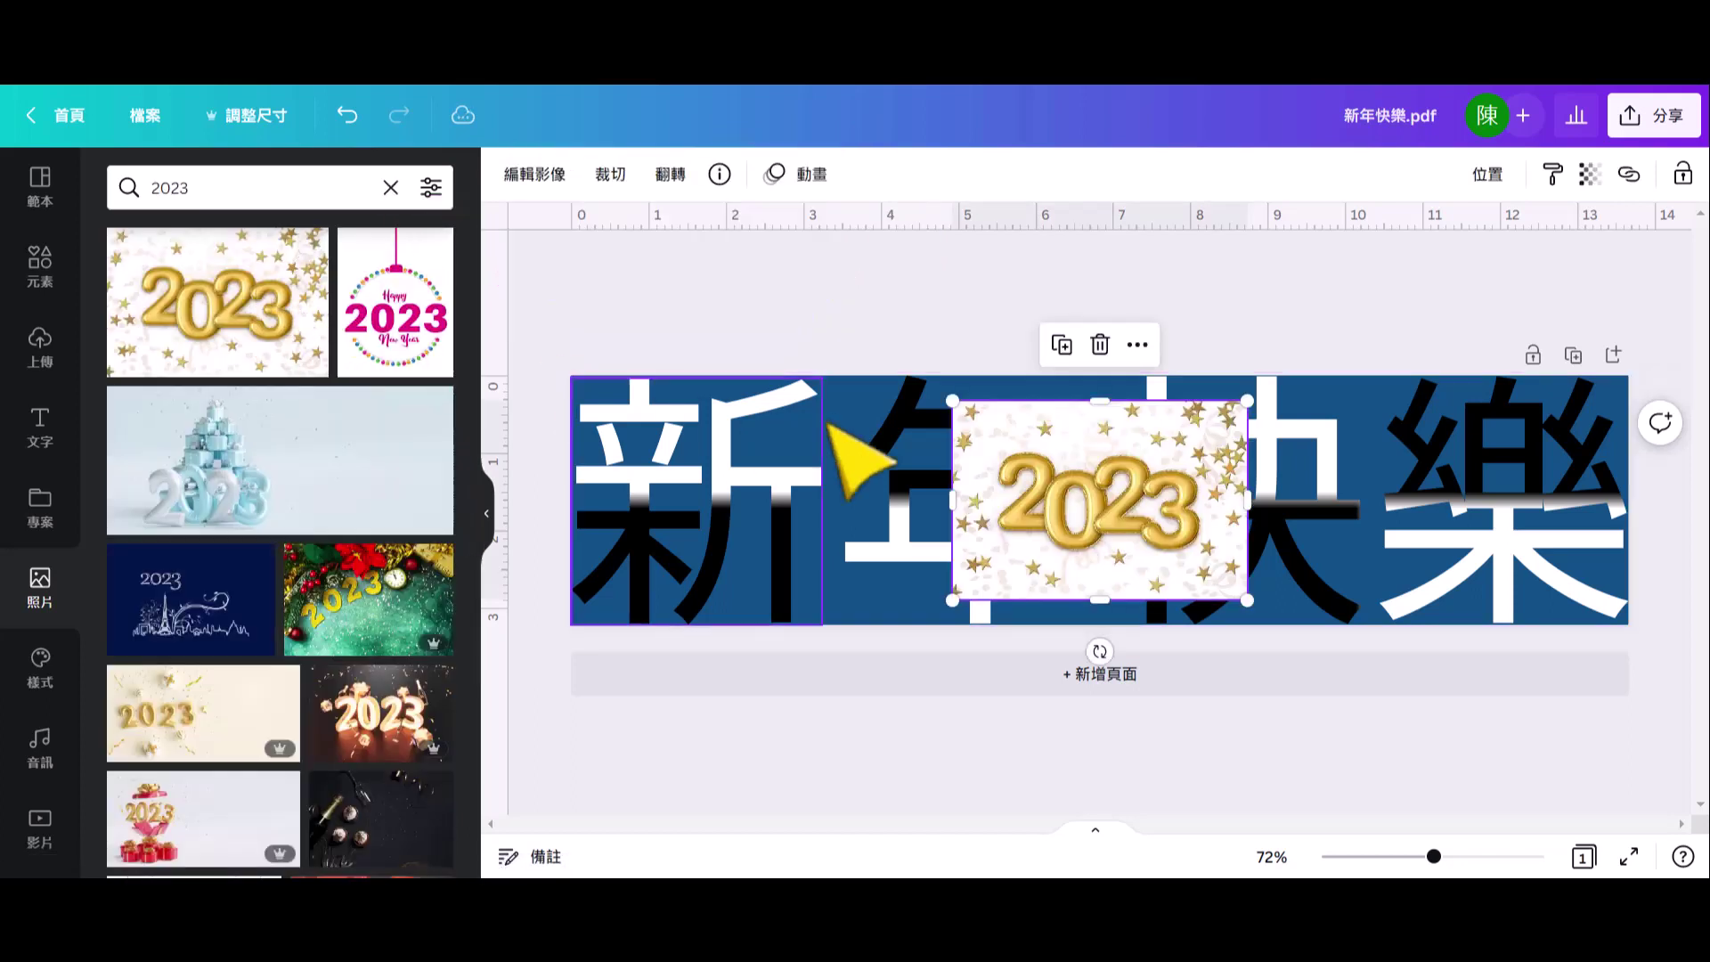
drag(267, 298, 649, 495)
click(395, 303)
drag(1104, 499, 944, 508)
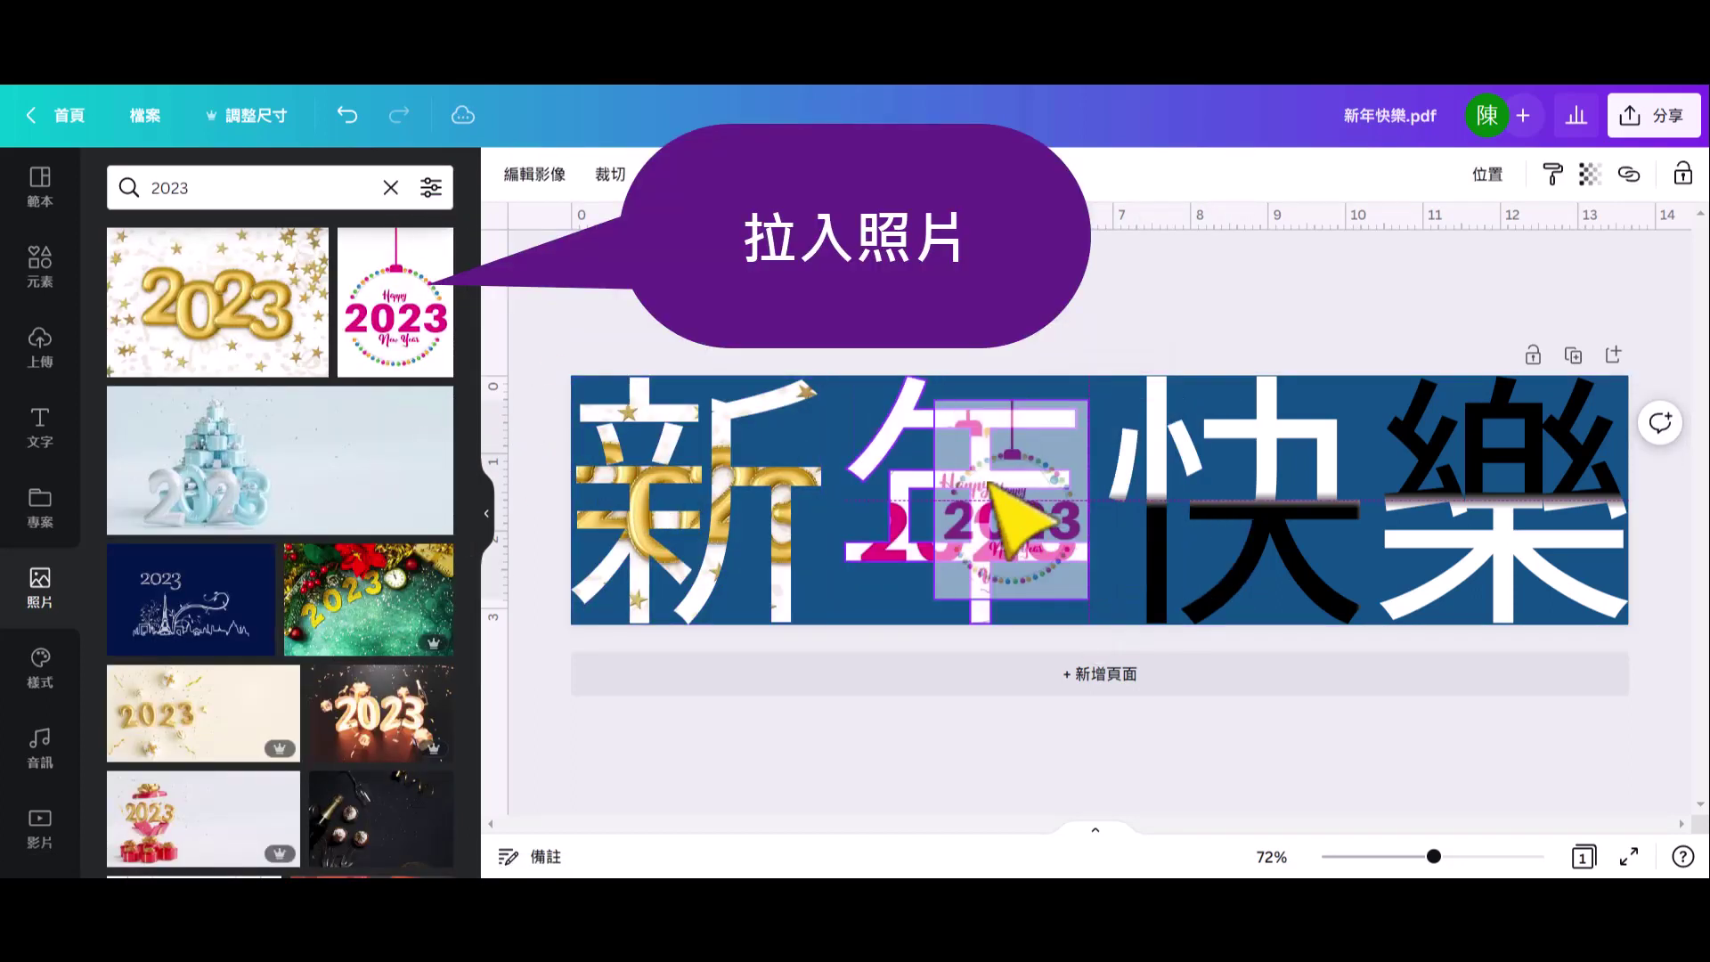
Fill 快 with the sparkler 2023 photo and 樂 with the champagne photo
click(450, 725)
drag(1095, 570, 1182, 573)
click(344, 820)
drag(946, 590, 1487, 579)
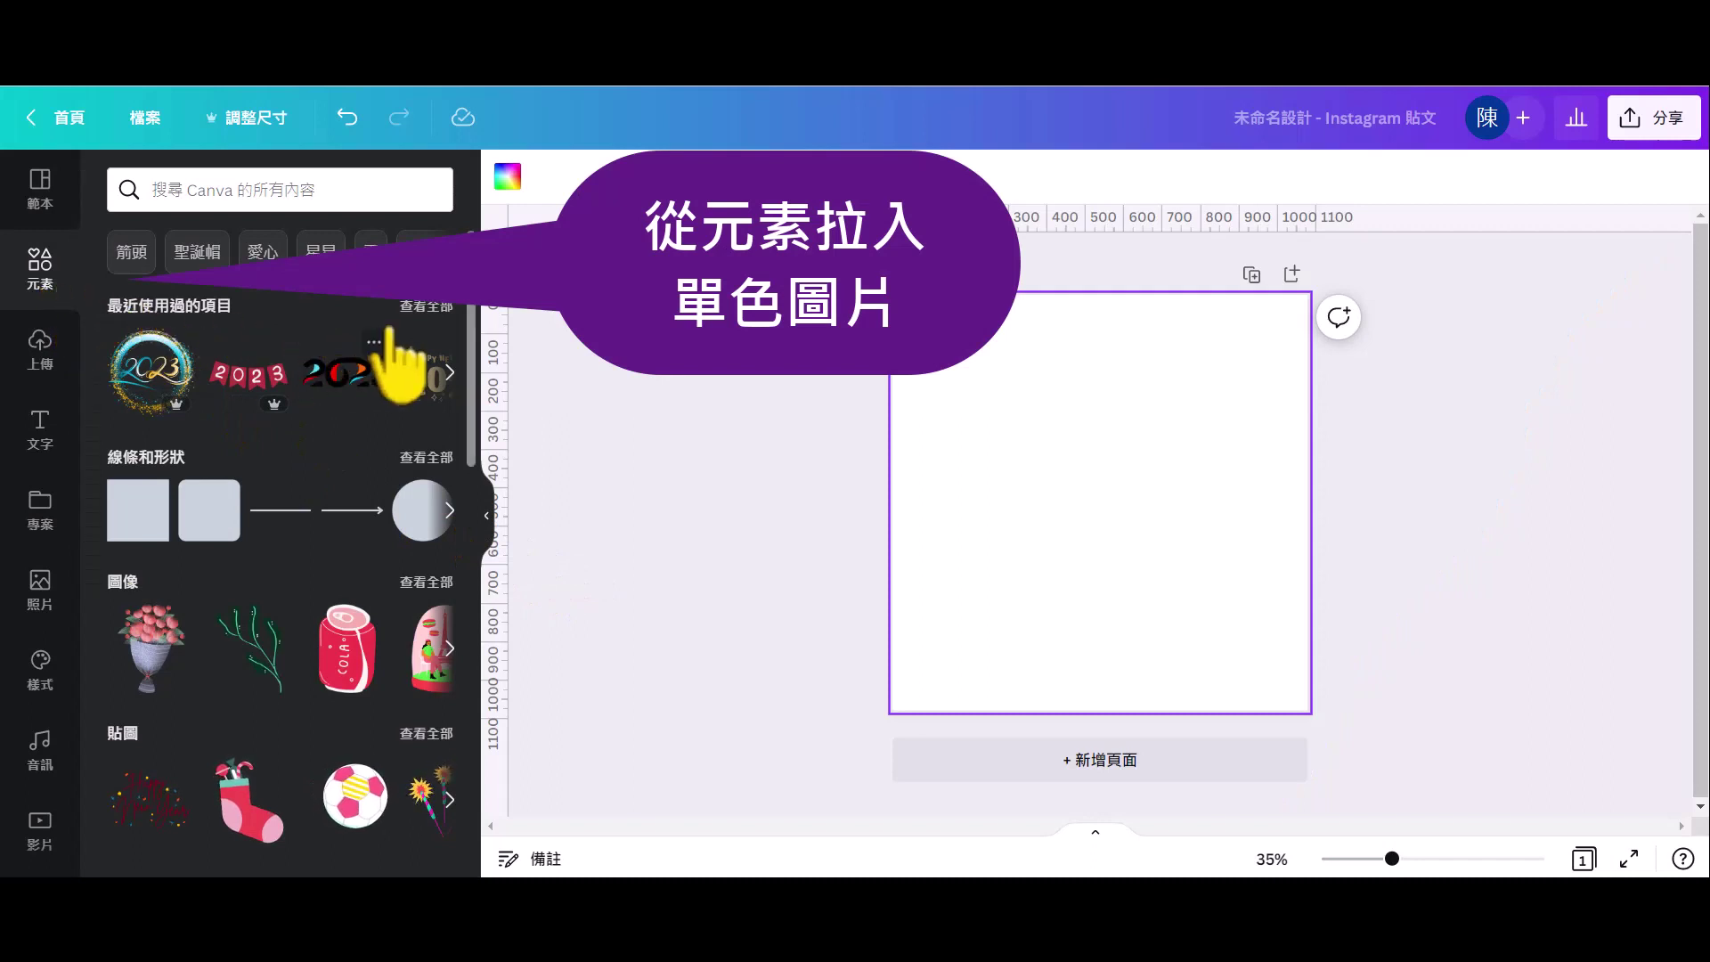
Add the orange bell element and download it as an SVG with transparent background
click(429, 305)
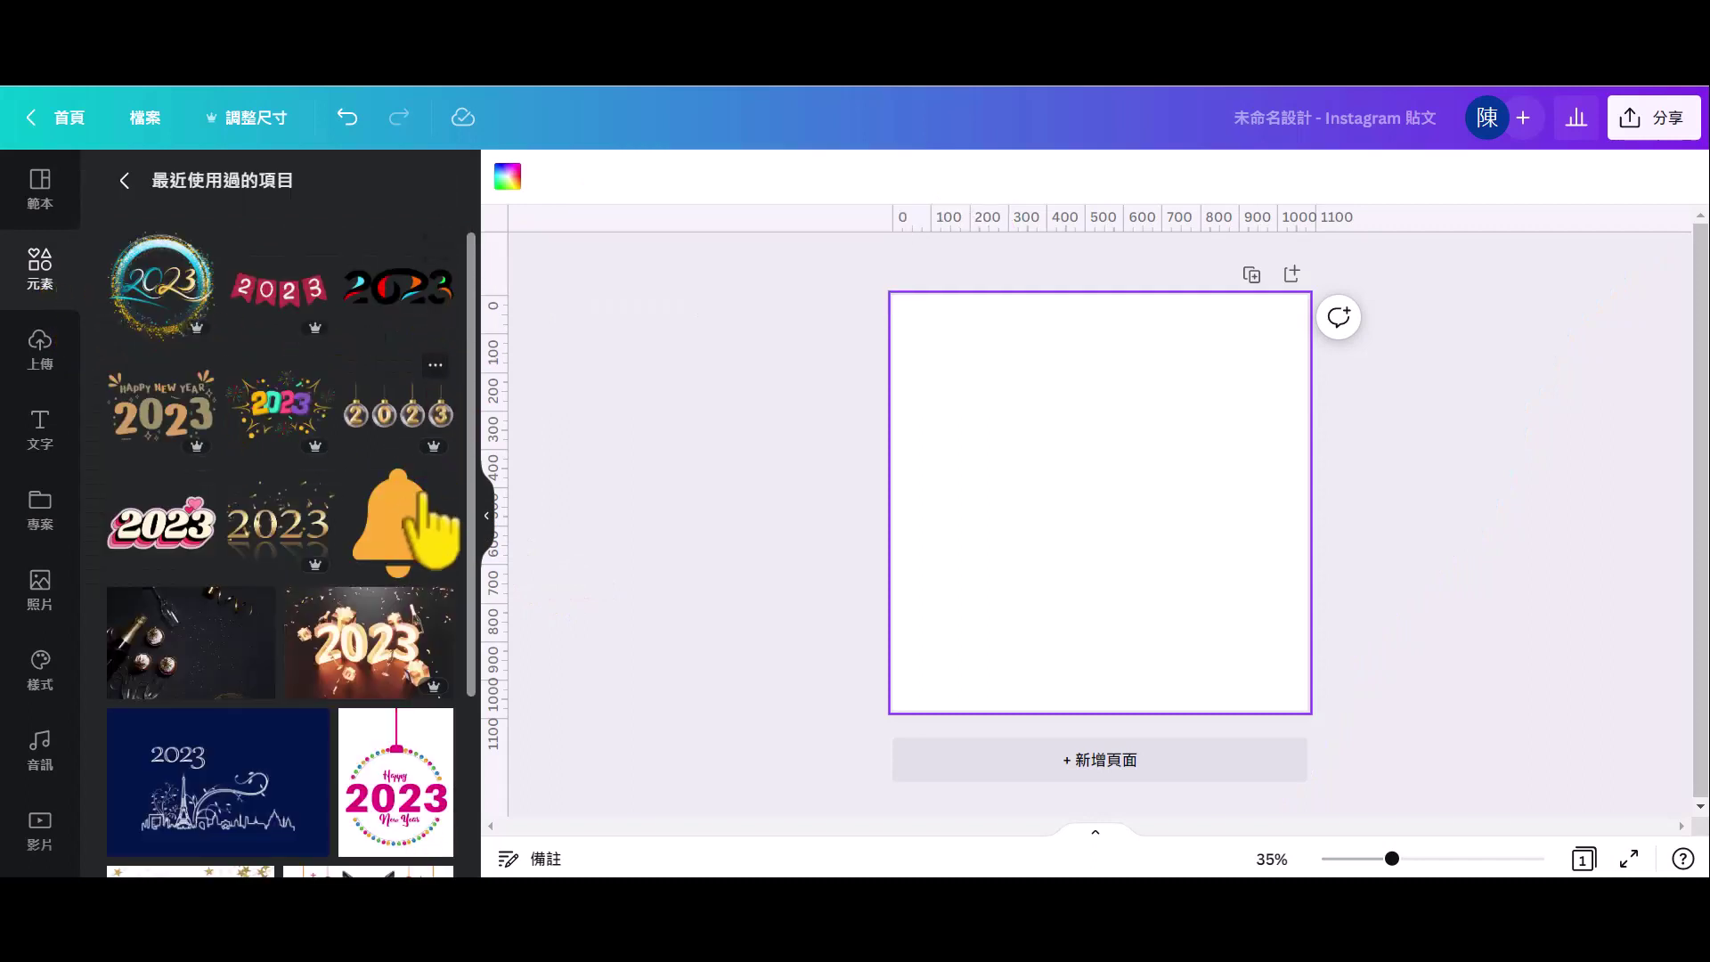
click(417, 532)
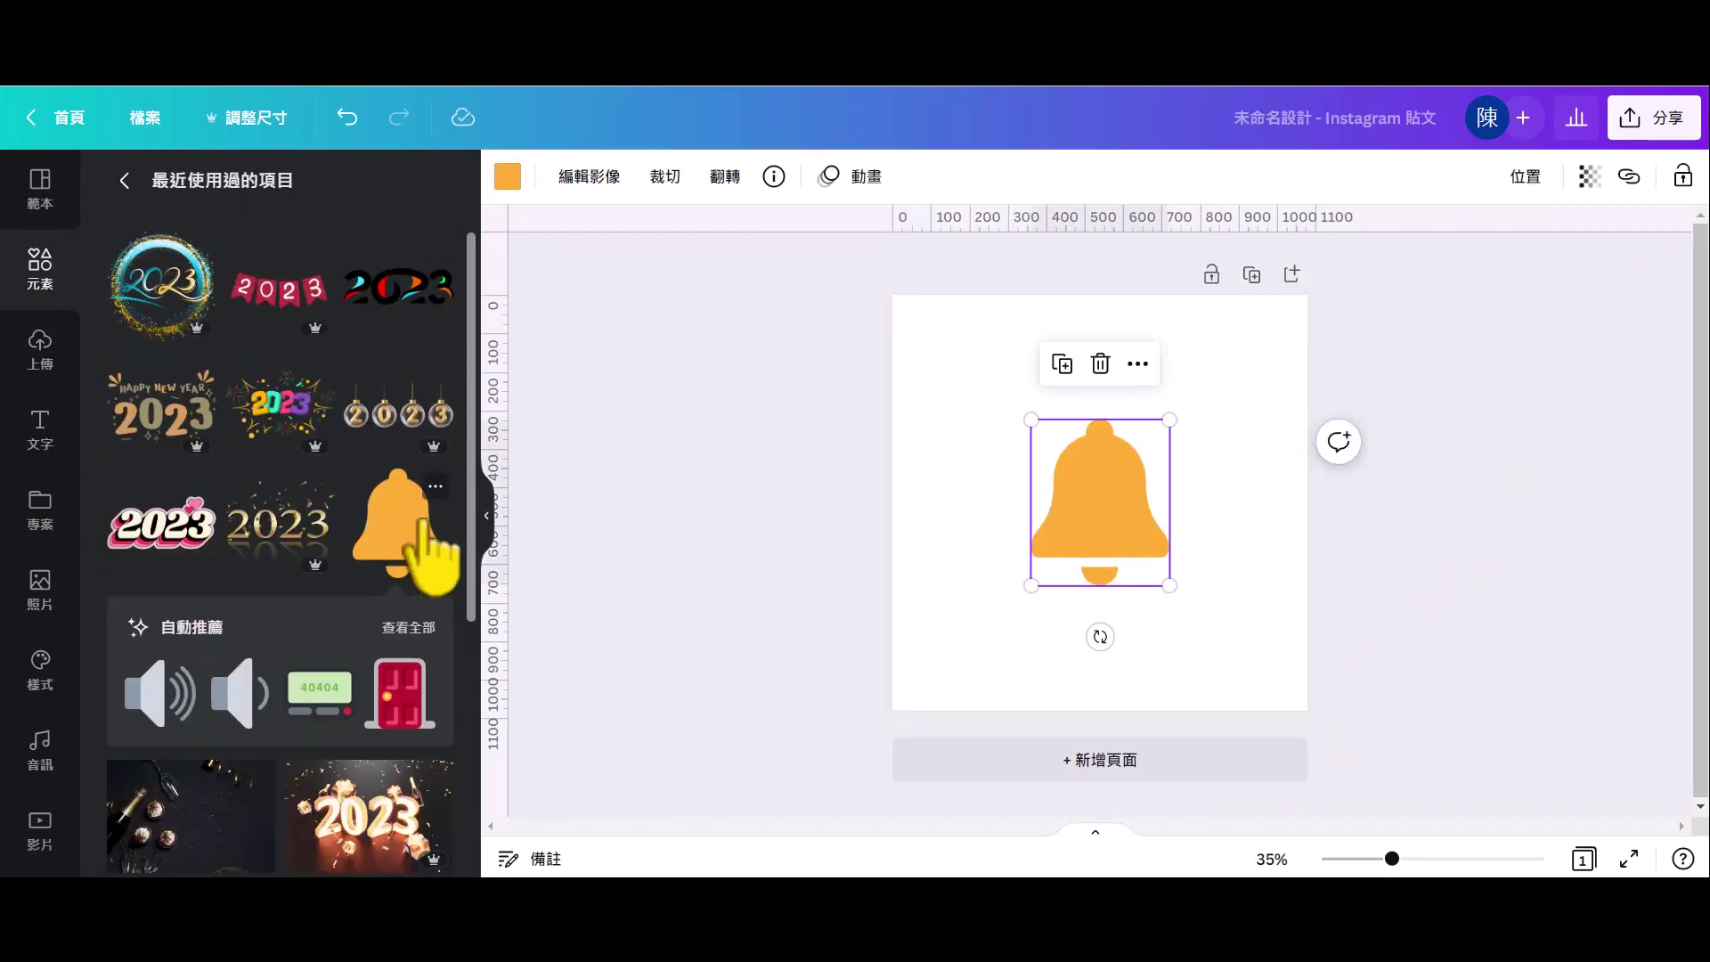
click(1629, 116)
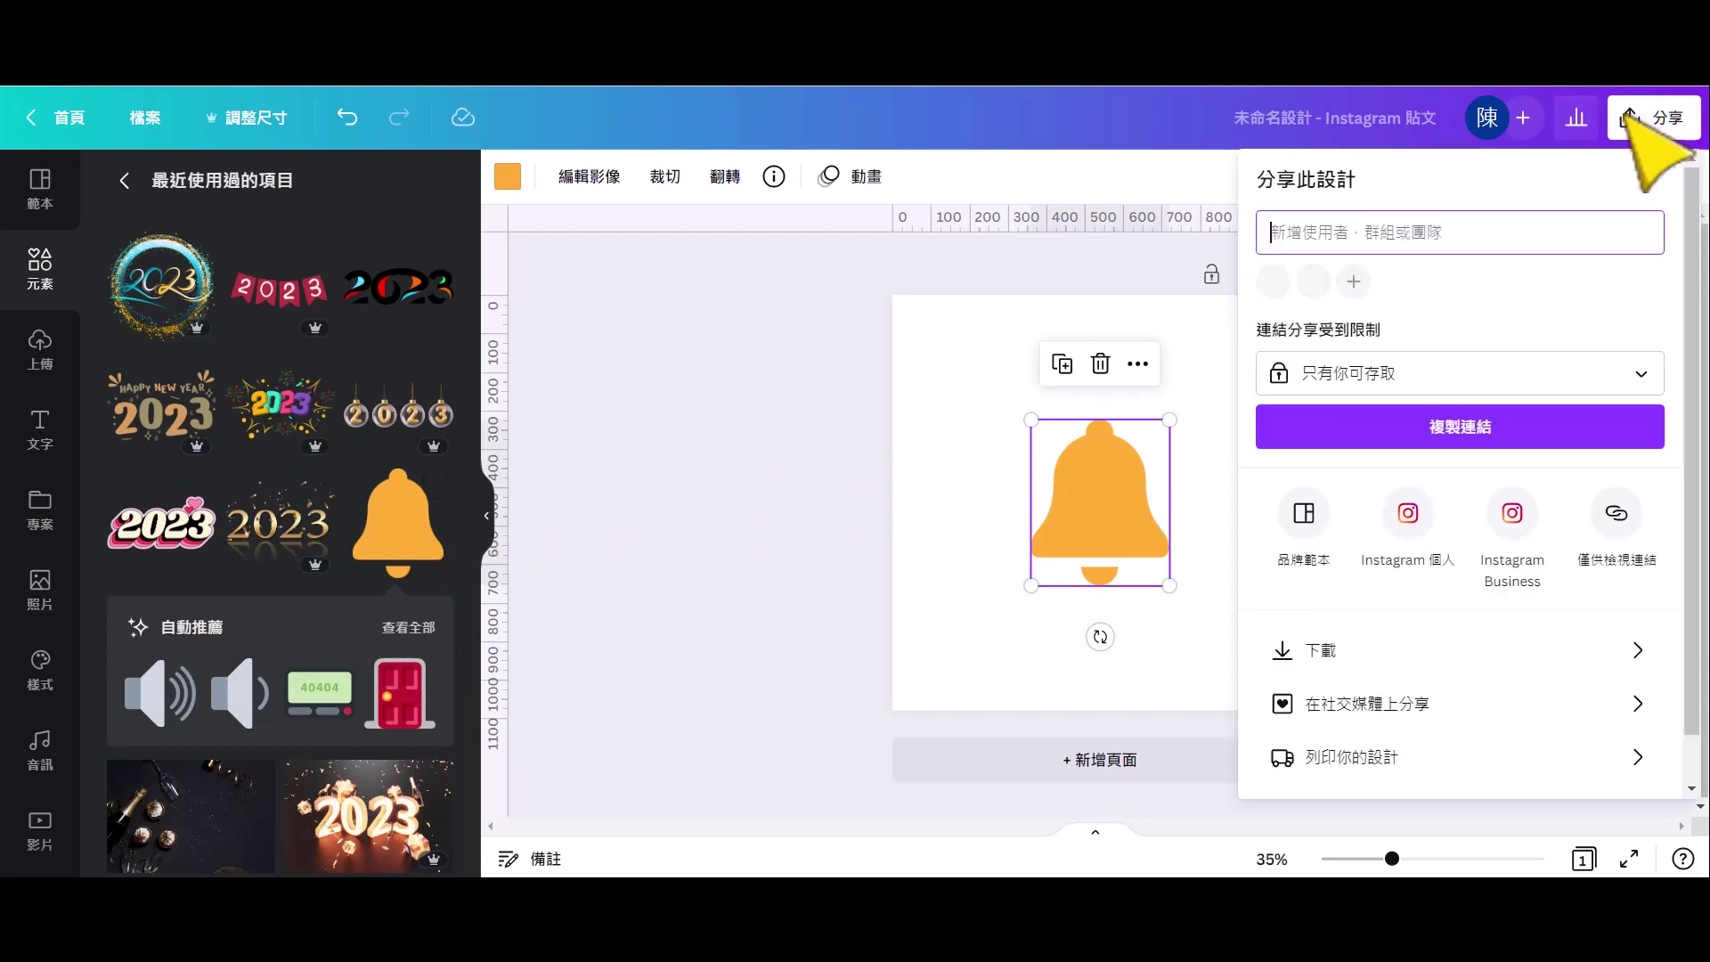
click(1556, 655)
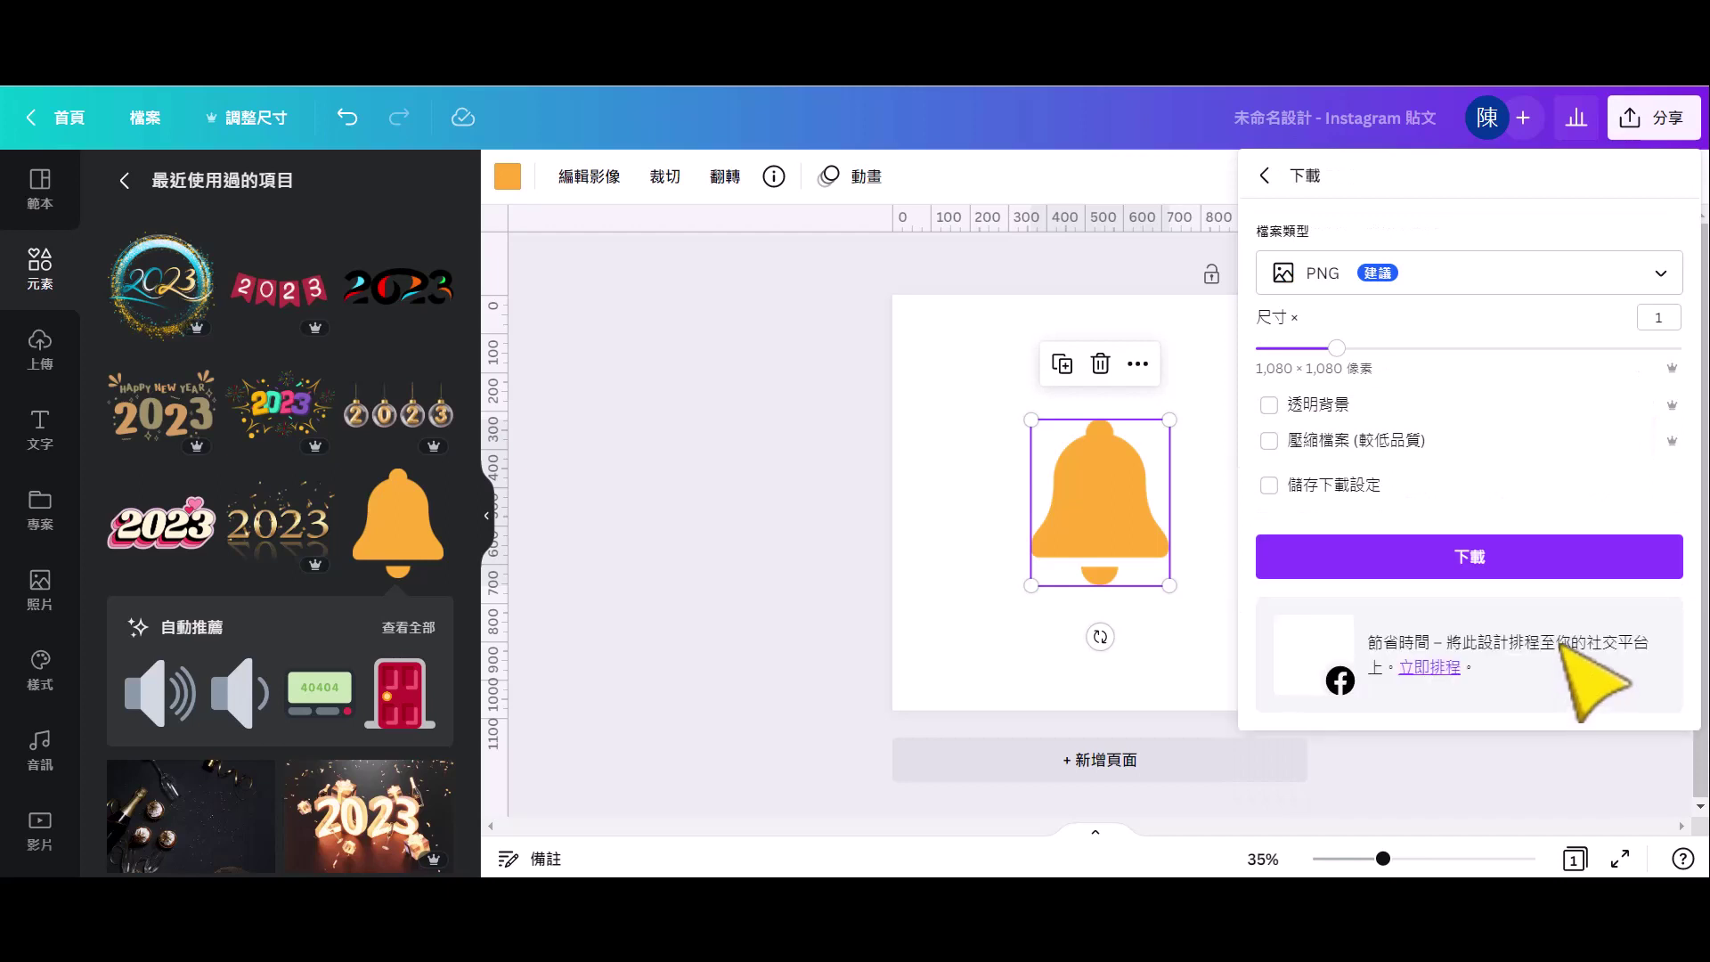
click(1660, 274)
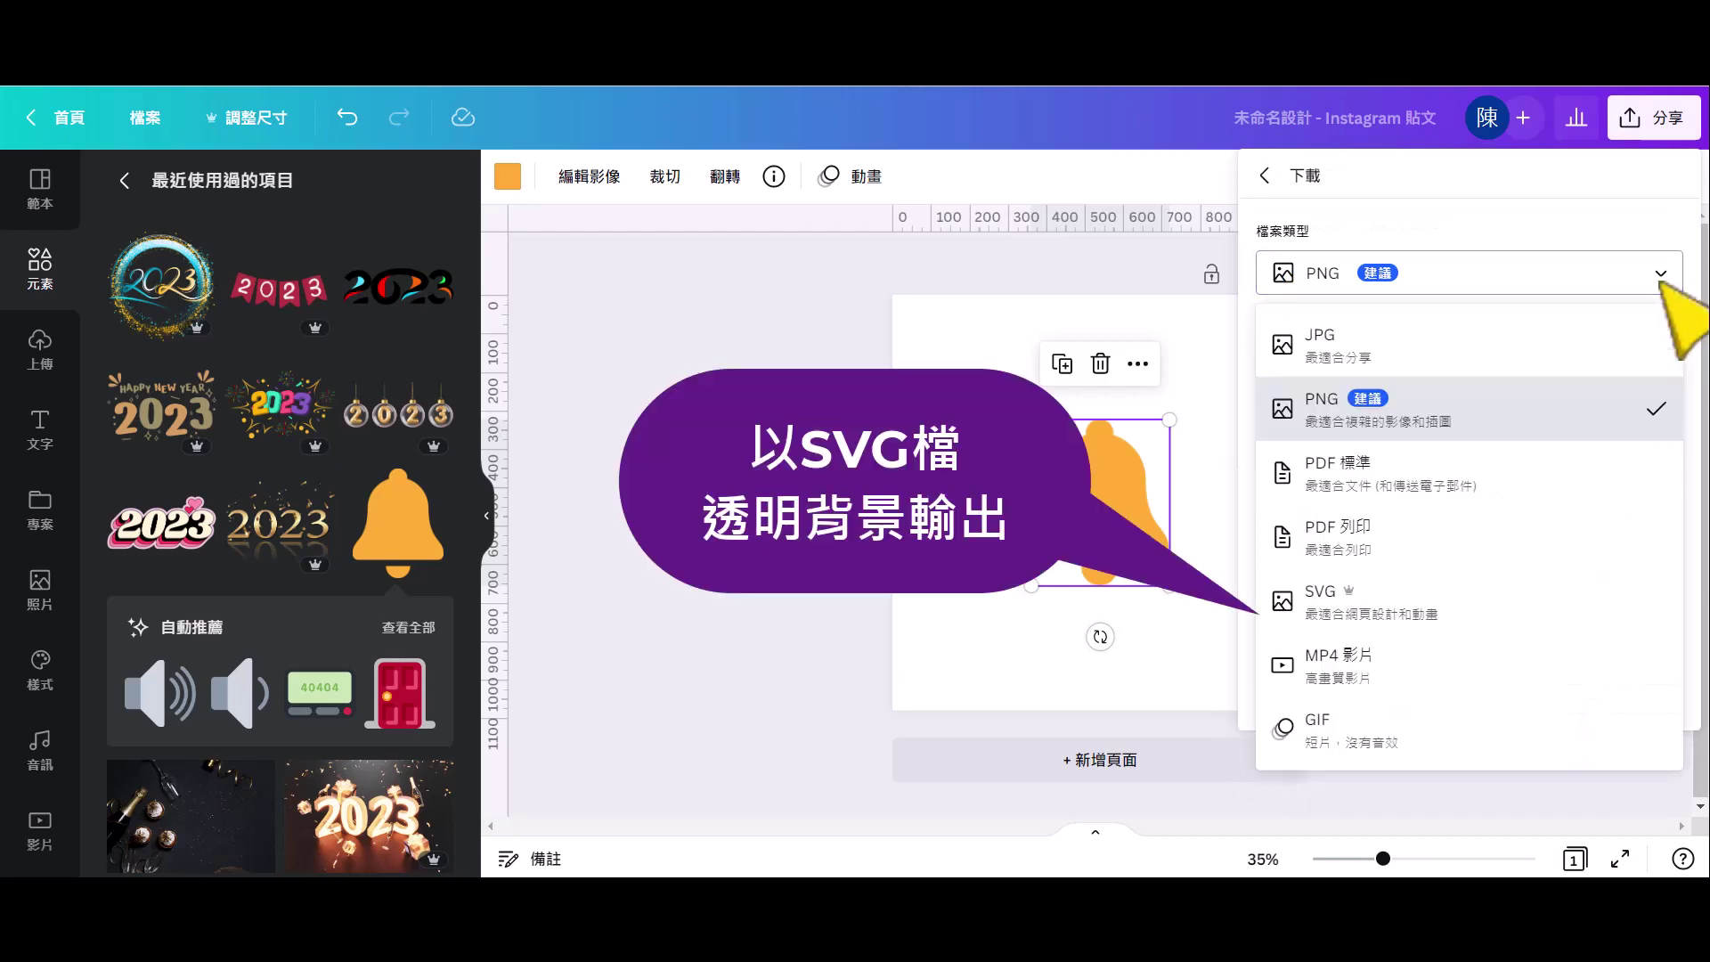
click(1495, 597)
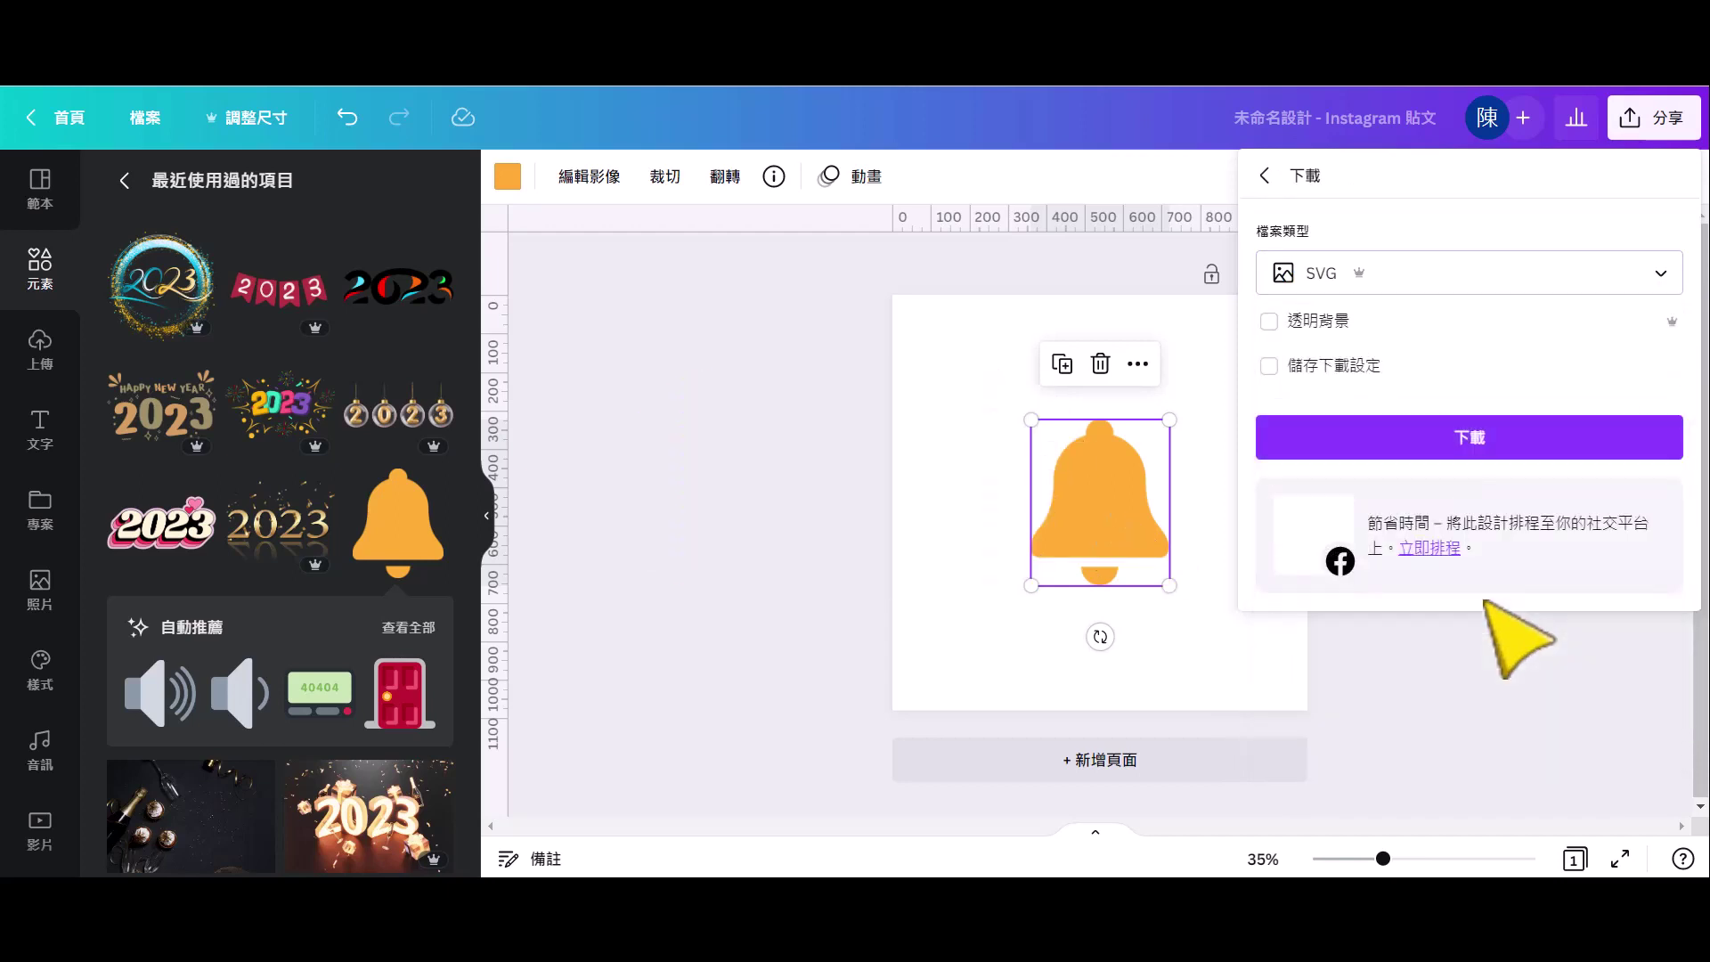
click(1267, 322)
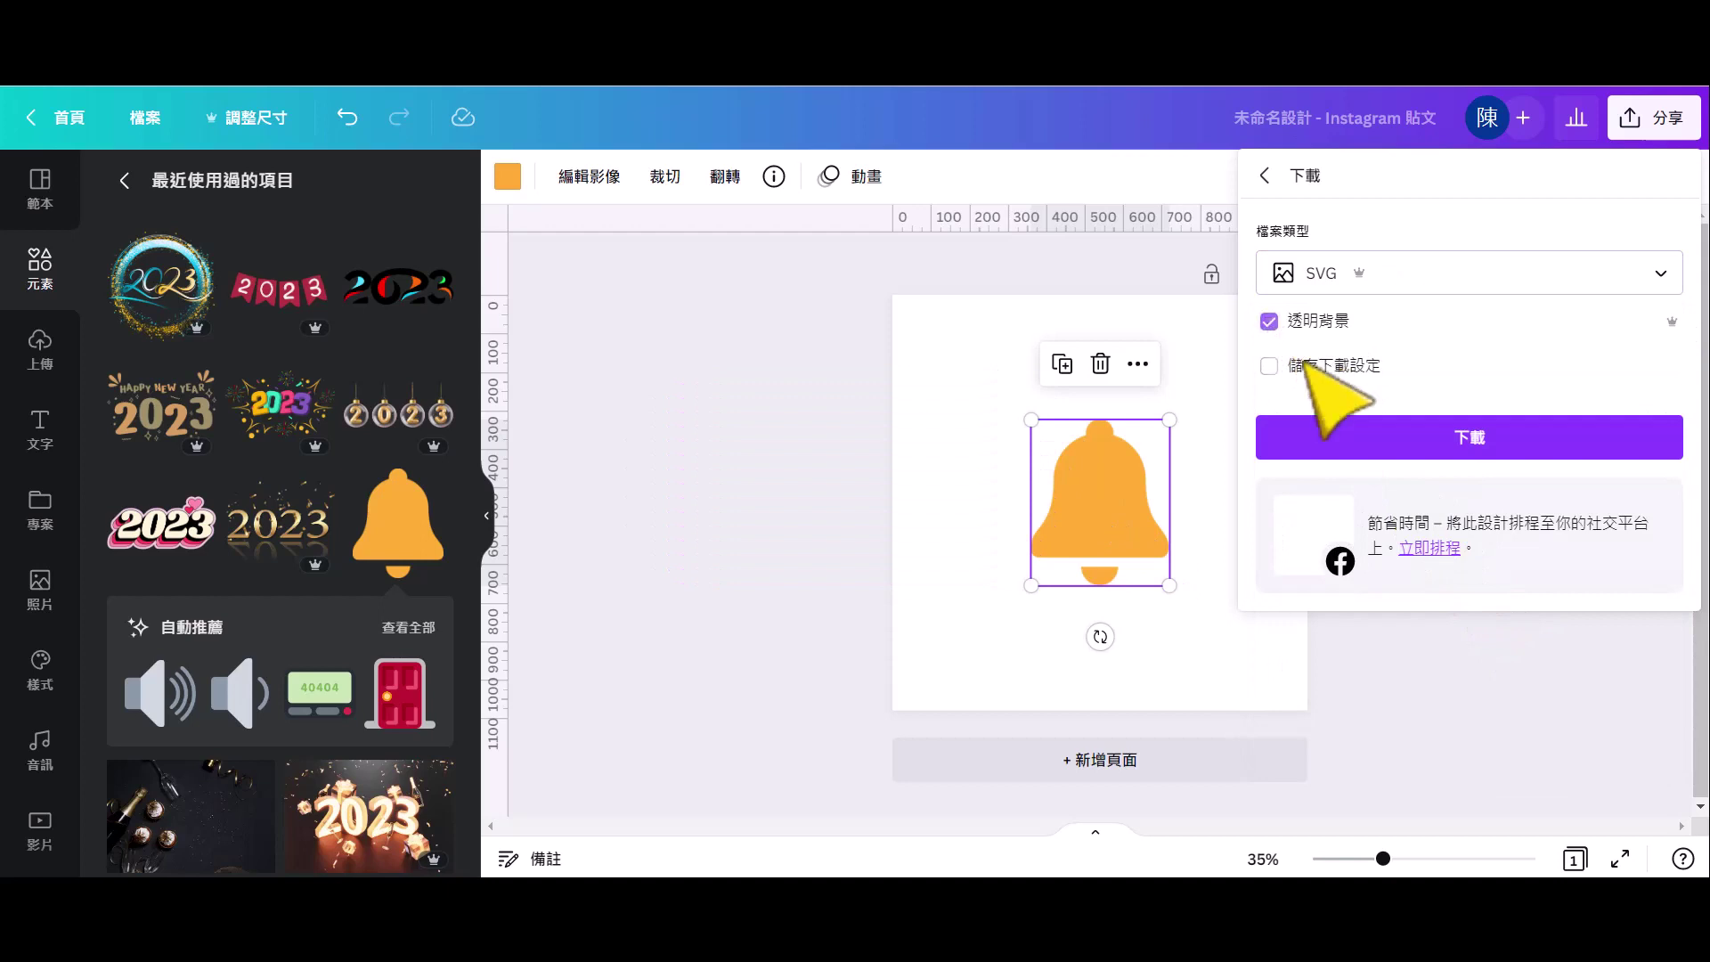
click(1389, 441)
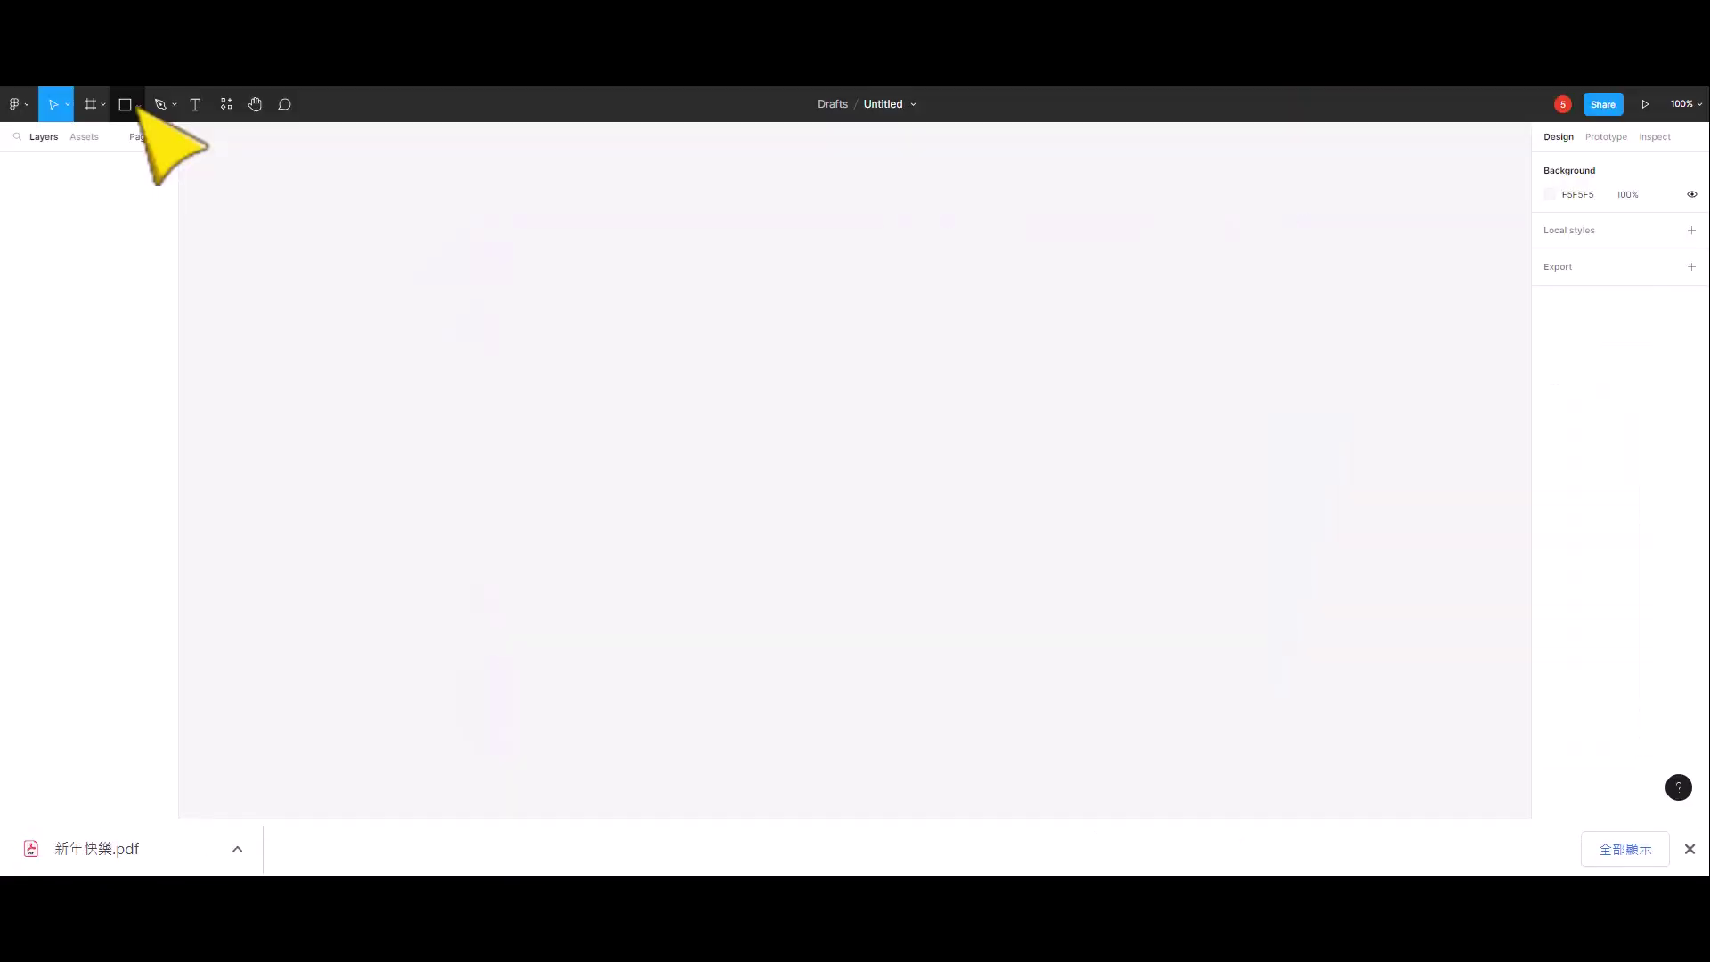
Place the 未命名設計 (3) bell SVG onto the Figma canvas
click(159, 247)
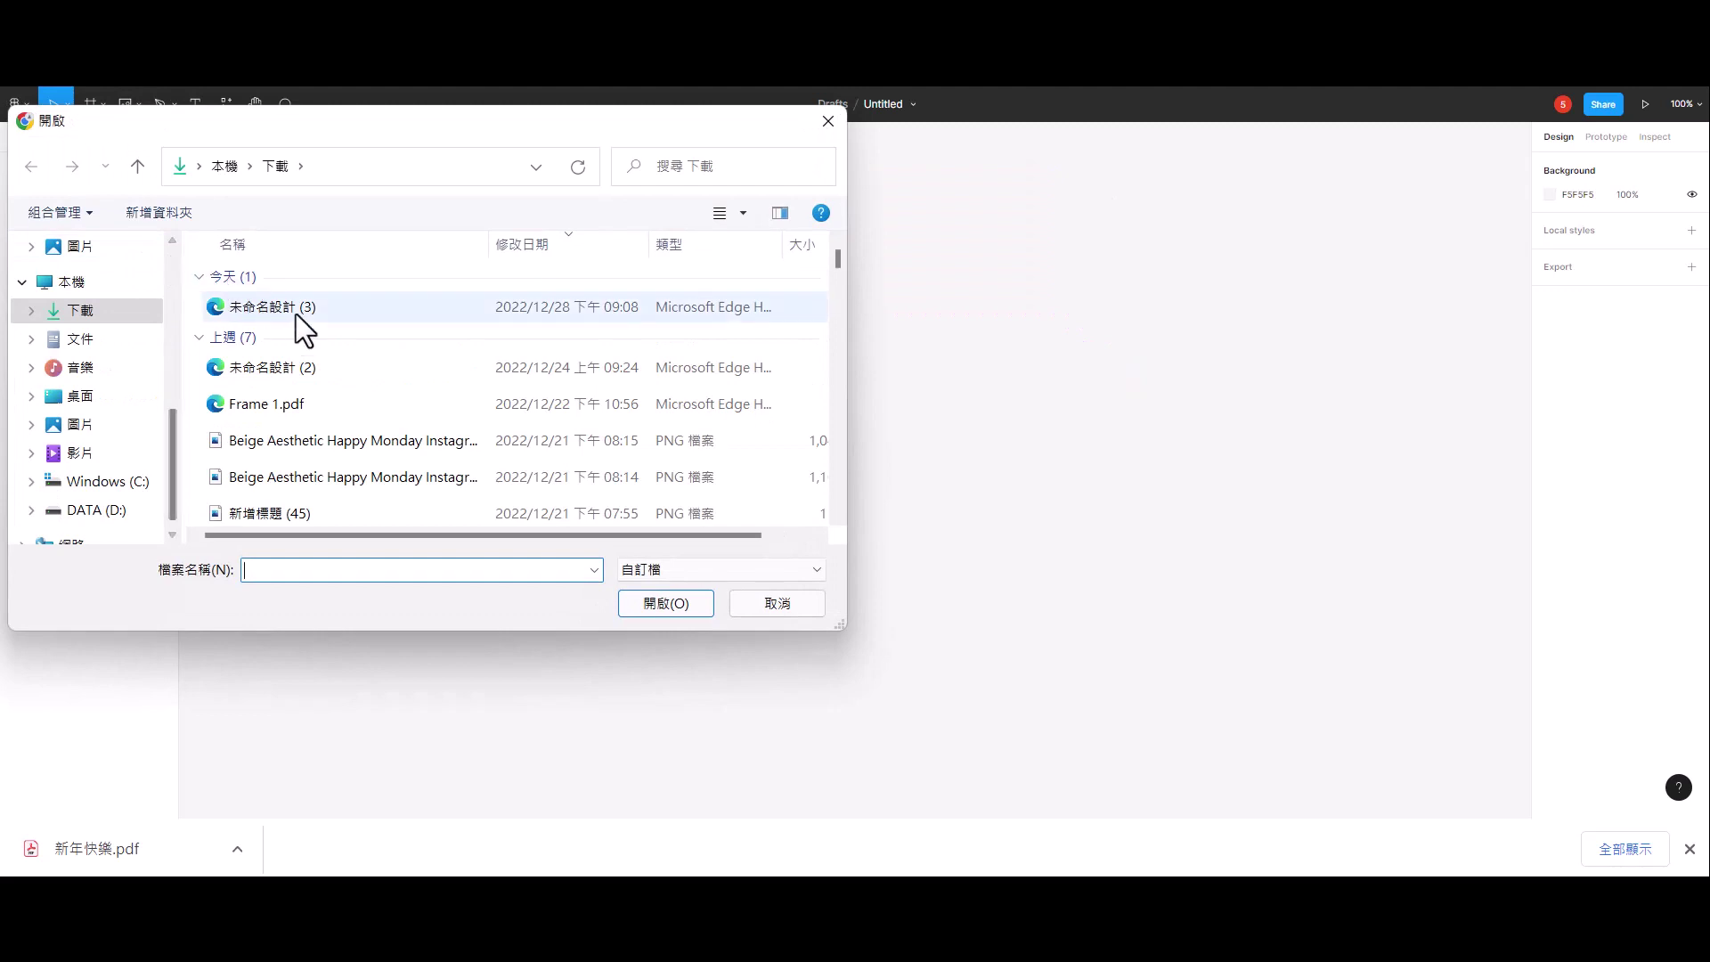
click(296, 314)
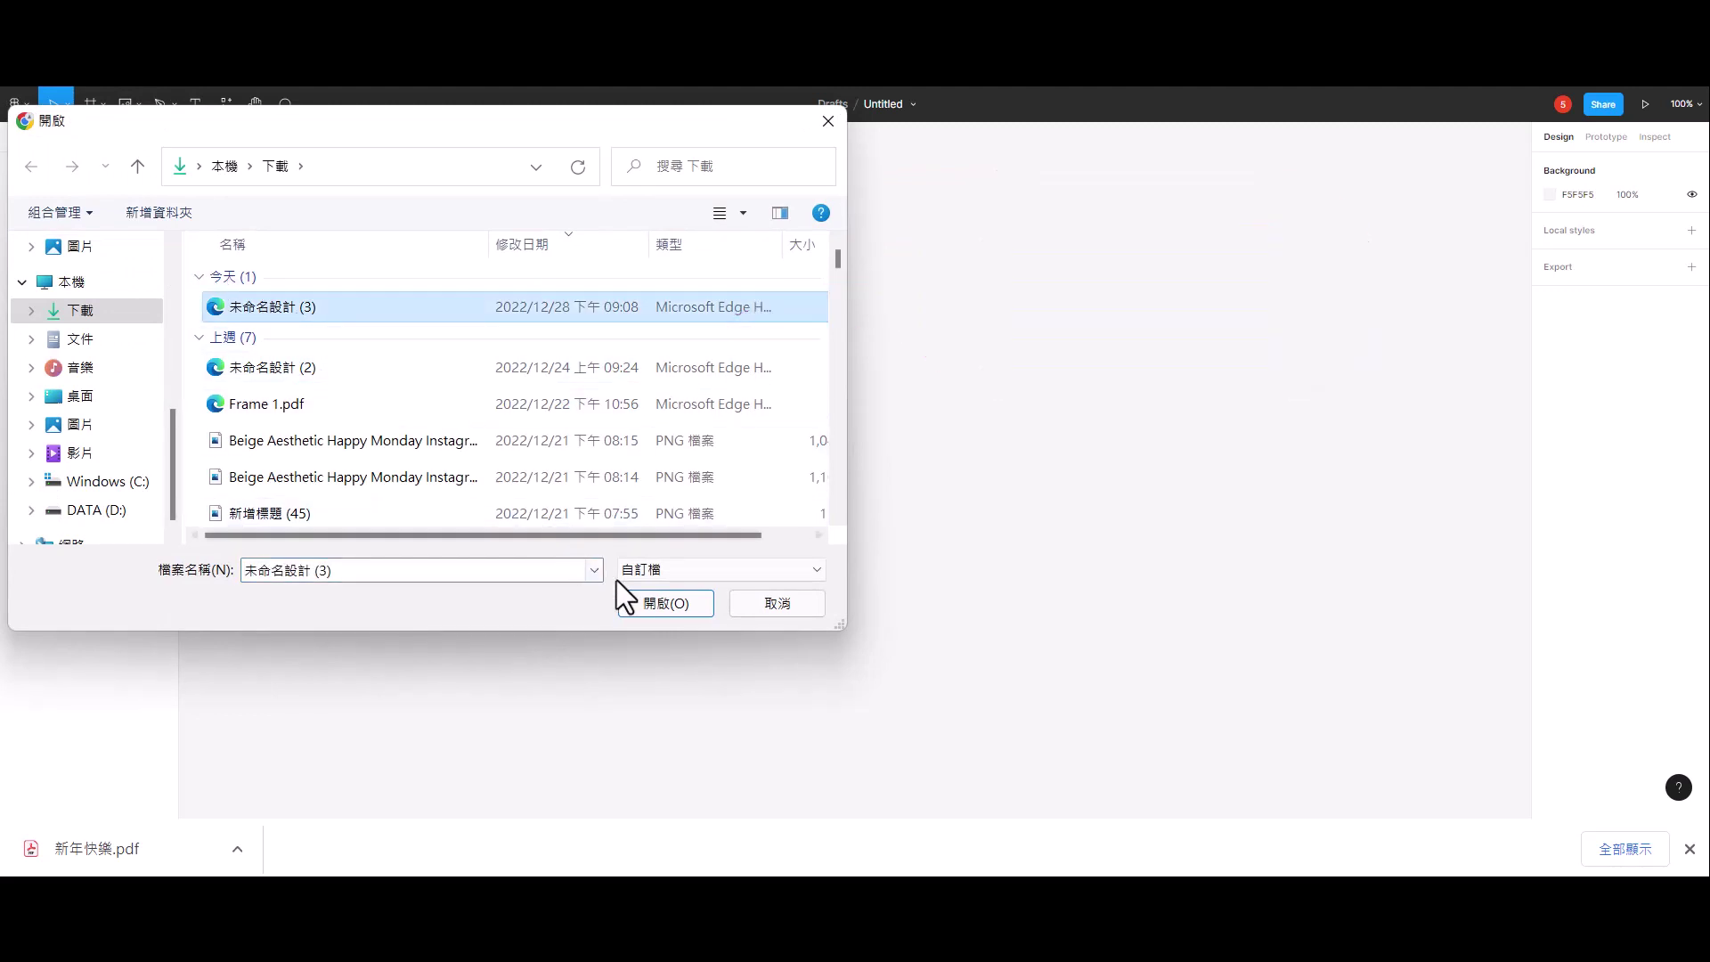
click(659, 598)
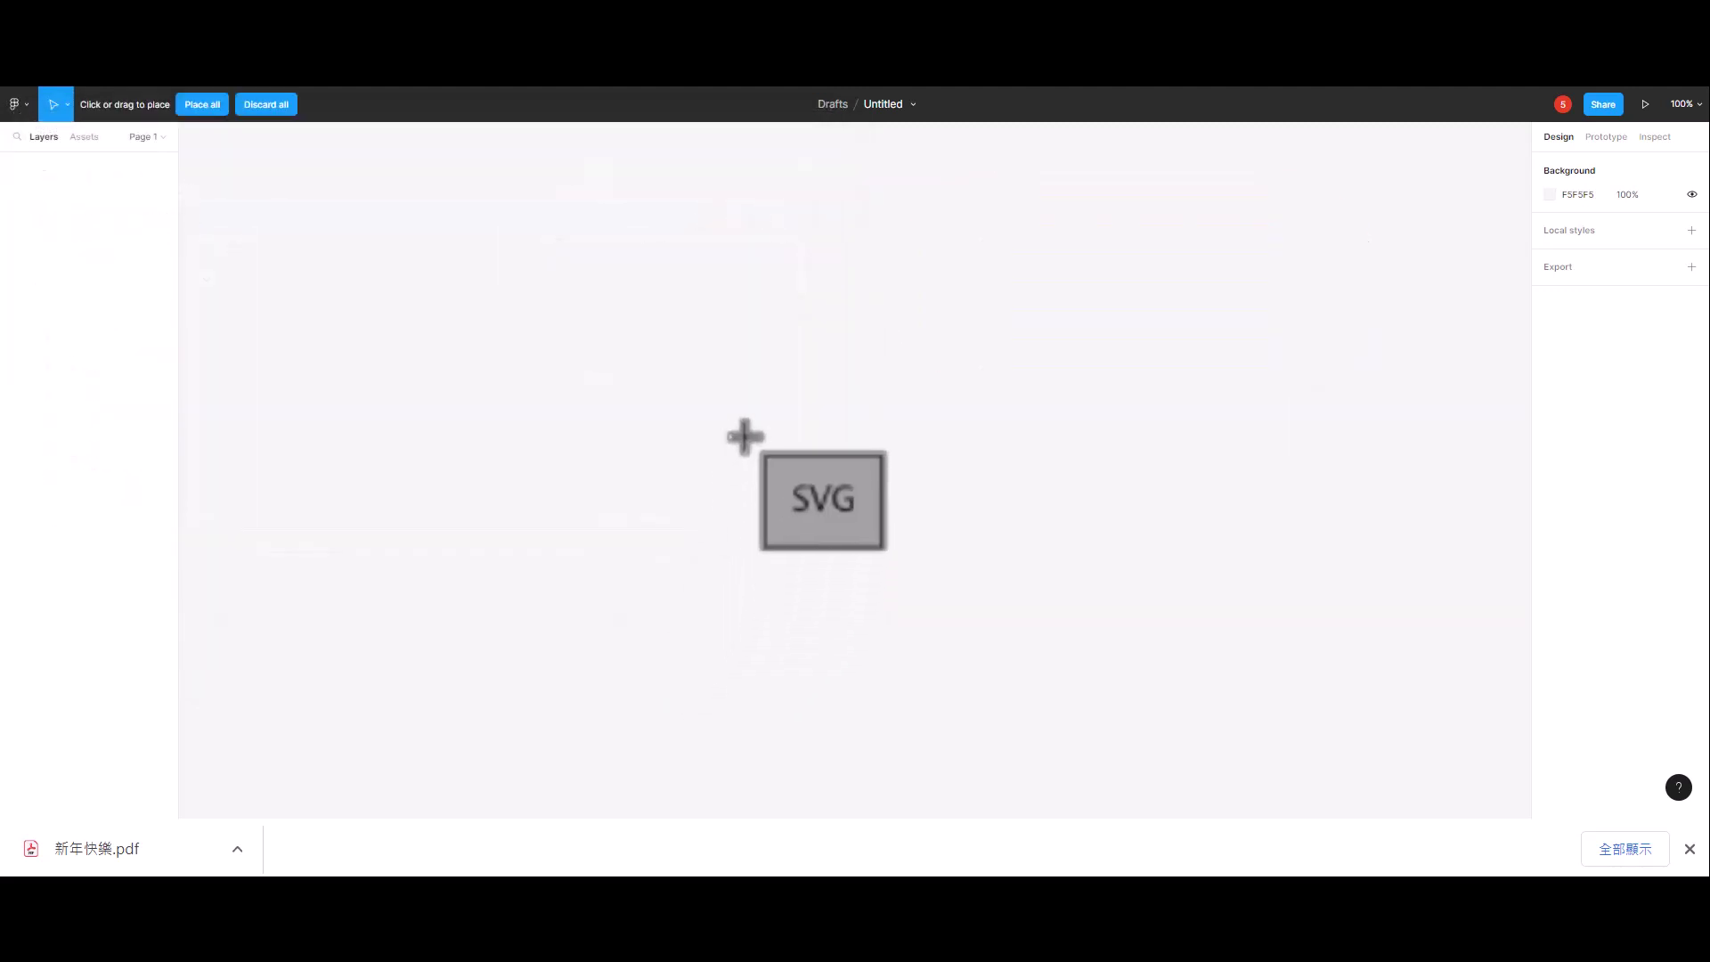
click(744, 436)
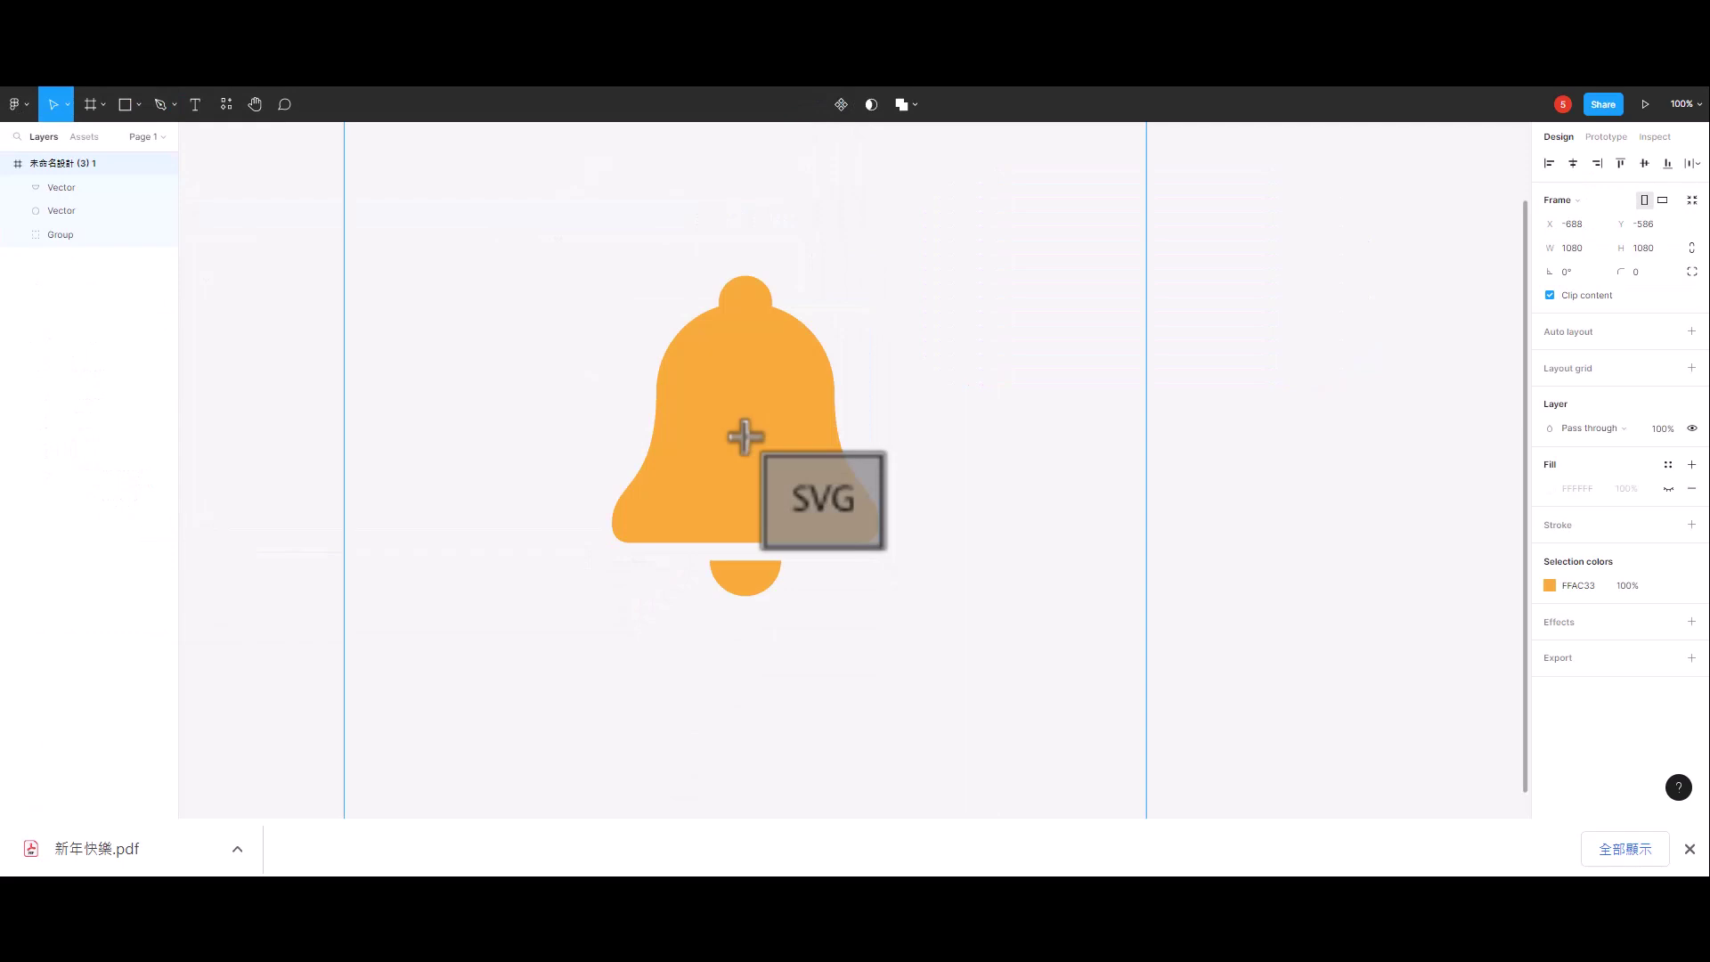
Change the fill of the bell's inner shapes from Solid to Image
key(Return)
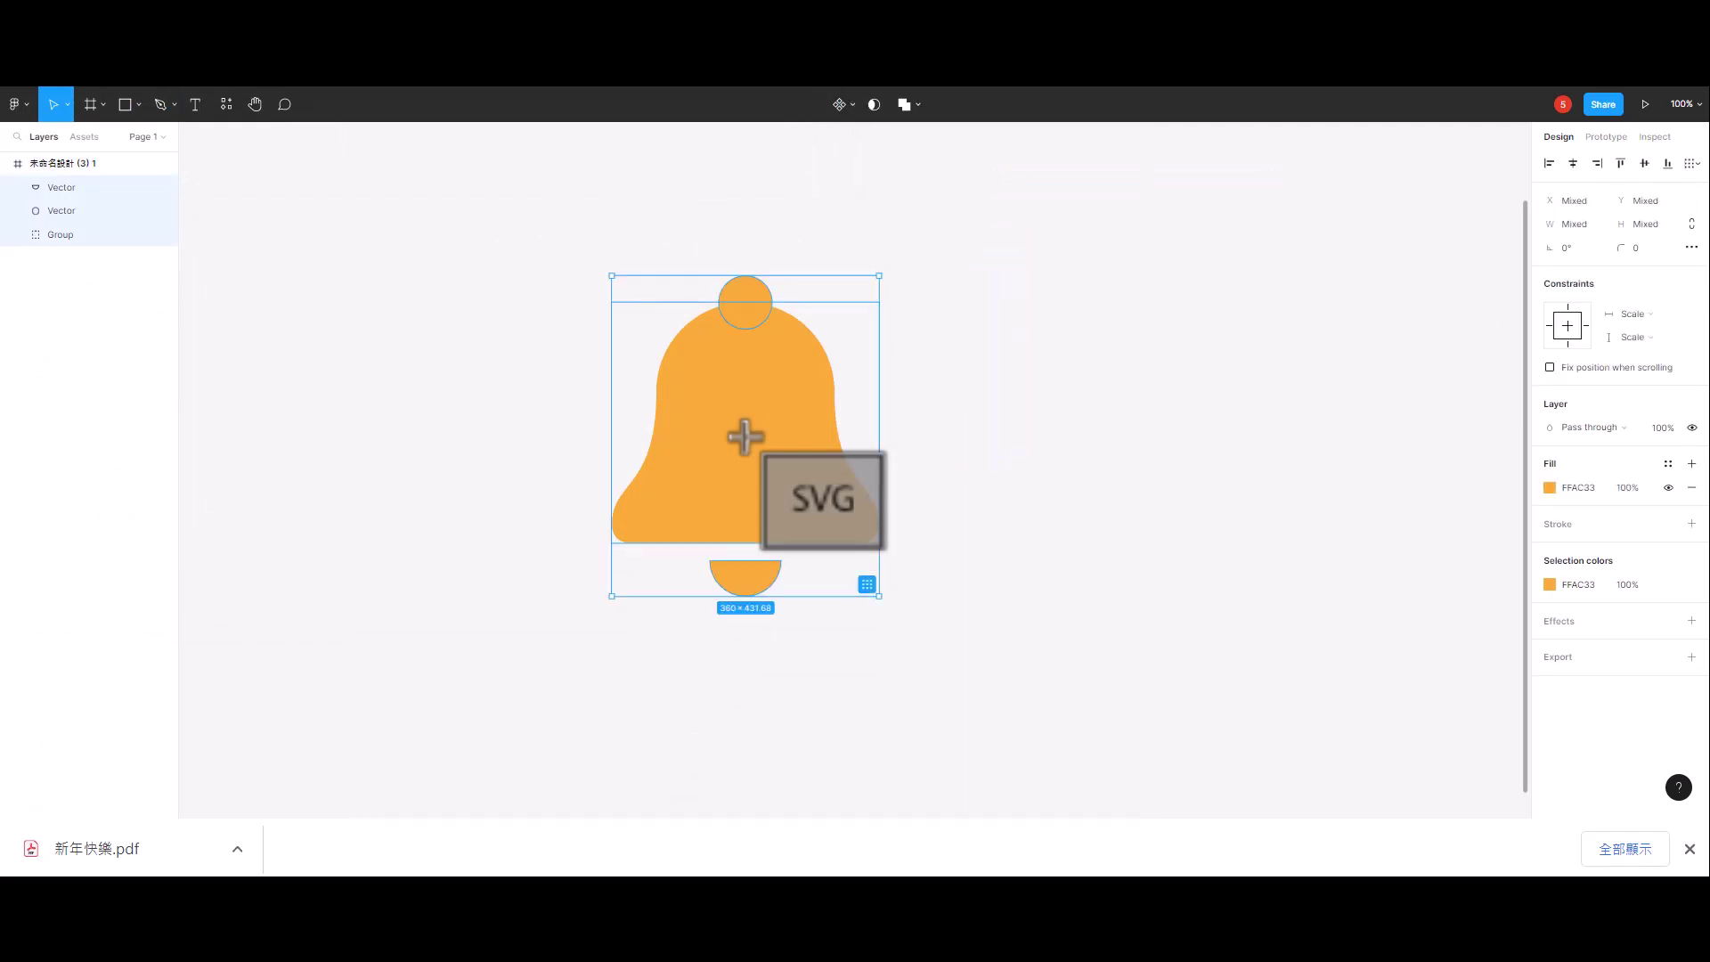
click(1550, 488)
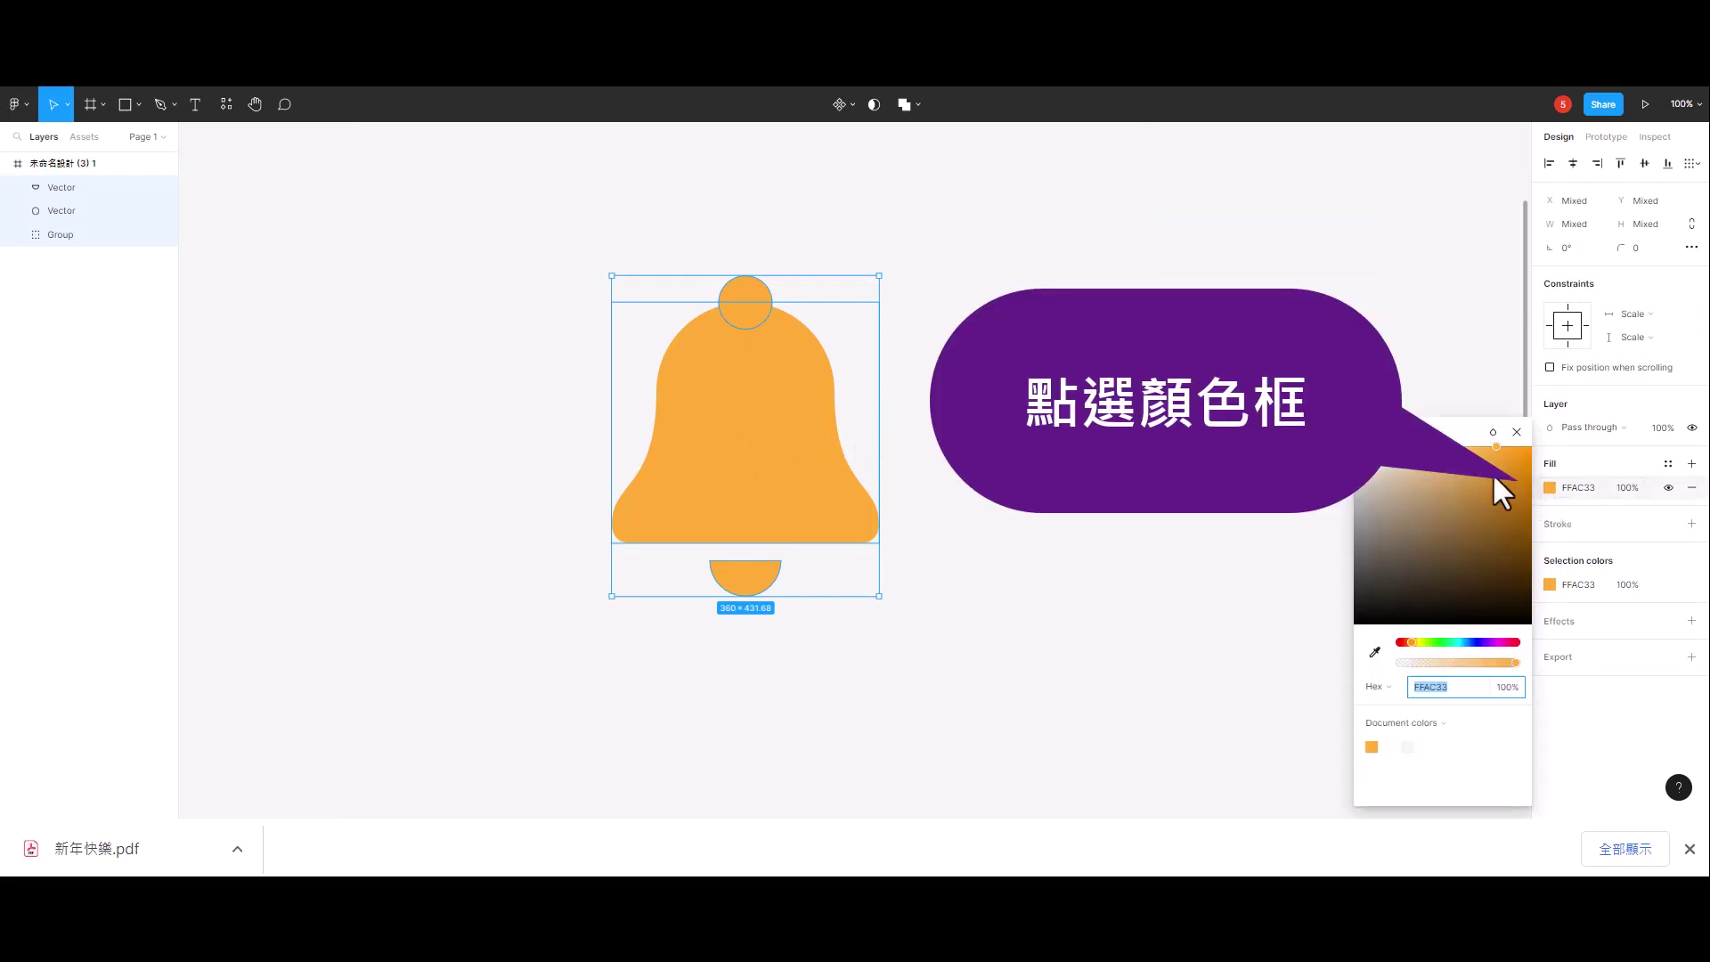
click(1383, 432)
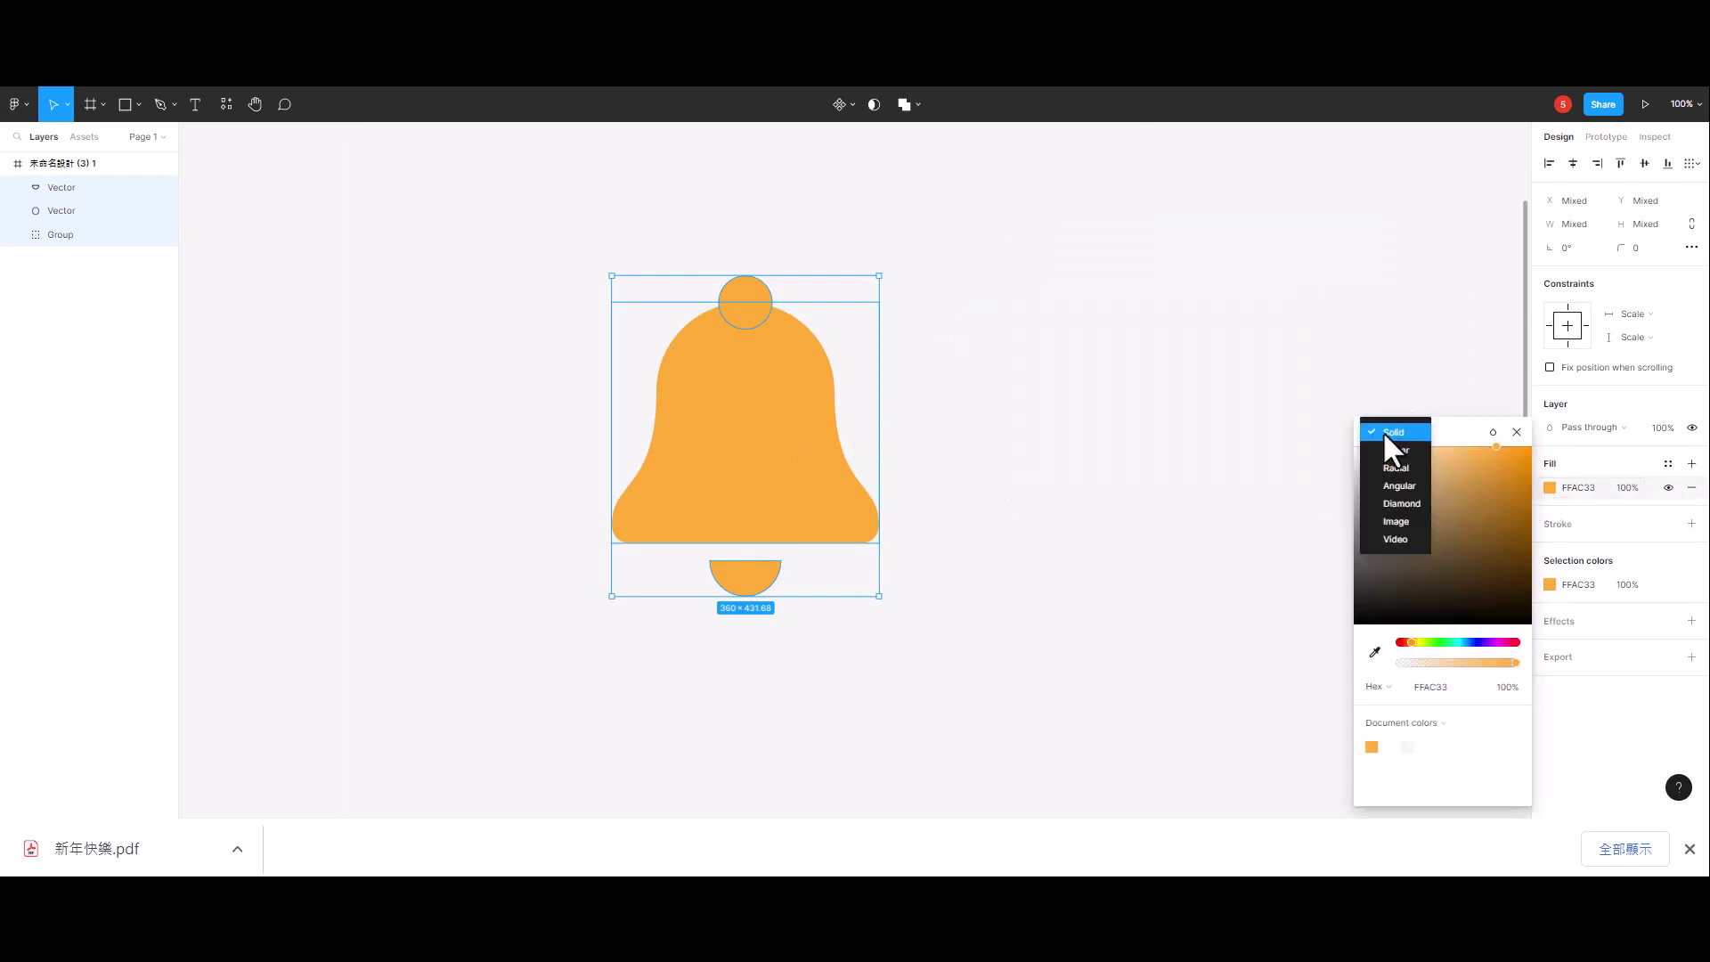
click(1395, 520)
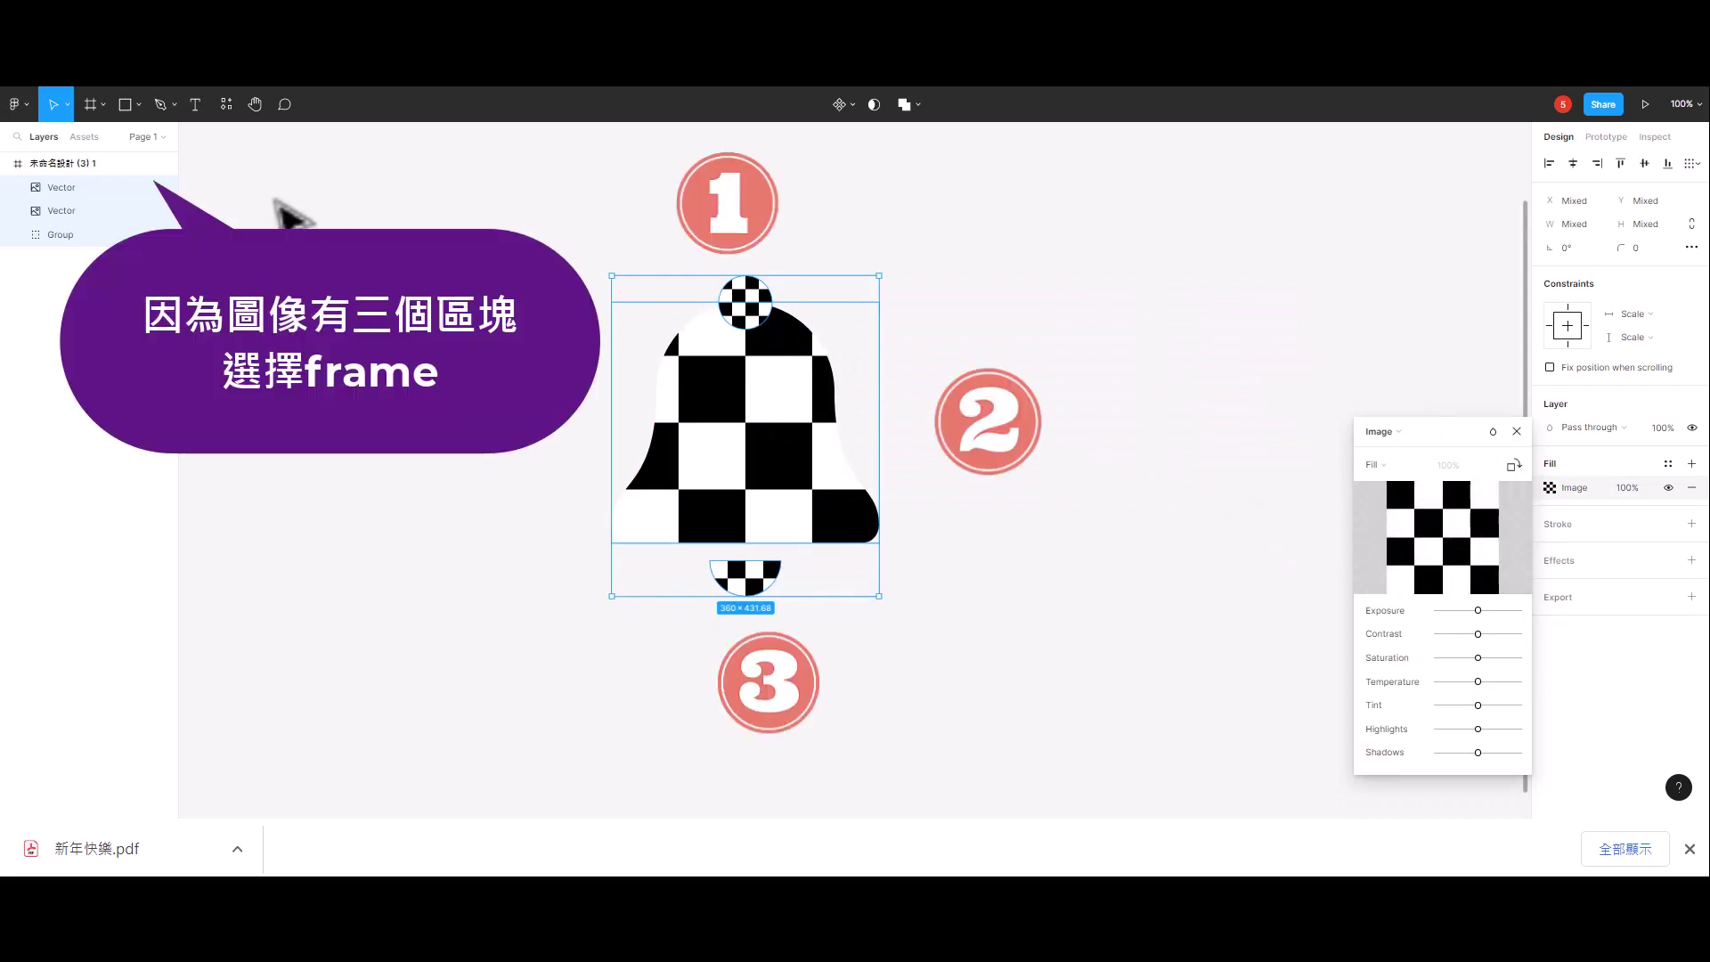
Draw a plain frame enclosing the whole bell
click(90, 104)
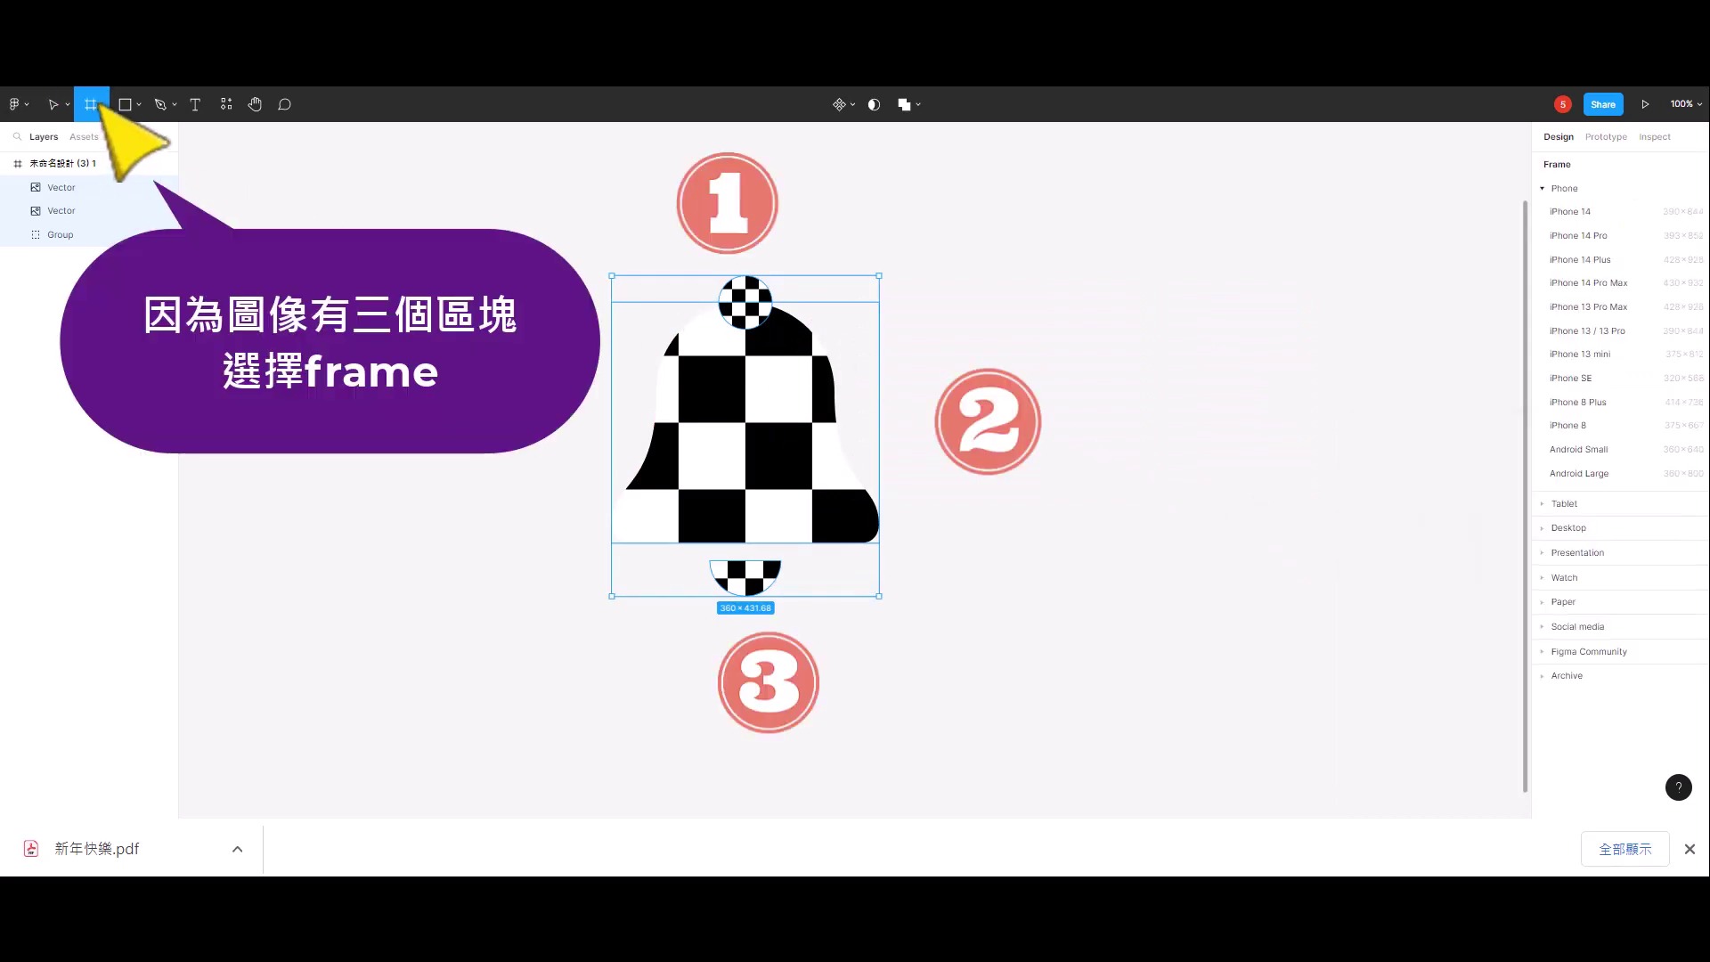
click(101, 105)
click(98, 142)
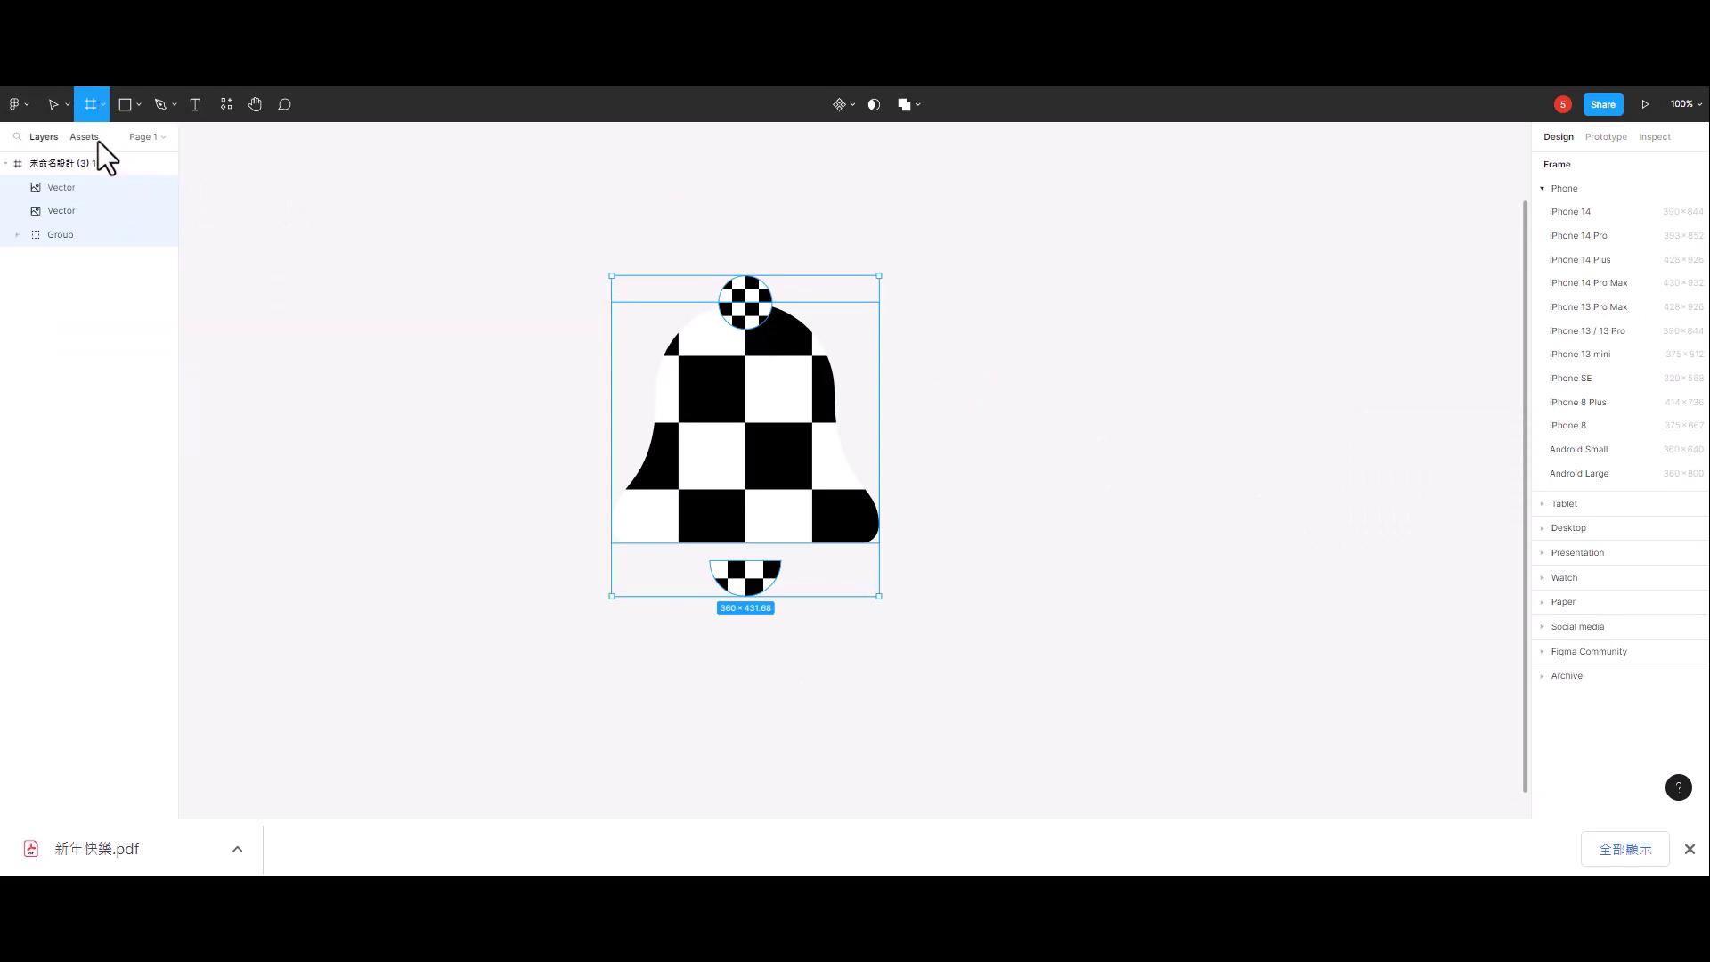
mouse_move(470, 252)
mouse_down()
mouse_move(519, 253)
mouse_move(1040, 655)
mouse_up()
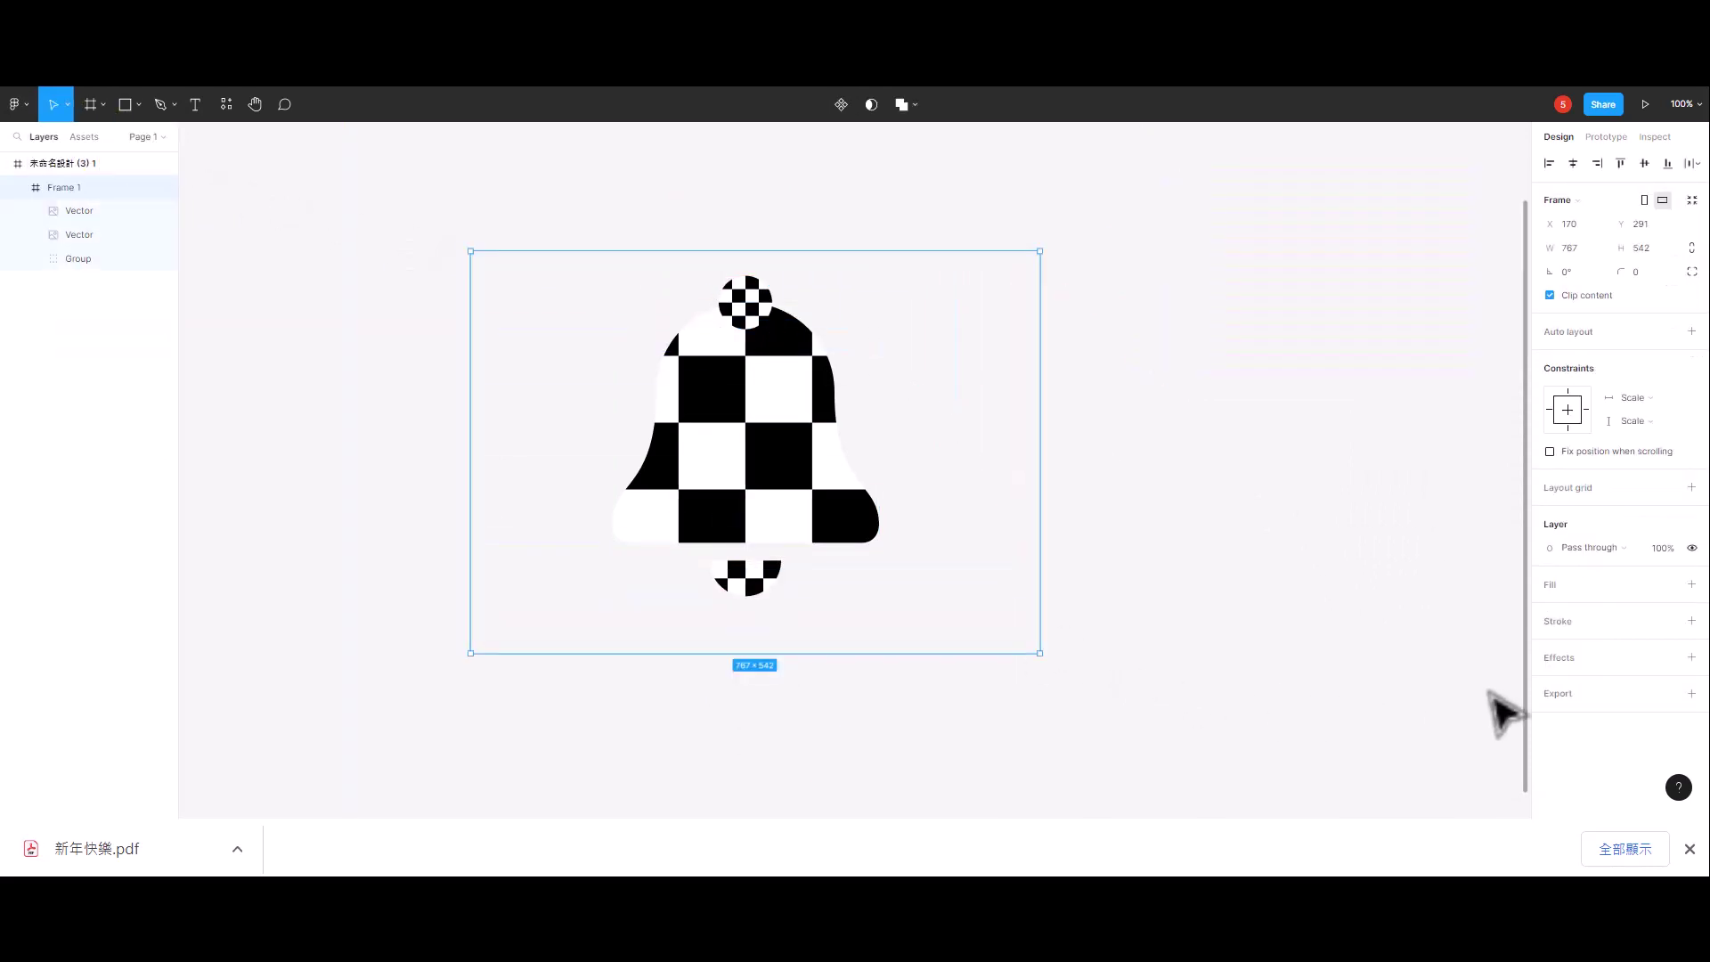
Add a PDF export setting to Frame 1 and export it
click(1567, 694)
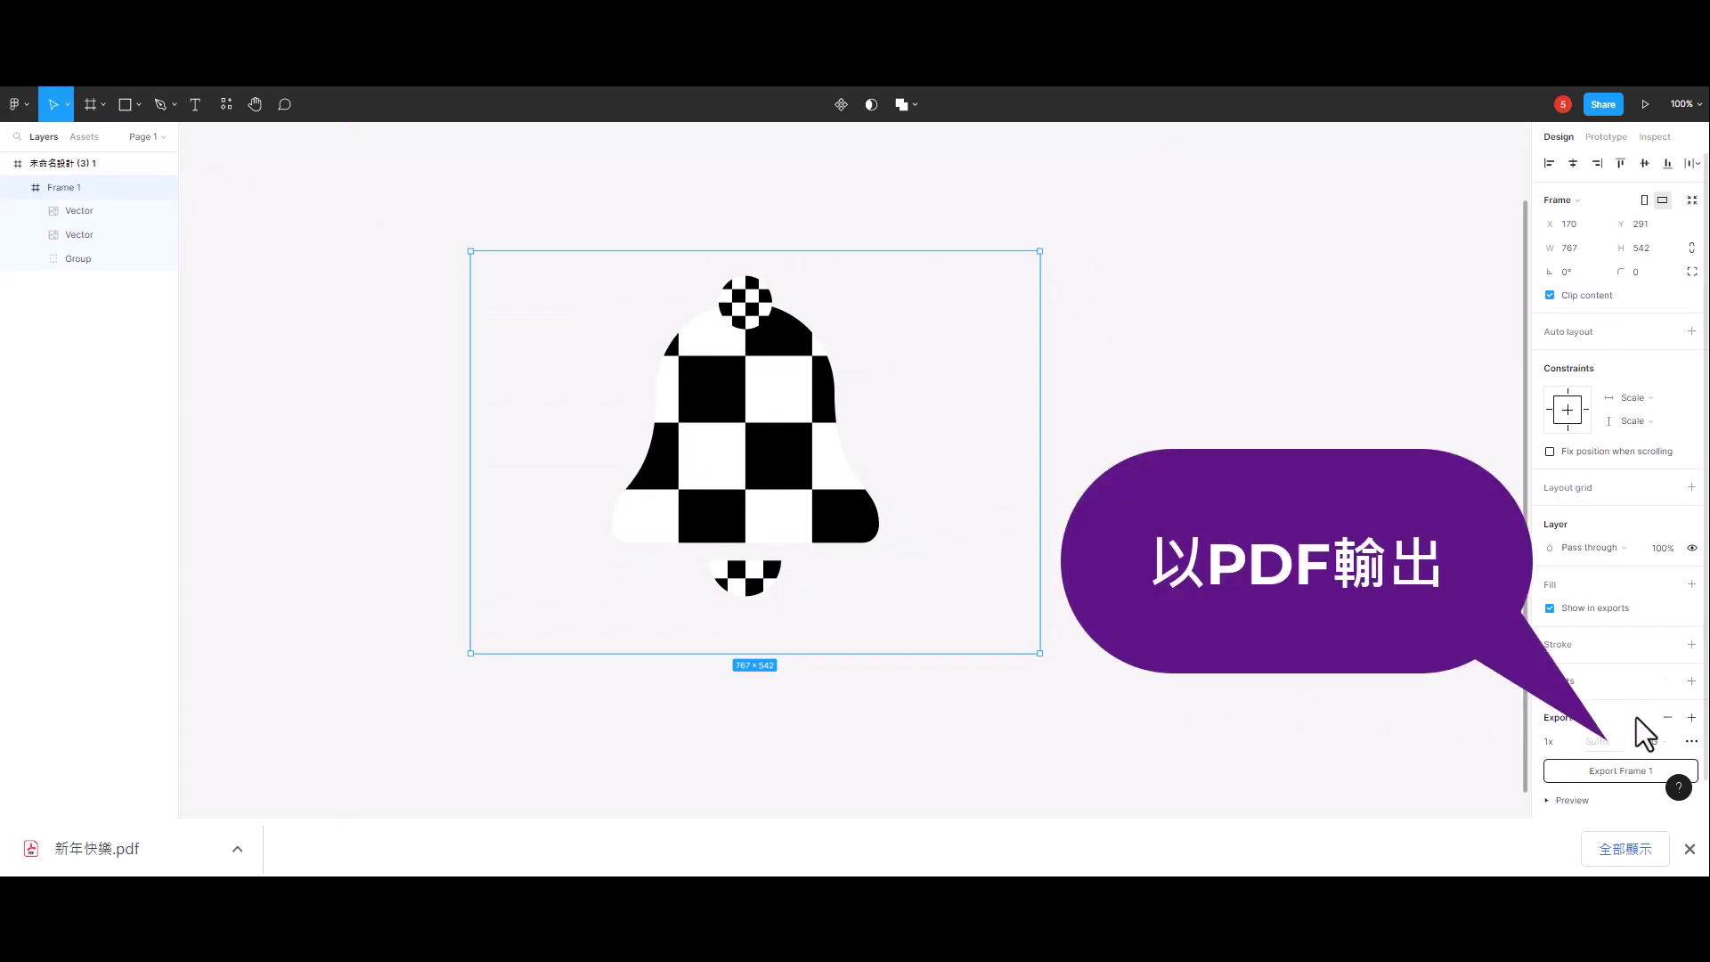
click(1671, 742)
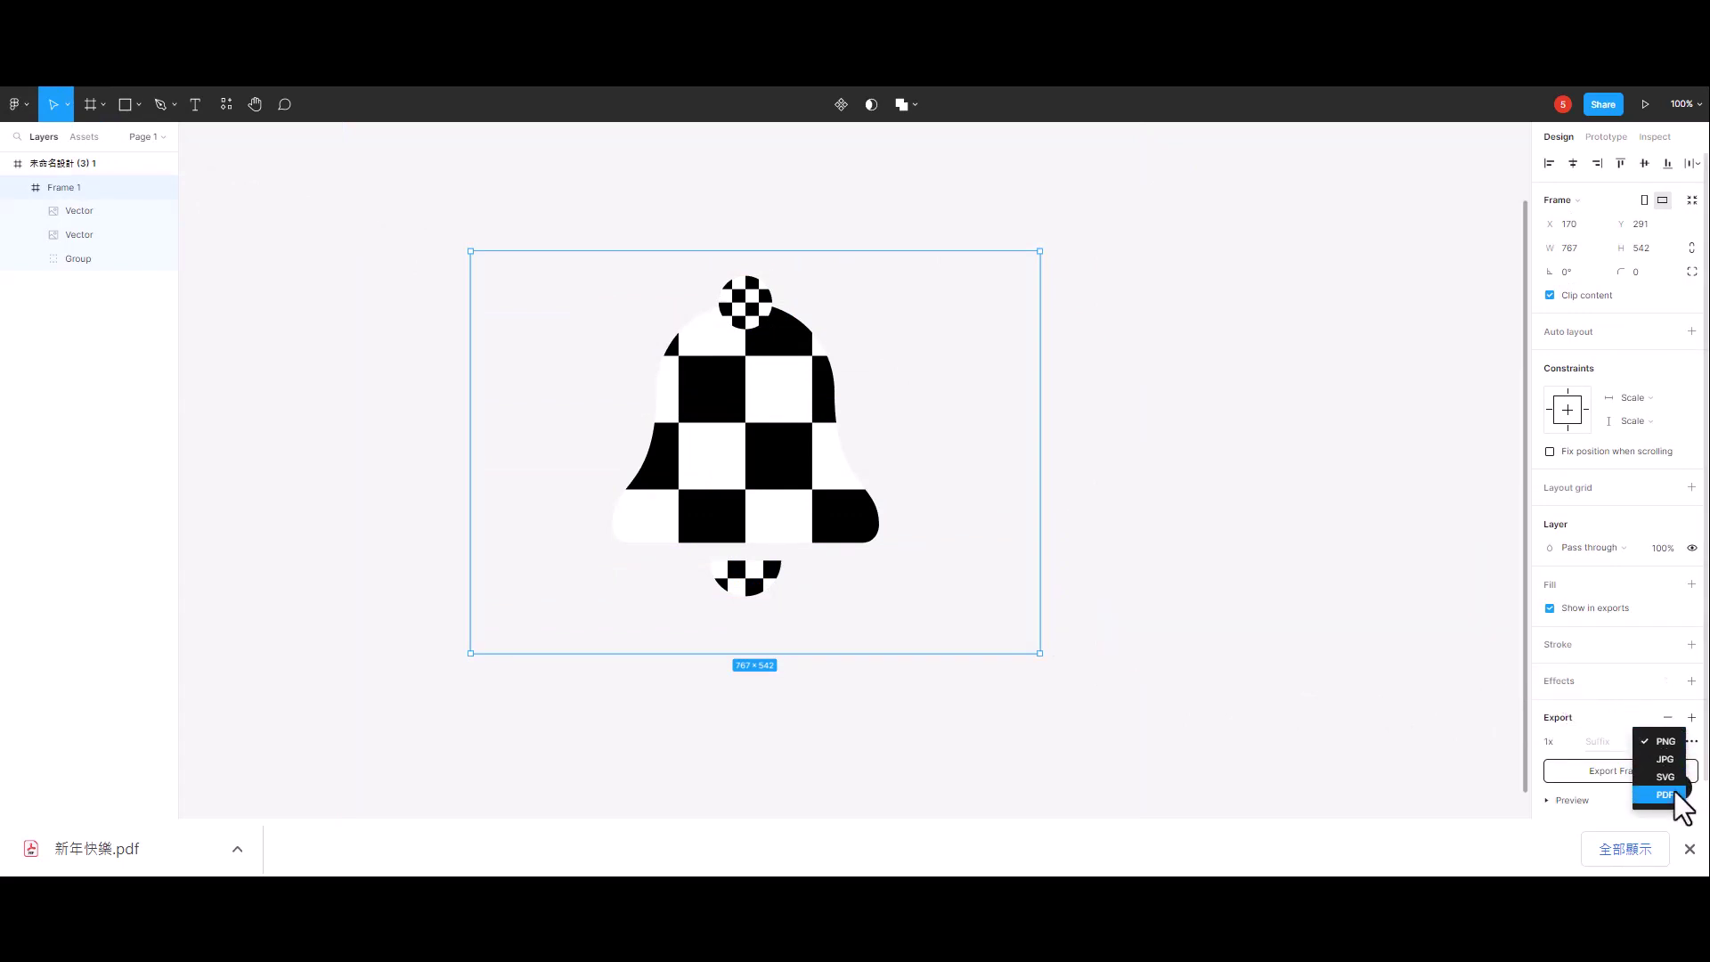
click(1672, 795)
click(1637, 771)
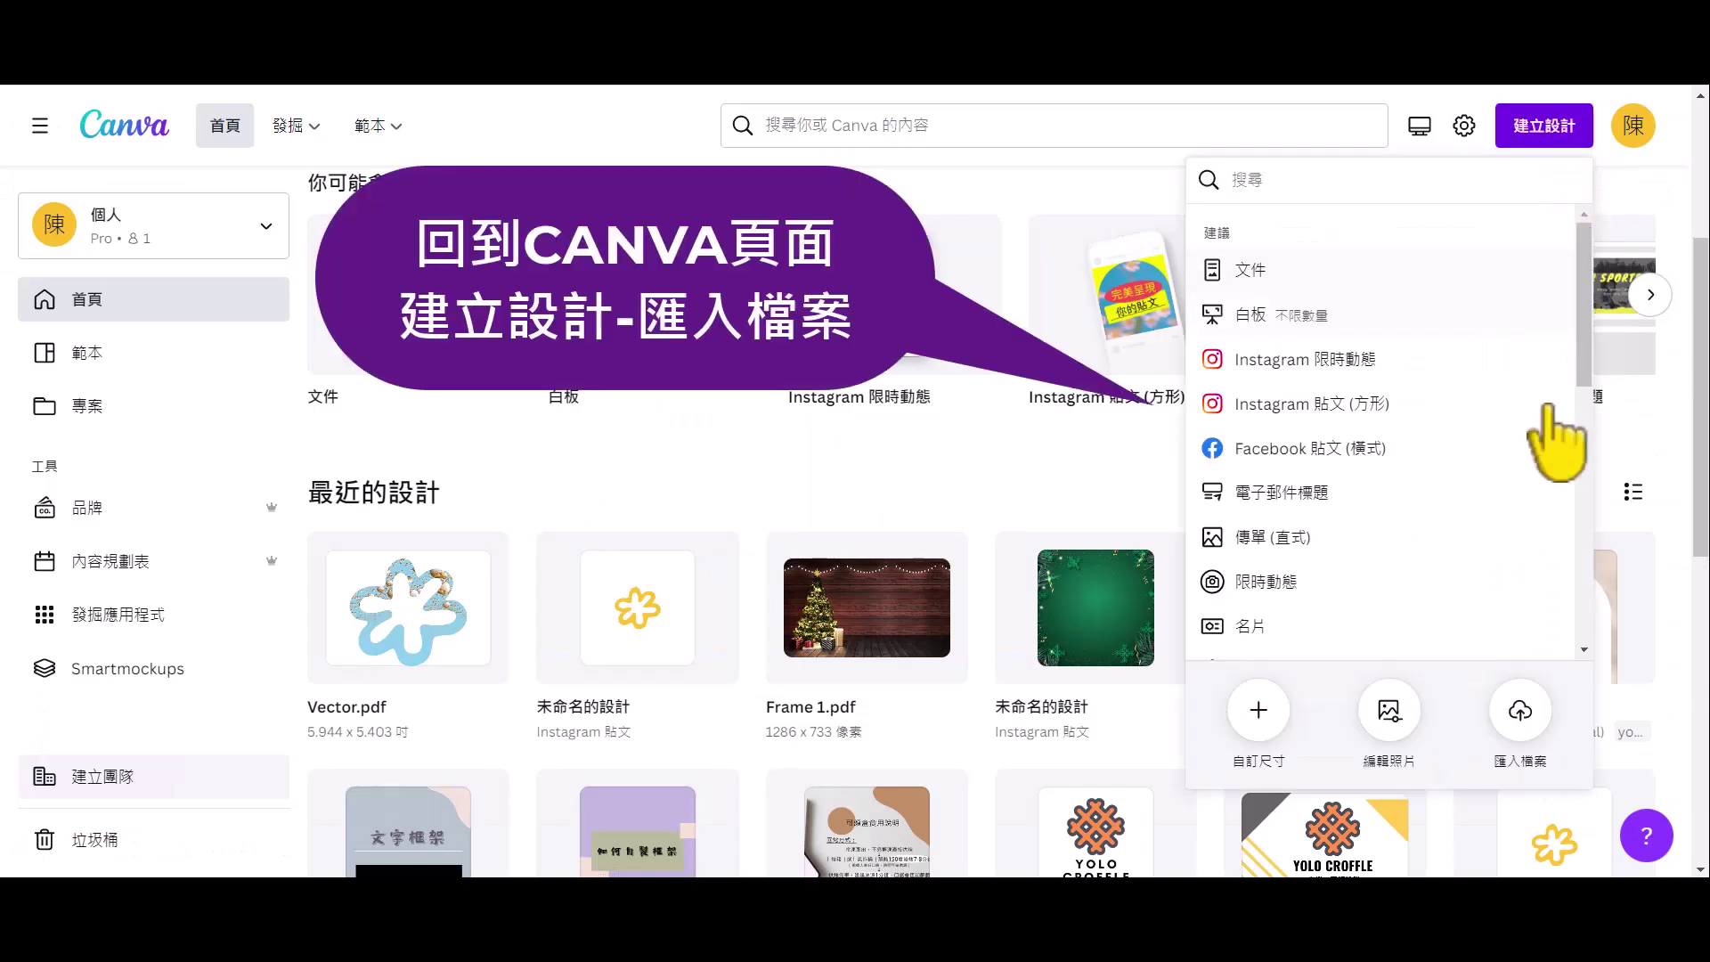
Import Frame 1 (1).pdf from the computer and open the checkerboard bell design
click(1519, 709)
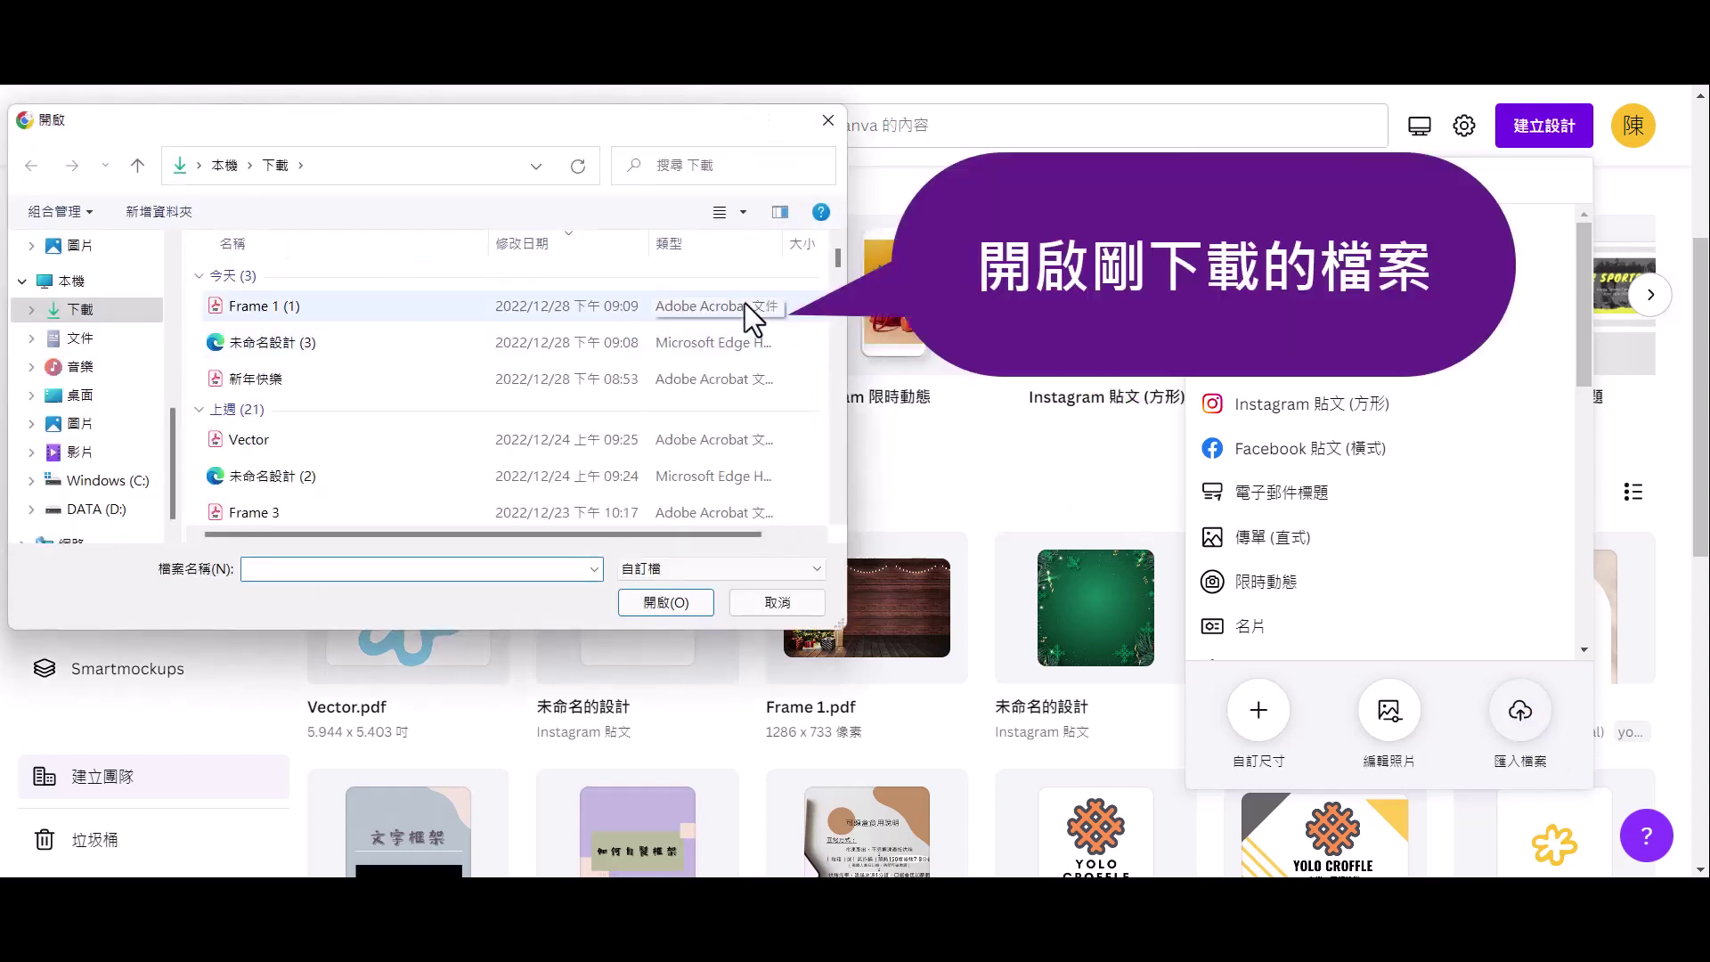
click(744, 306)
click(704, 602)
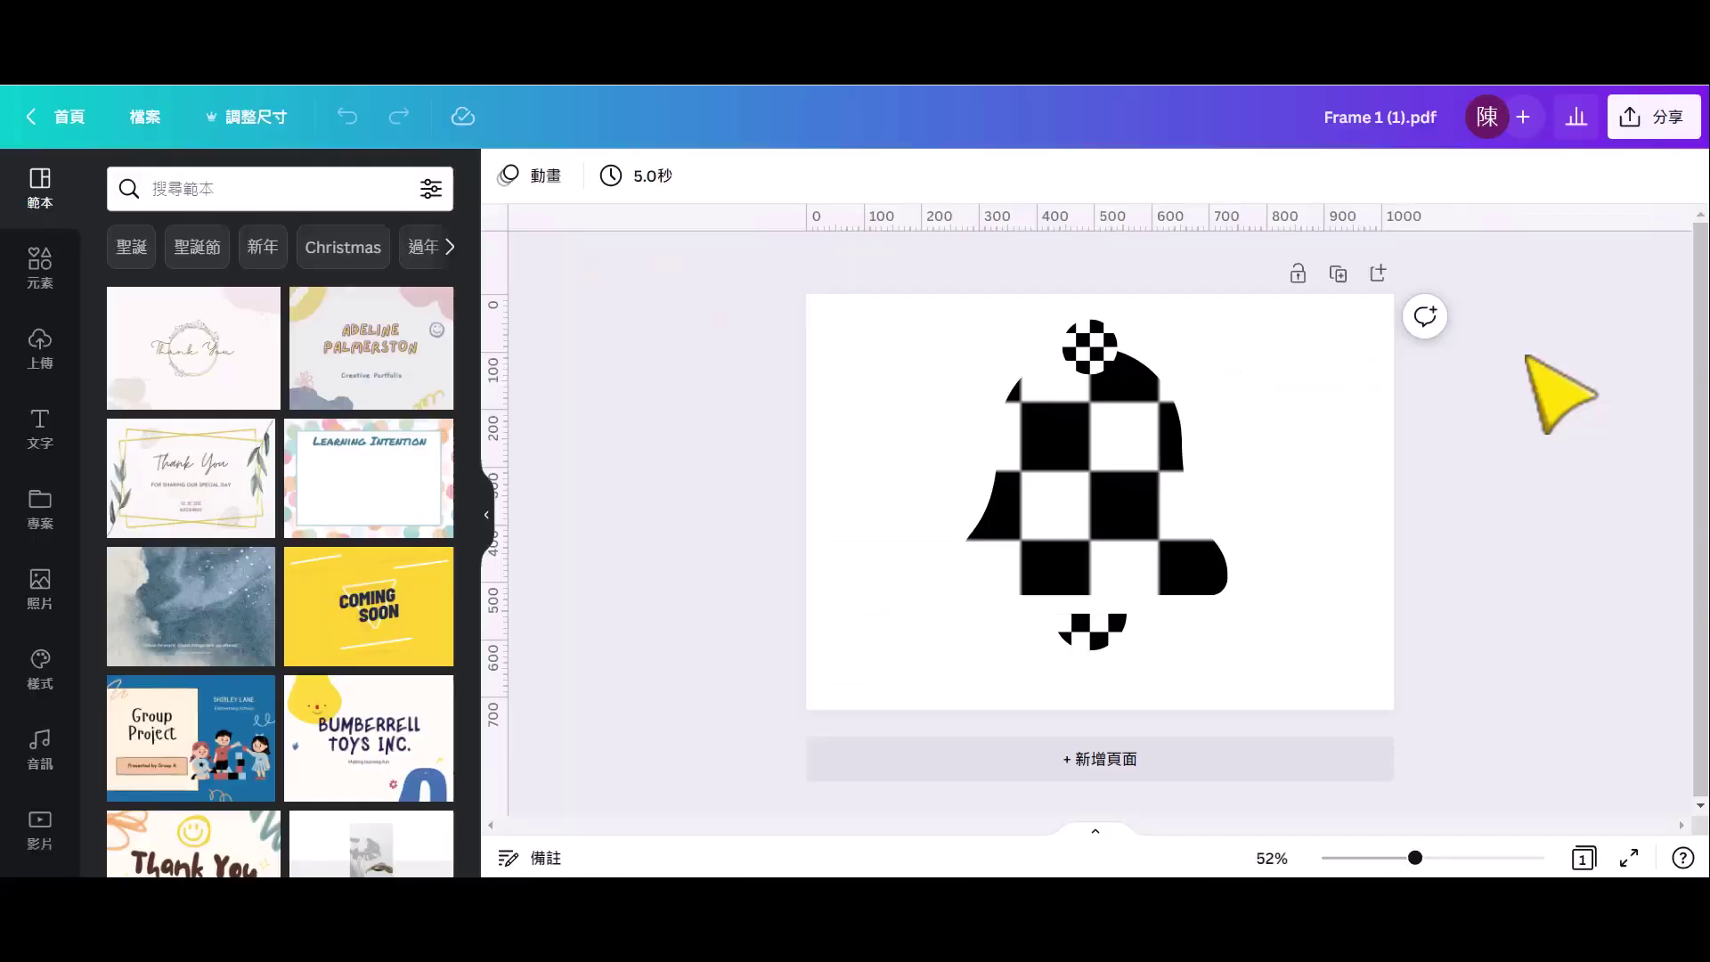
click(1314, 358)
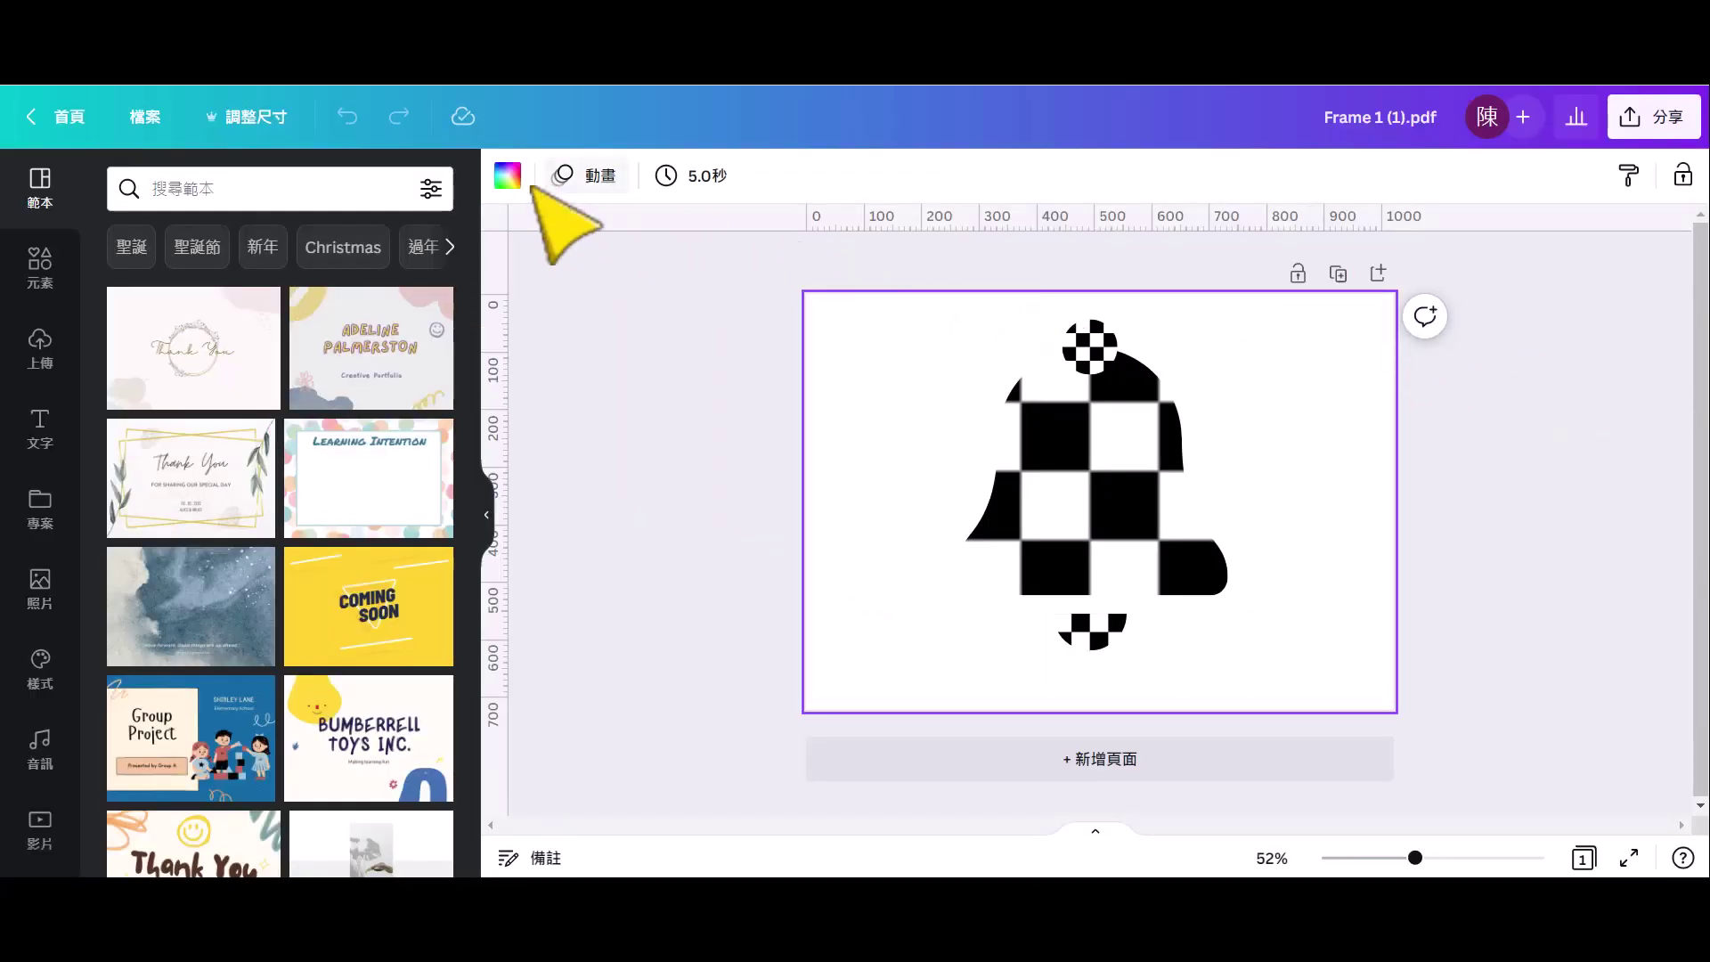
Set the bell design's page background colour to blue
click(507, 176)
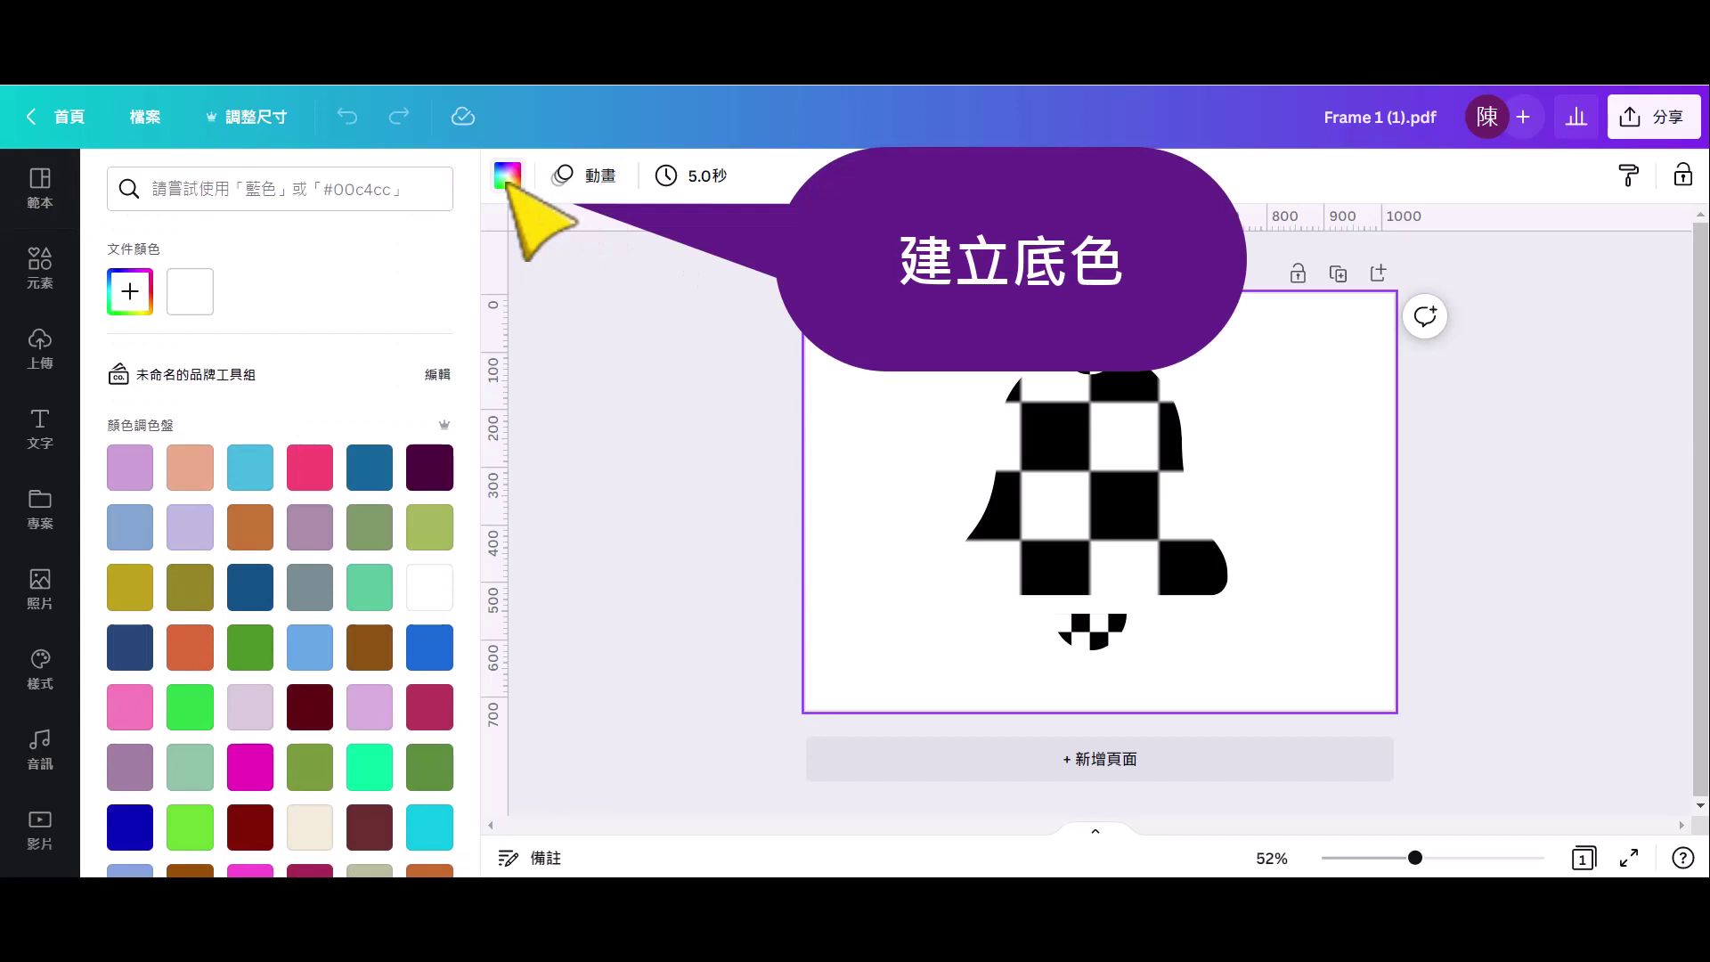
click(370, 467)
click(592, 562)
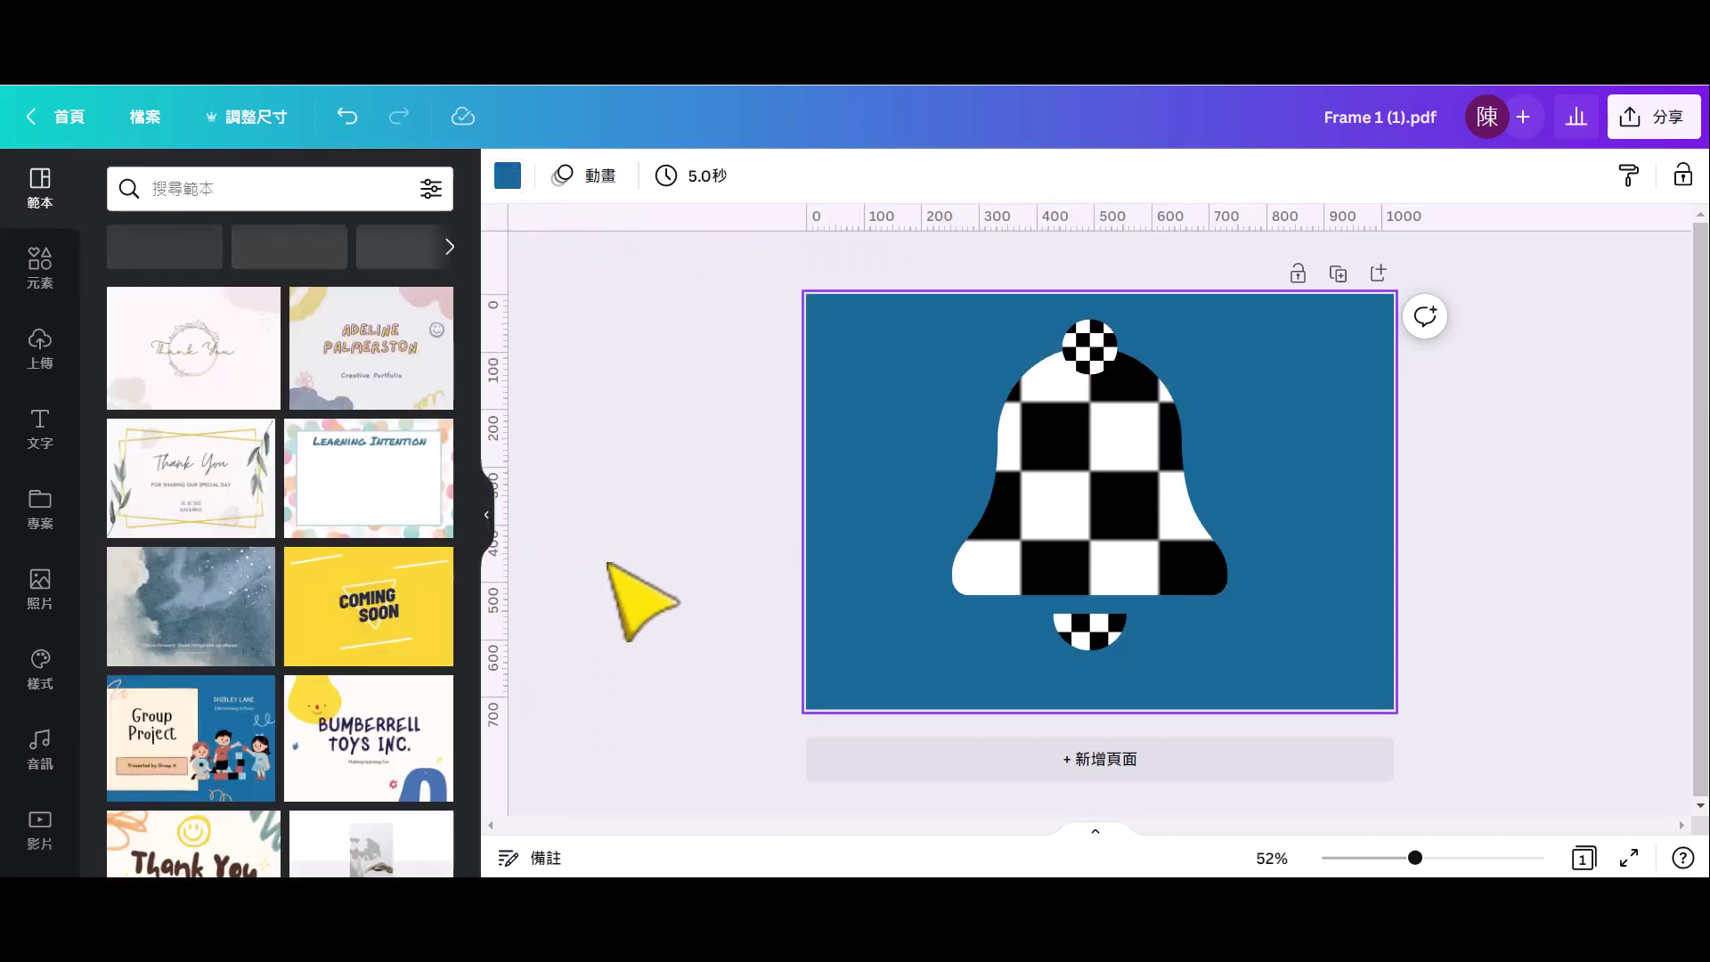
Fill the bell frames with the 2023 photo and a champagne photo
click(40, 592)
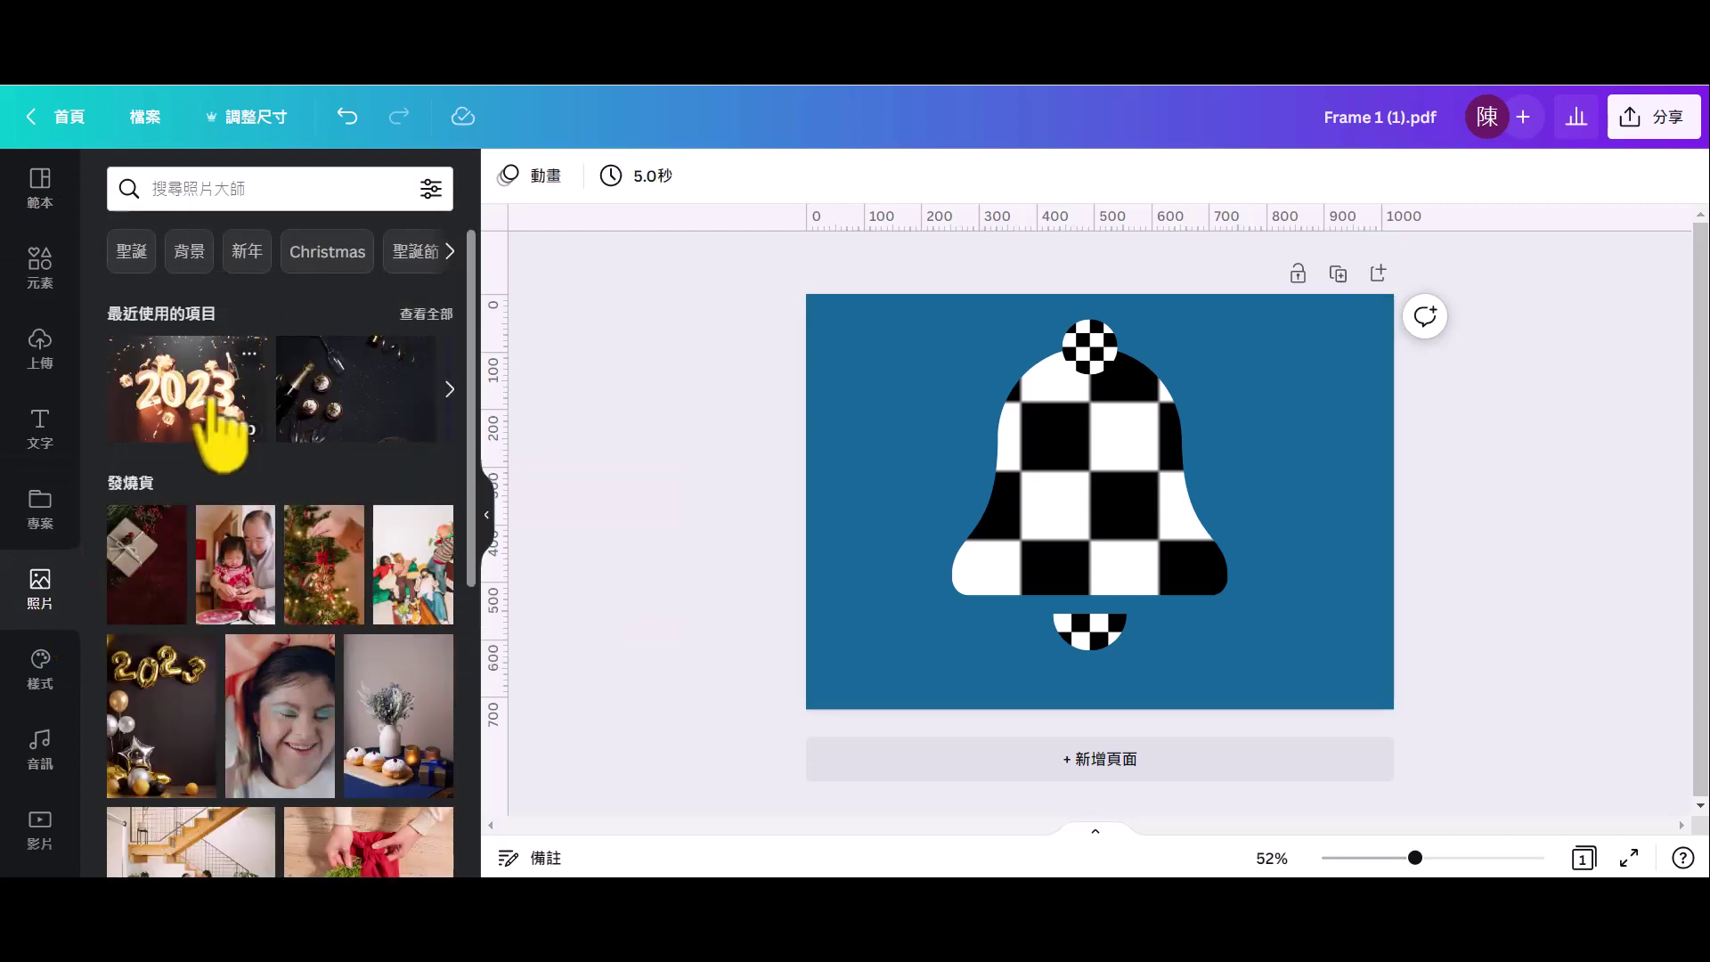
click(219, 426)
drag(919, 403, 1145, 496)
click(356, 389)
drag(847, 332, 1221, 580)
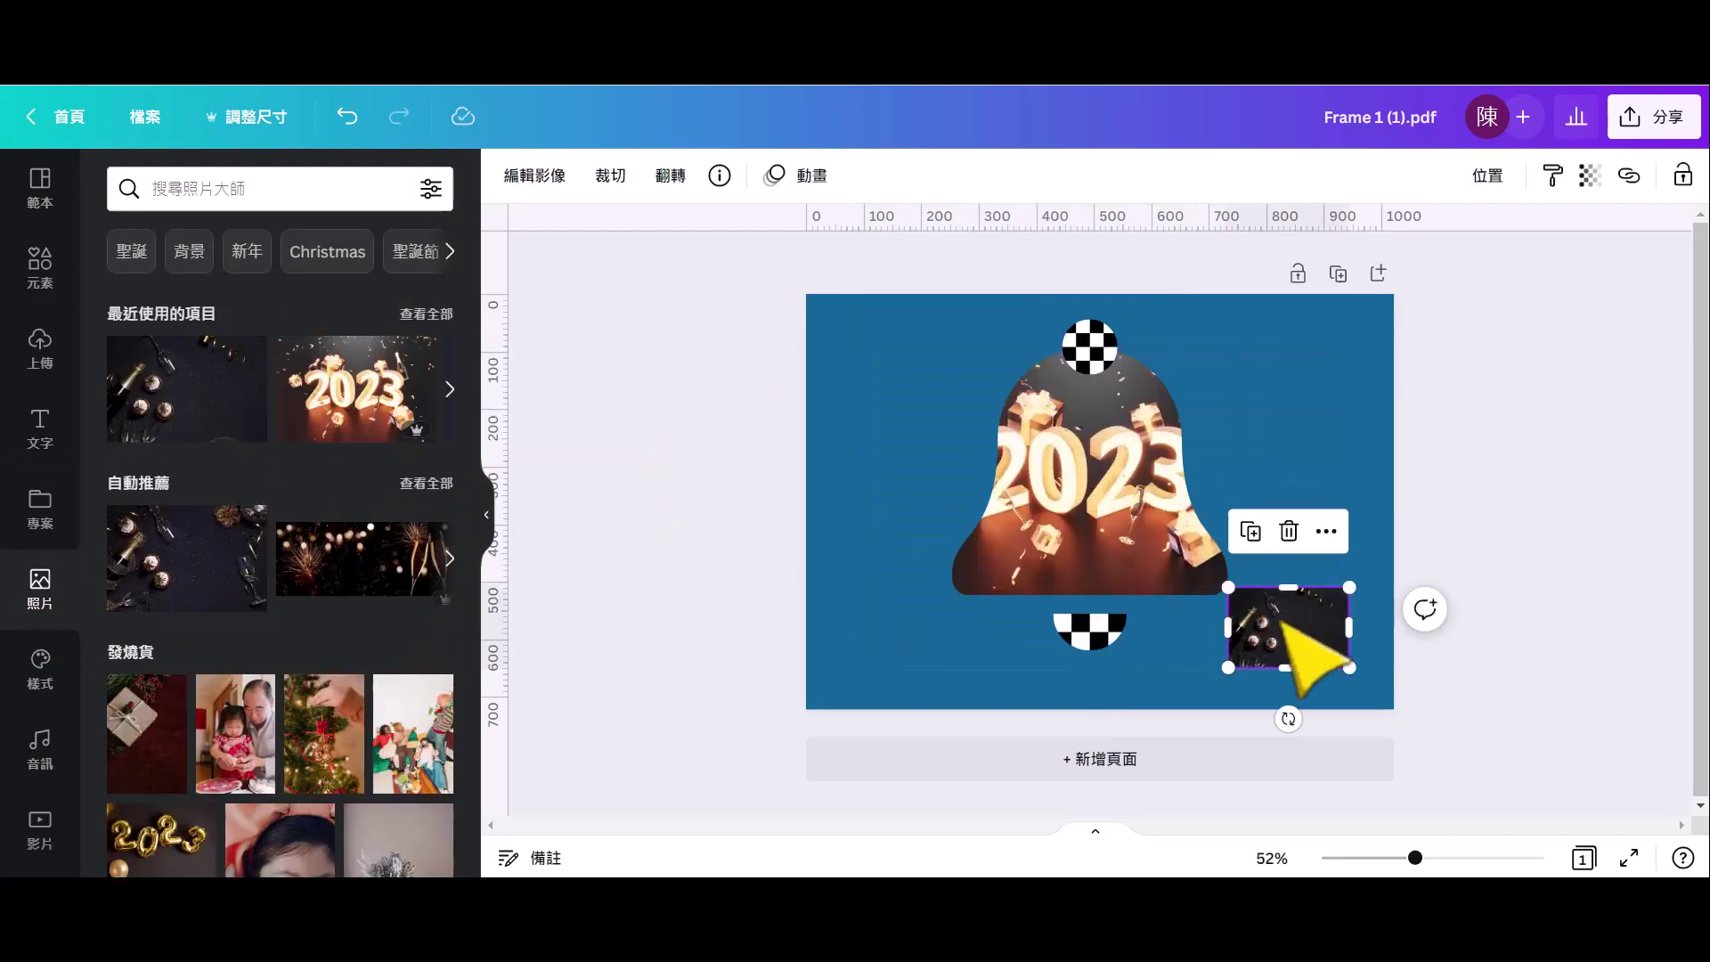
drag(1317, 649, 1090, 632)
drag(427, 766, 1183, 611)
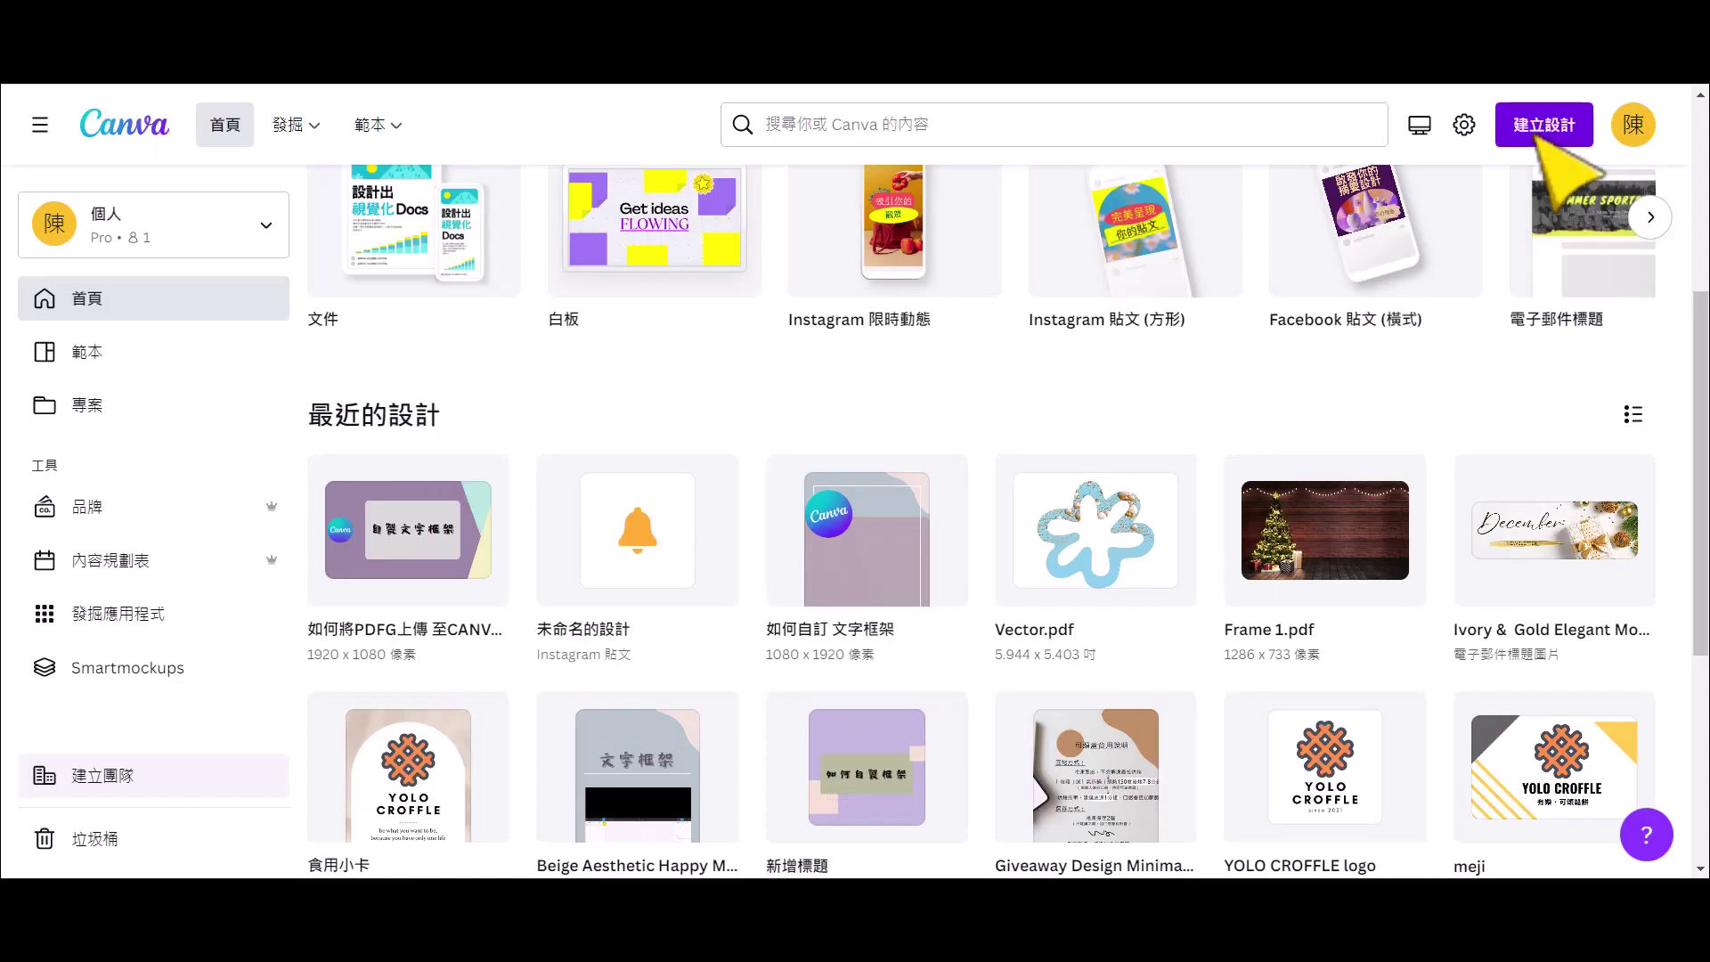
Import the 新年快樂 PDF from the computer and open the new 新年快樂.pdf design
click(1543, 124)
click(1519, 710)
click(385, 294)
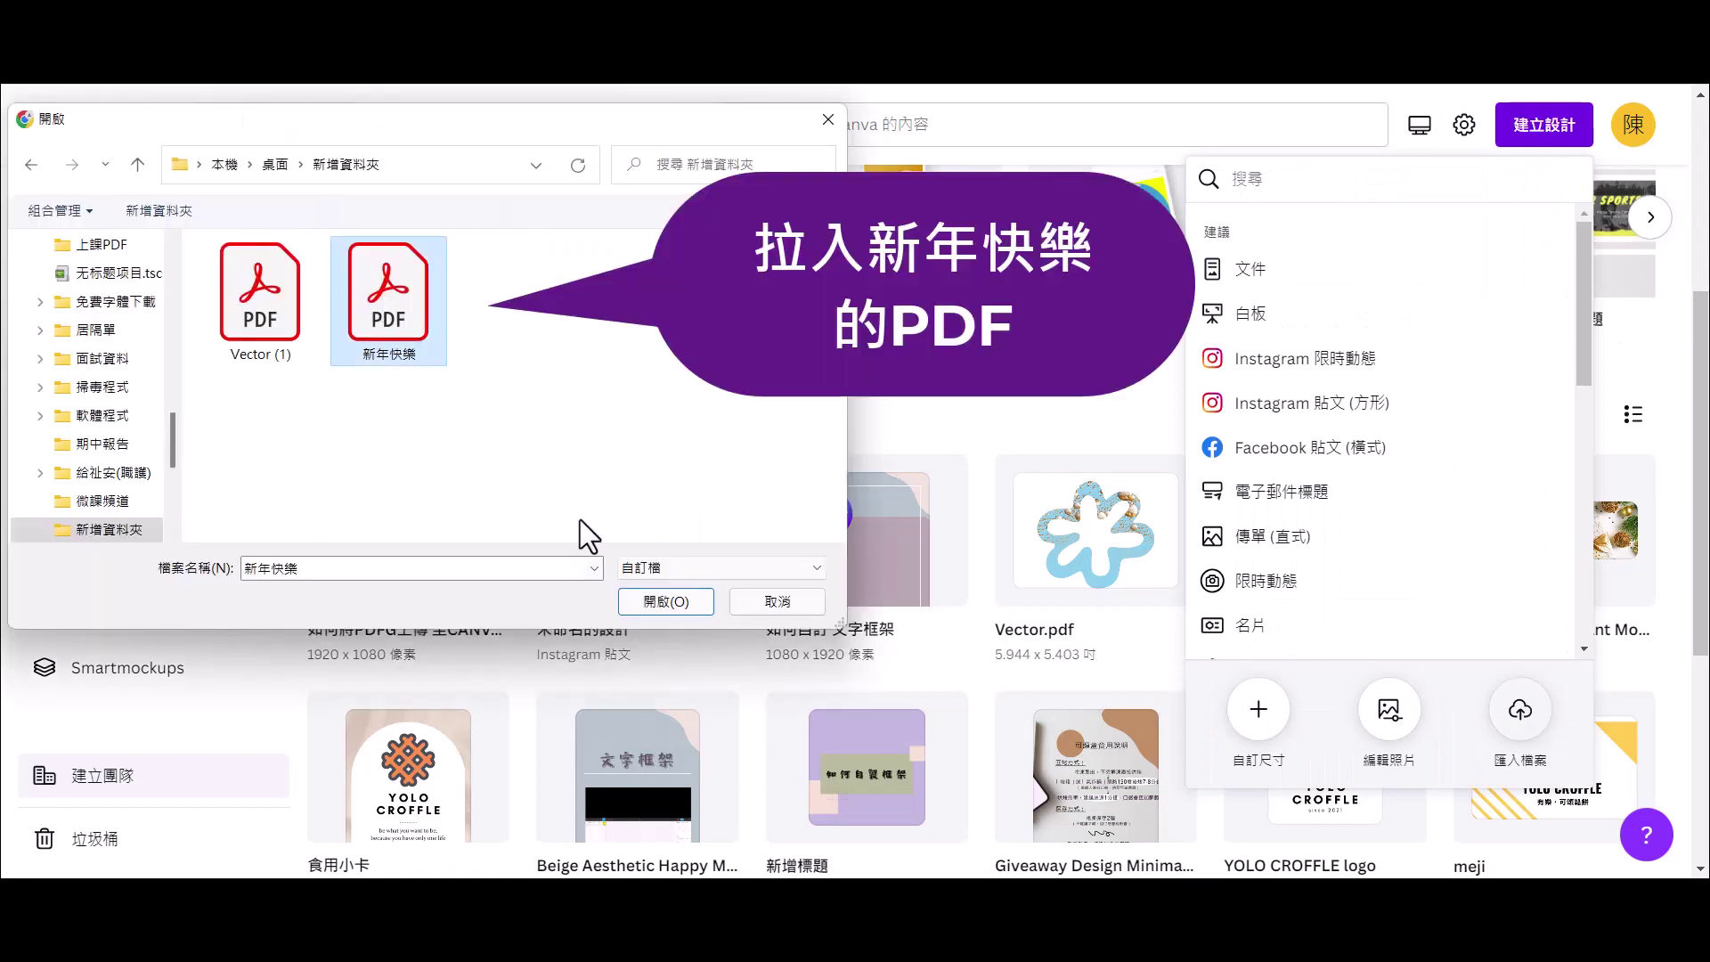
click(661, 602)
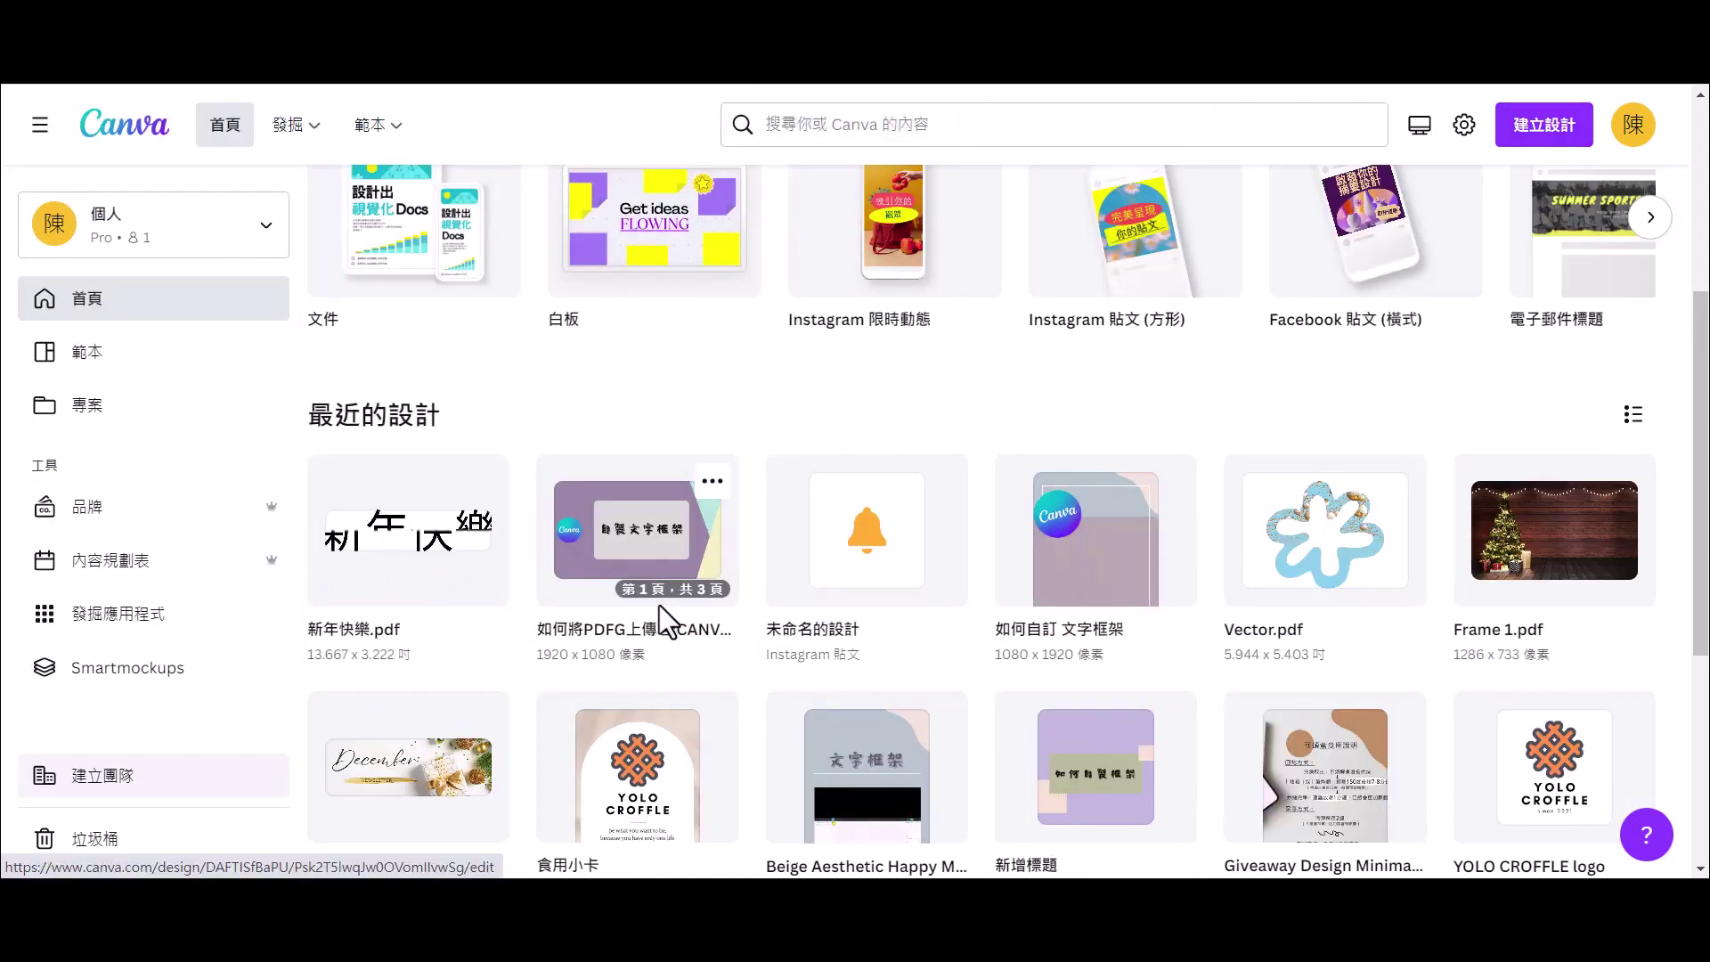
click(462, 574)
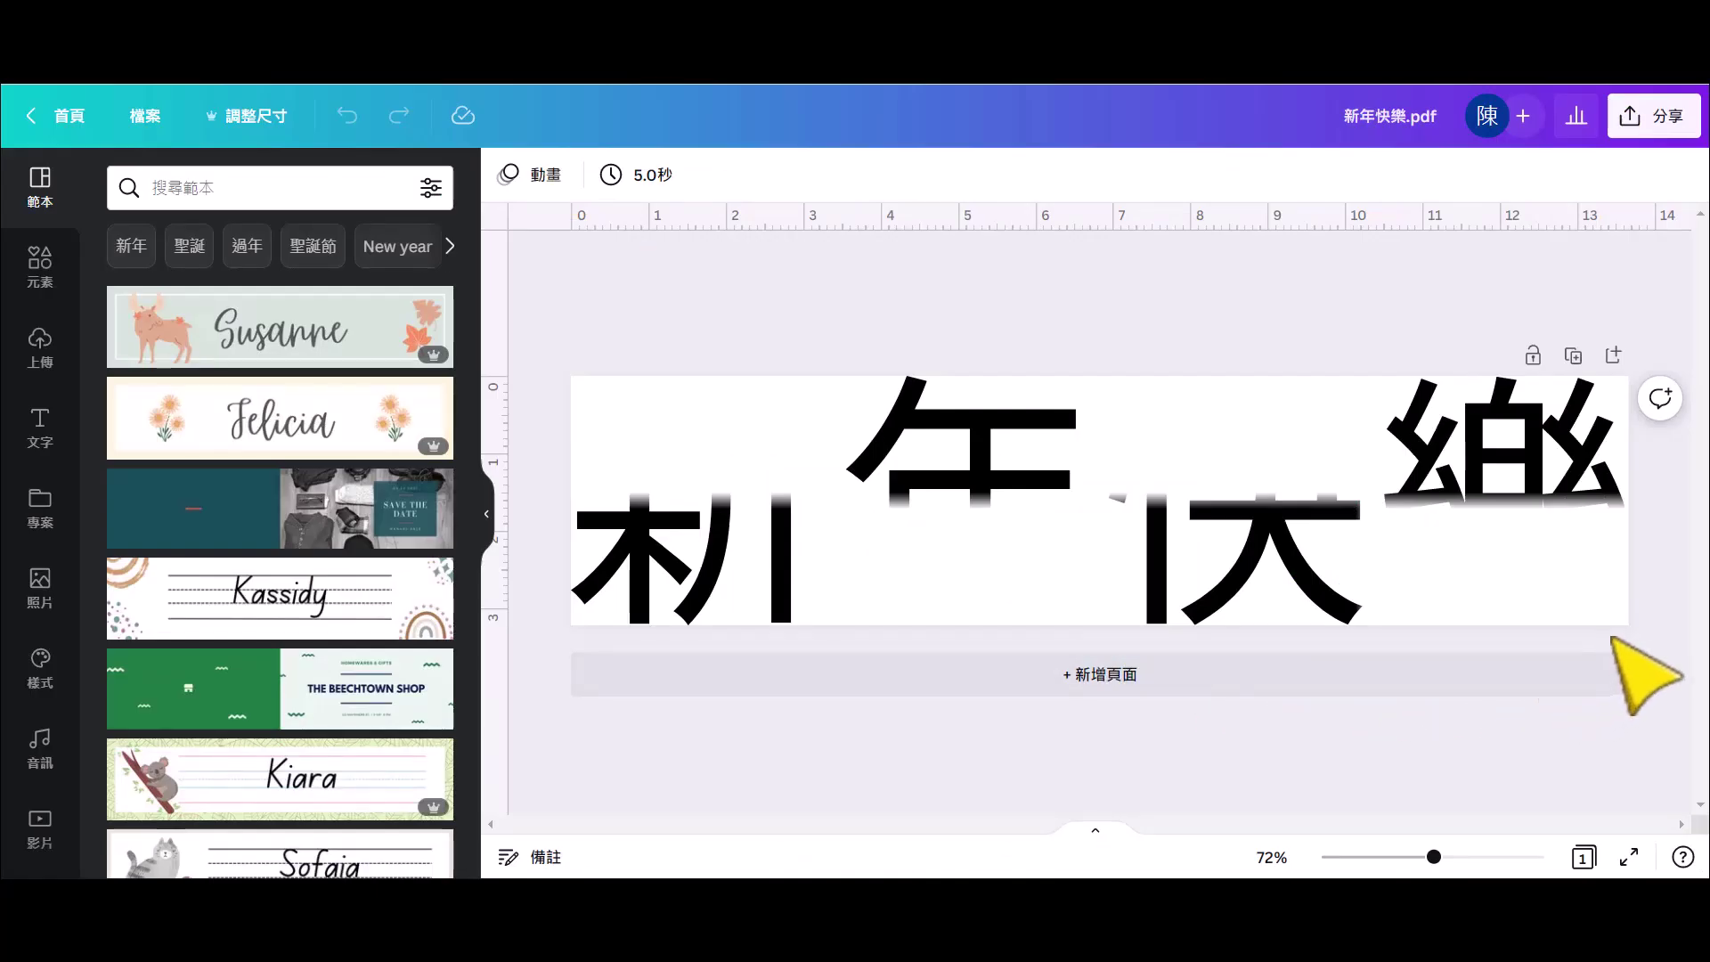
Shrink all four 新年快樂 characters together and move them up-left toward the page centre
drag(1578, 637, 656, 442)
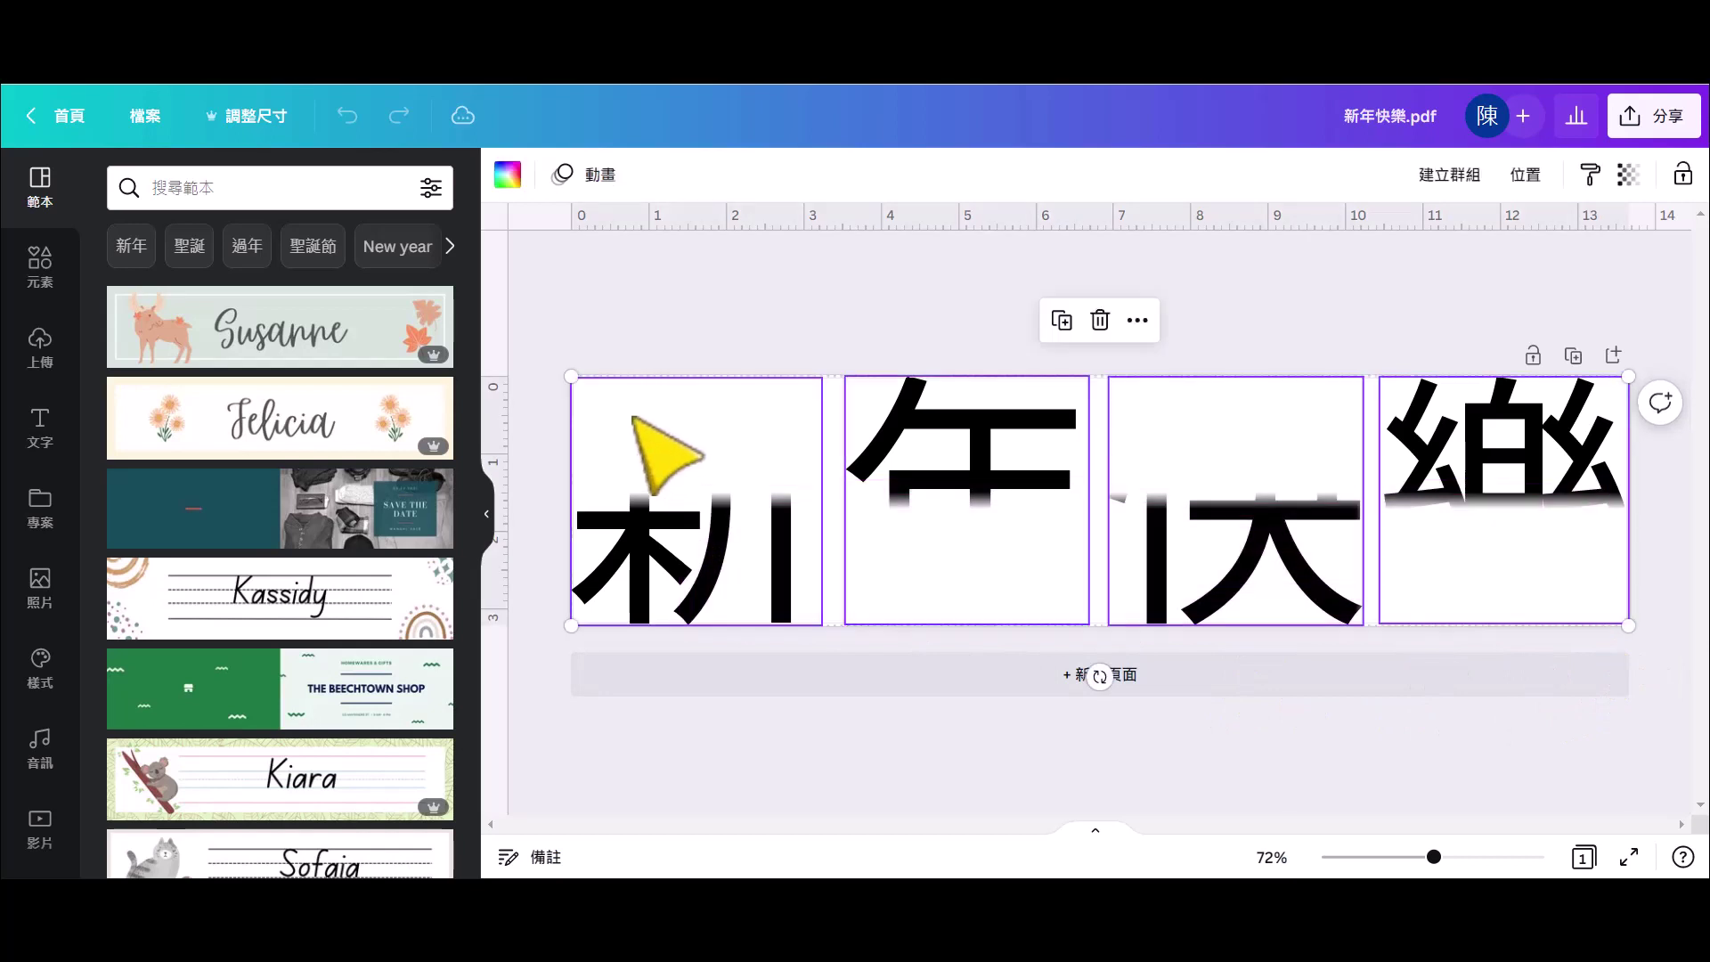
drag(574, 376, 1010, 634)
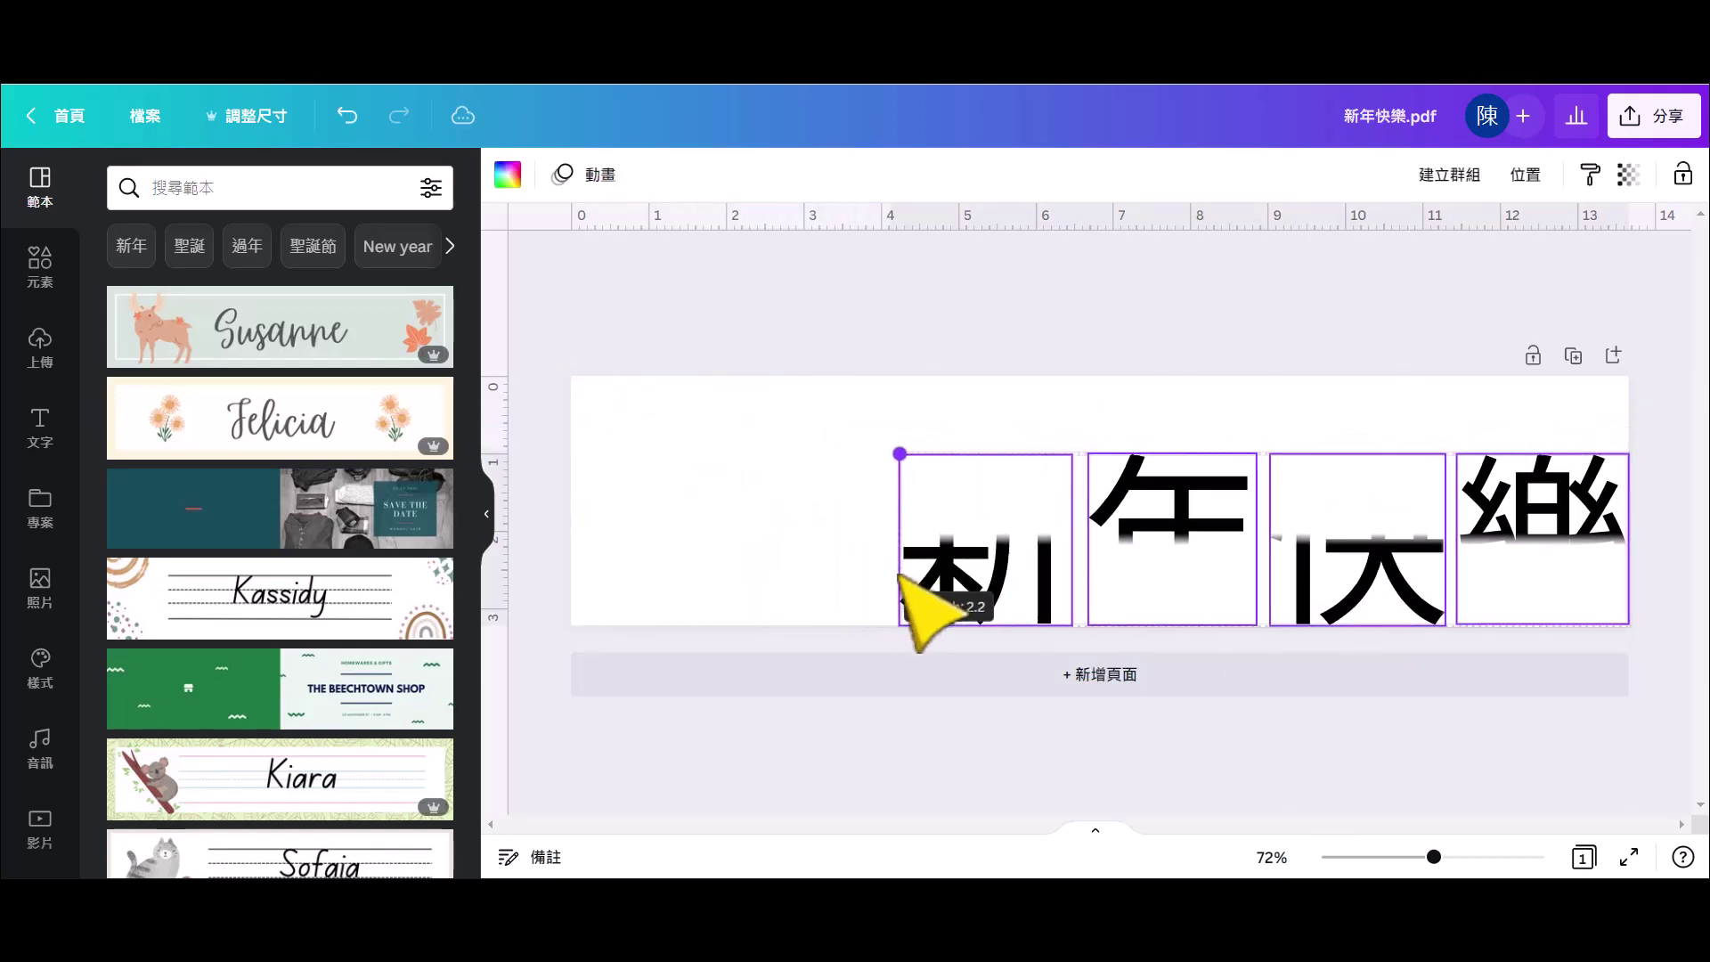
drag(1290, 622, 1076, 542)
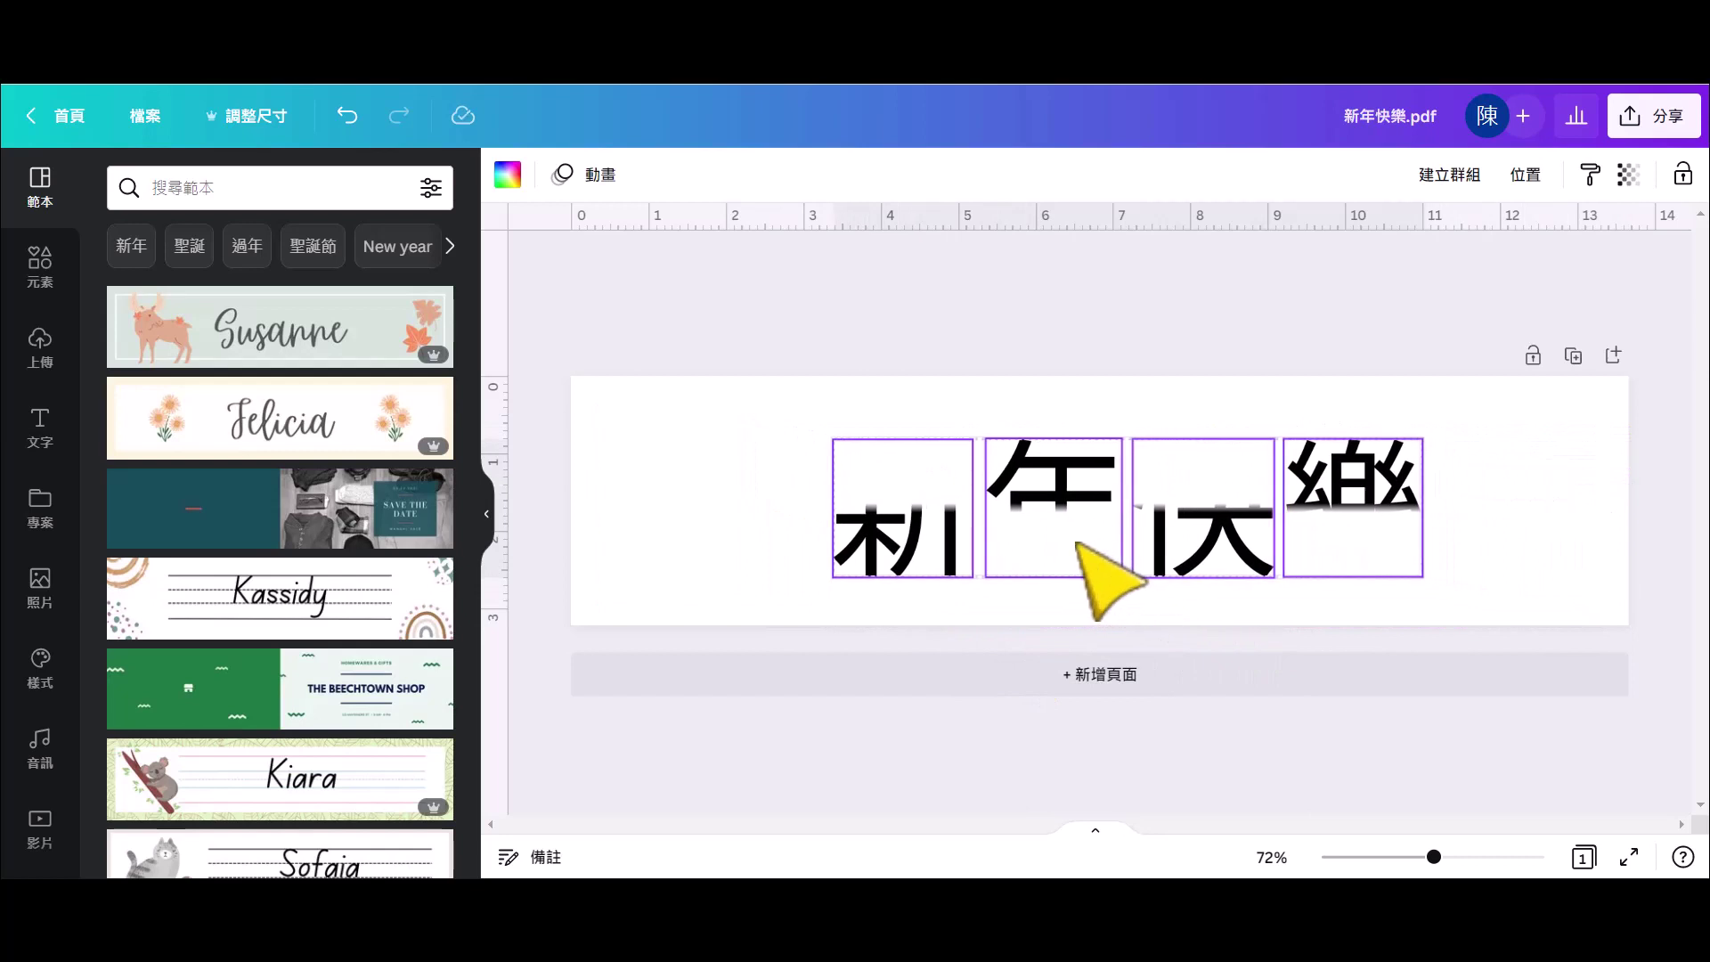
click(1247, 418)
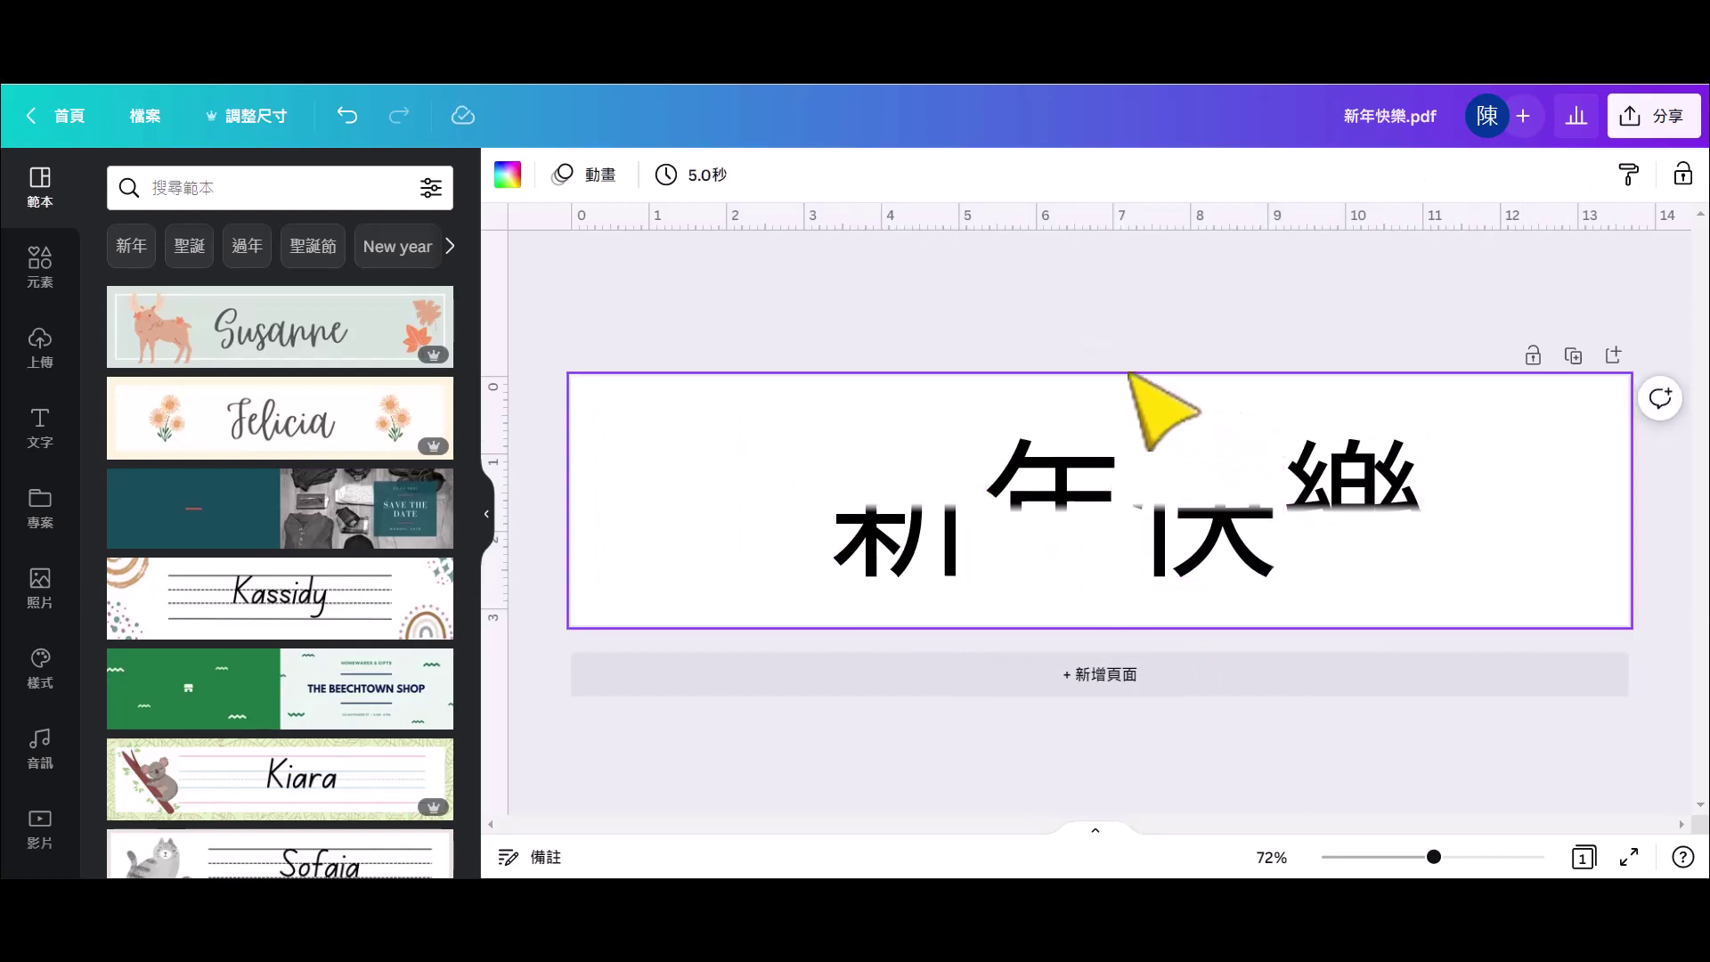
Change the banner's page background colour to grey
click(507, 174)
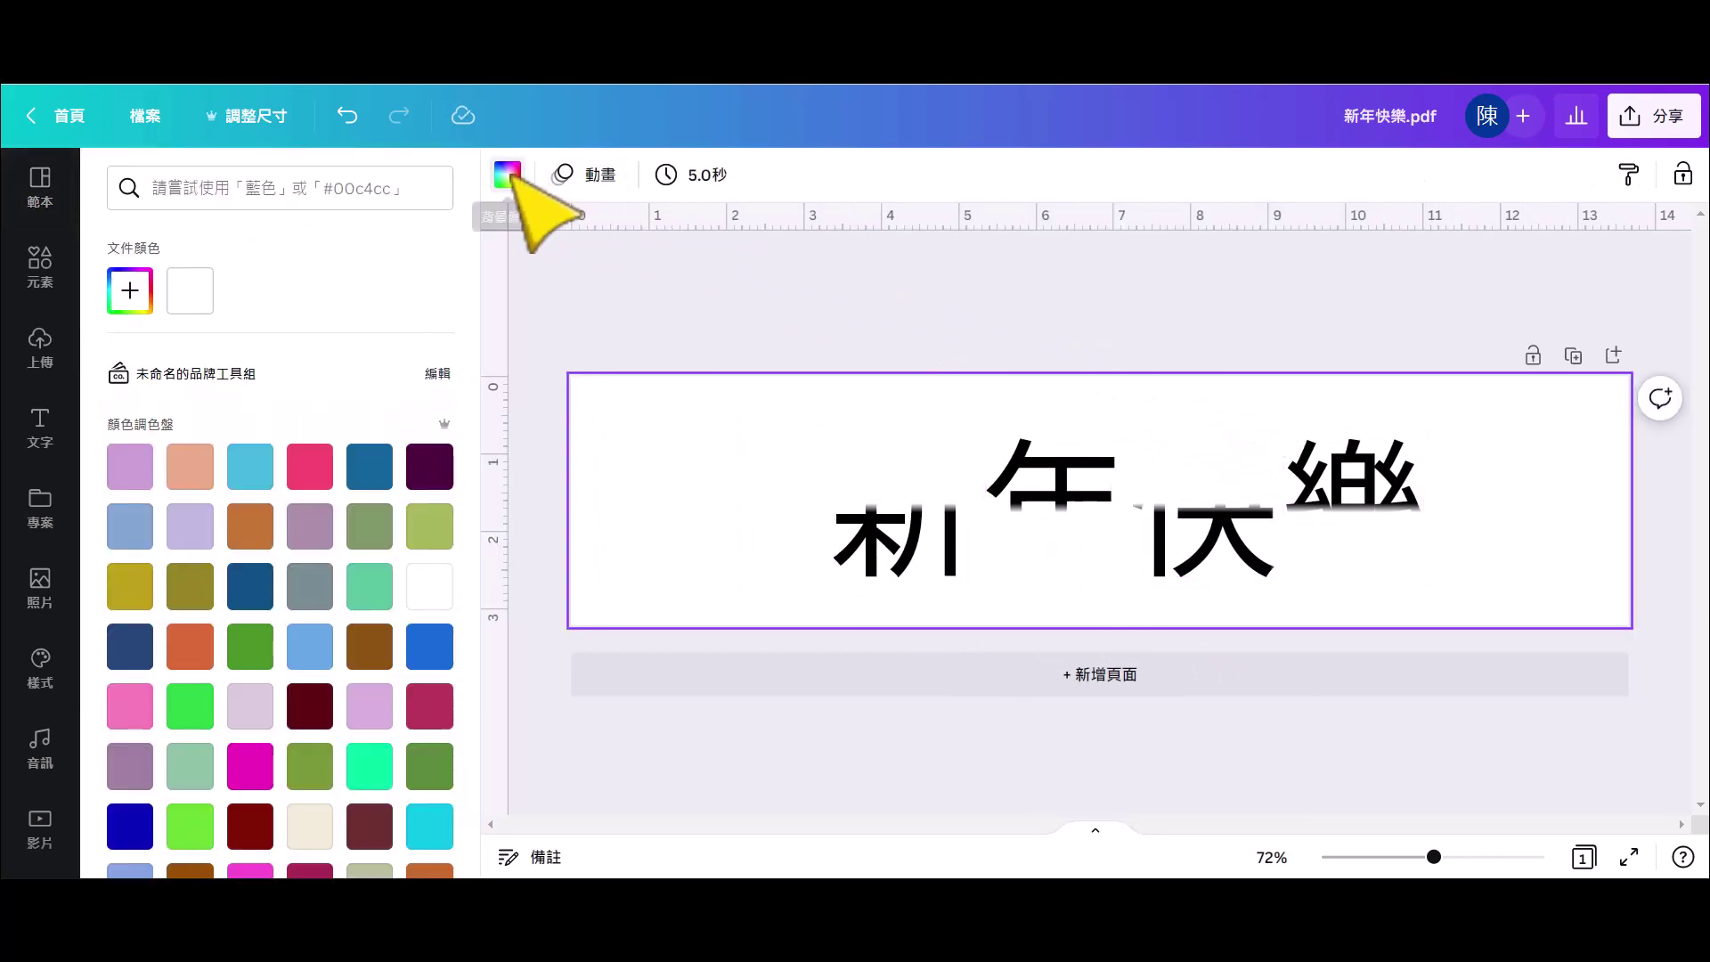
click(325, 585)
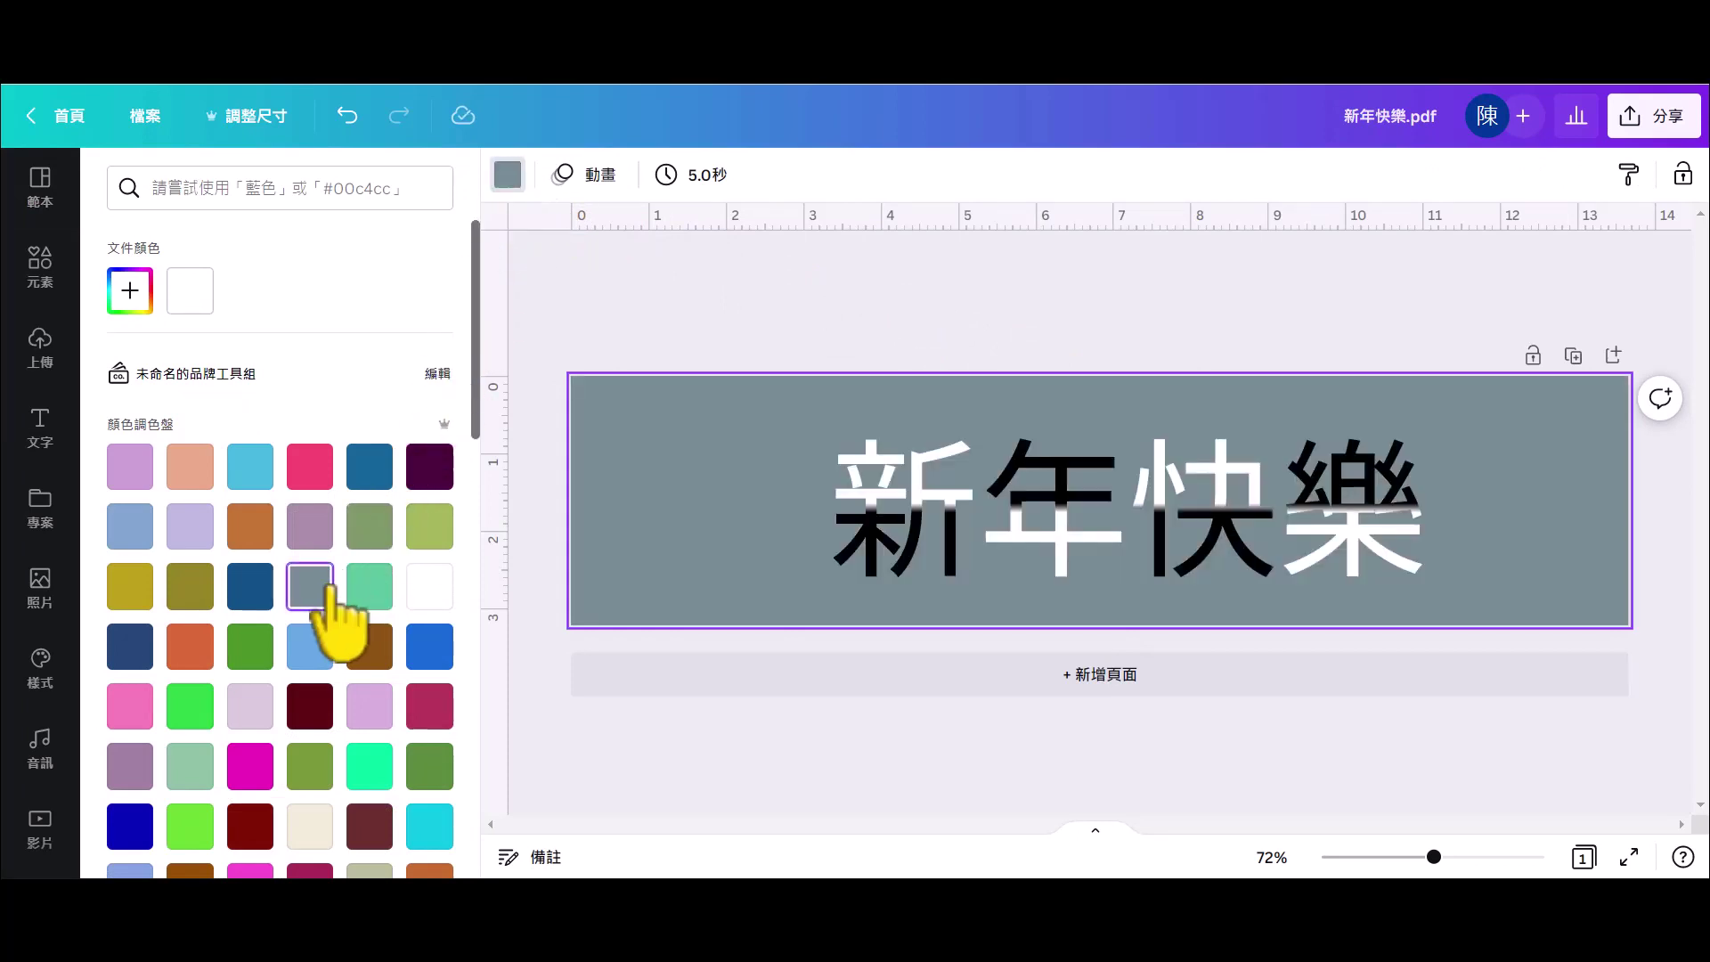
click(784, 766)
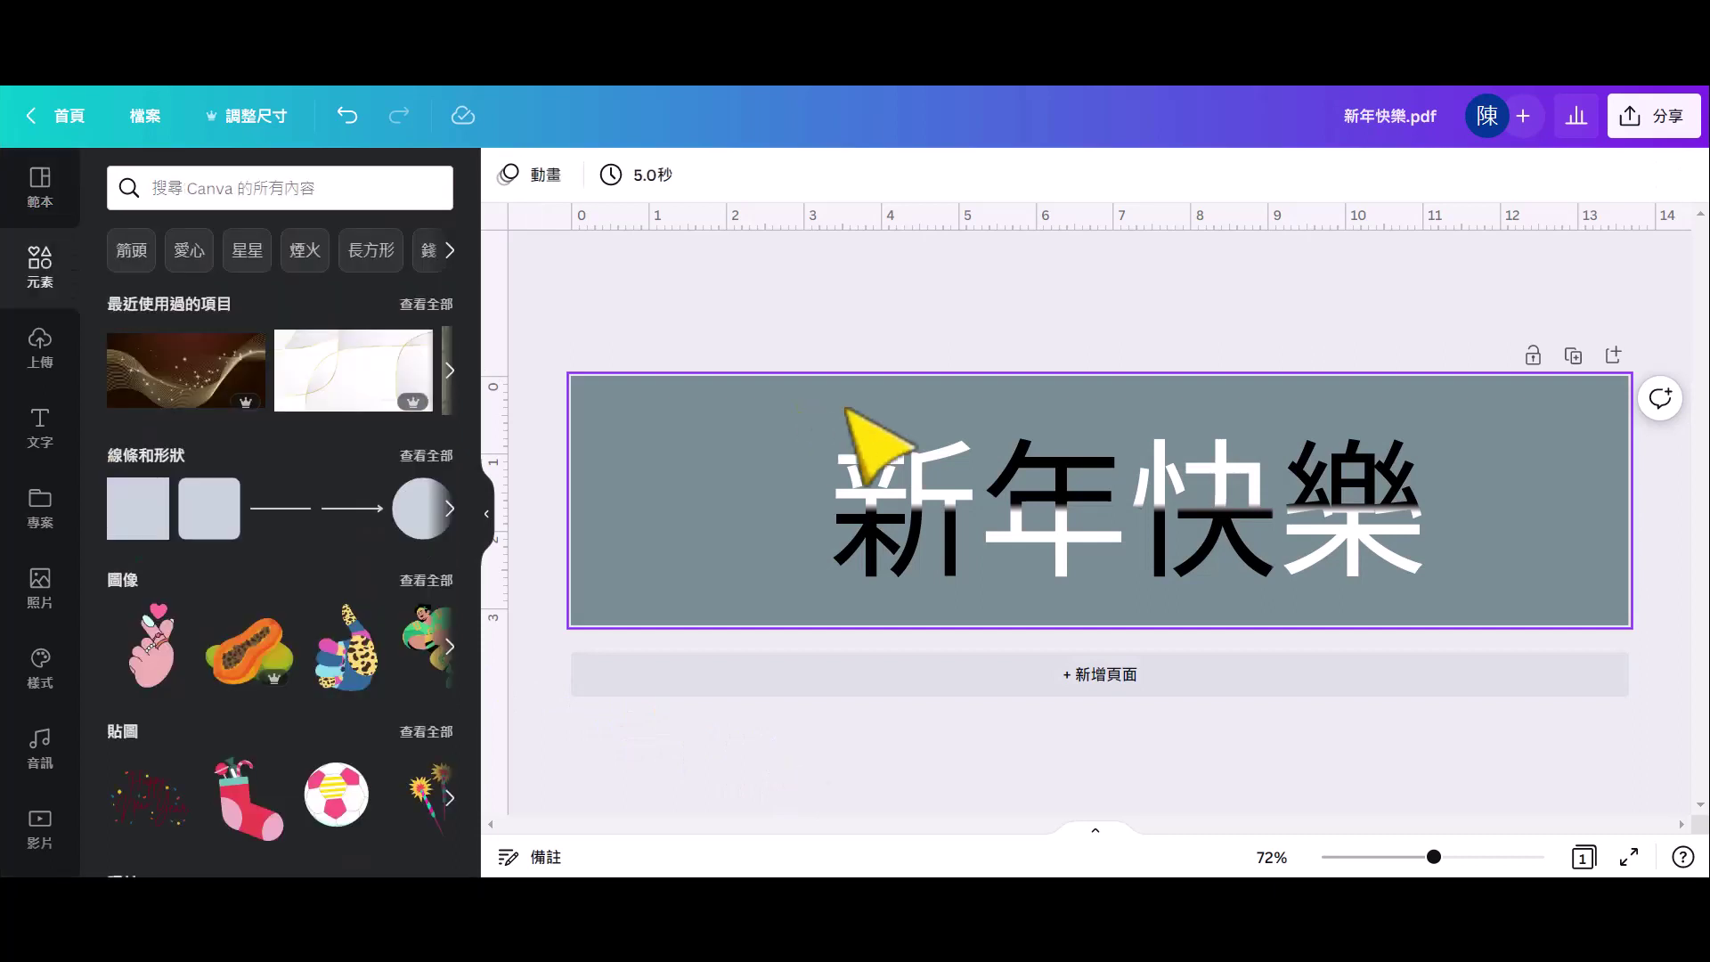
Shift the four 新年快樂 heading characters to the left so they sit centred
drag(846, 410, 1483, 615)
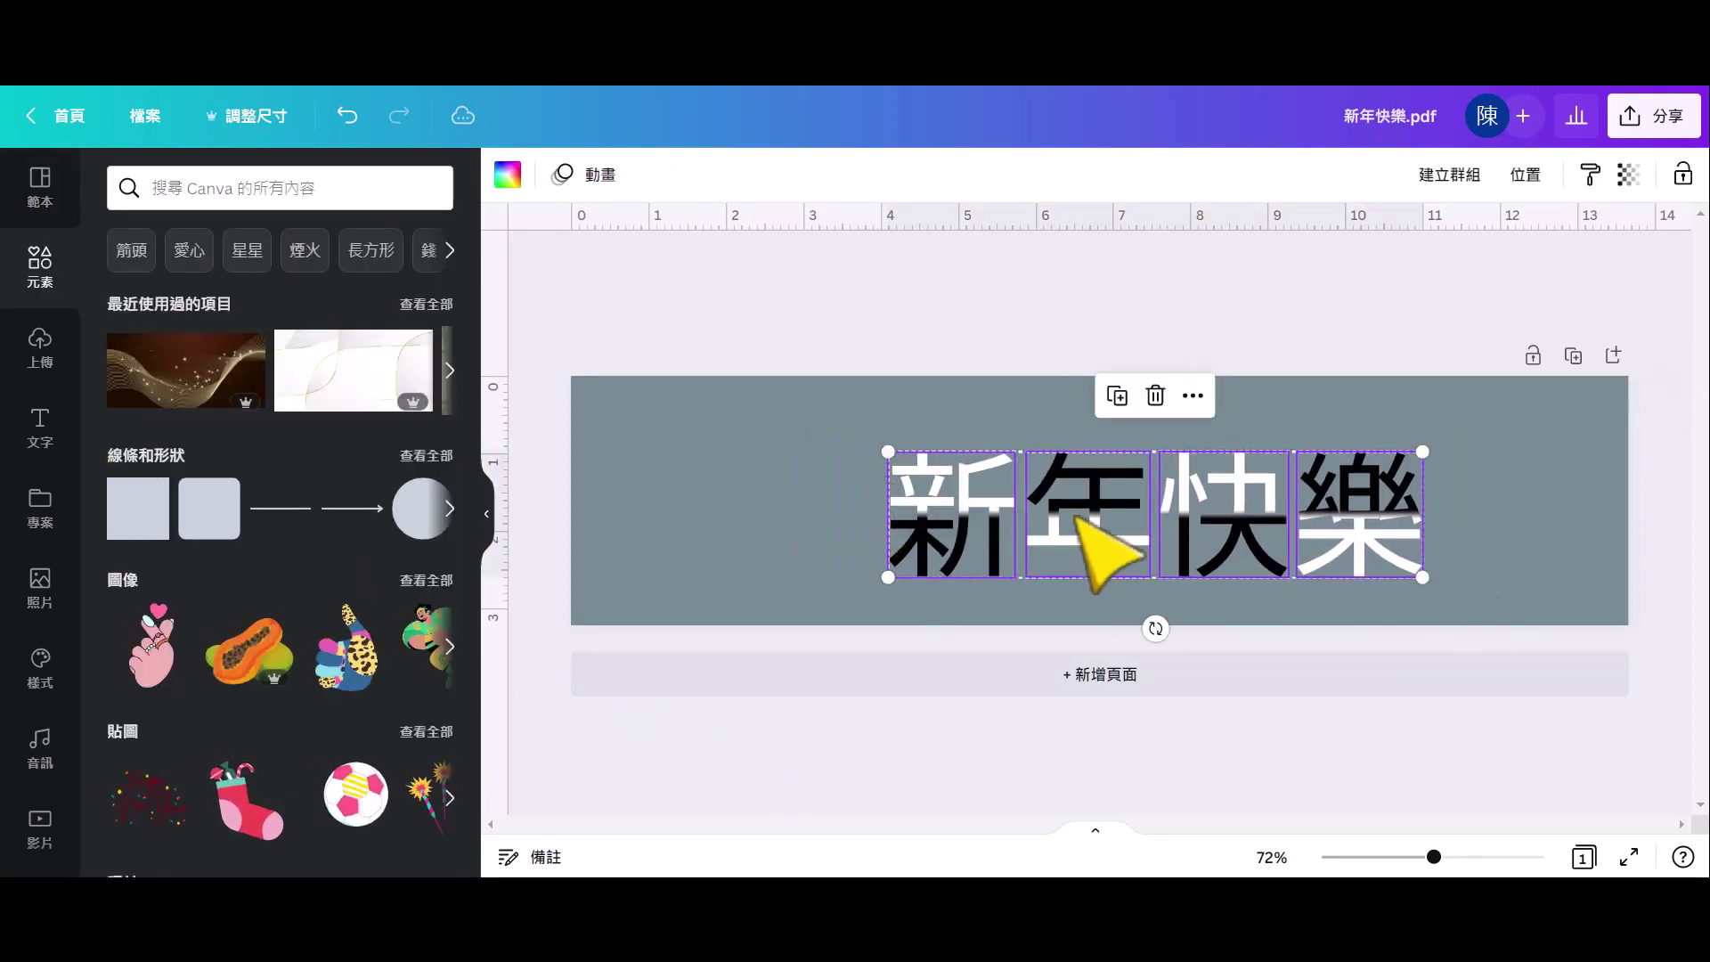
drag(865, 469, 1038, 510)
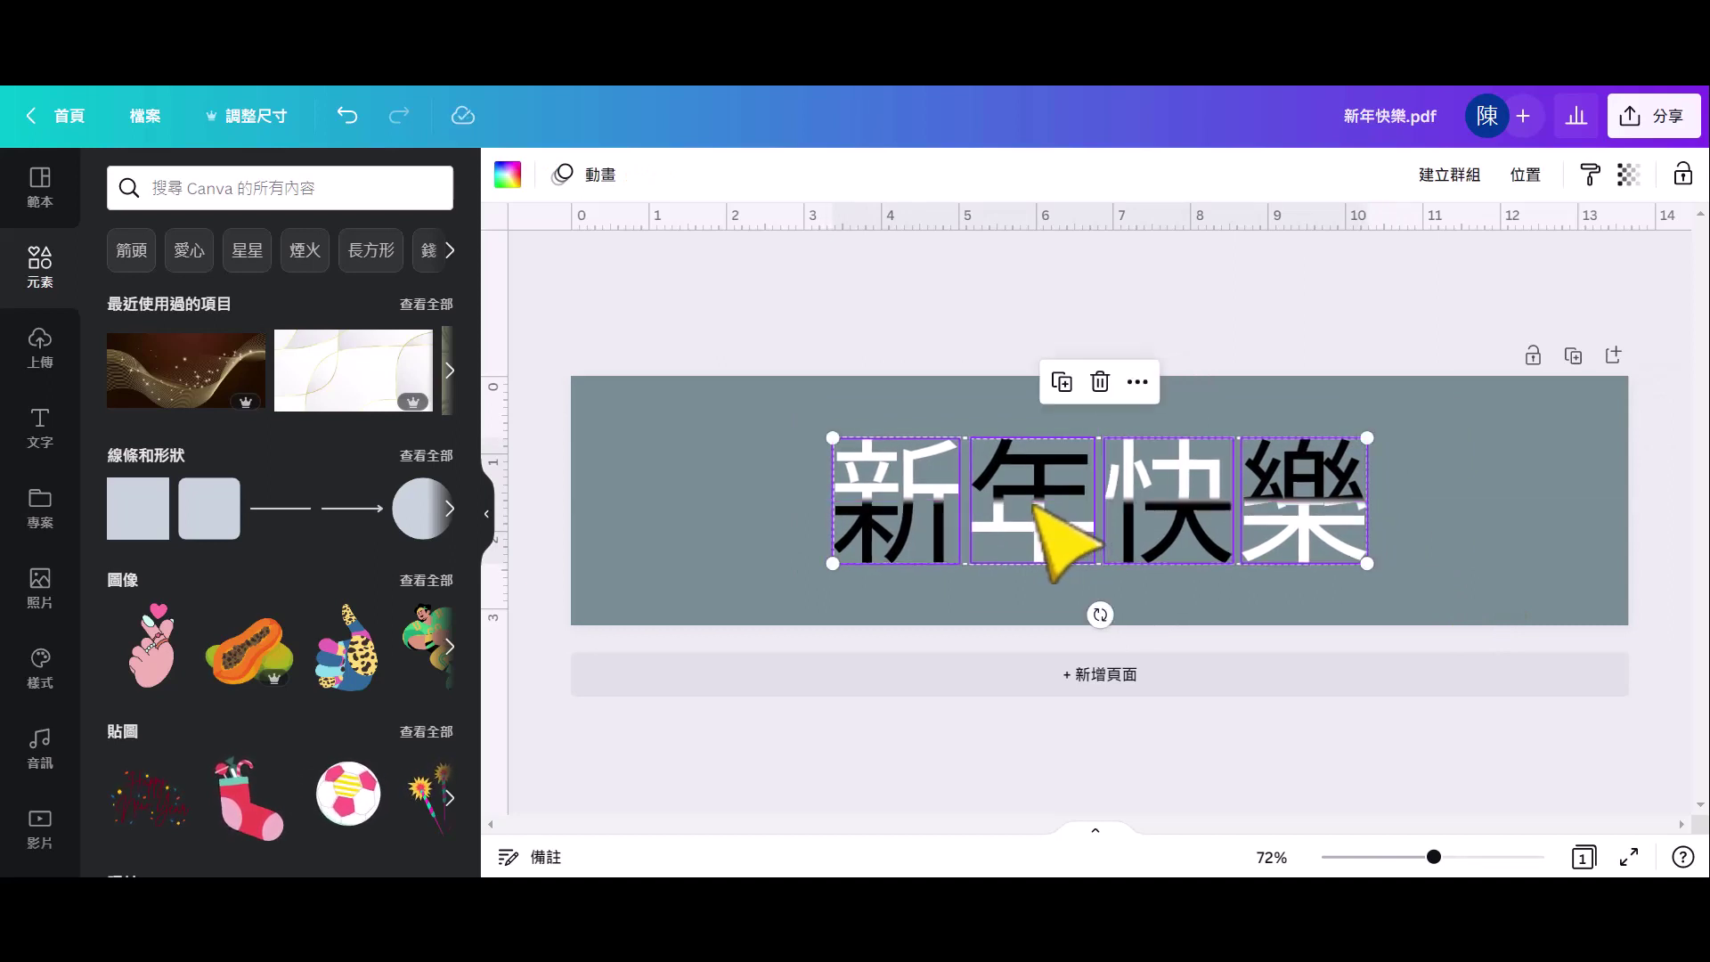
click(736, 521)
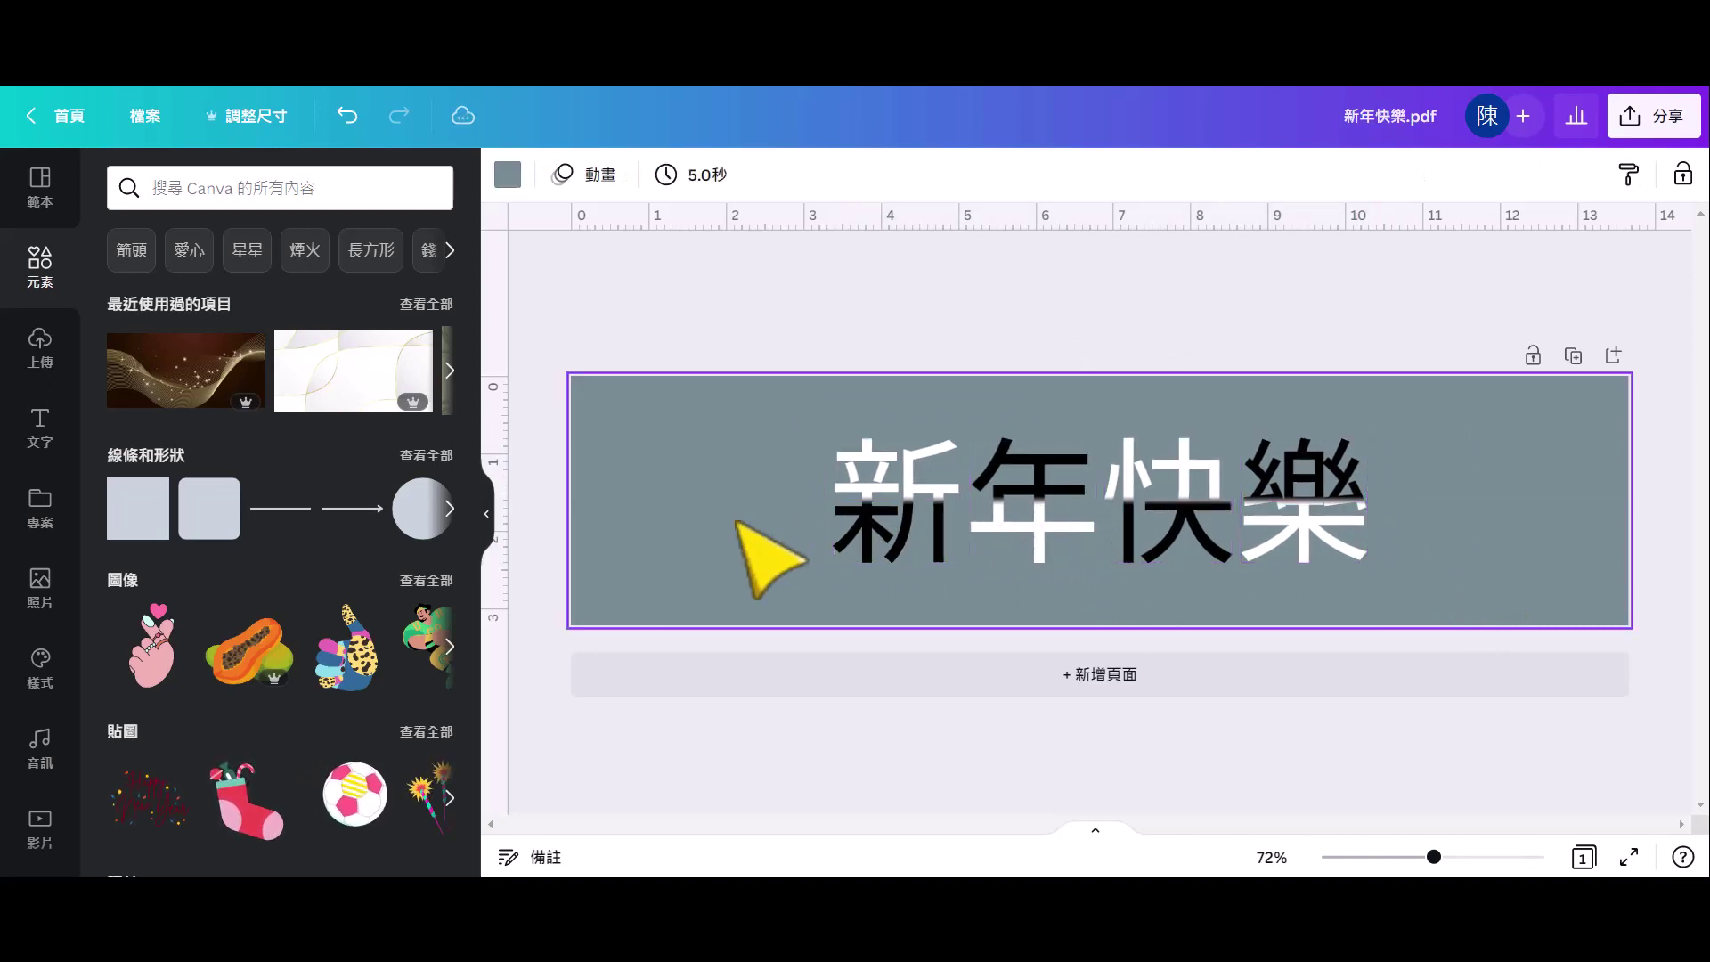
mouse_move(51, 301)
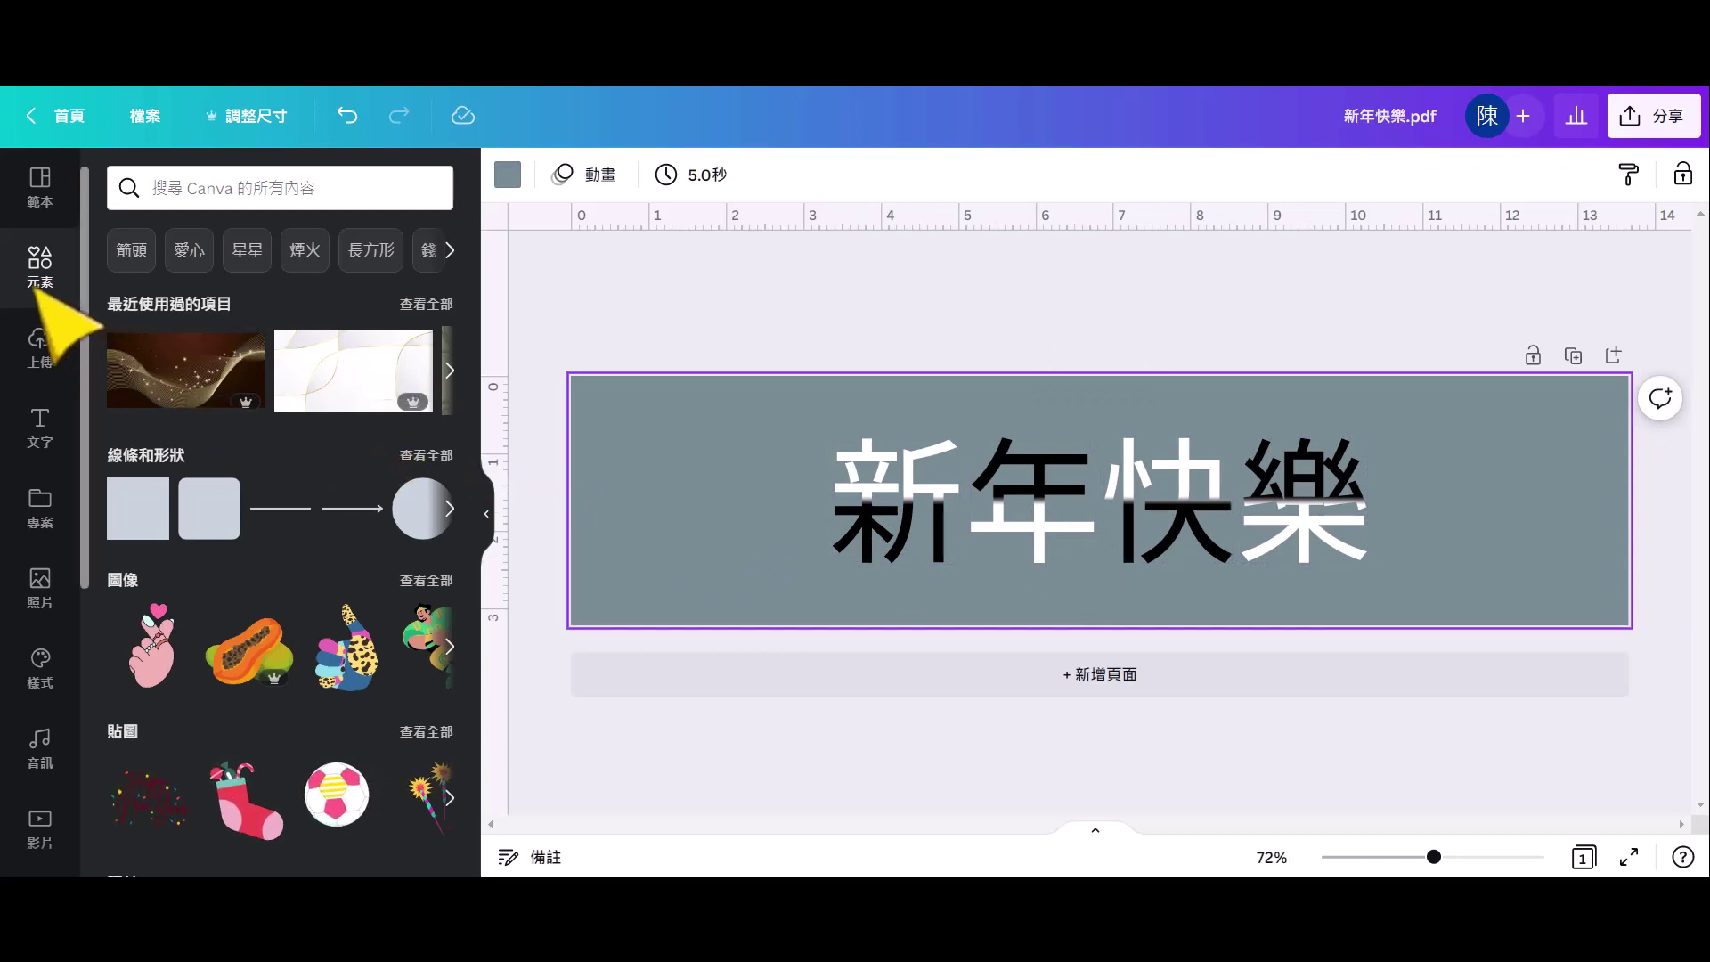
Rerun the 中國過年 element search and browse all its image results
click(294, 188)
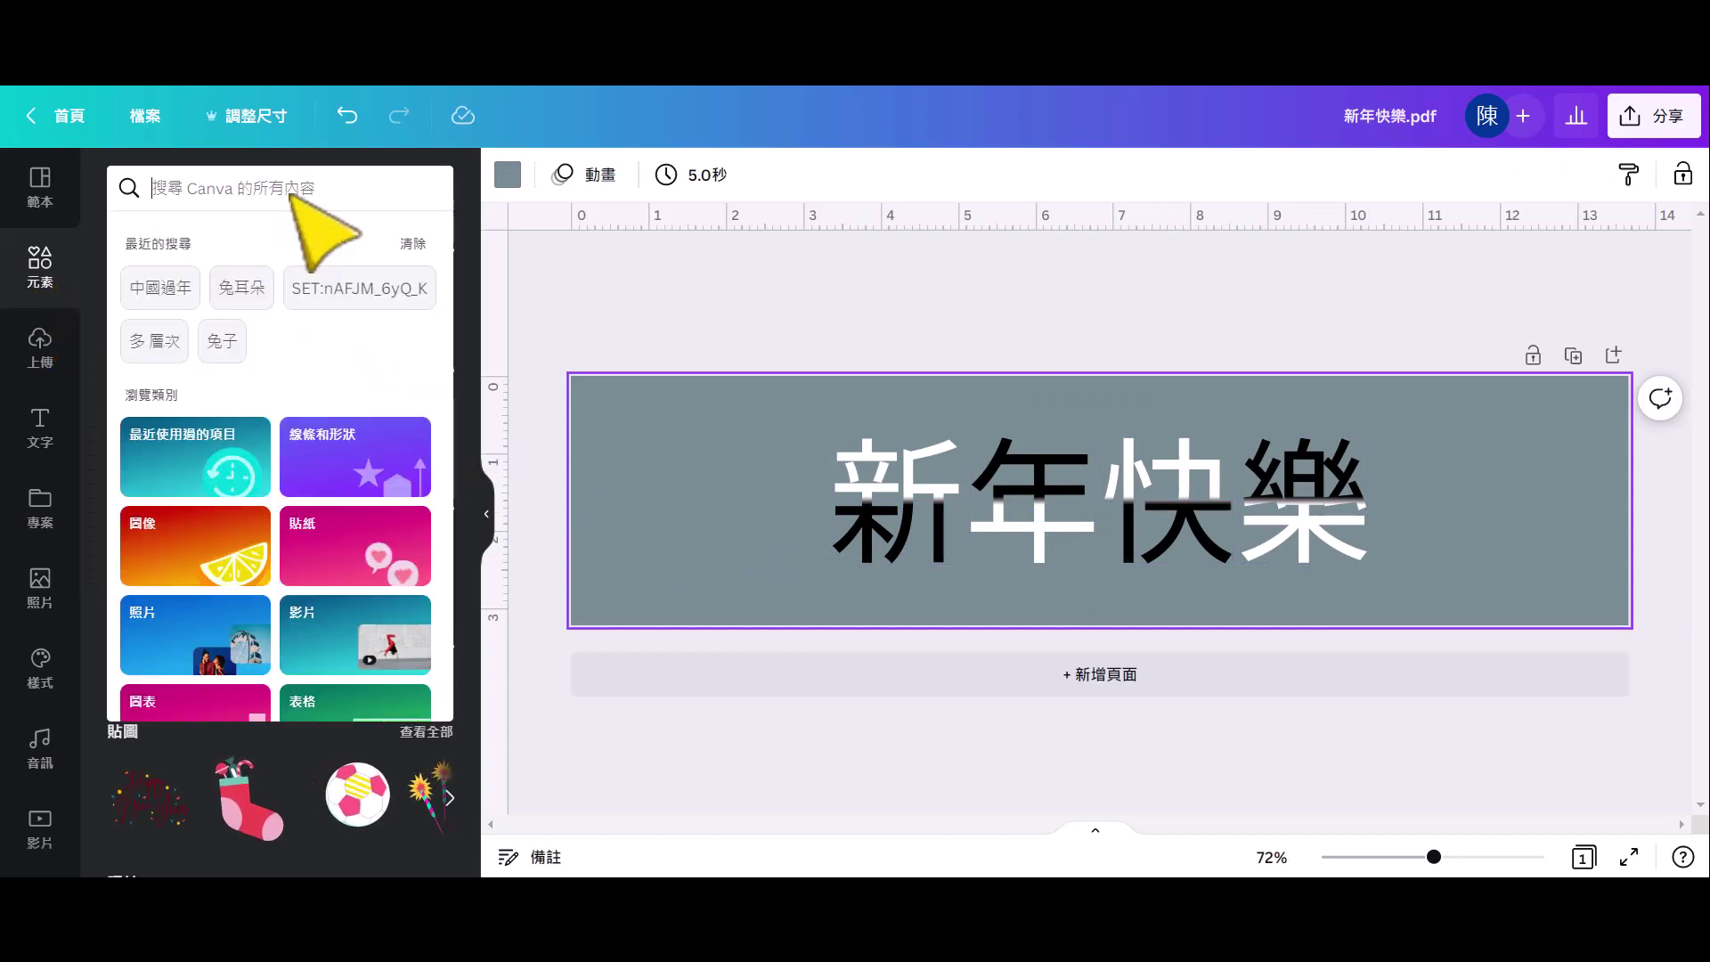
click(178, 287)
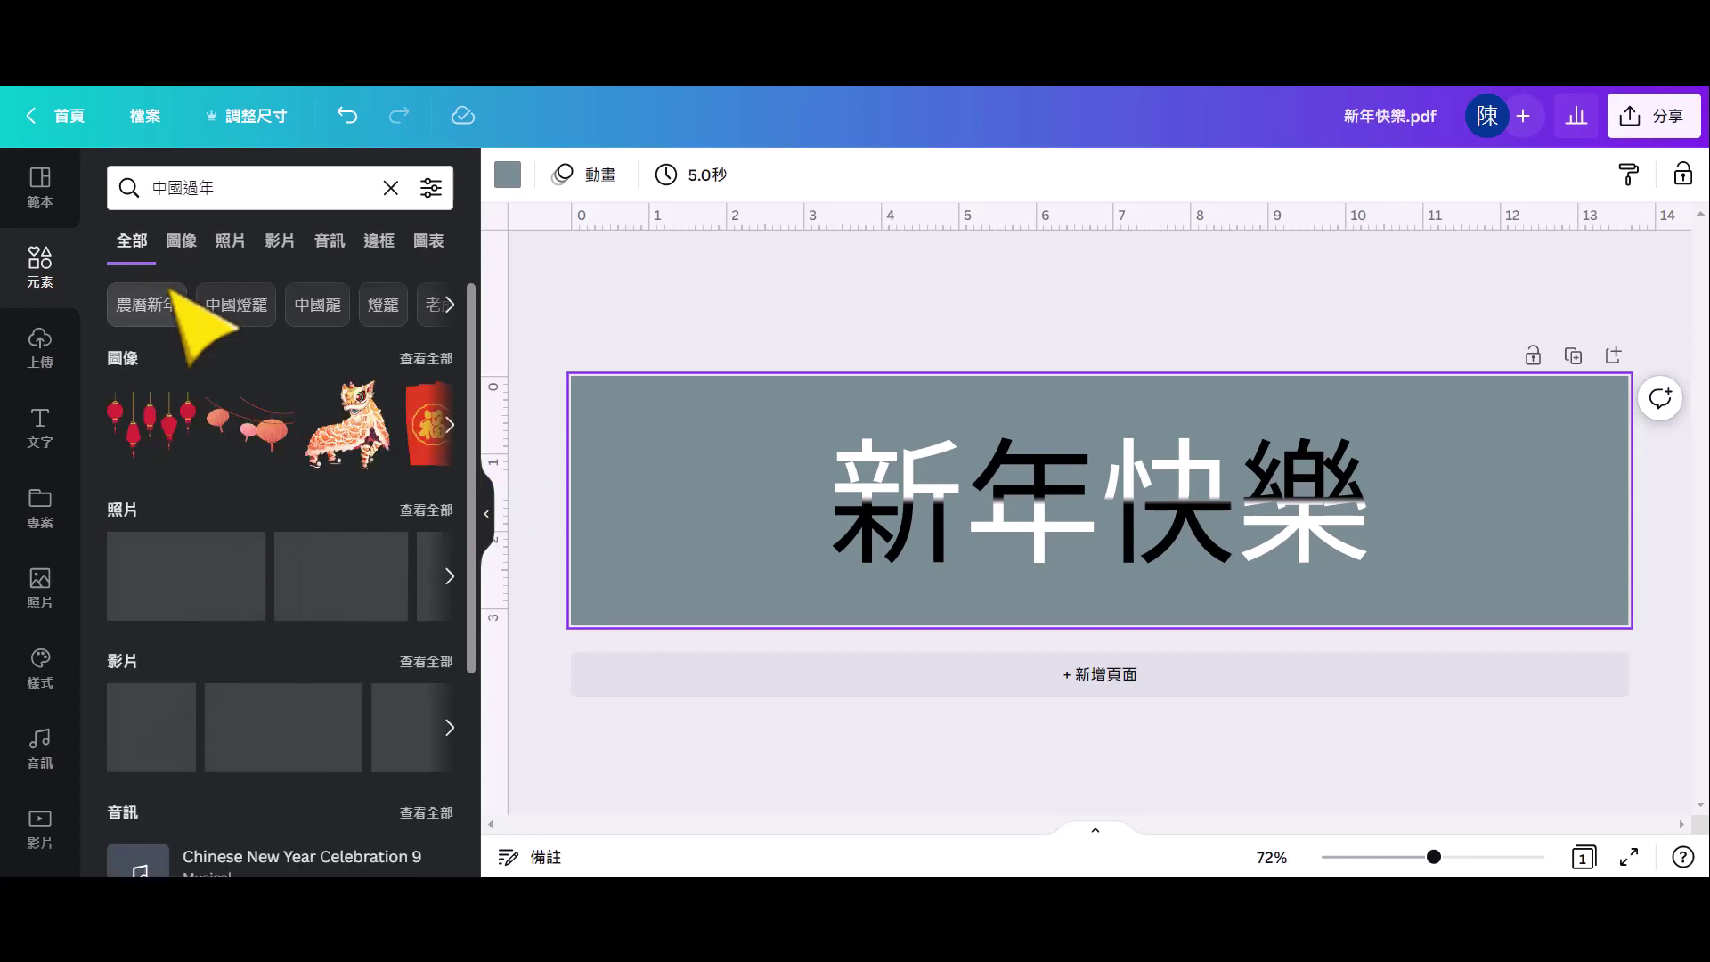
click(426, 359)
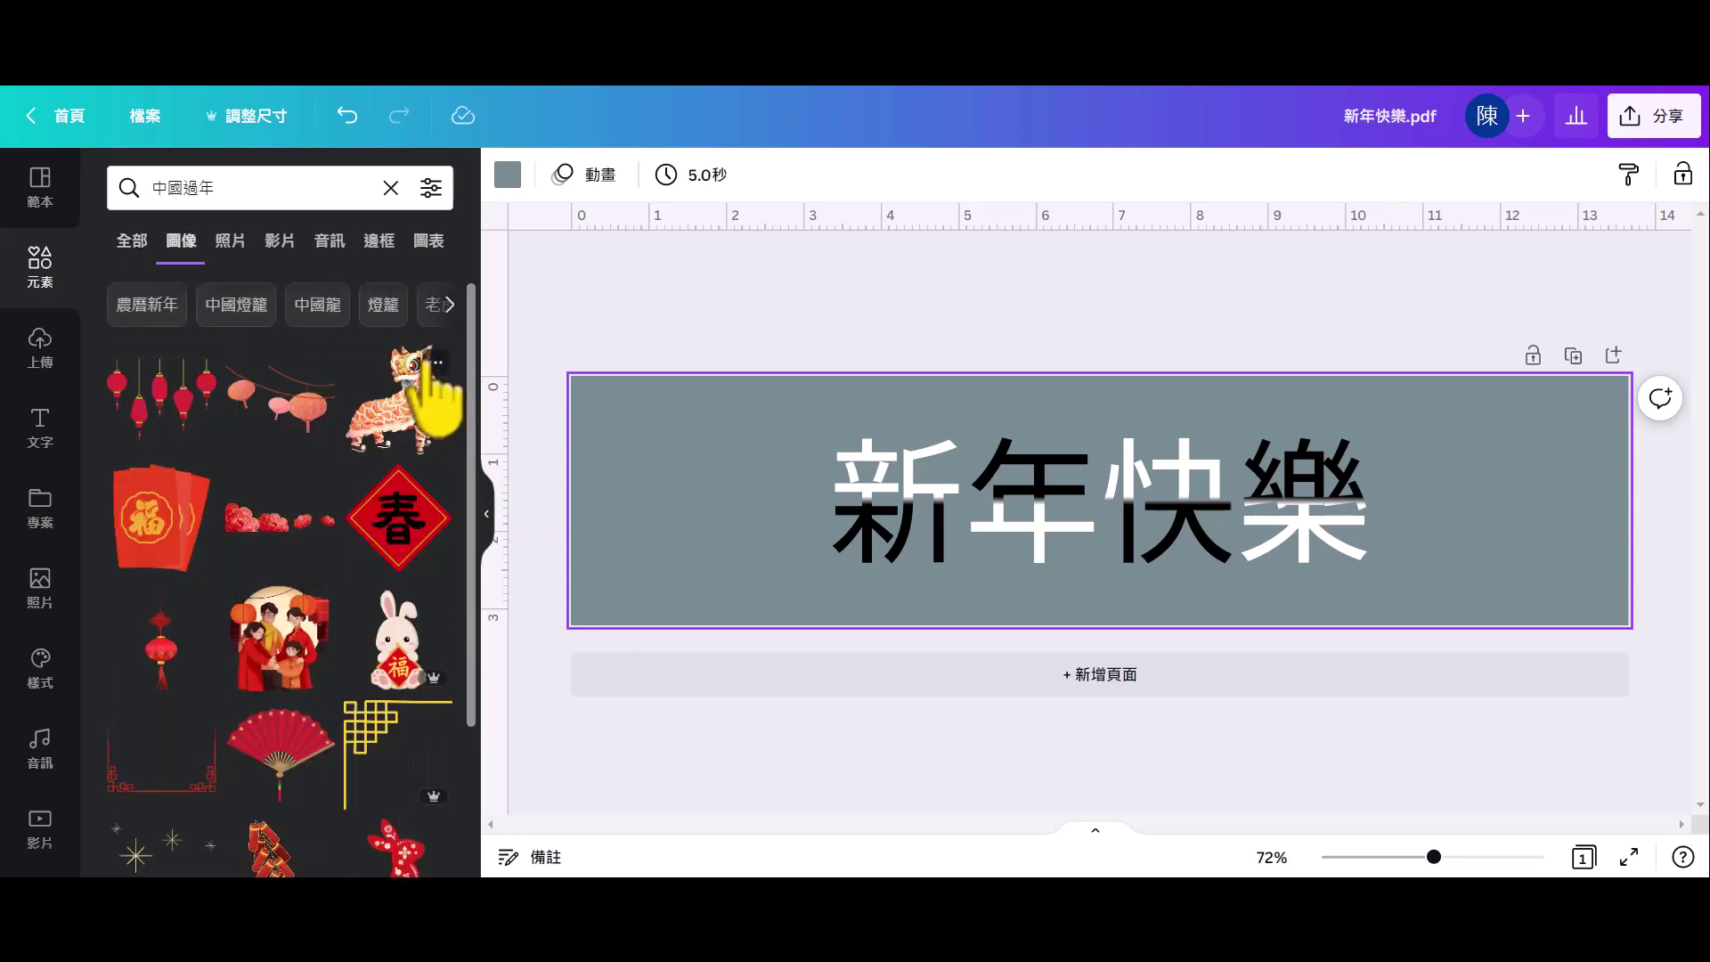
scroll(428, 481, down, 2)
scroll(440, 499, down, 3)
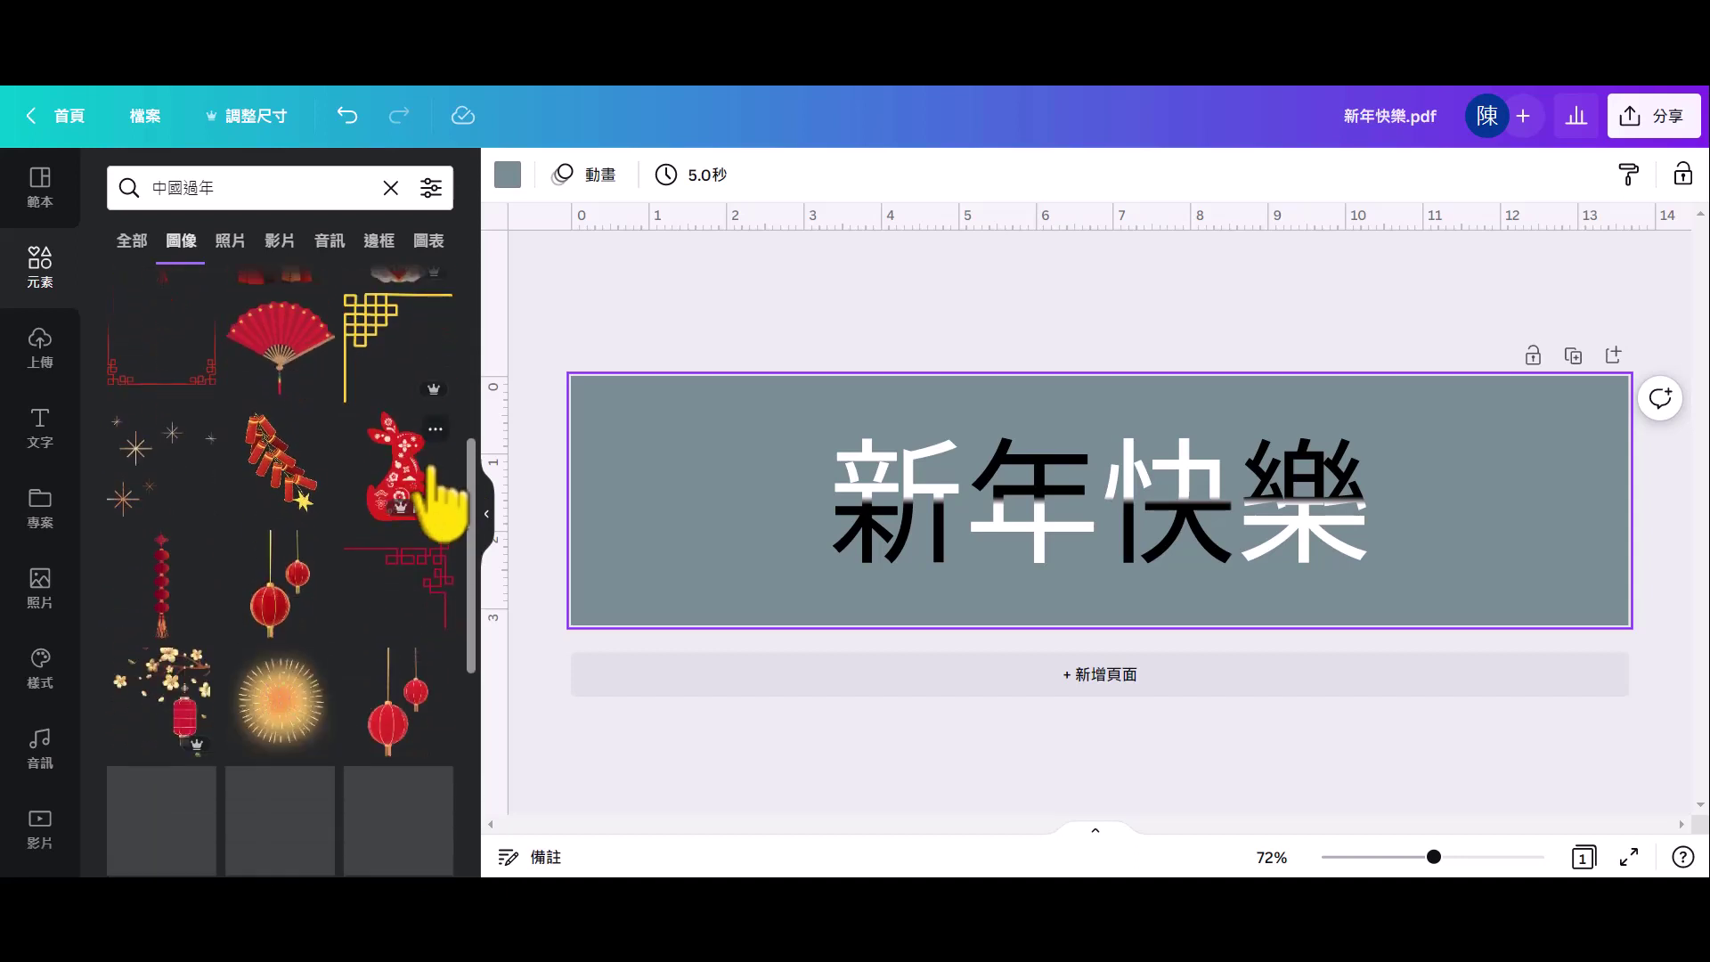
scroll(439, 501, down, 4)
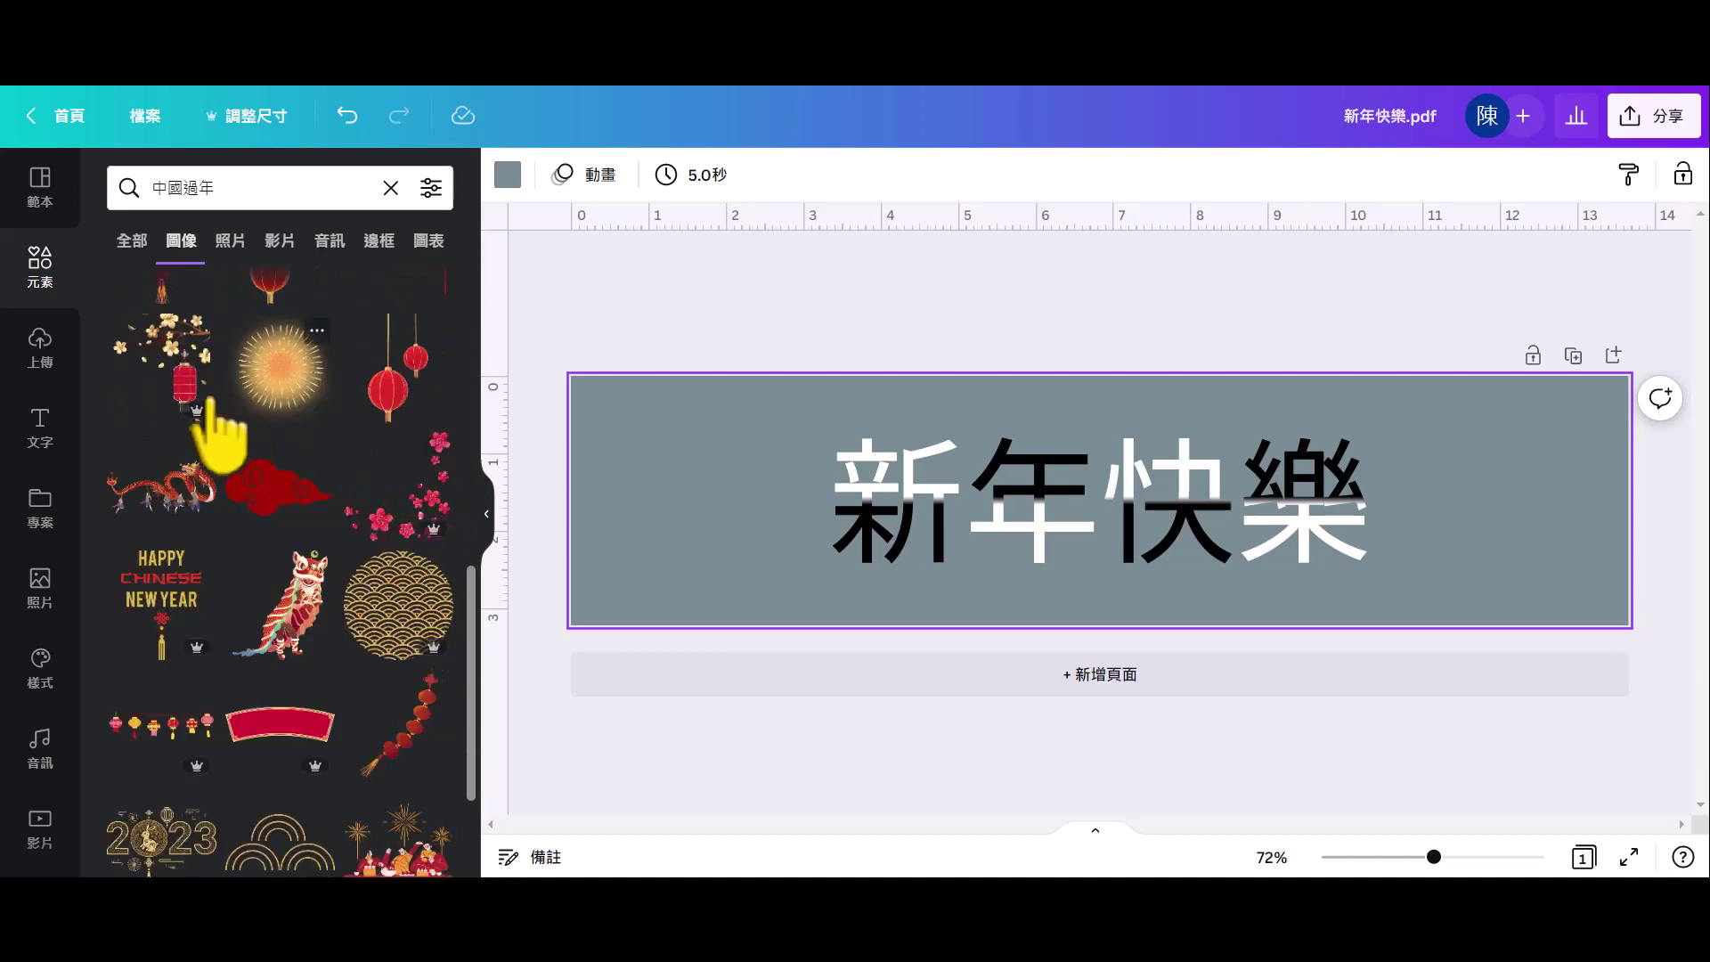
Add the plum-blossom lantern graphic and stretch it over the banner's right end
click(208, 404)
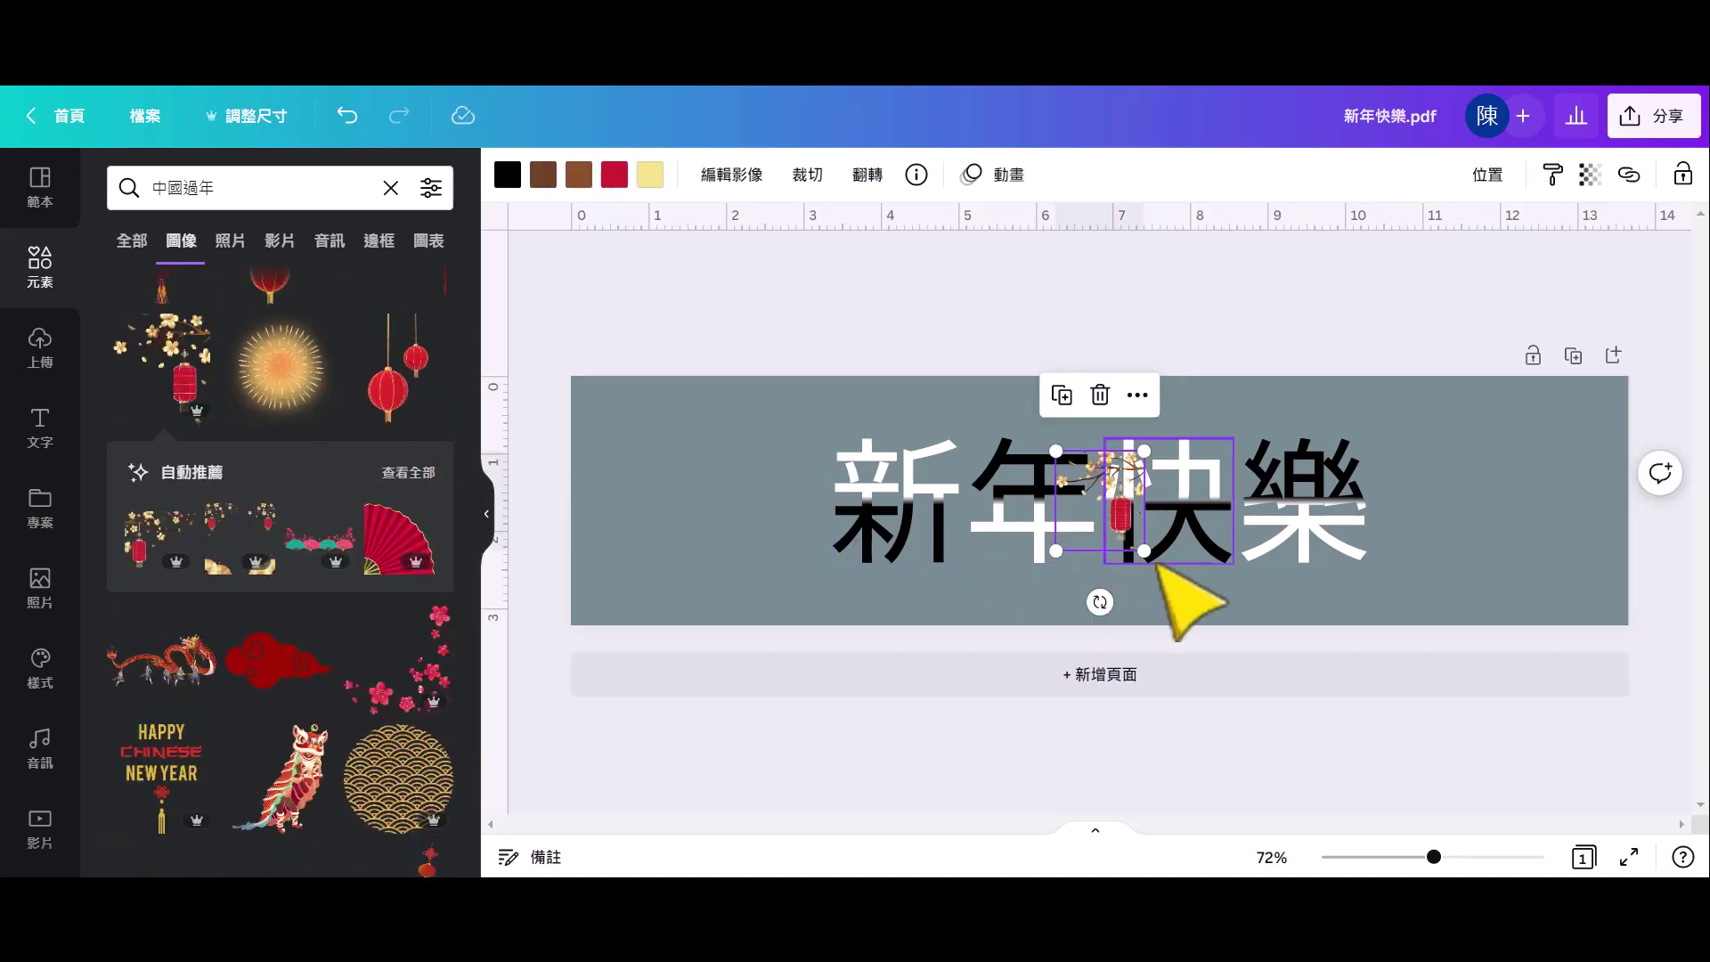
mouse_move(1144, 551)
mouse_down()
mouse_move(1298, 671)
mouse_move(1264, 677)
mouse_move(1595, 560)
mouse_up()
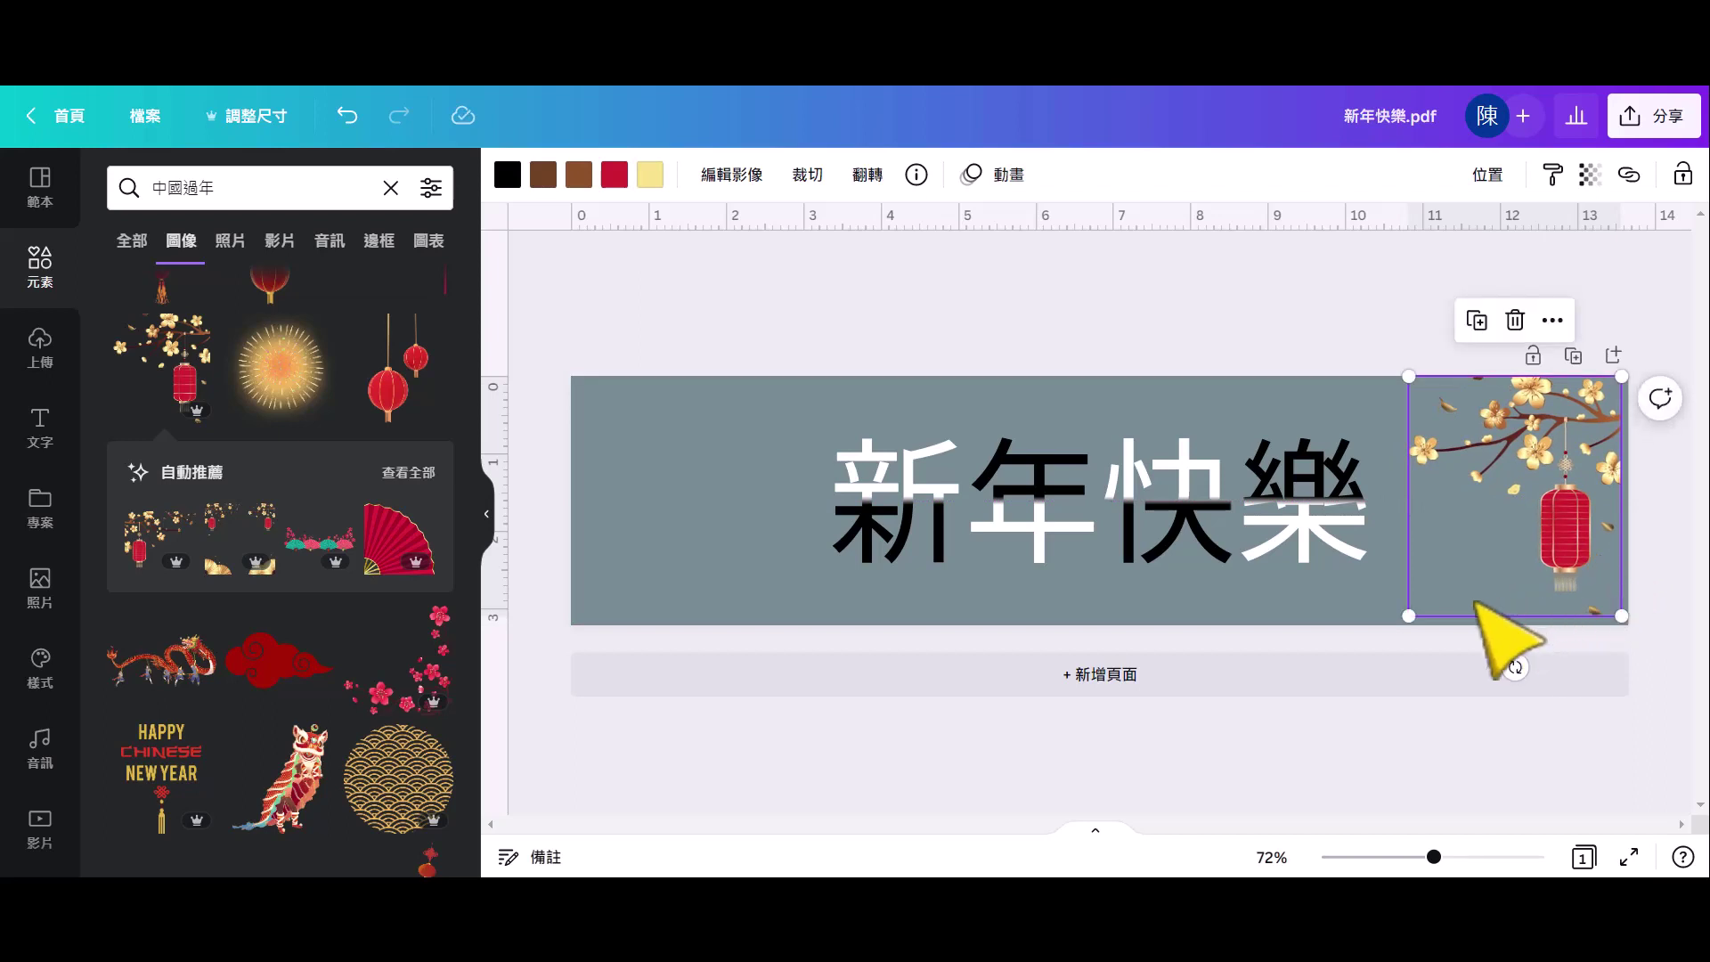
drag(1408, 615, 1410, 624)
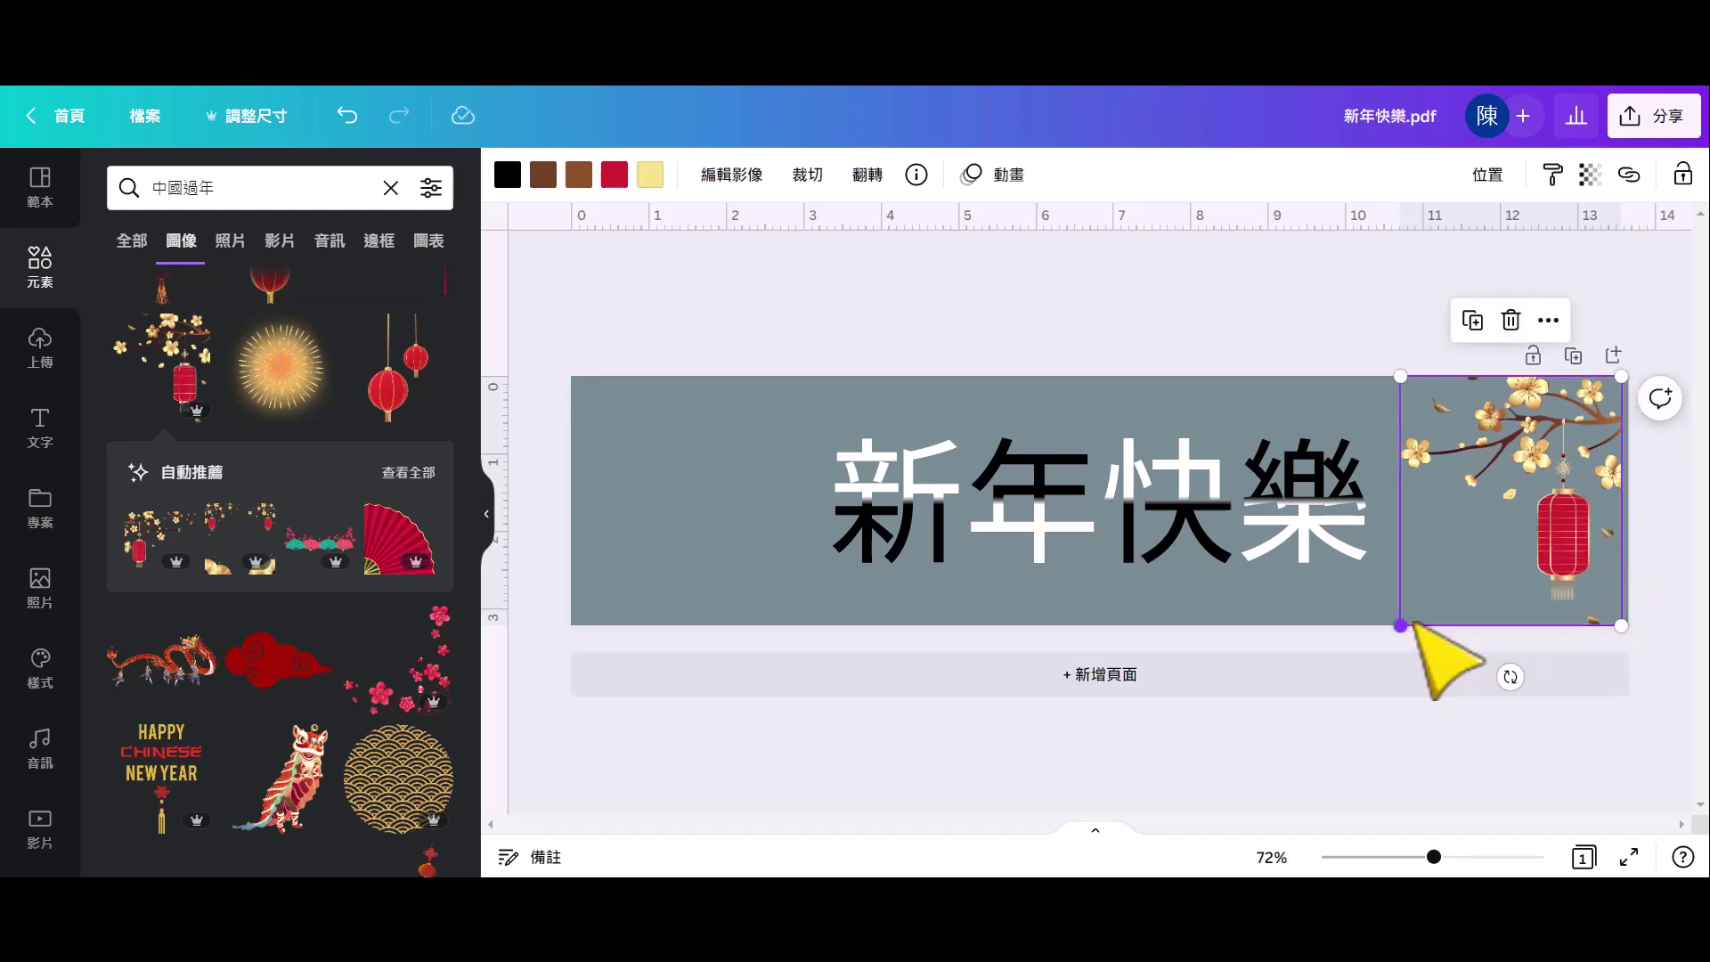
click(1661, 625)
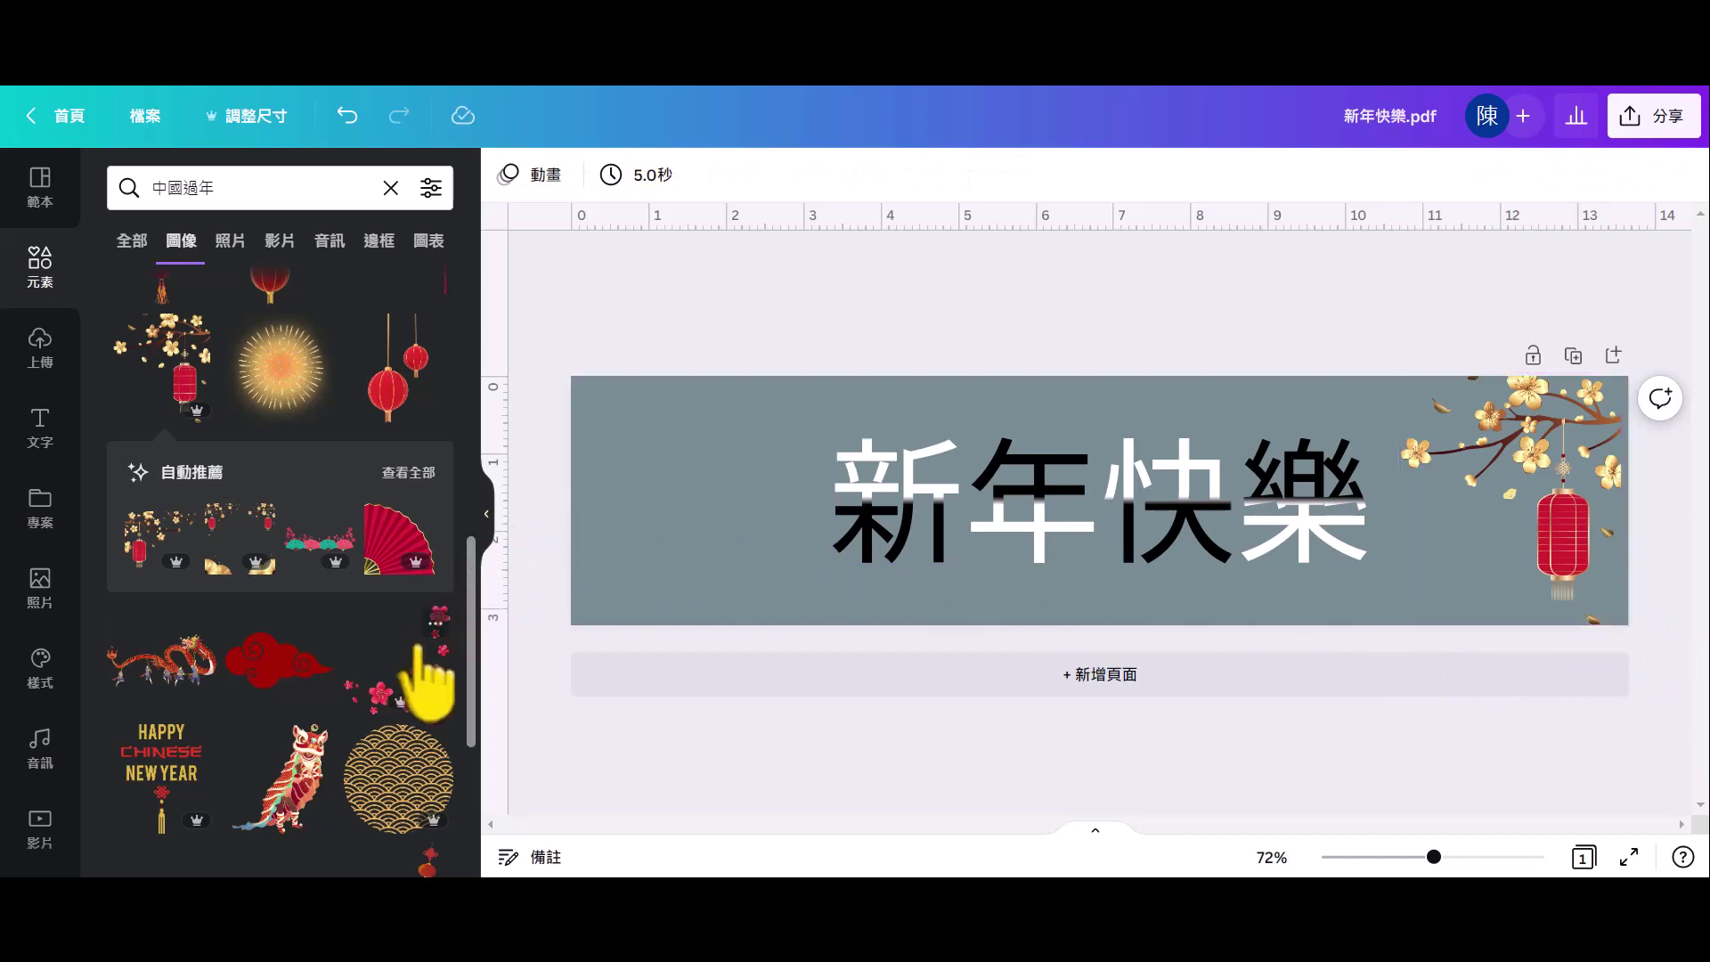
Add a pink plum-blossom branch at the left, flip it vertically and enlarge it over the top-left corner
click(428, 677)
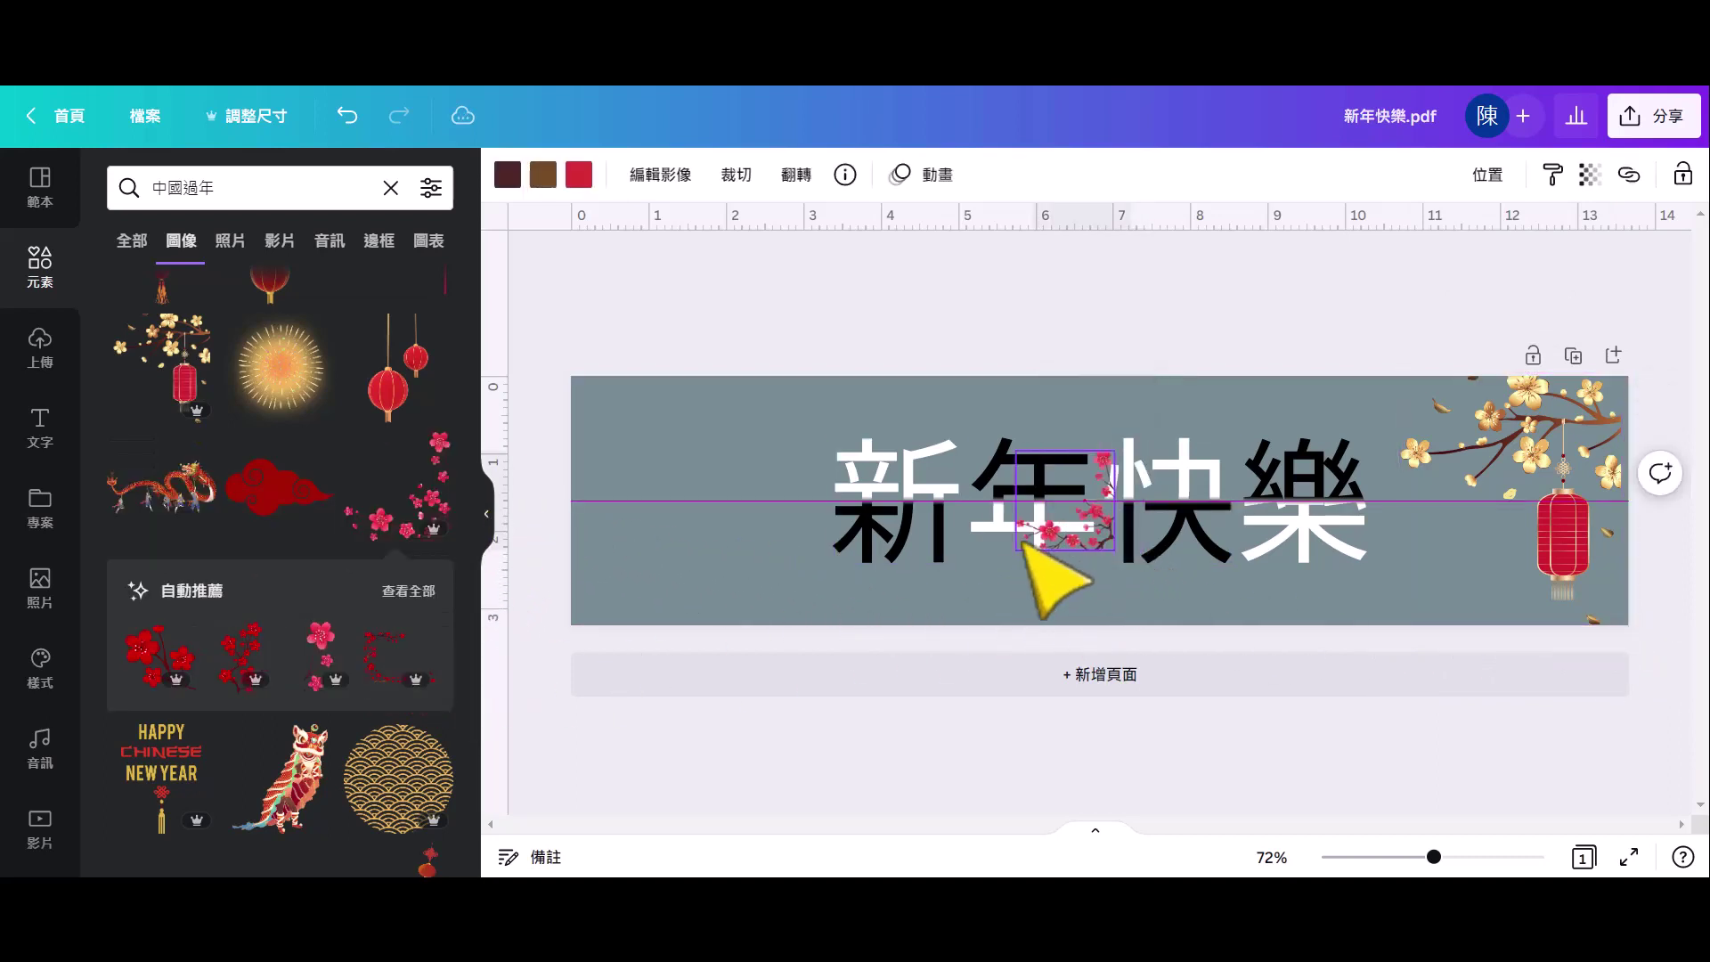
drag(1022, 540, 645, 527)
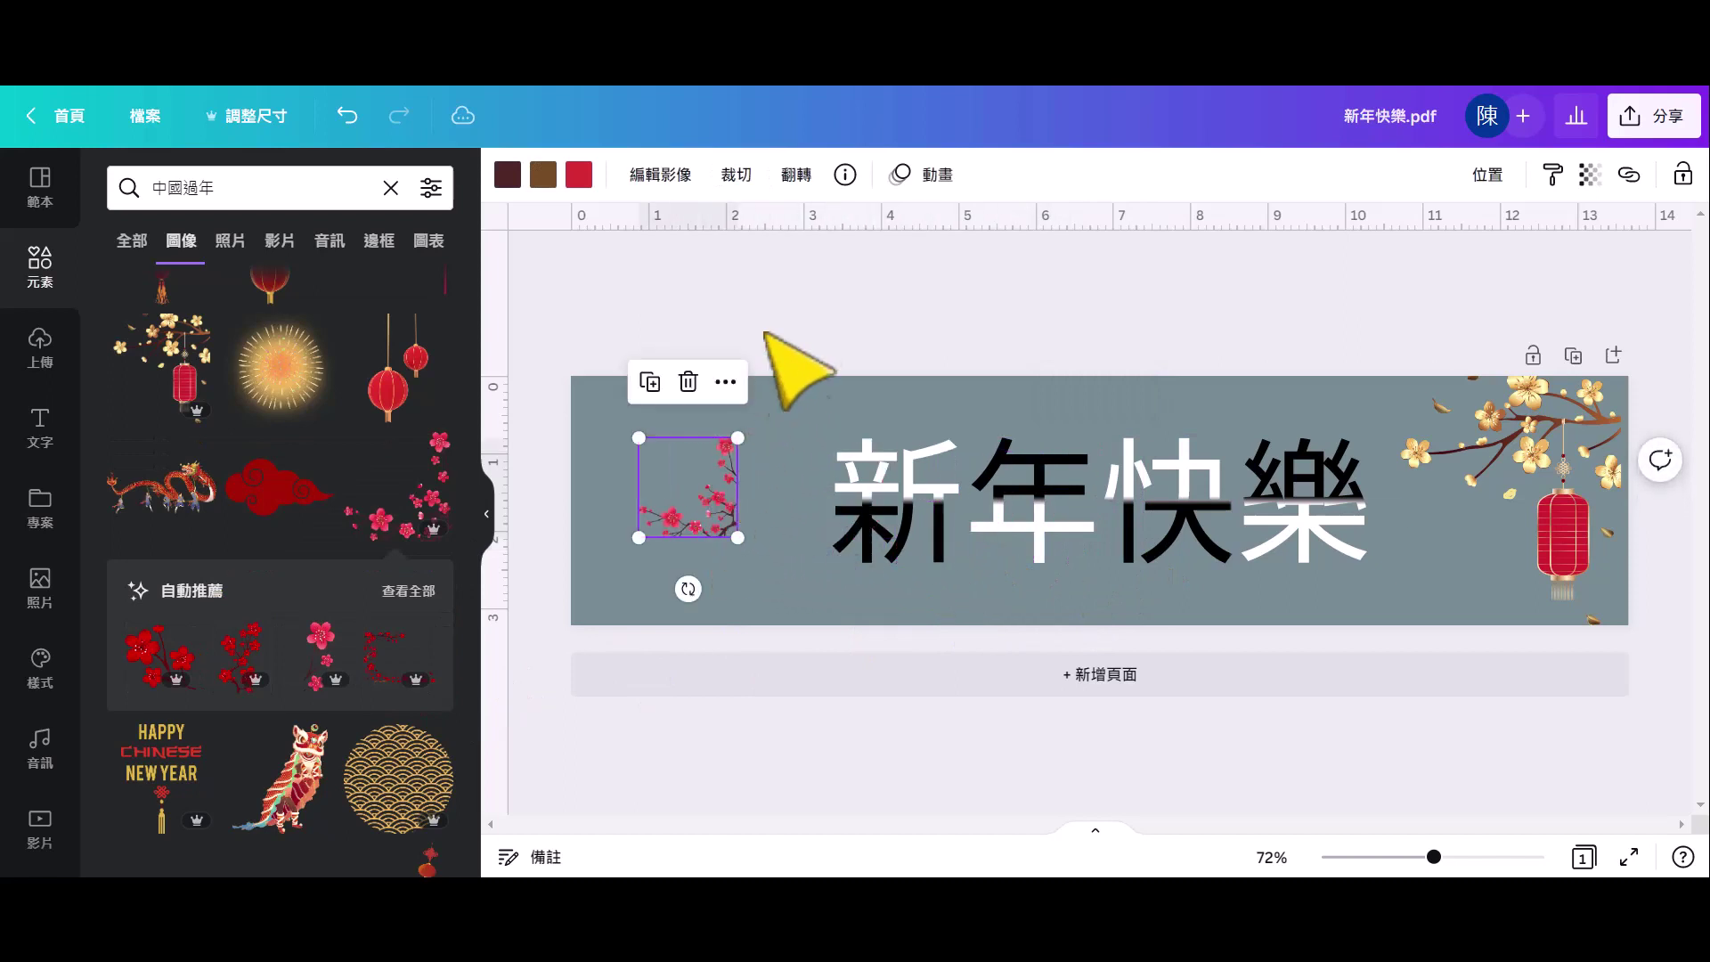
click(791, 177)
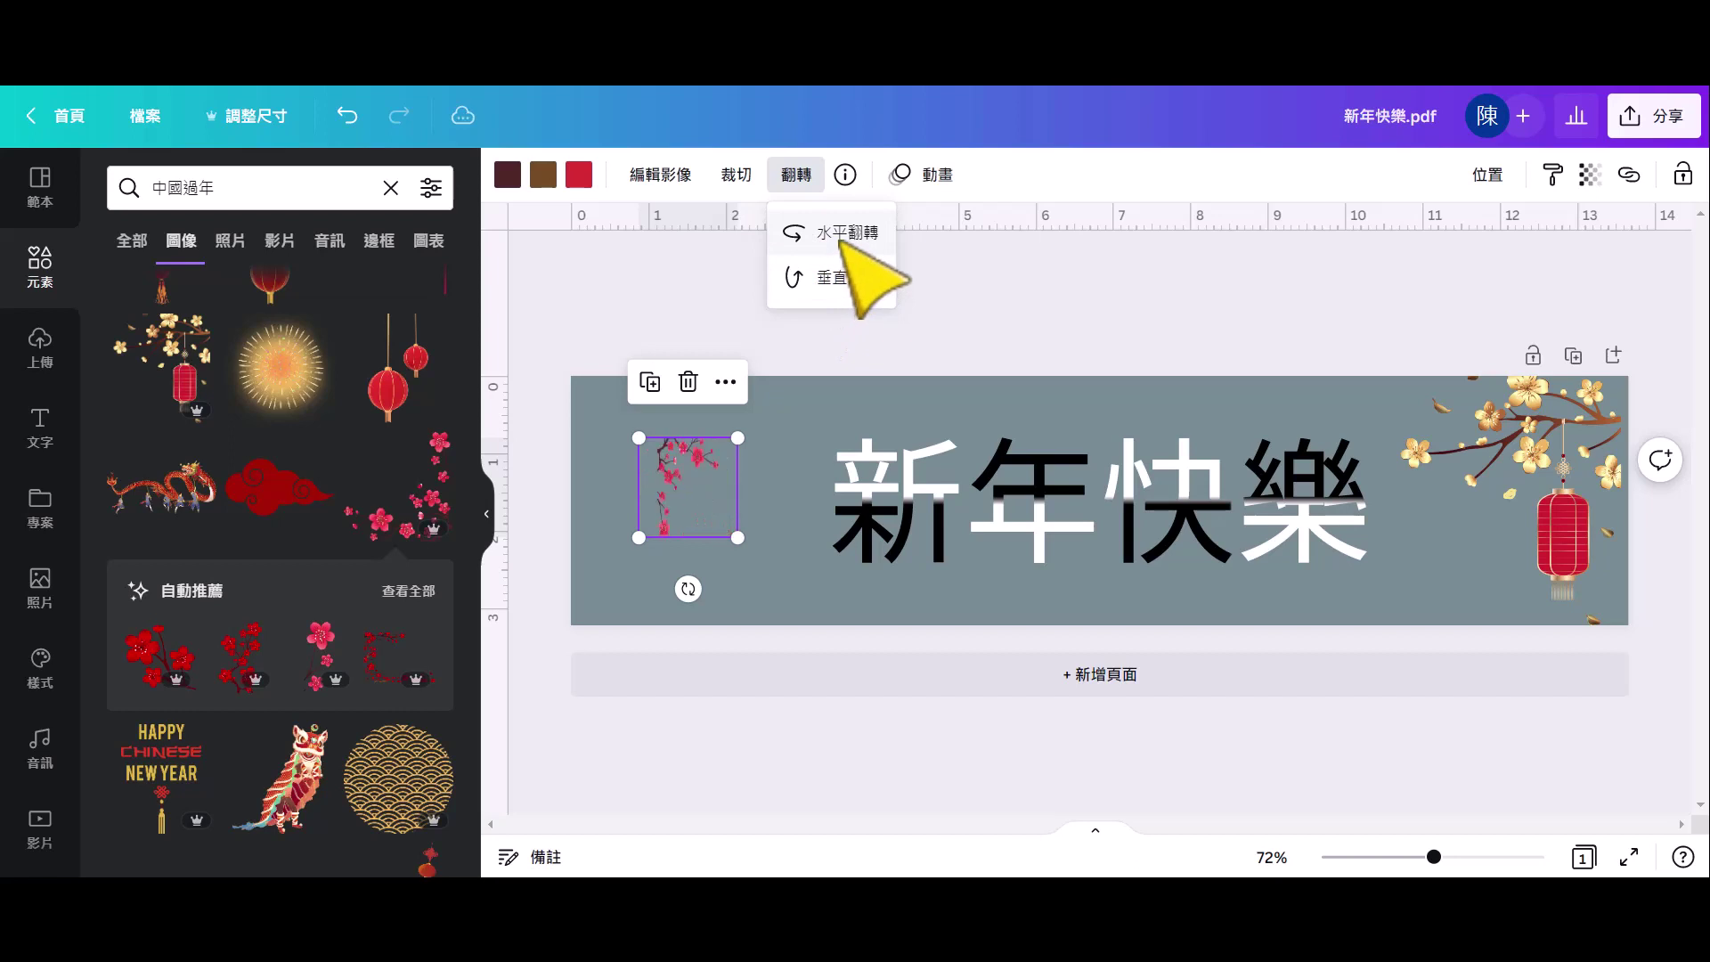
click(841, 233)
mouse_move(738, 538)
mouse_down()
mouse_move(824, 625)
mouse_move(726, 526)
mouse_move(732, 585)
mouse_move(797, 612)
mouse_move(813, 647)
mouse_up()
click(910, 604)
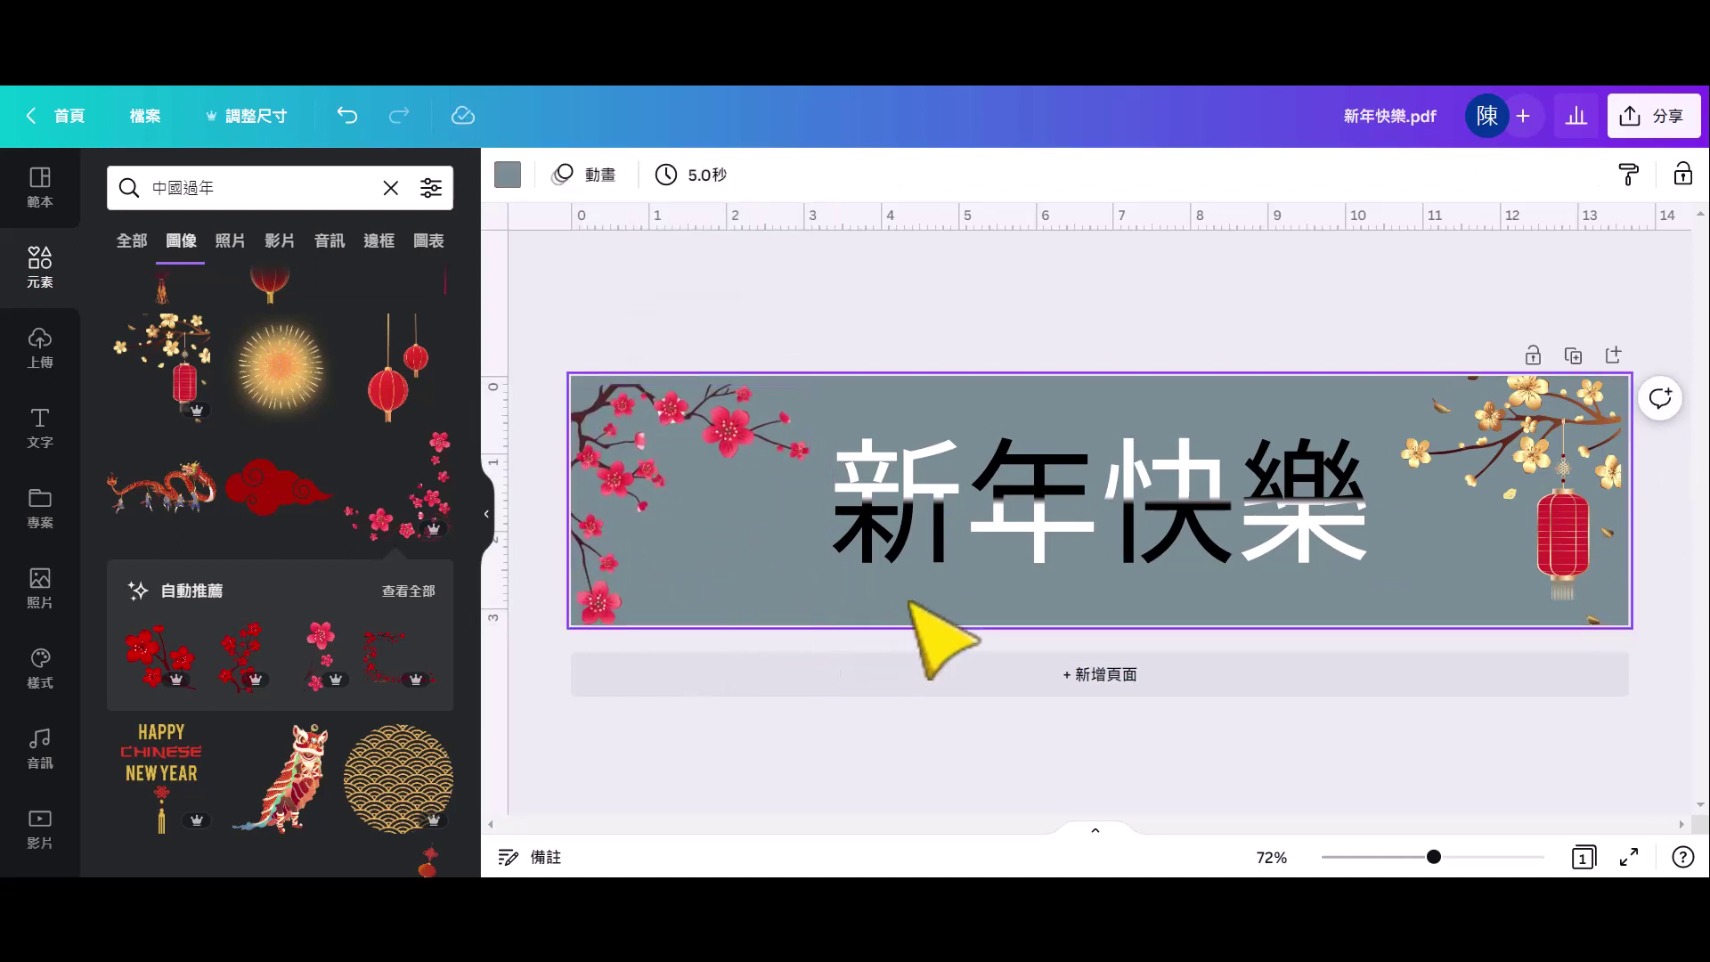
drag(835, 588, 1357, 474)
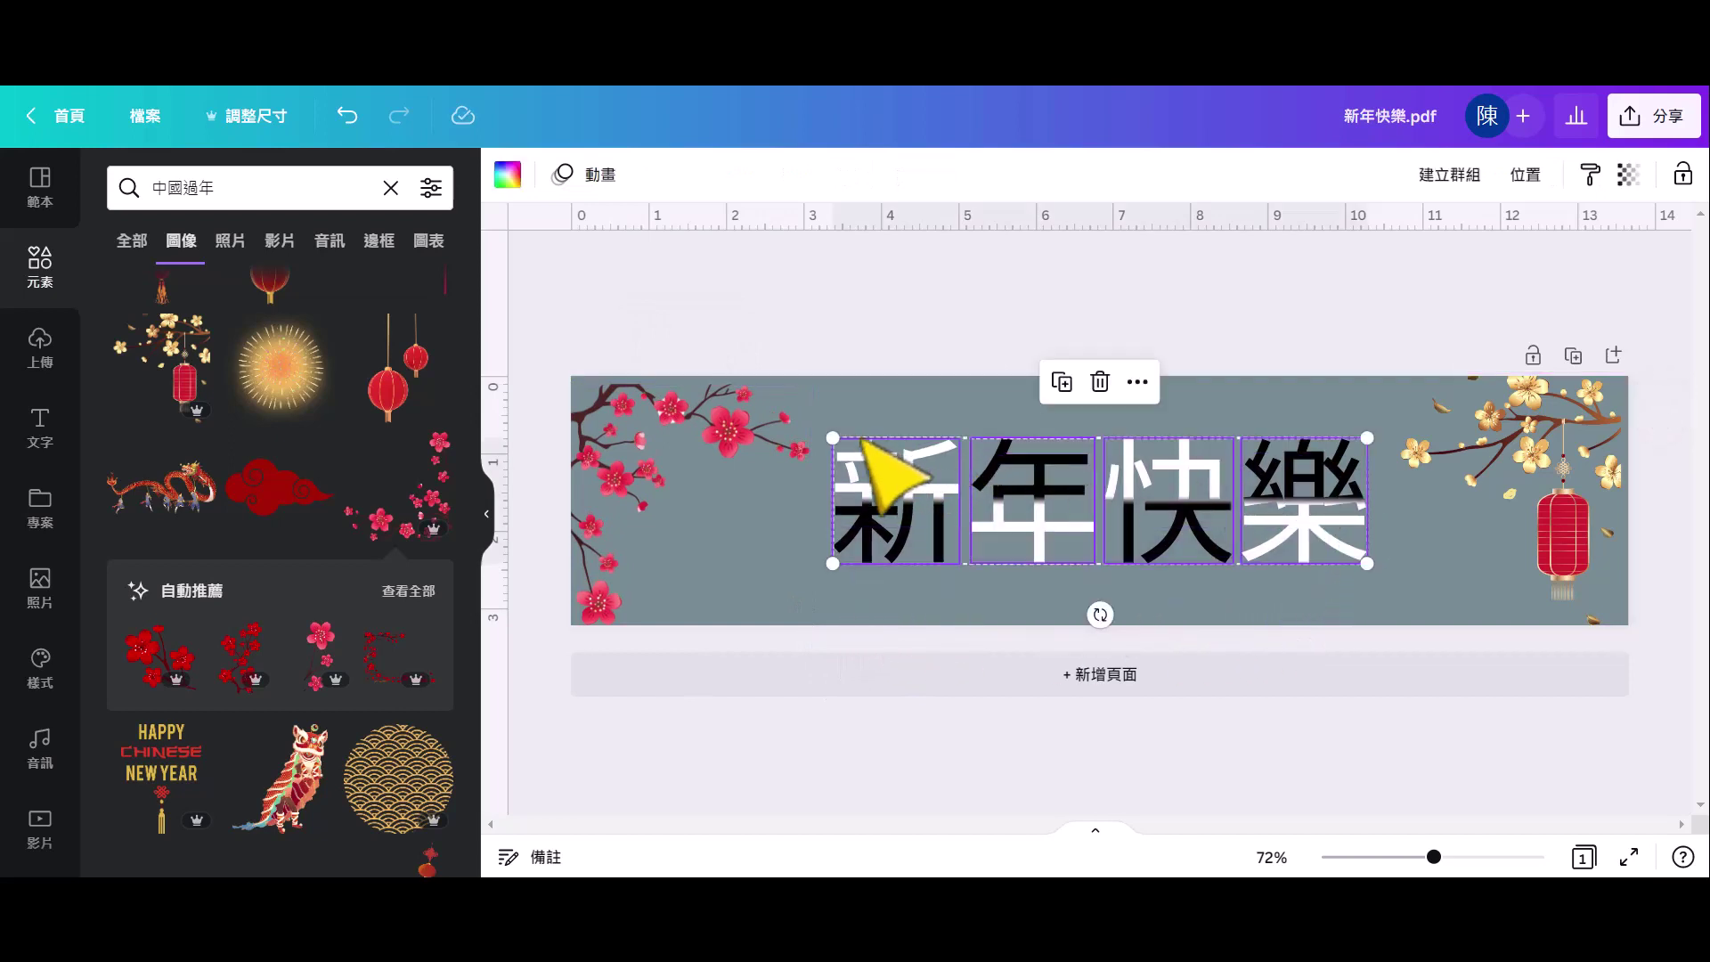
Shrink the heading slightly, then add pink rabbit ears above 樂
drag(834, 436, 909, 521)
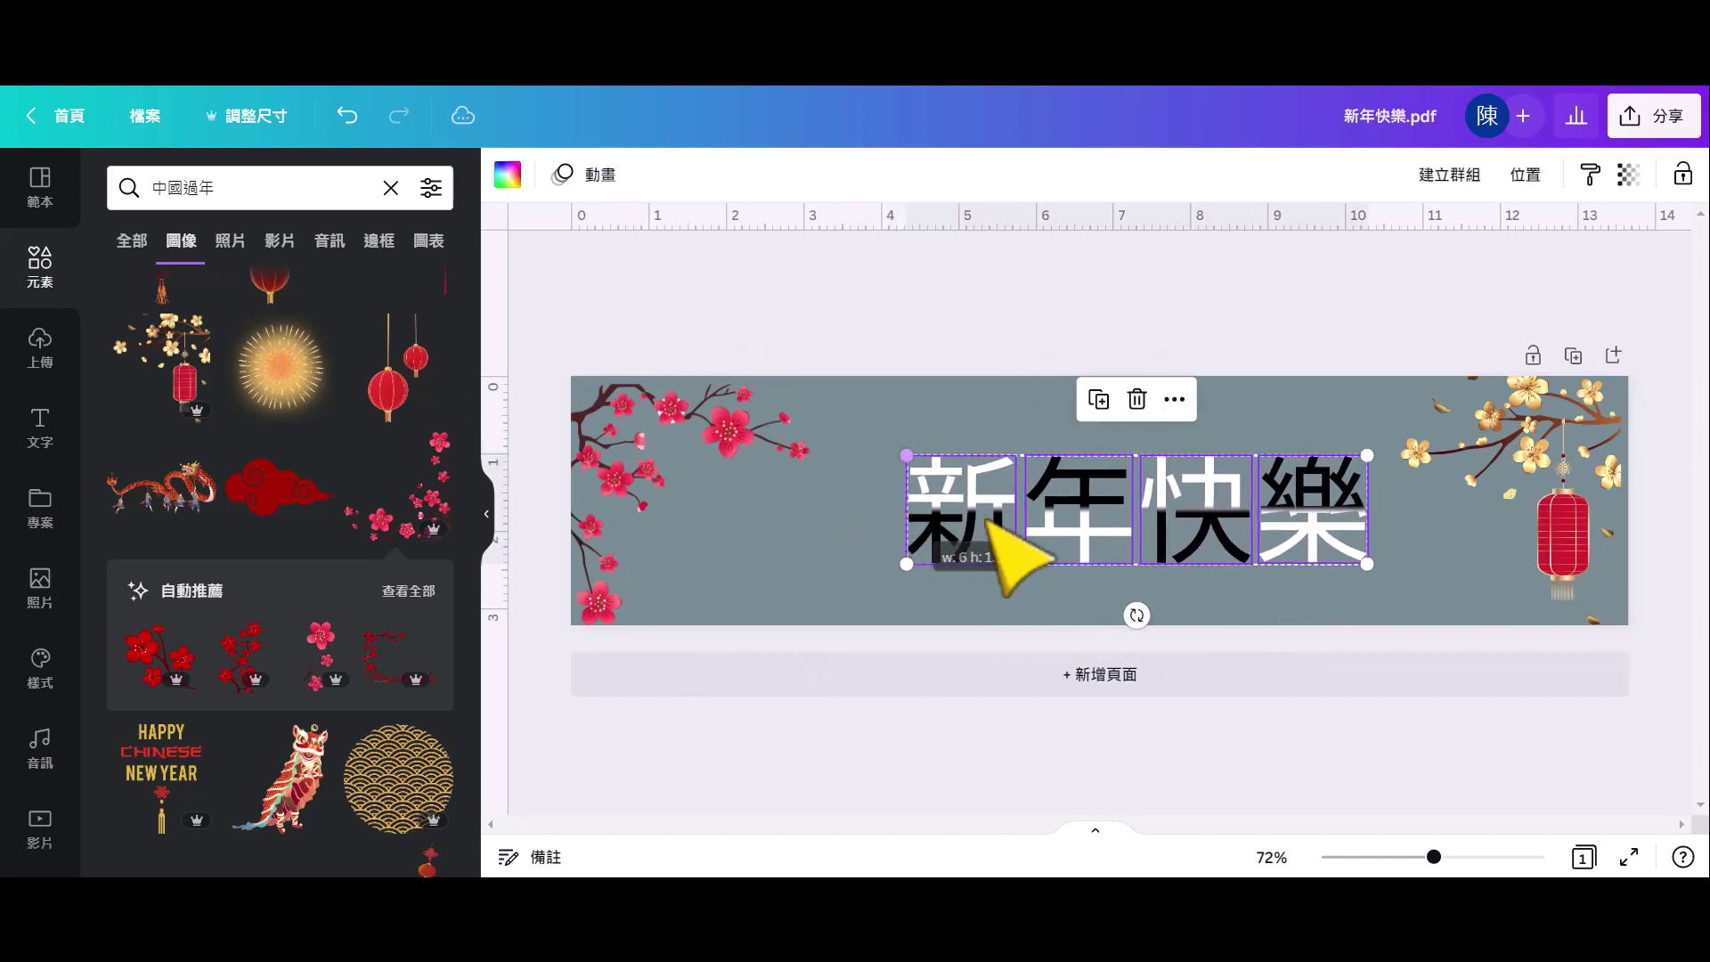
drag(1101, 532, 1069, 554)
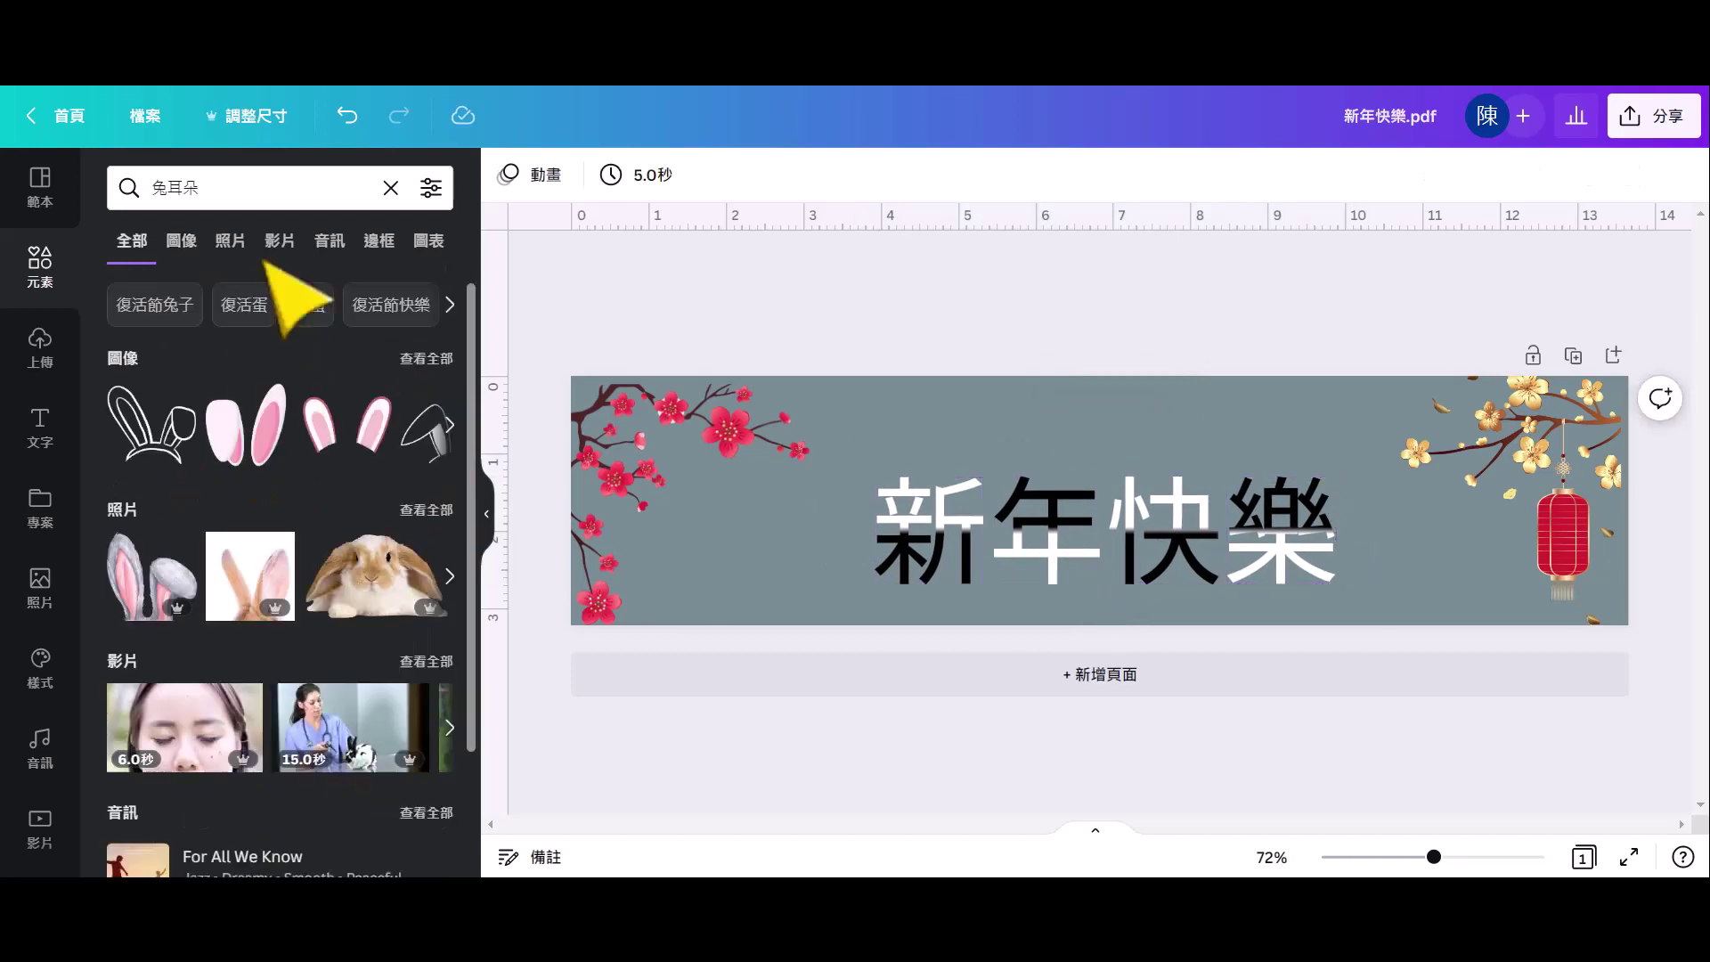
click(267, 423)
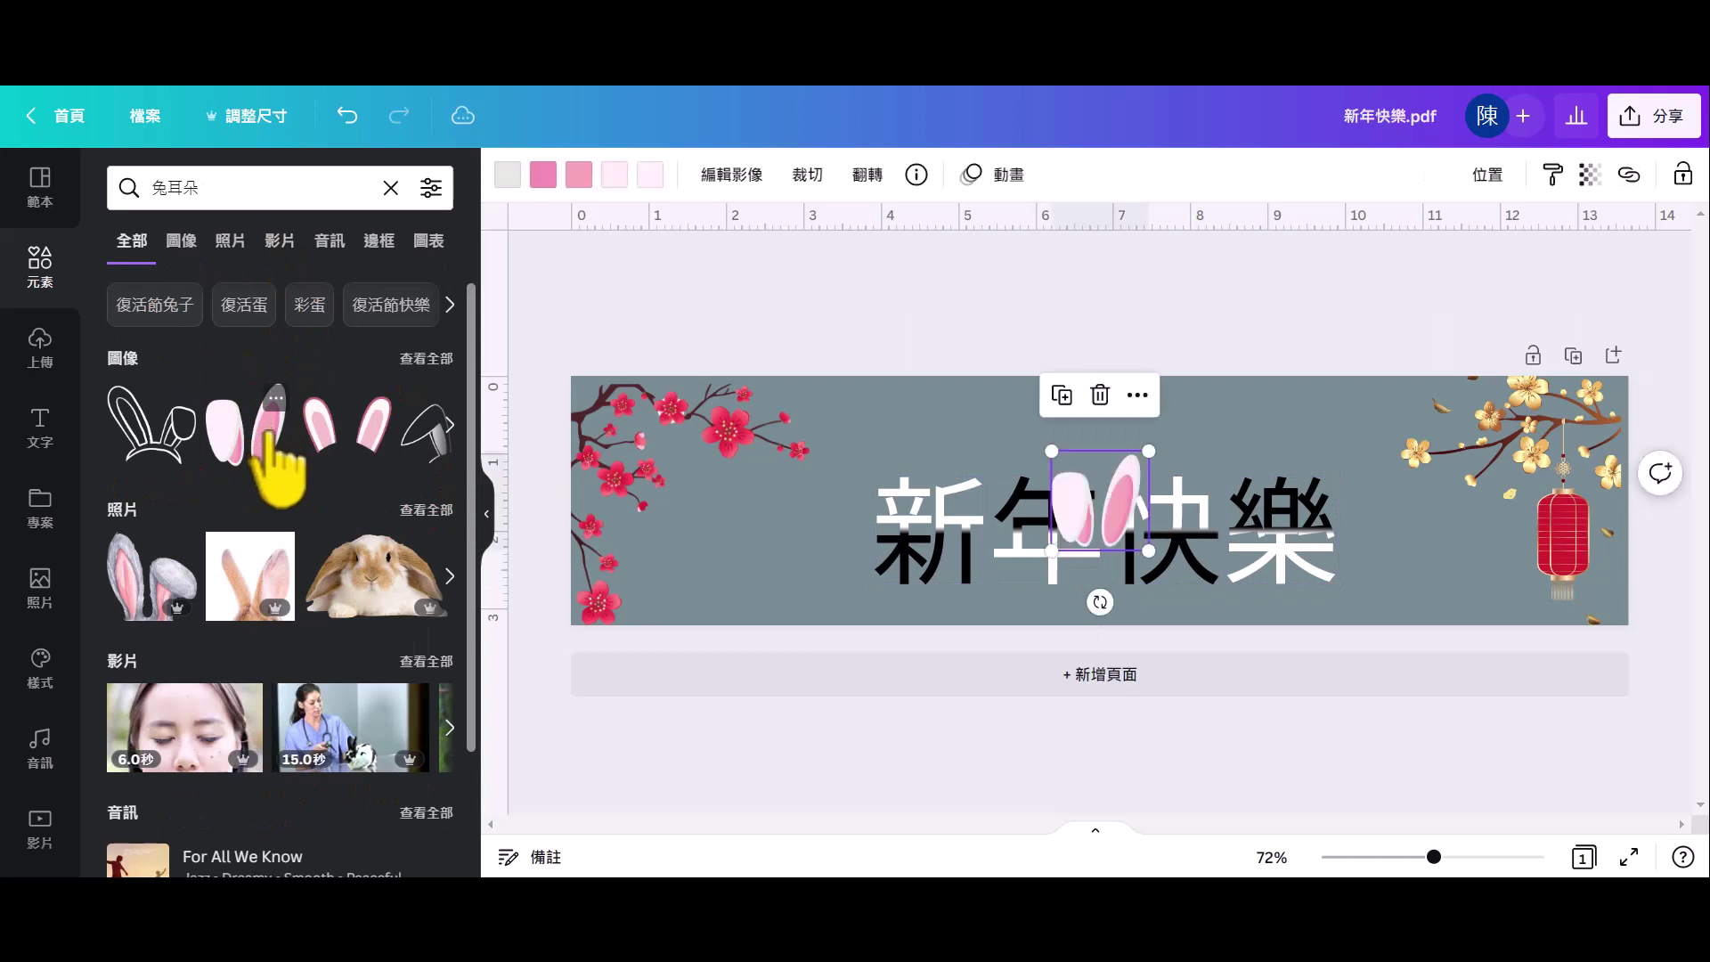
drag(1118, 537, 1305, 473)
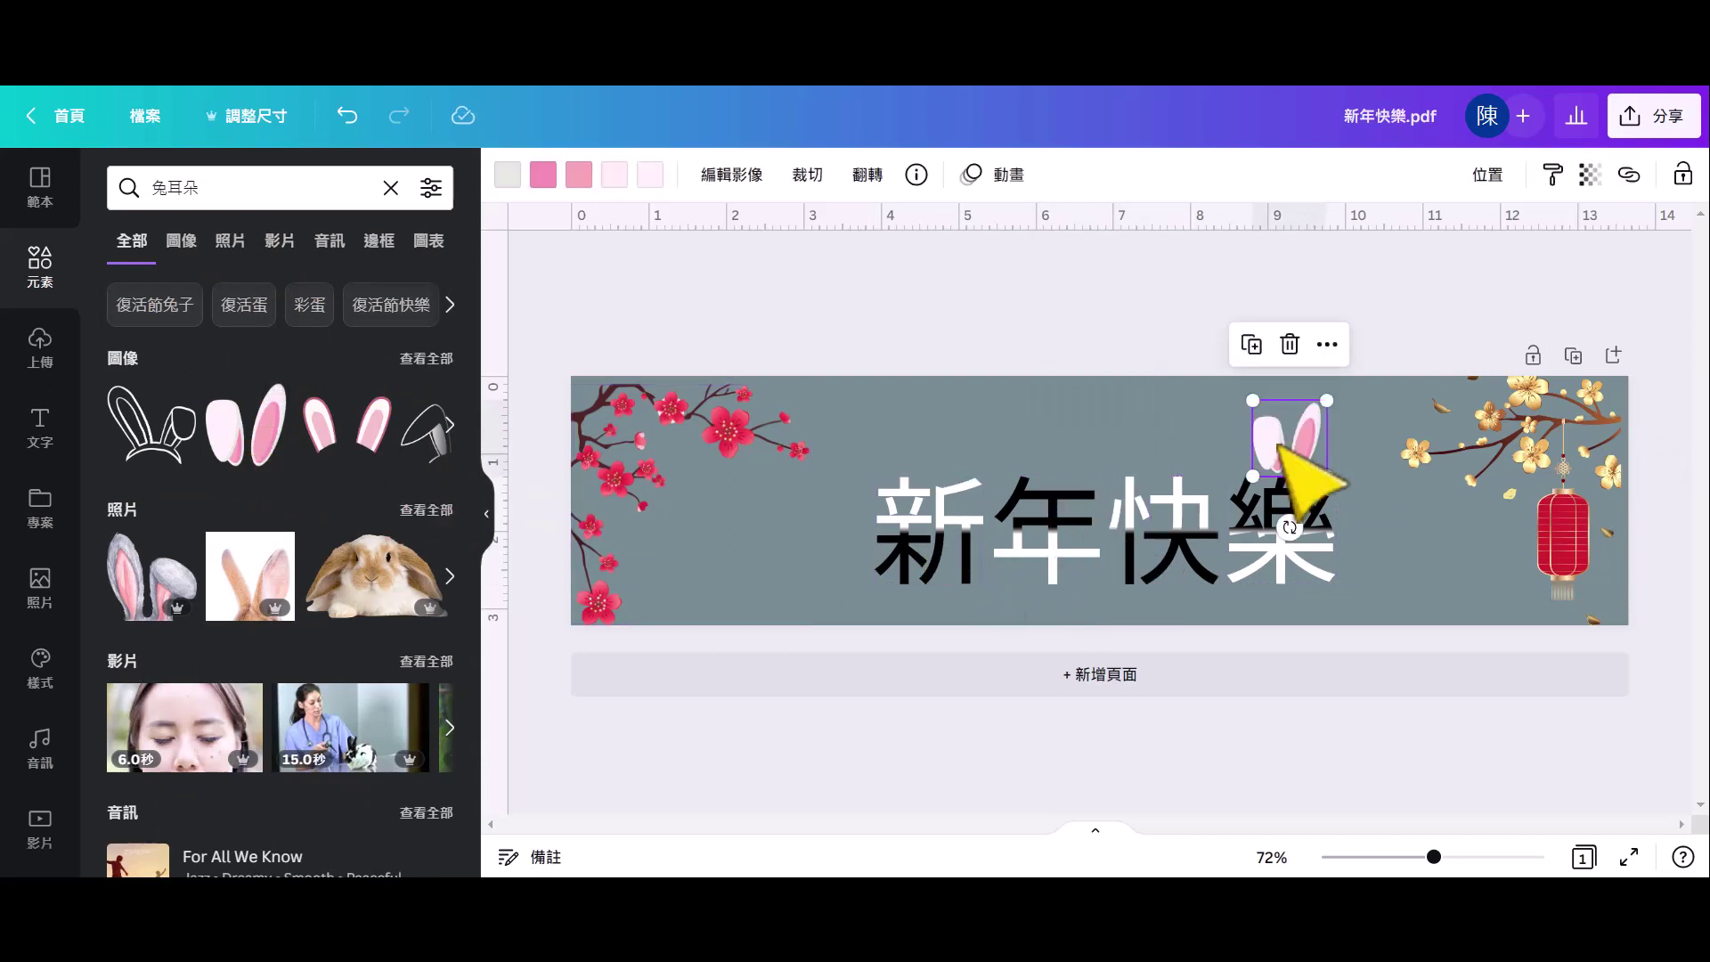
Make the rabbit ears slightly smaller, then place a square image on the new Instagram post
click(1394, 527)
click(1302, 455)
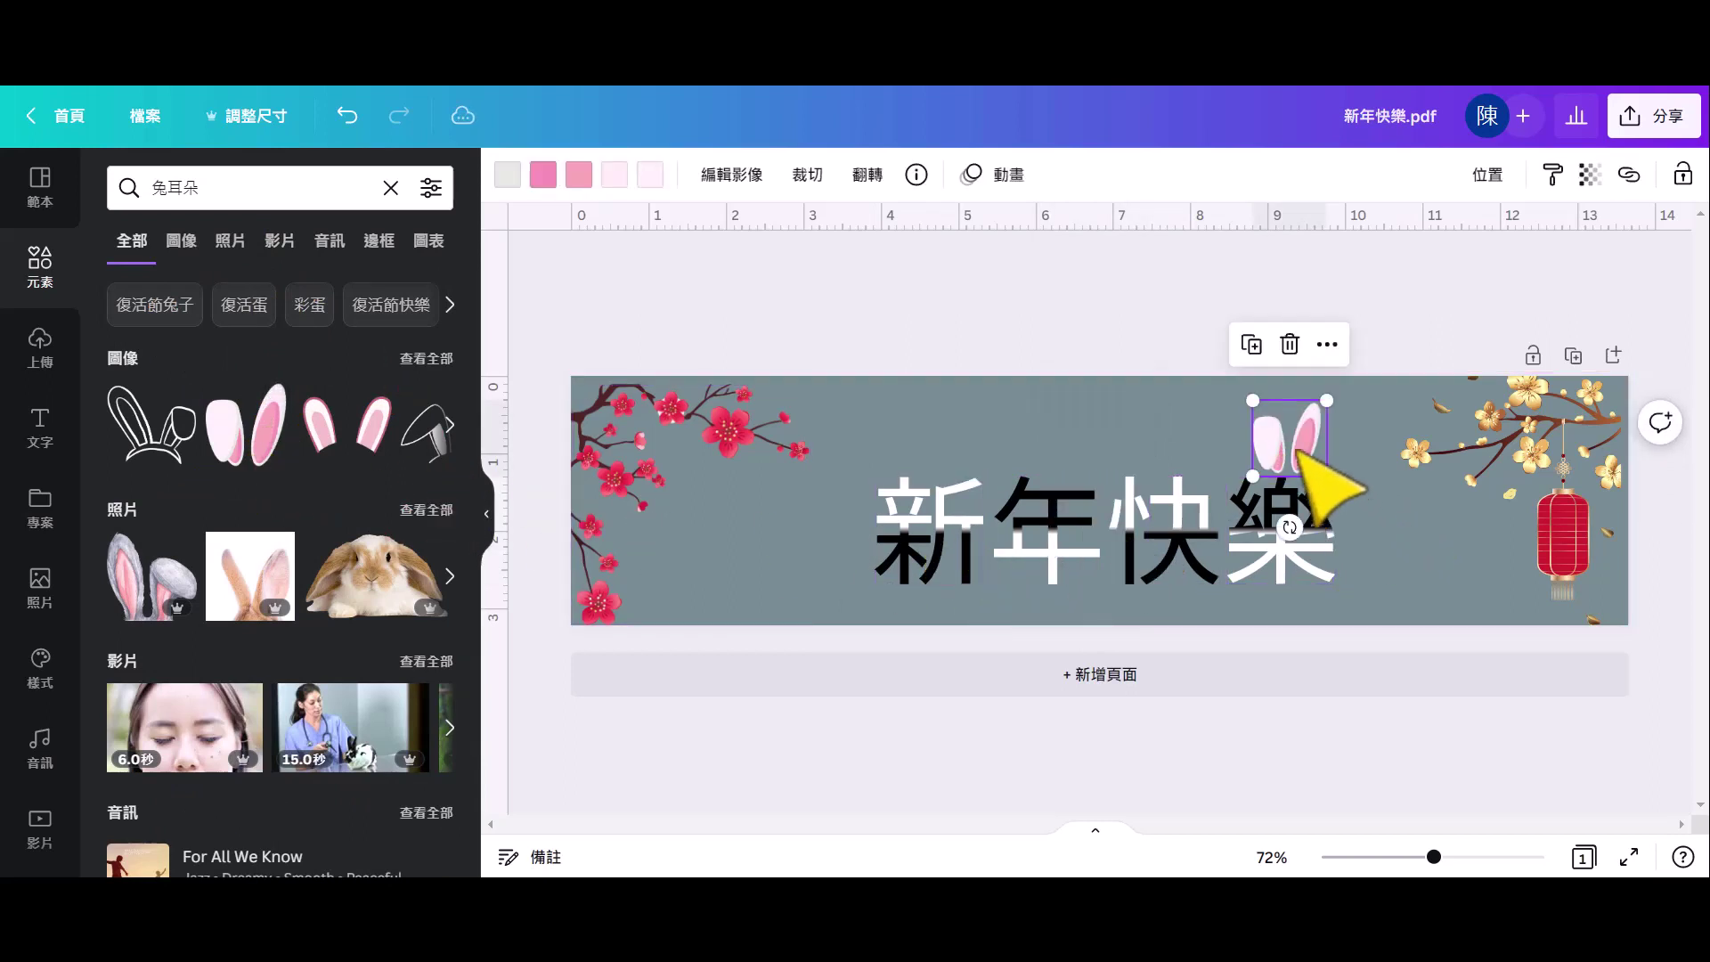
drag(1252, 398, 1245, 392)
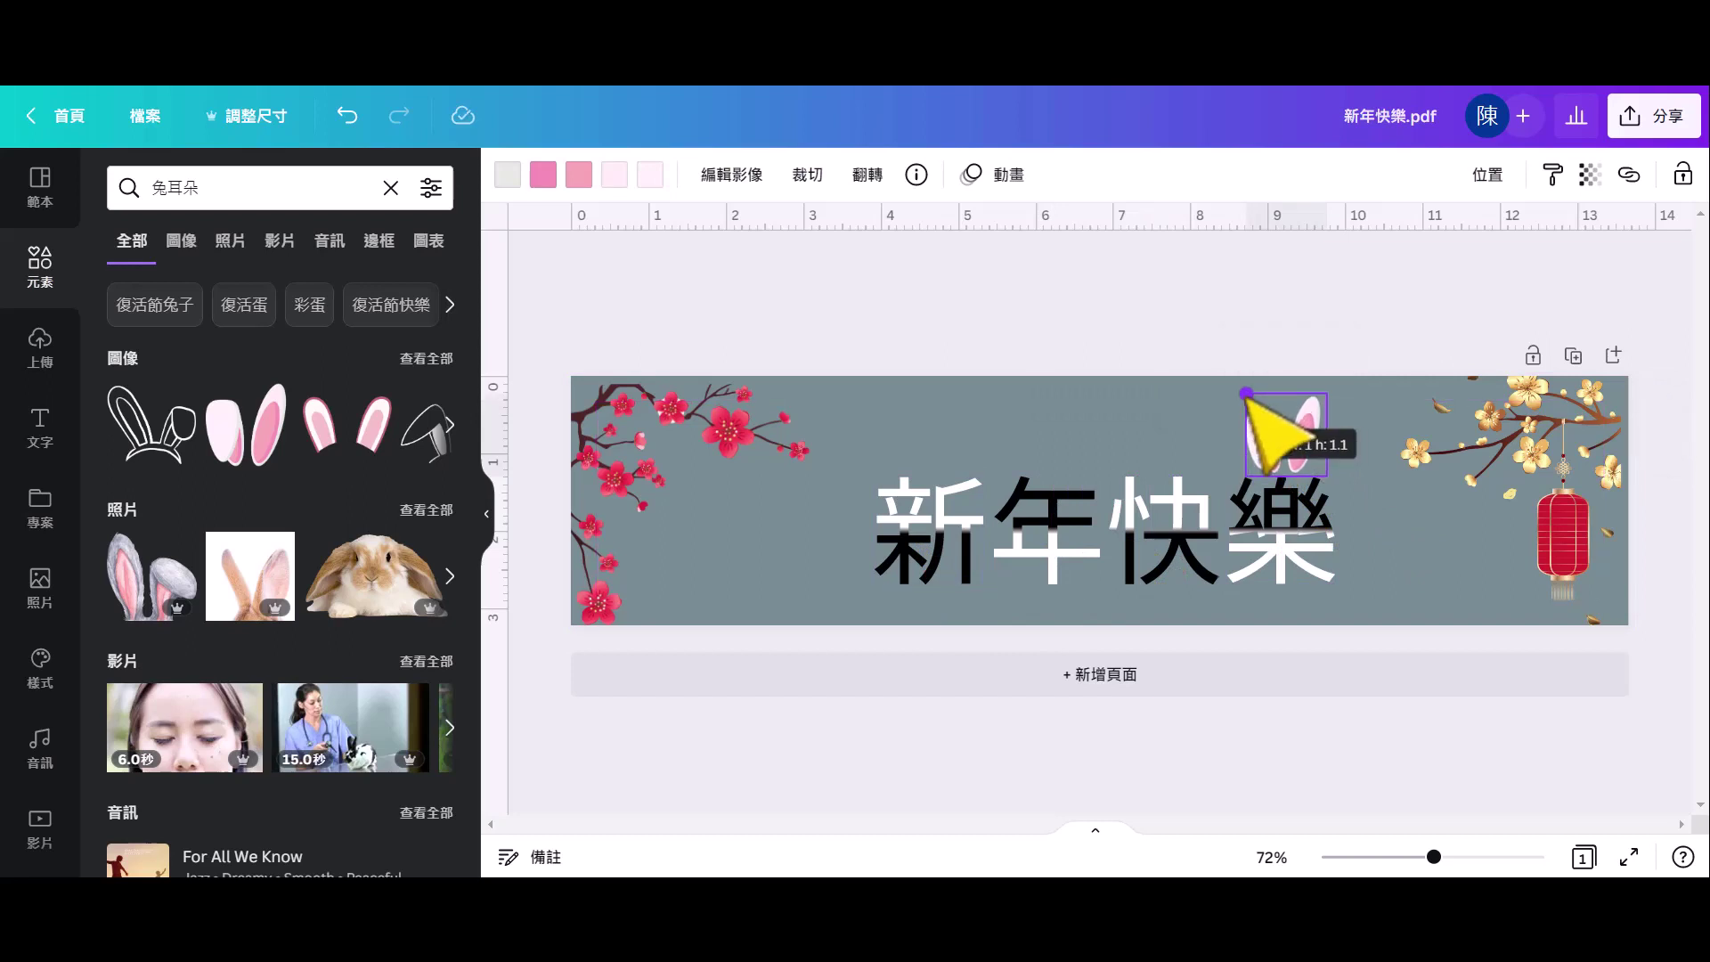
click(1387, 537)
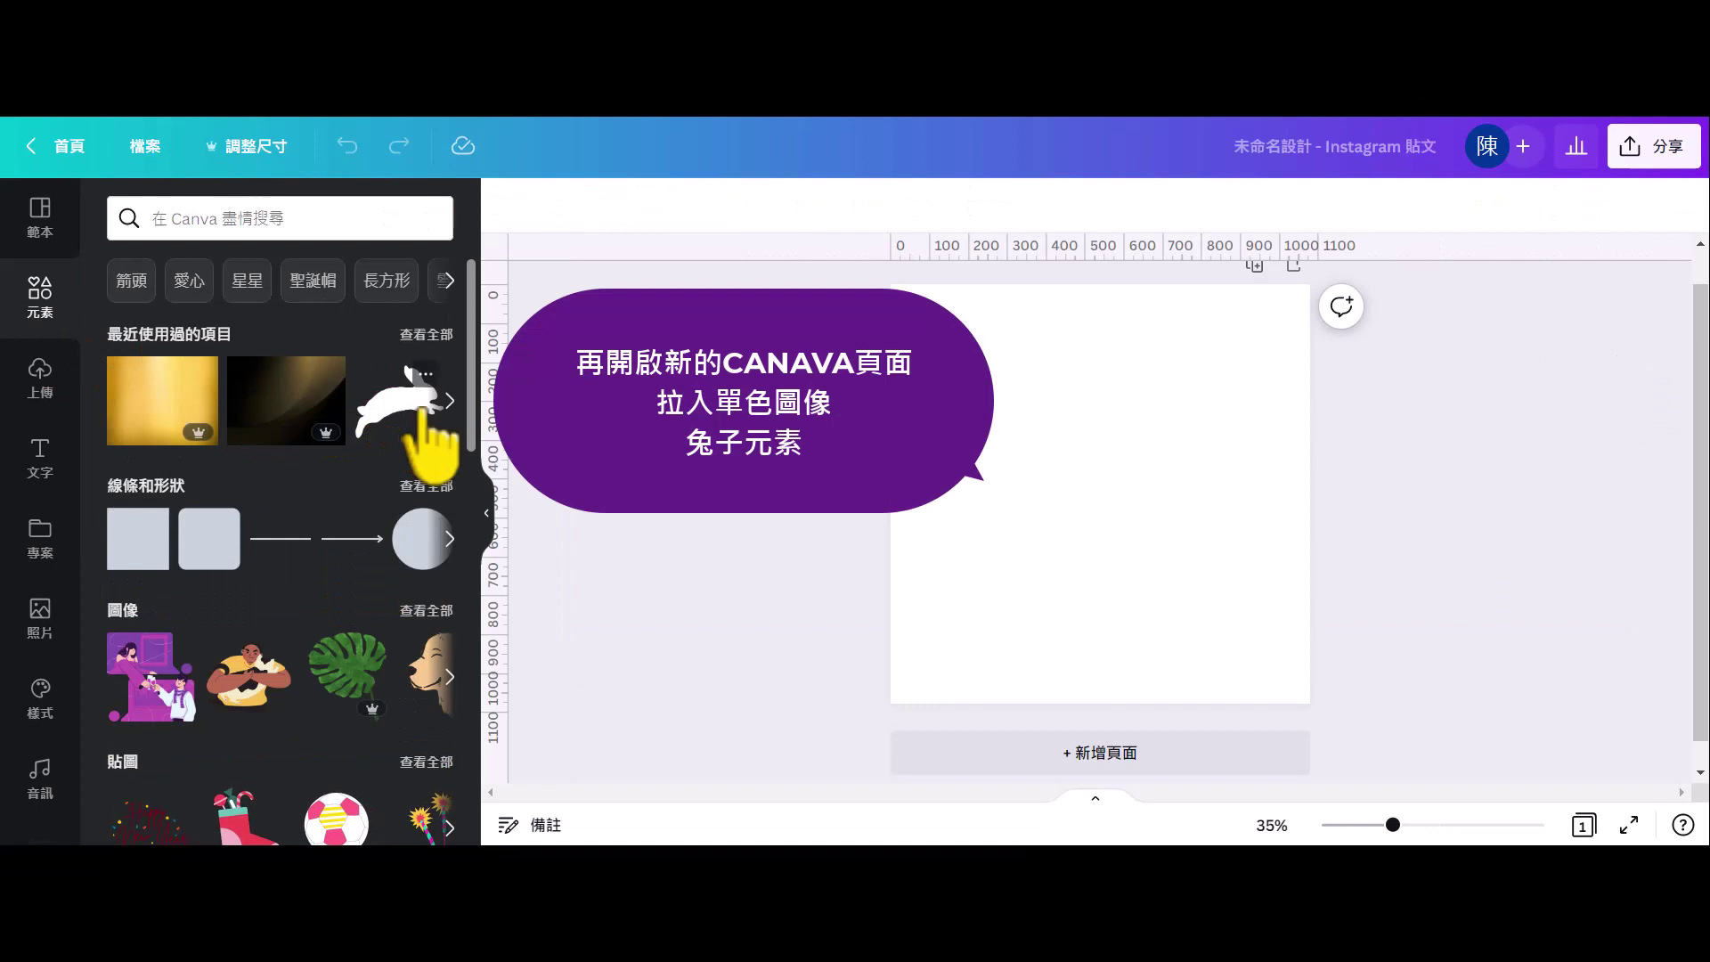
click(422, 417)
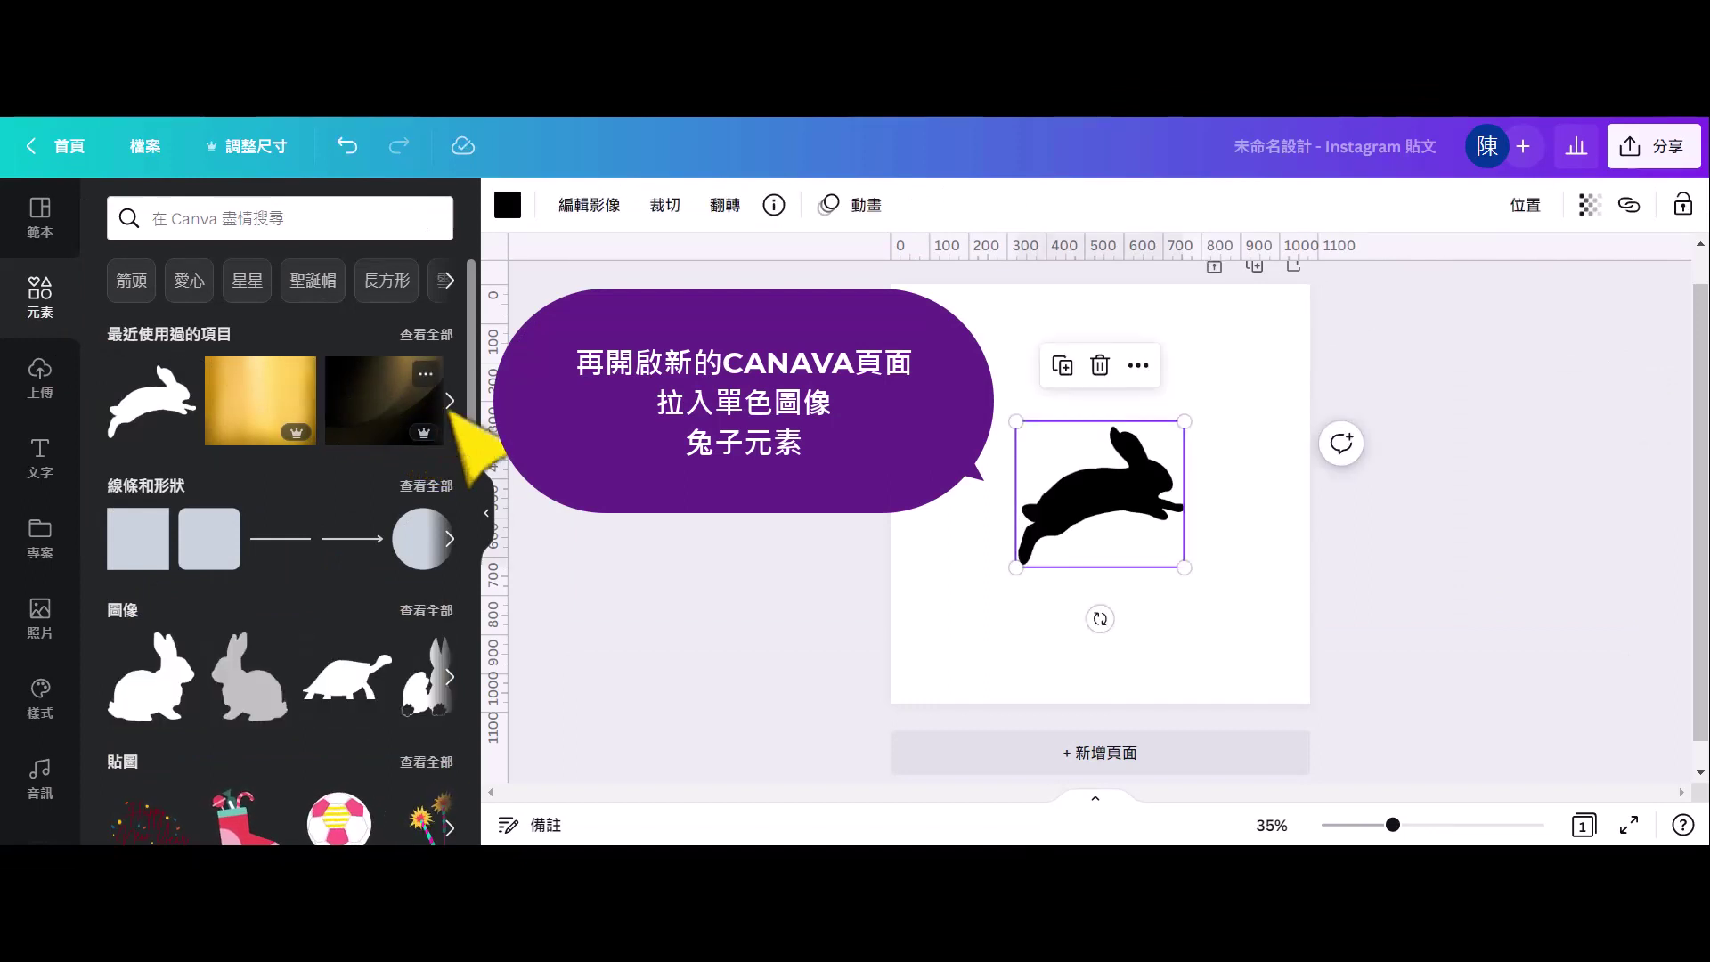
Download the rabbit silhouette design as an SVG instead of PNG
click(1638, 150)
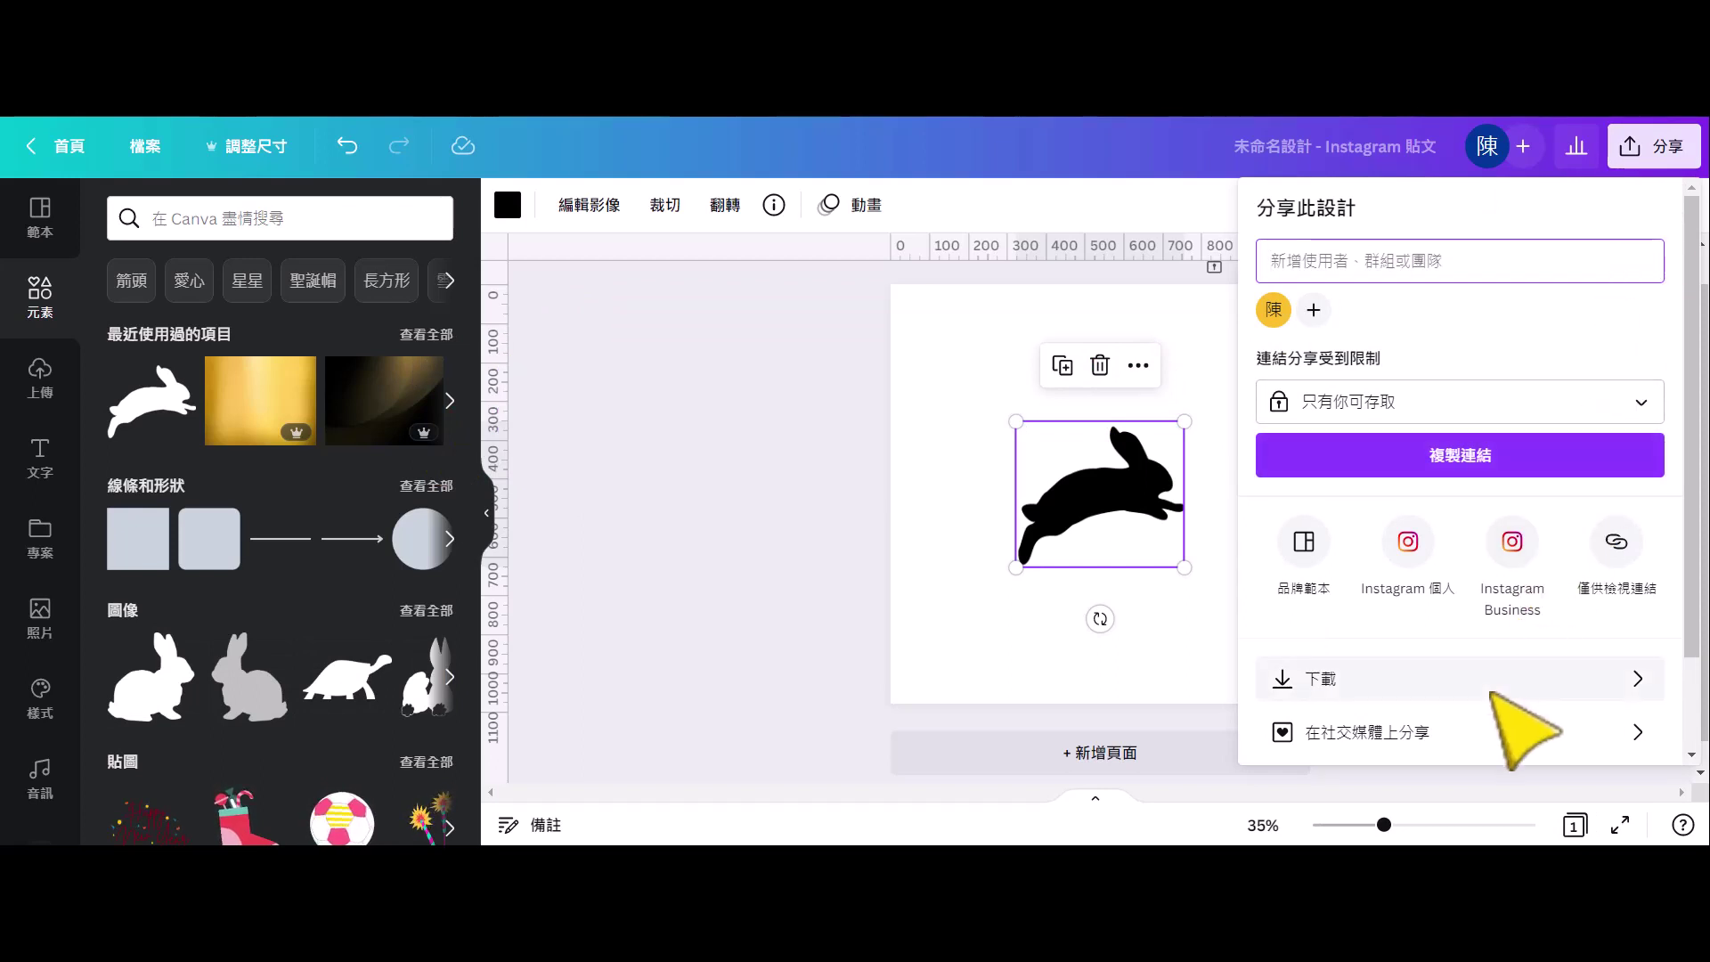
click(1493, 694)
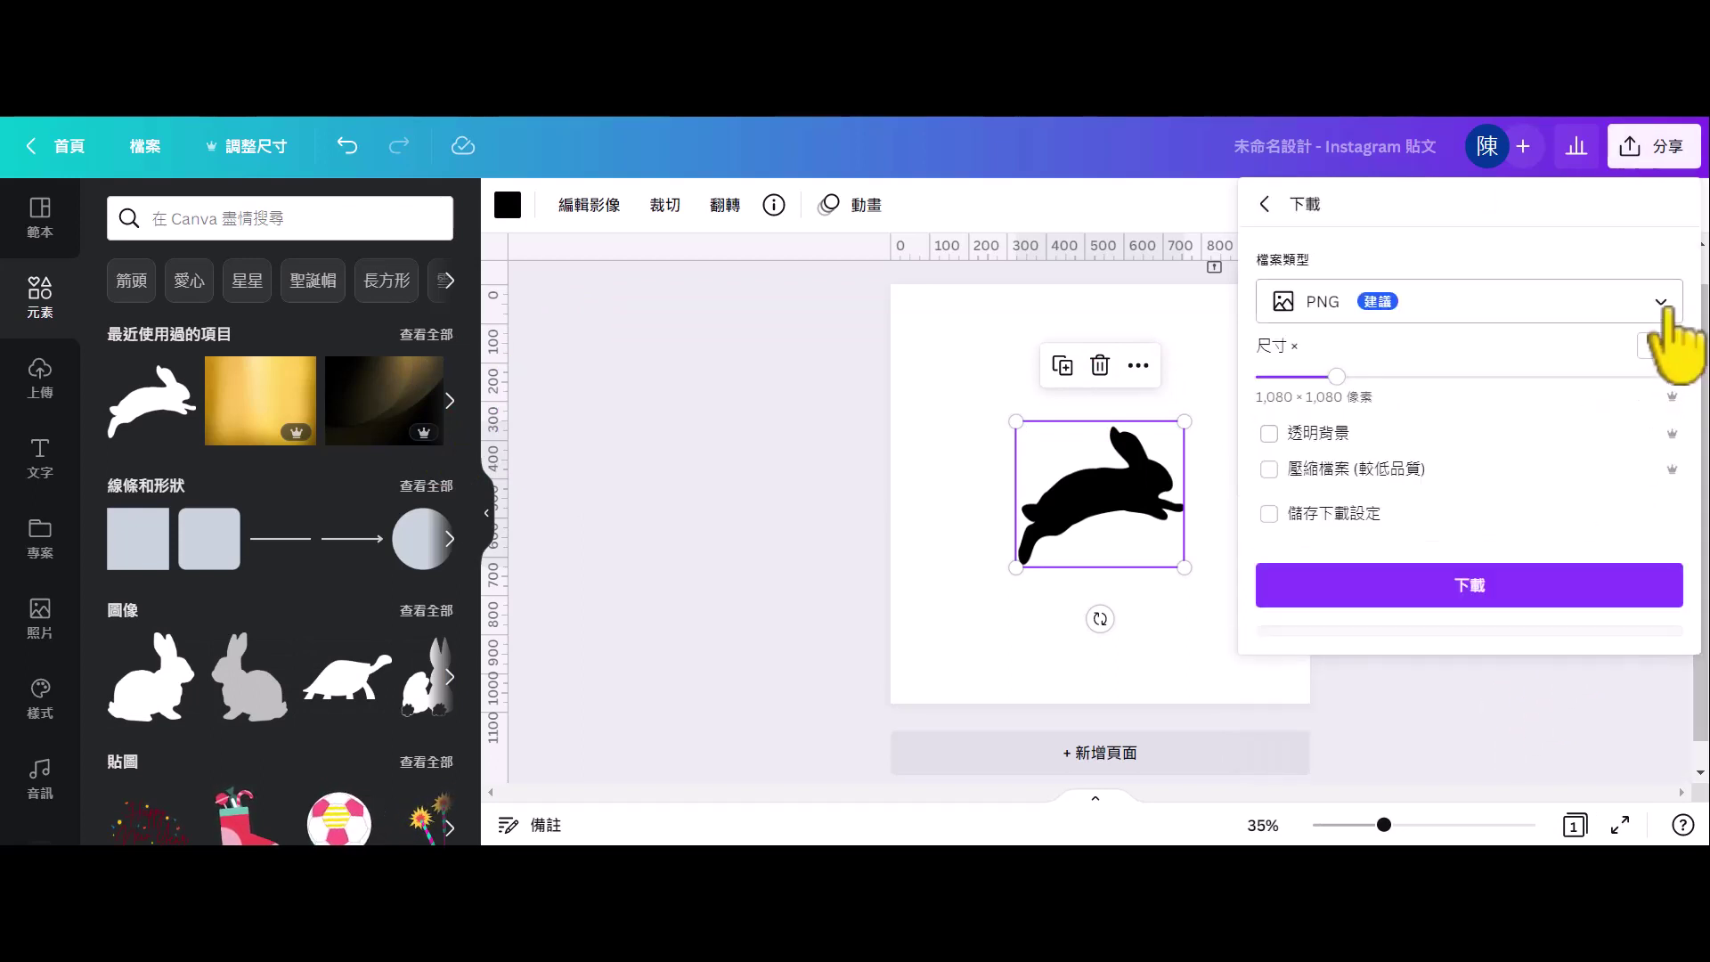
click(1660, 302)
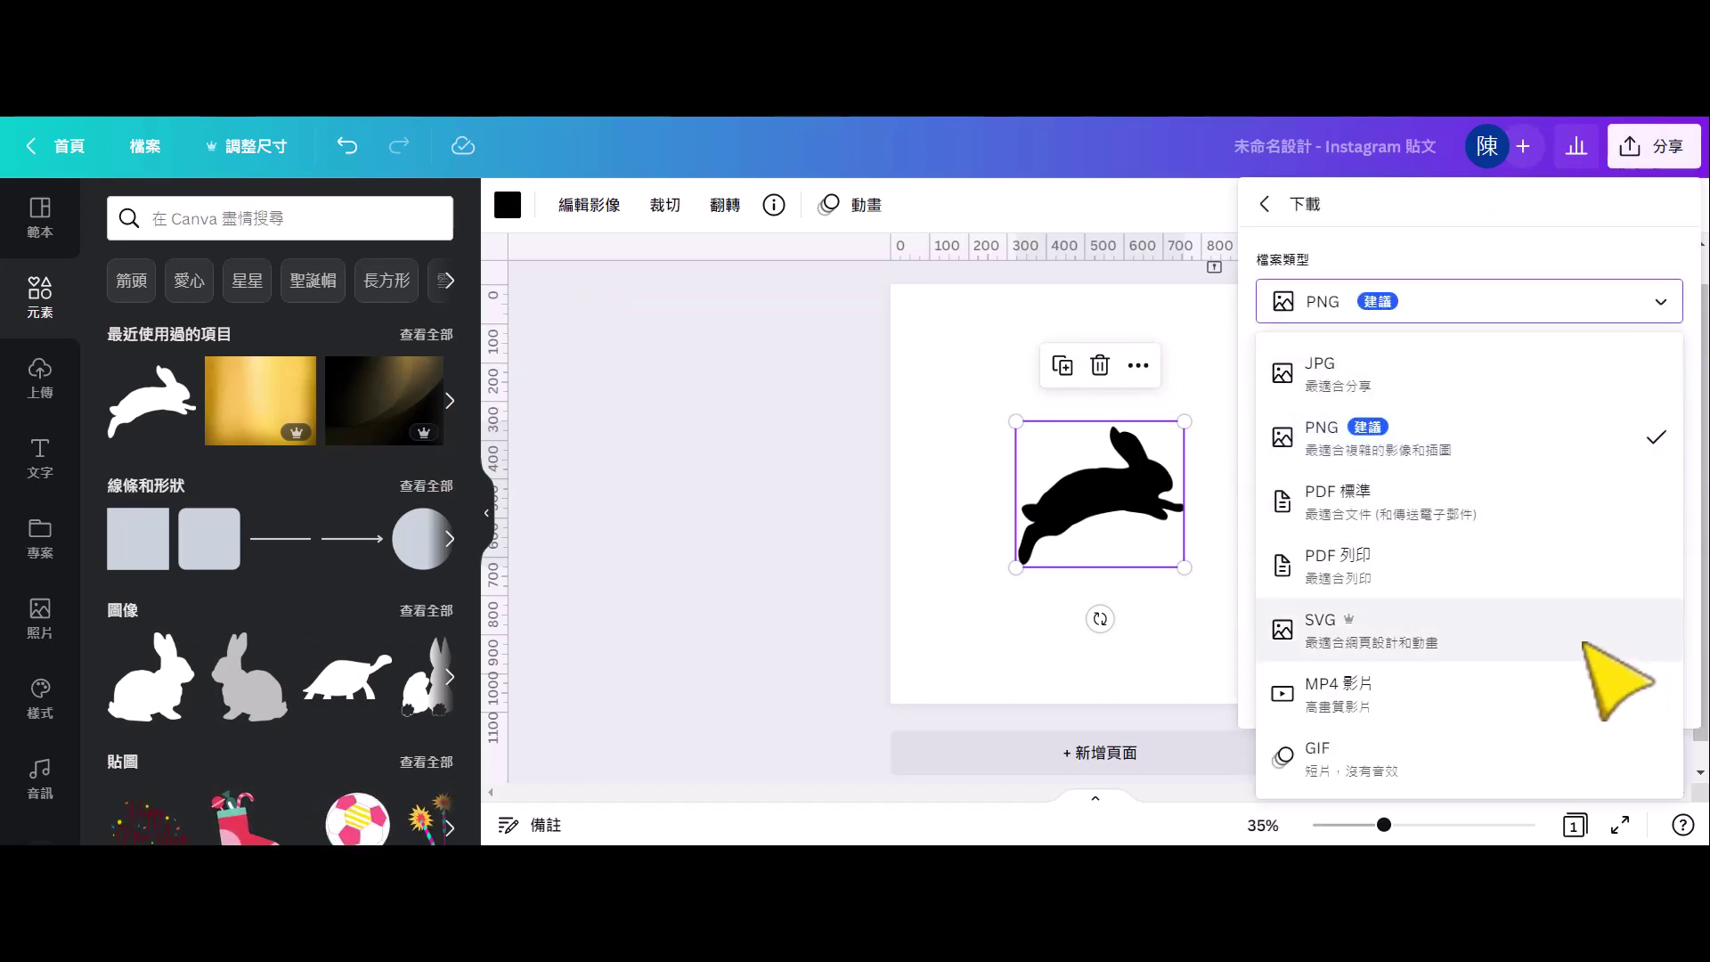
click(1587, 641)
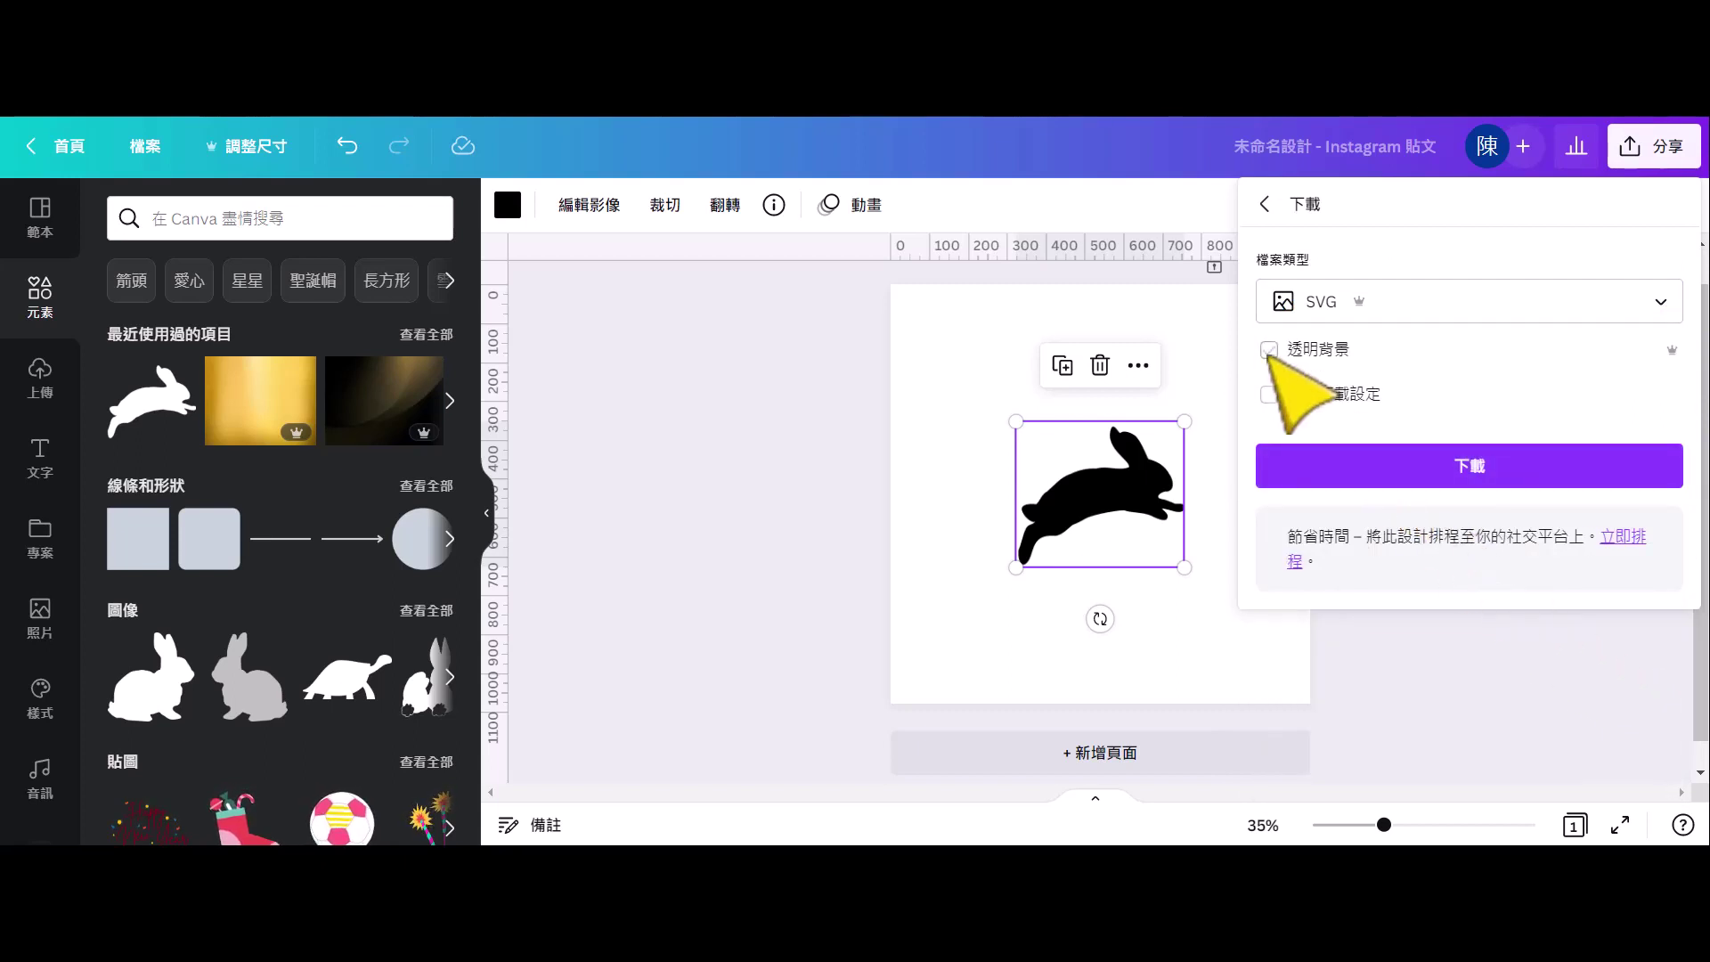
click(1371, 464)
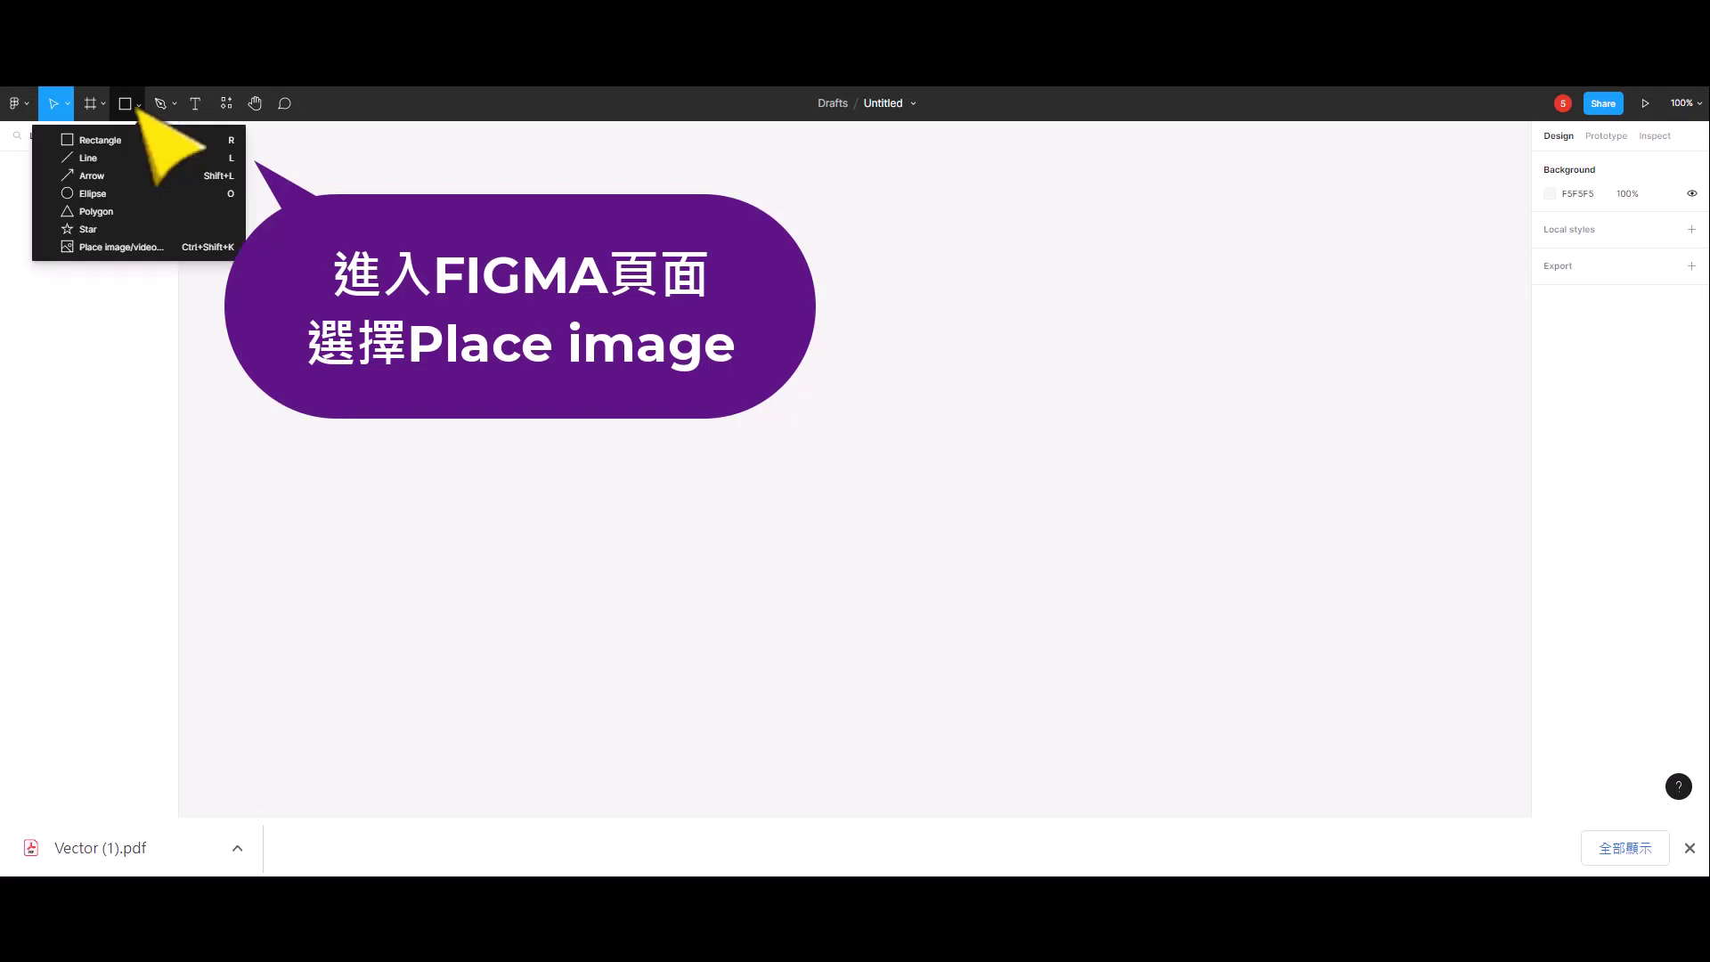
Place the downloaded rabbit SVG on the Figma canvas and select its vector
click(169, 247)
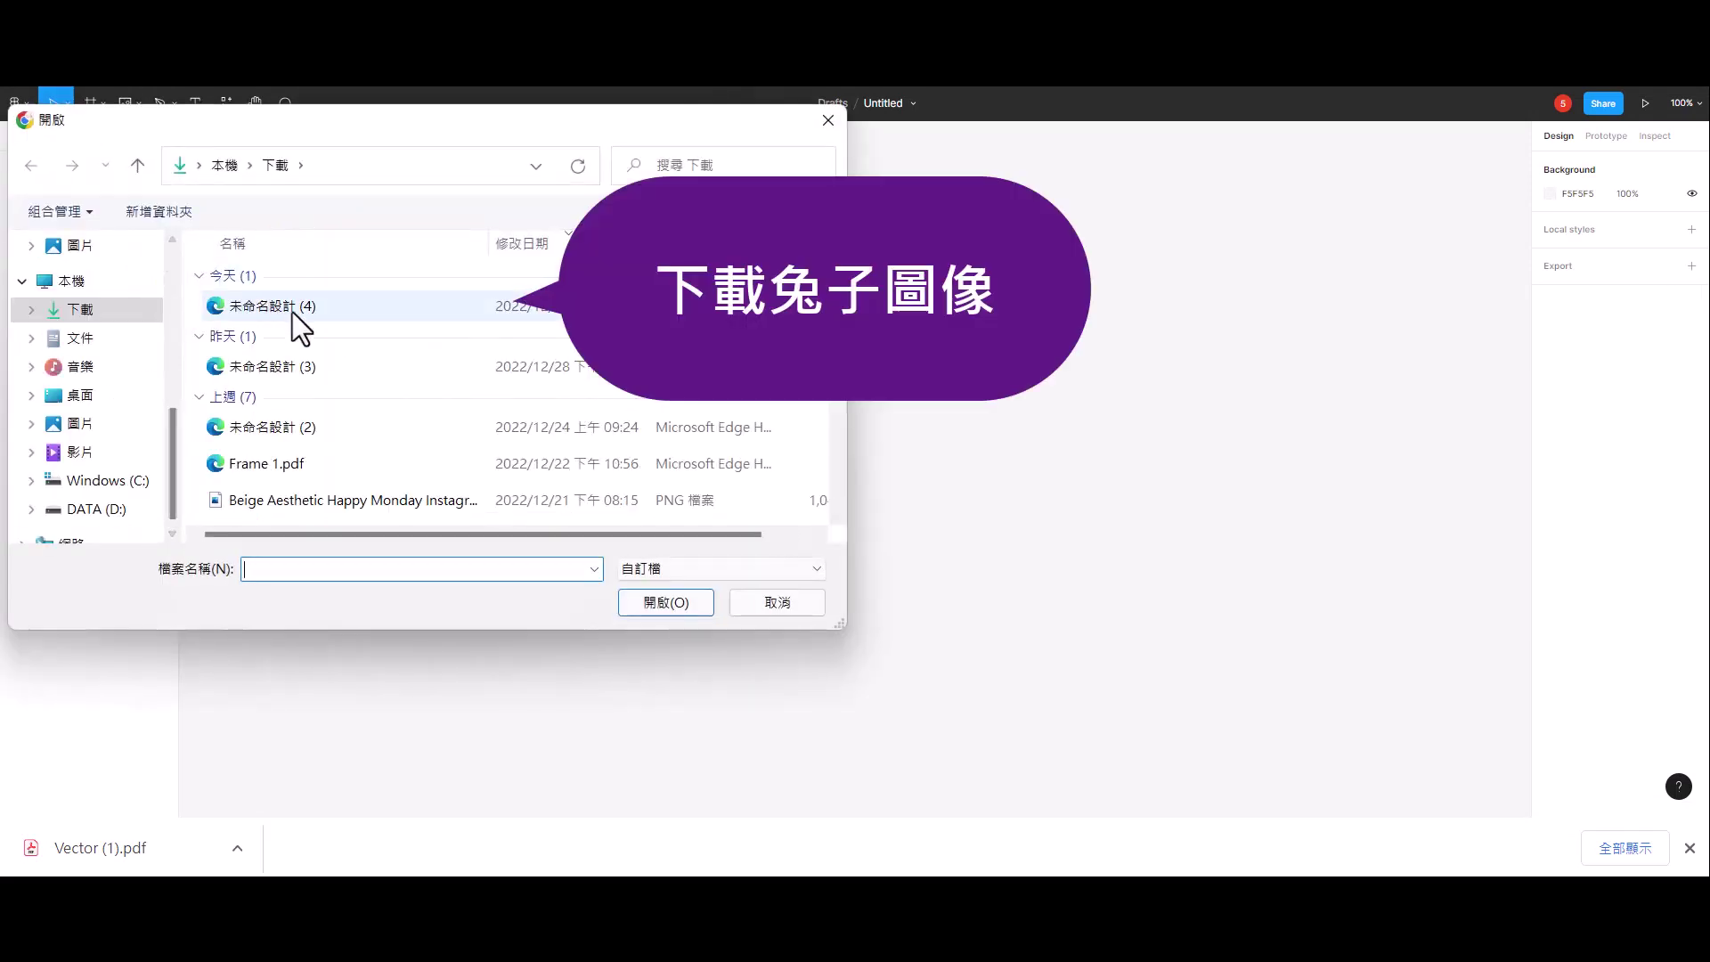
click(292, 308)
click(654, 604)
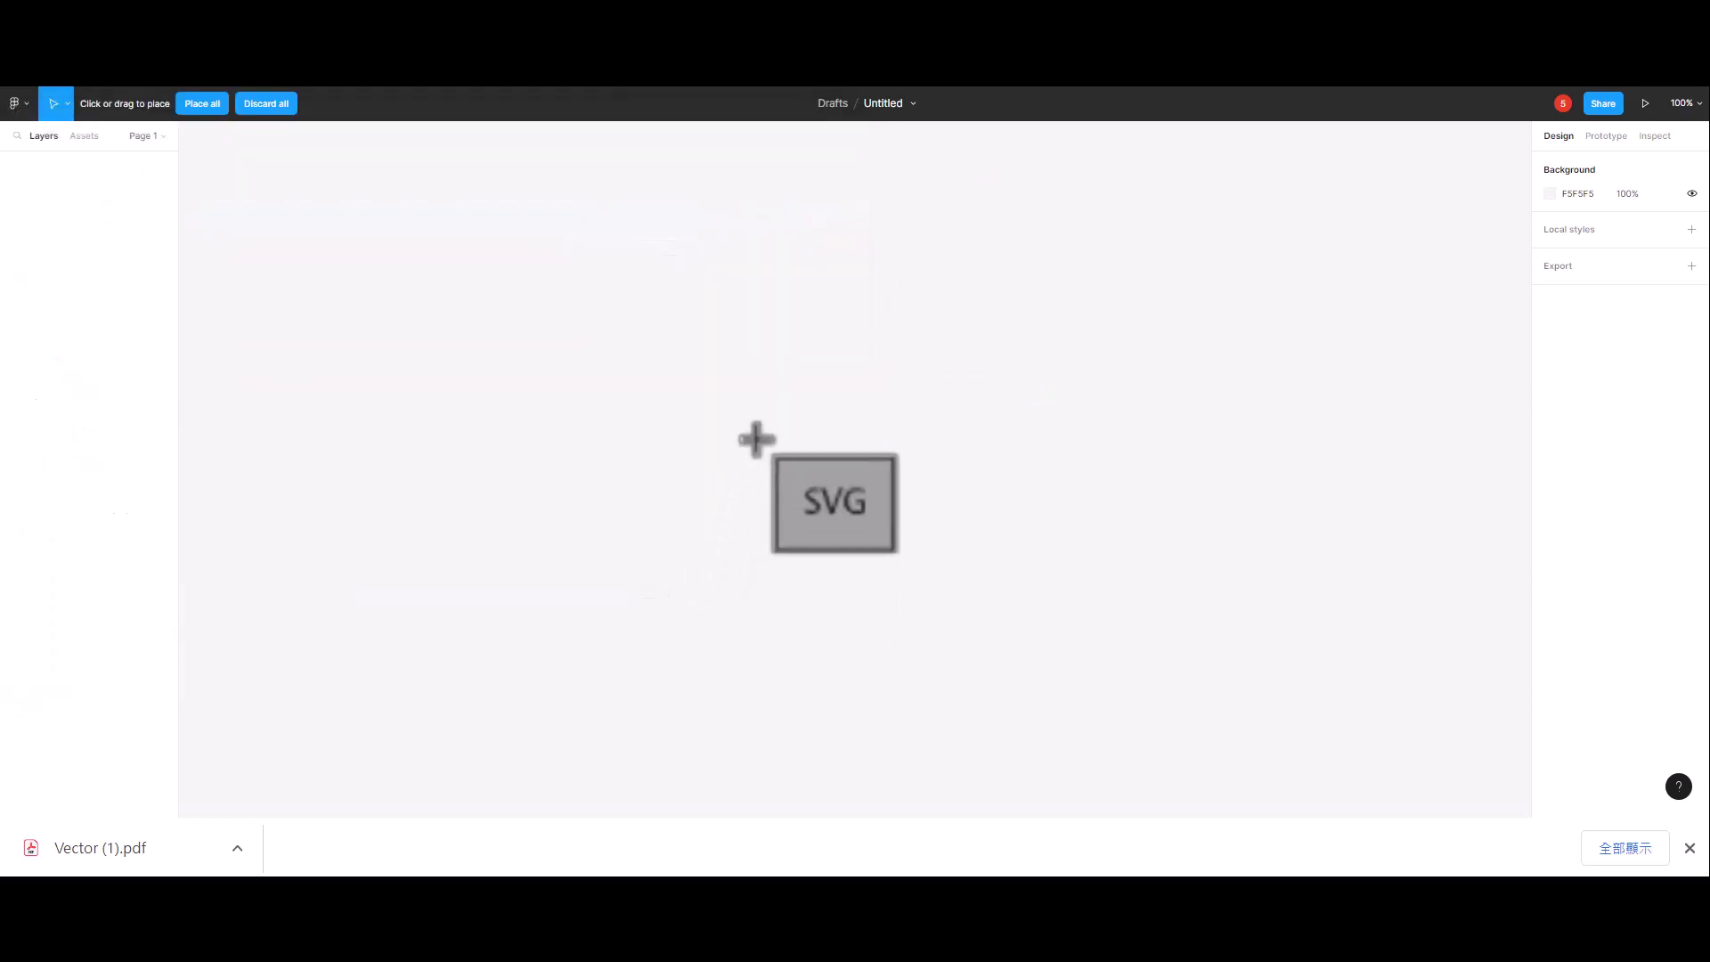
click(761, 432)
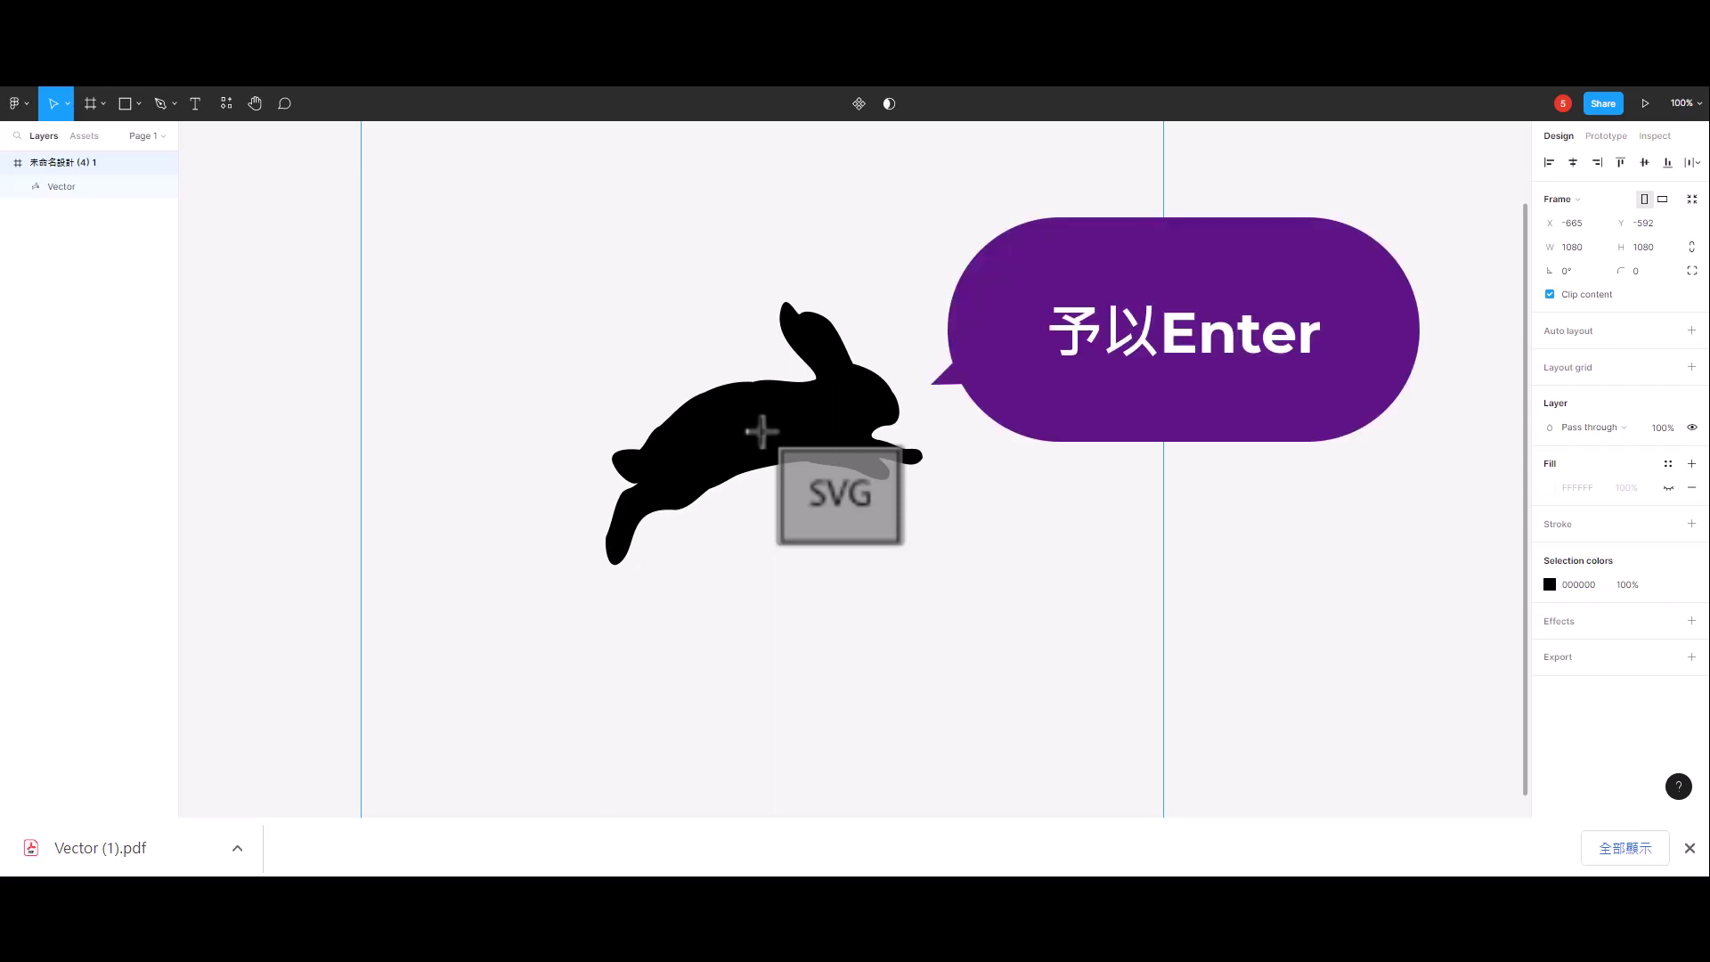
key(Return)
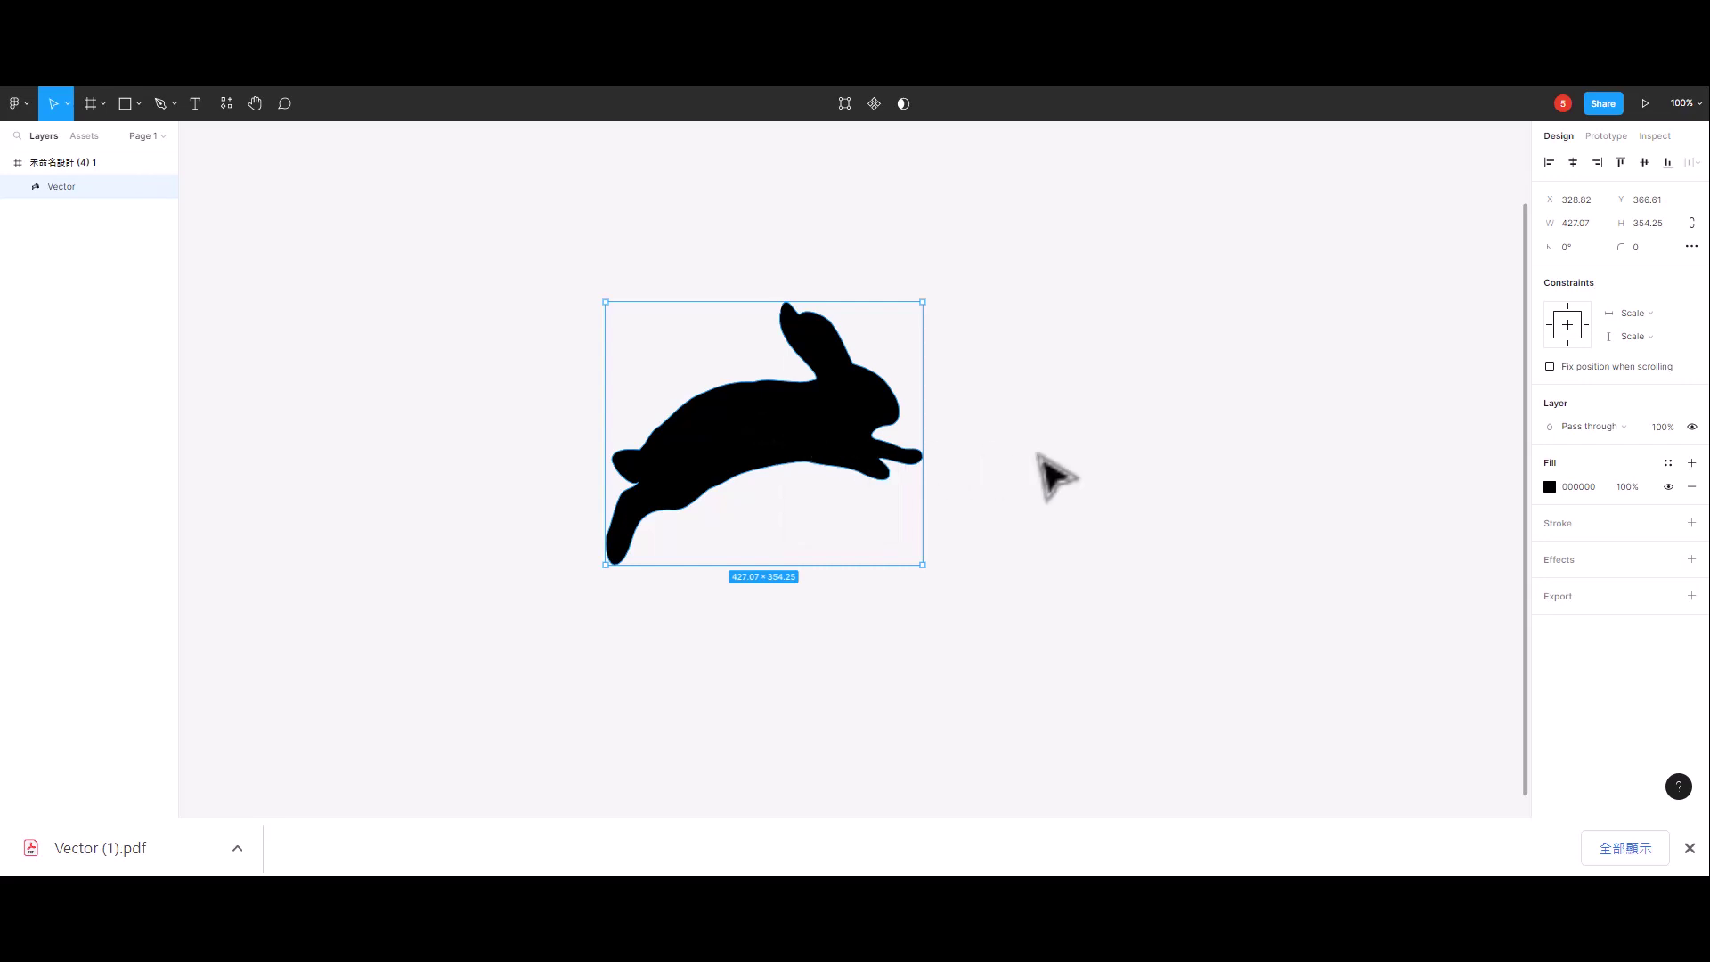
Give the rabbit a checkerboard Image fill and export it as PDF
click(1548, 488)
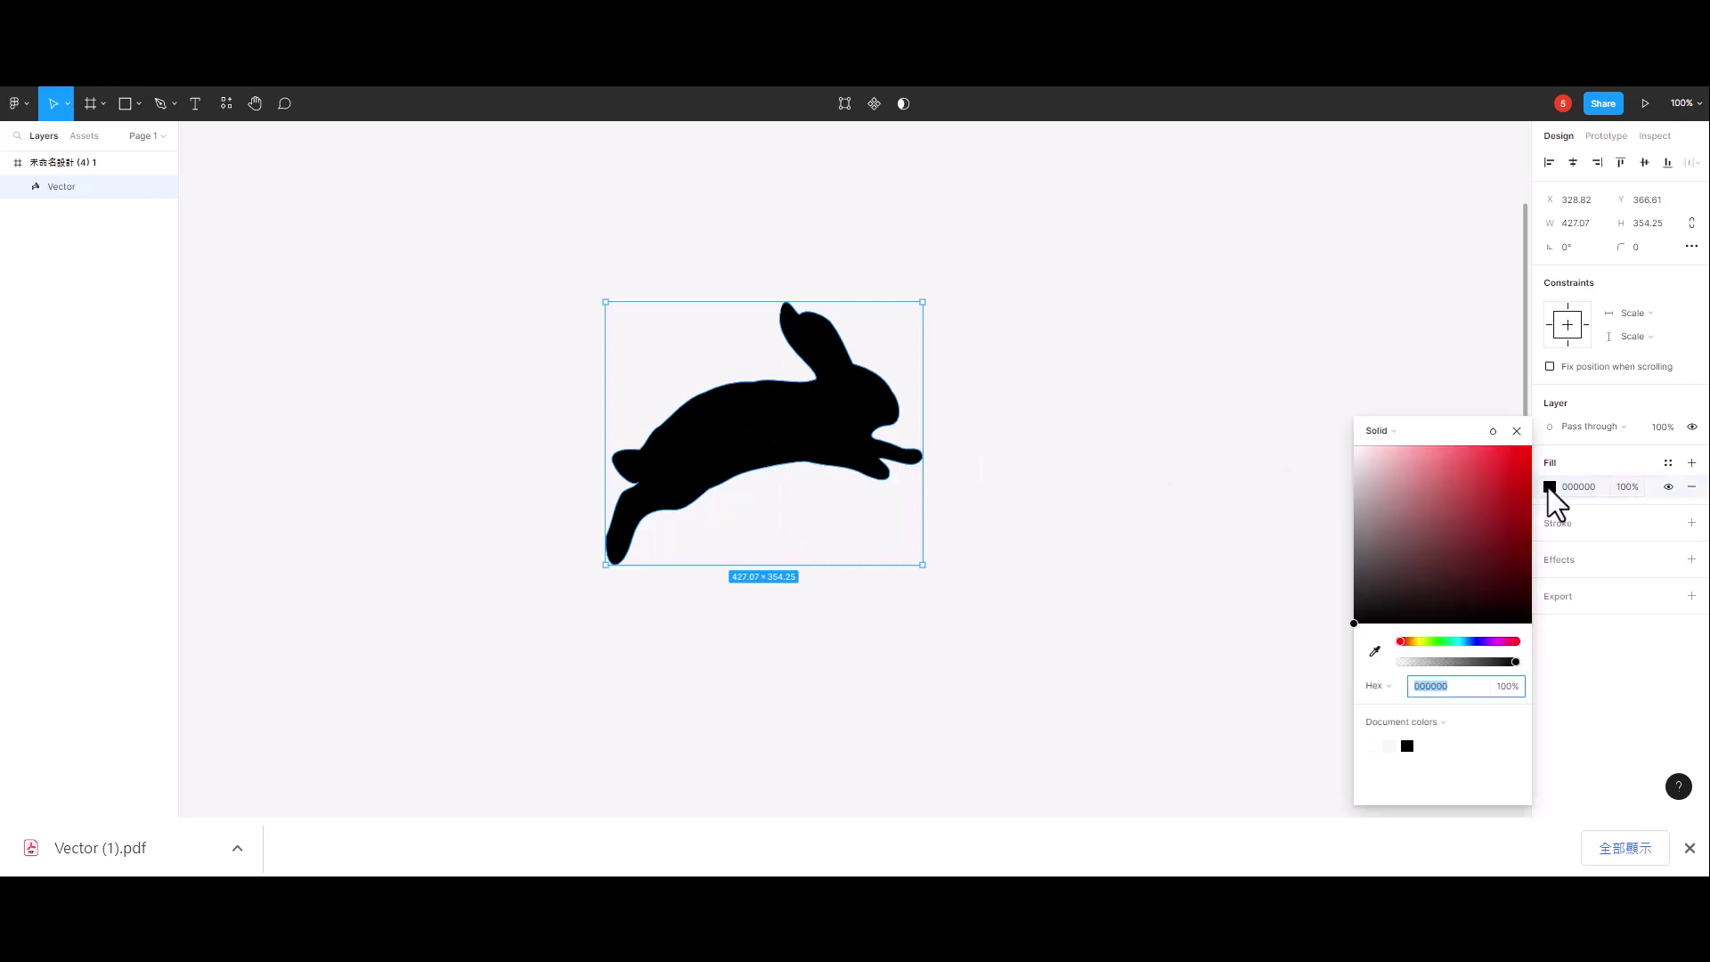
click(1377, 431)
click(1398, 520)
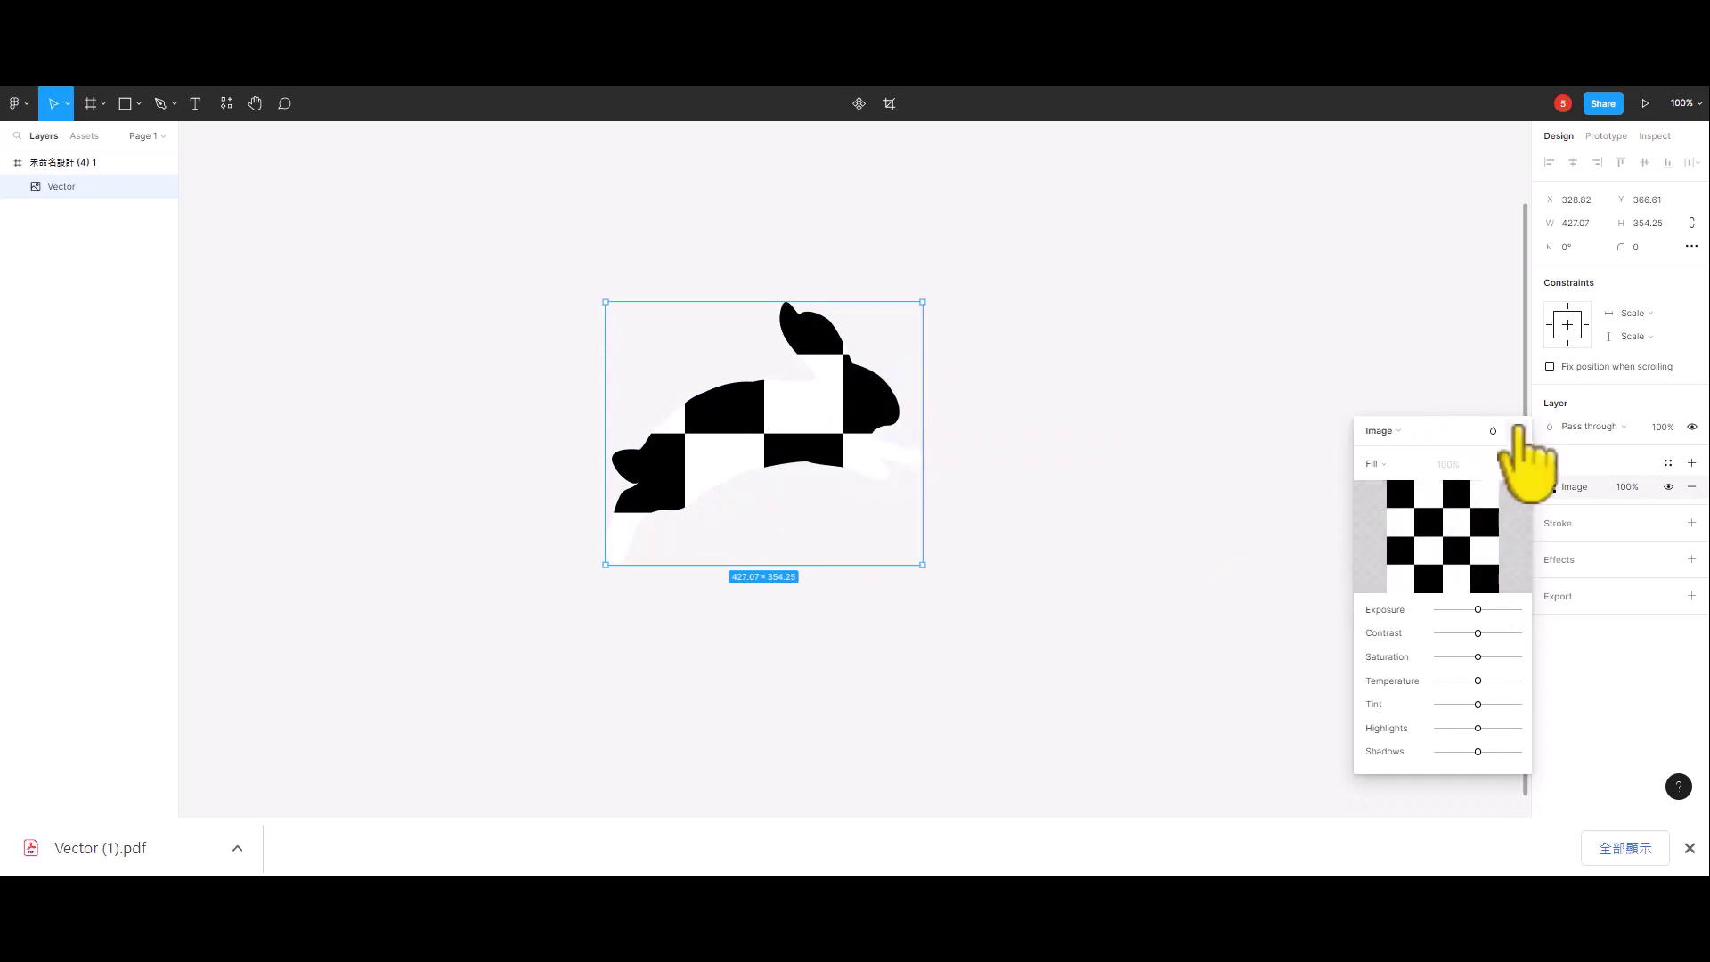
click(1516, 430)
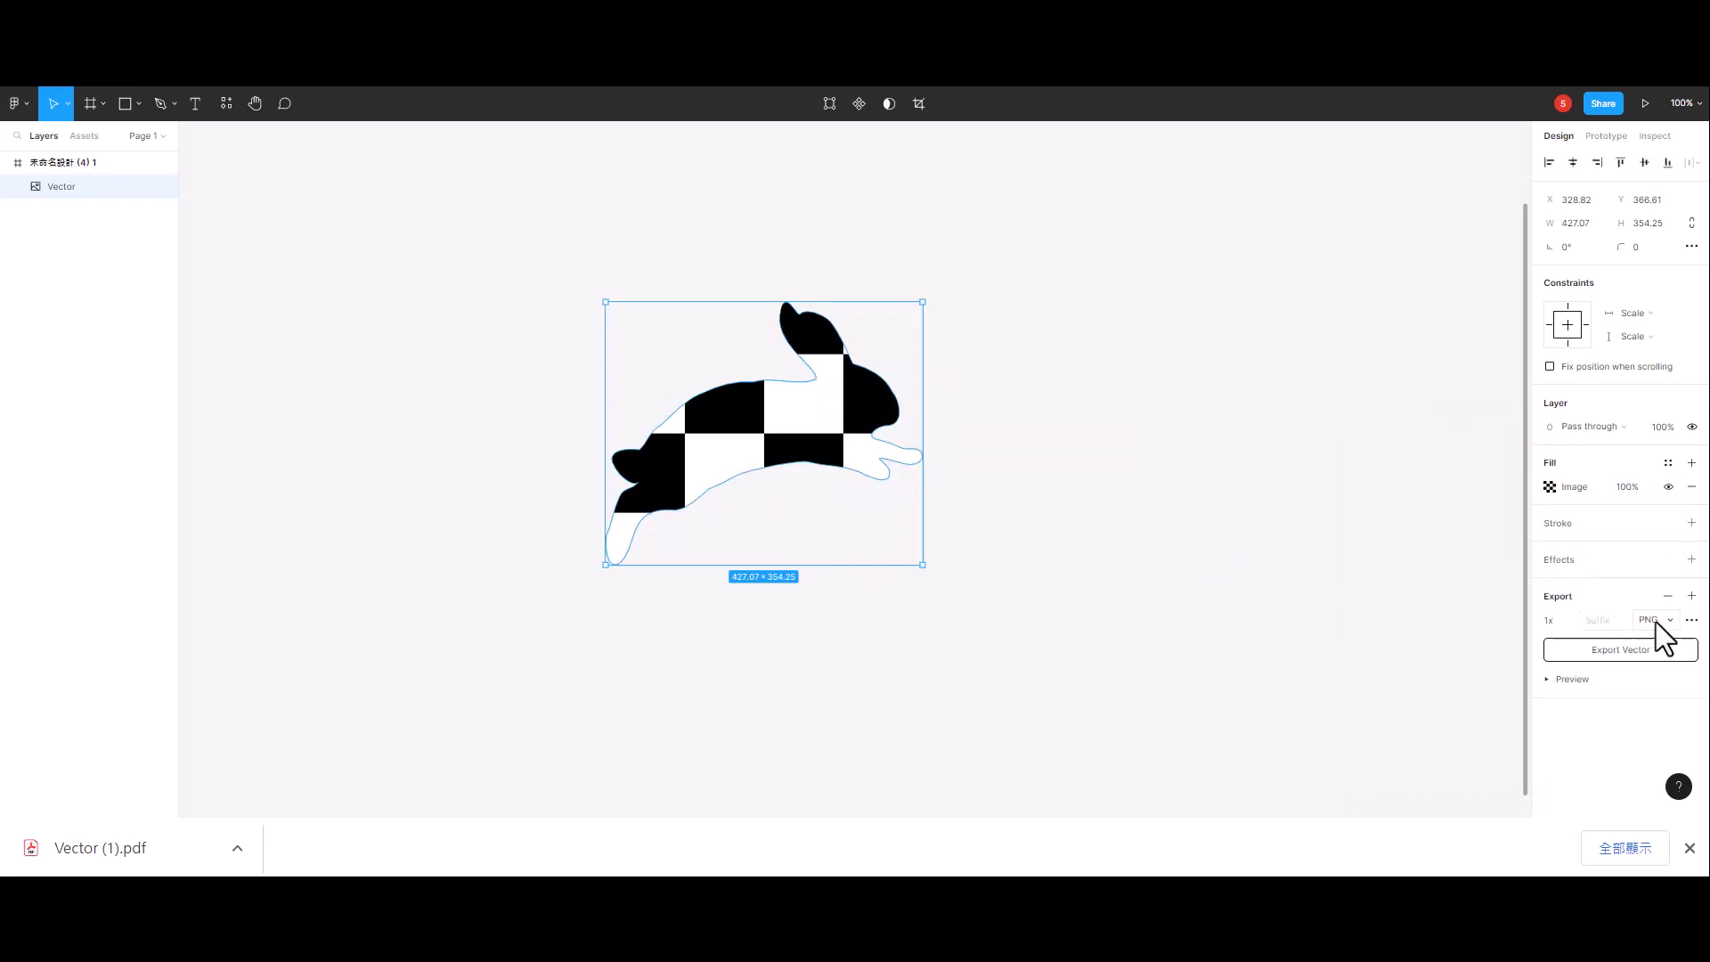
click(1656, 620)
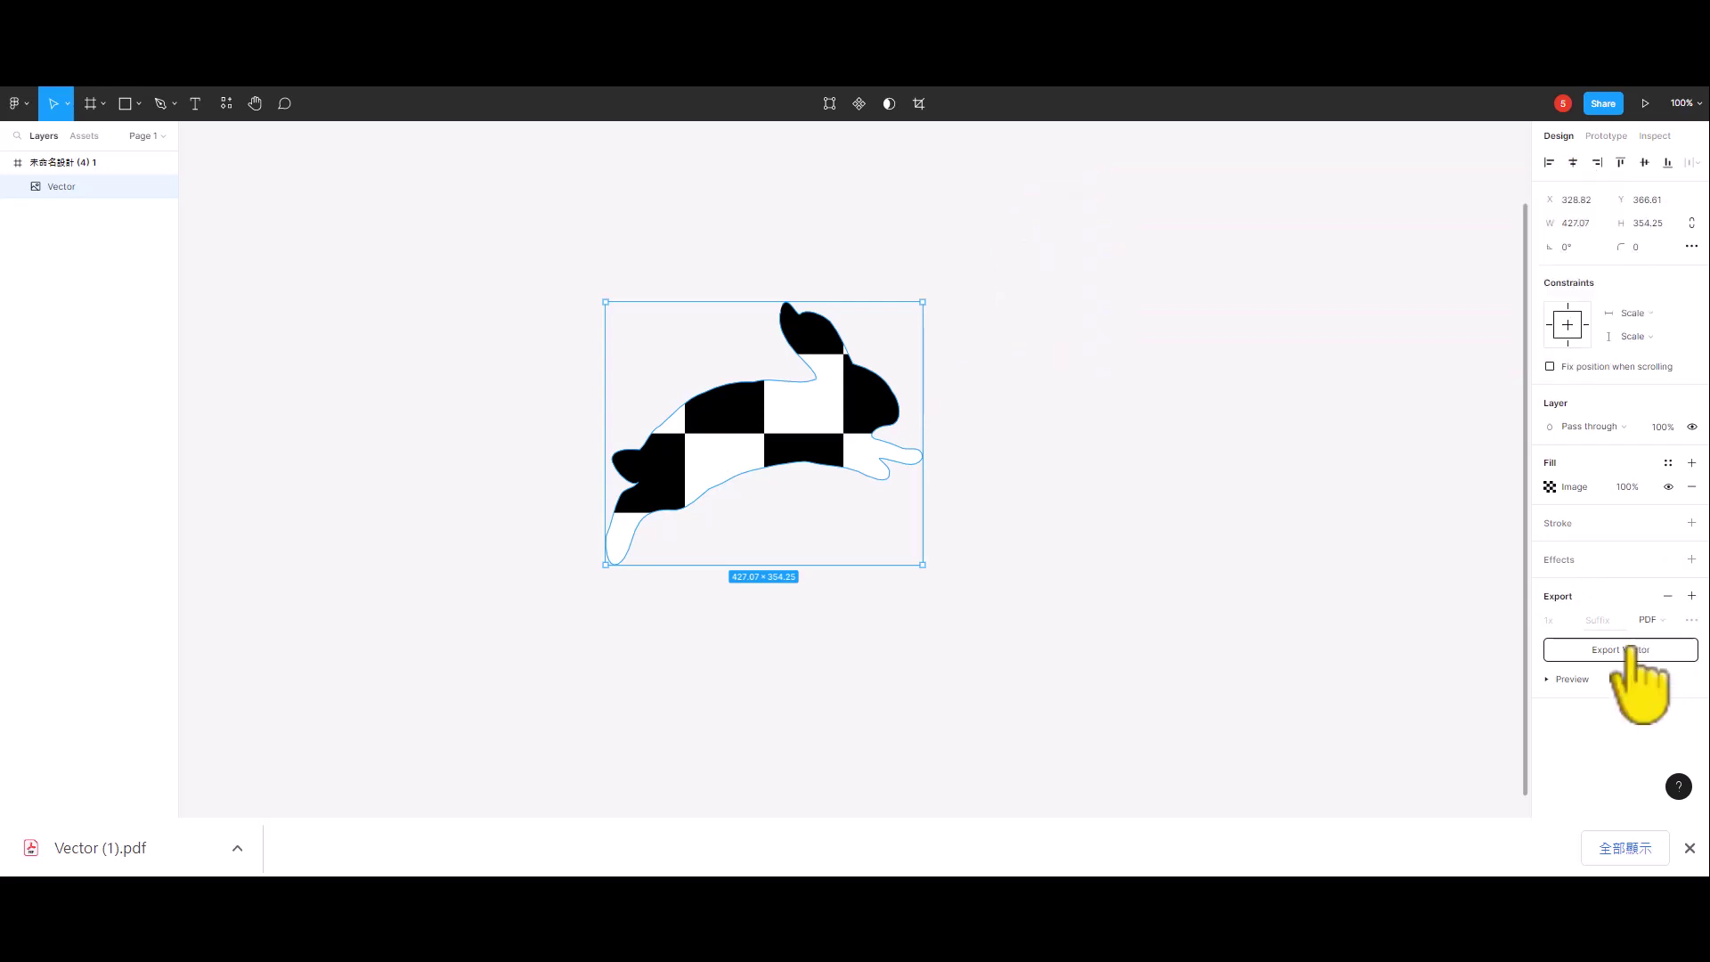
click(1629, 650)
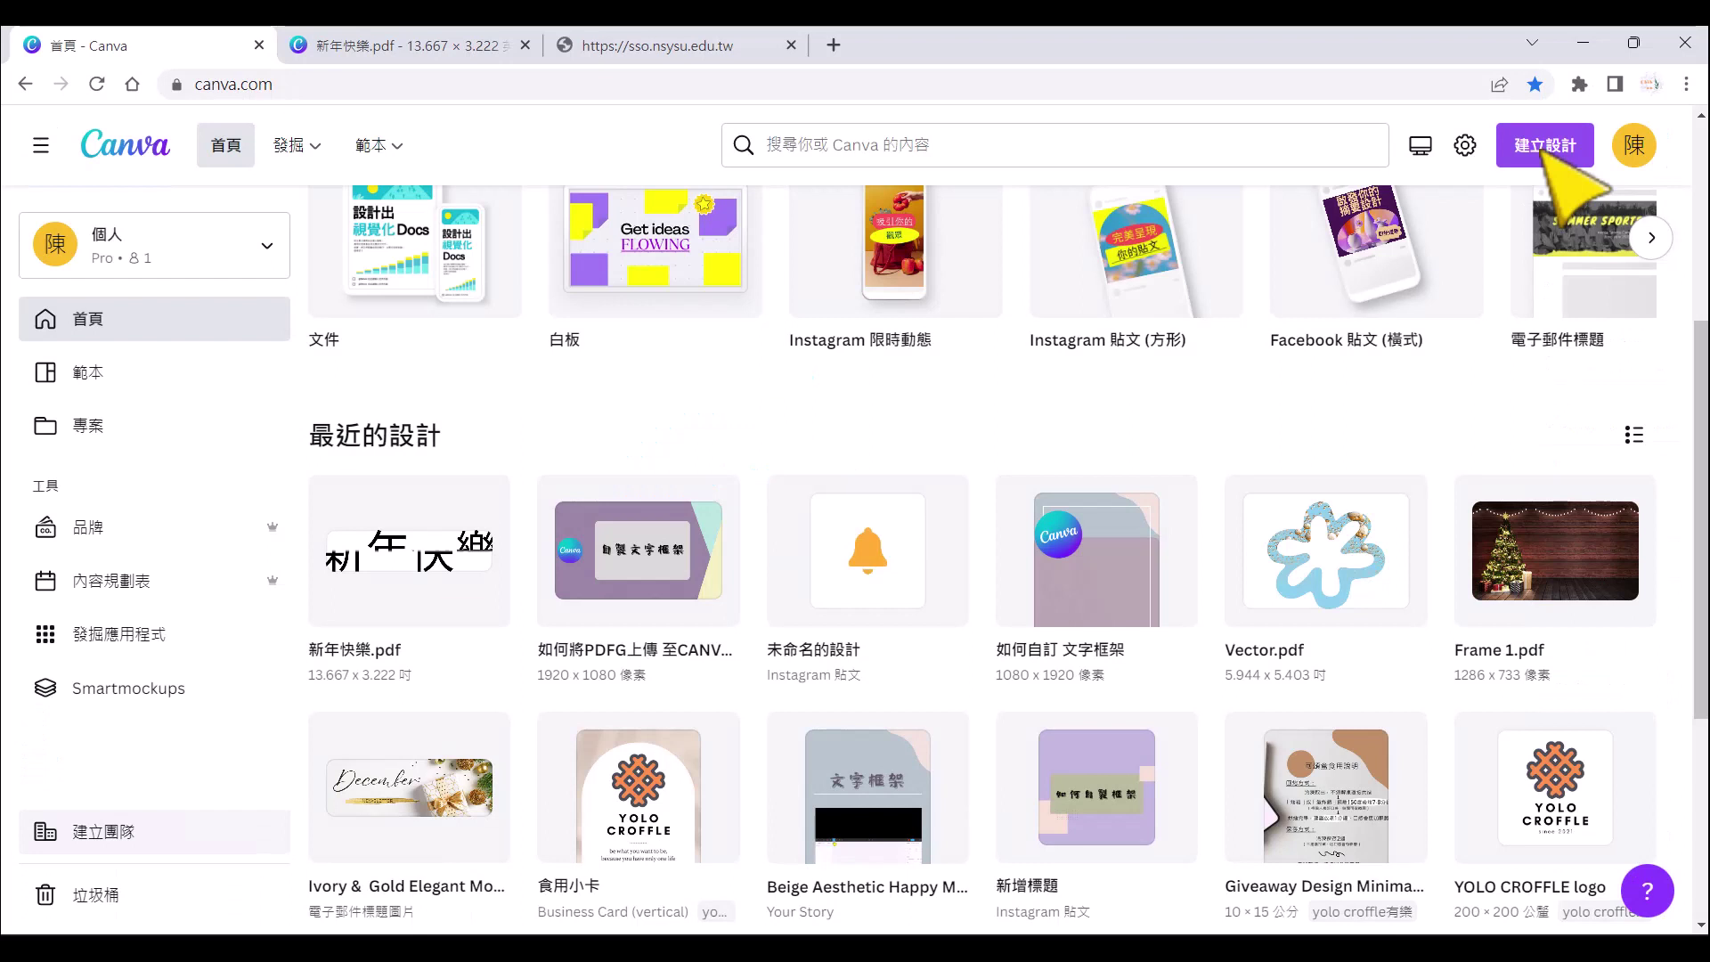
Import the Vector (1) PDF into Canva and open it as a design
click(1540, 149)
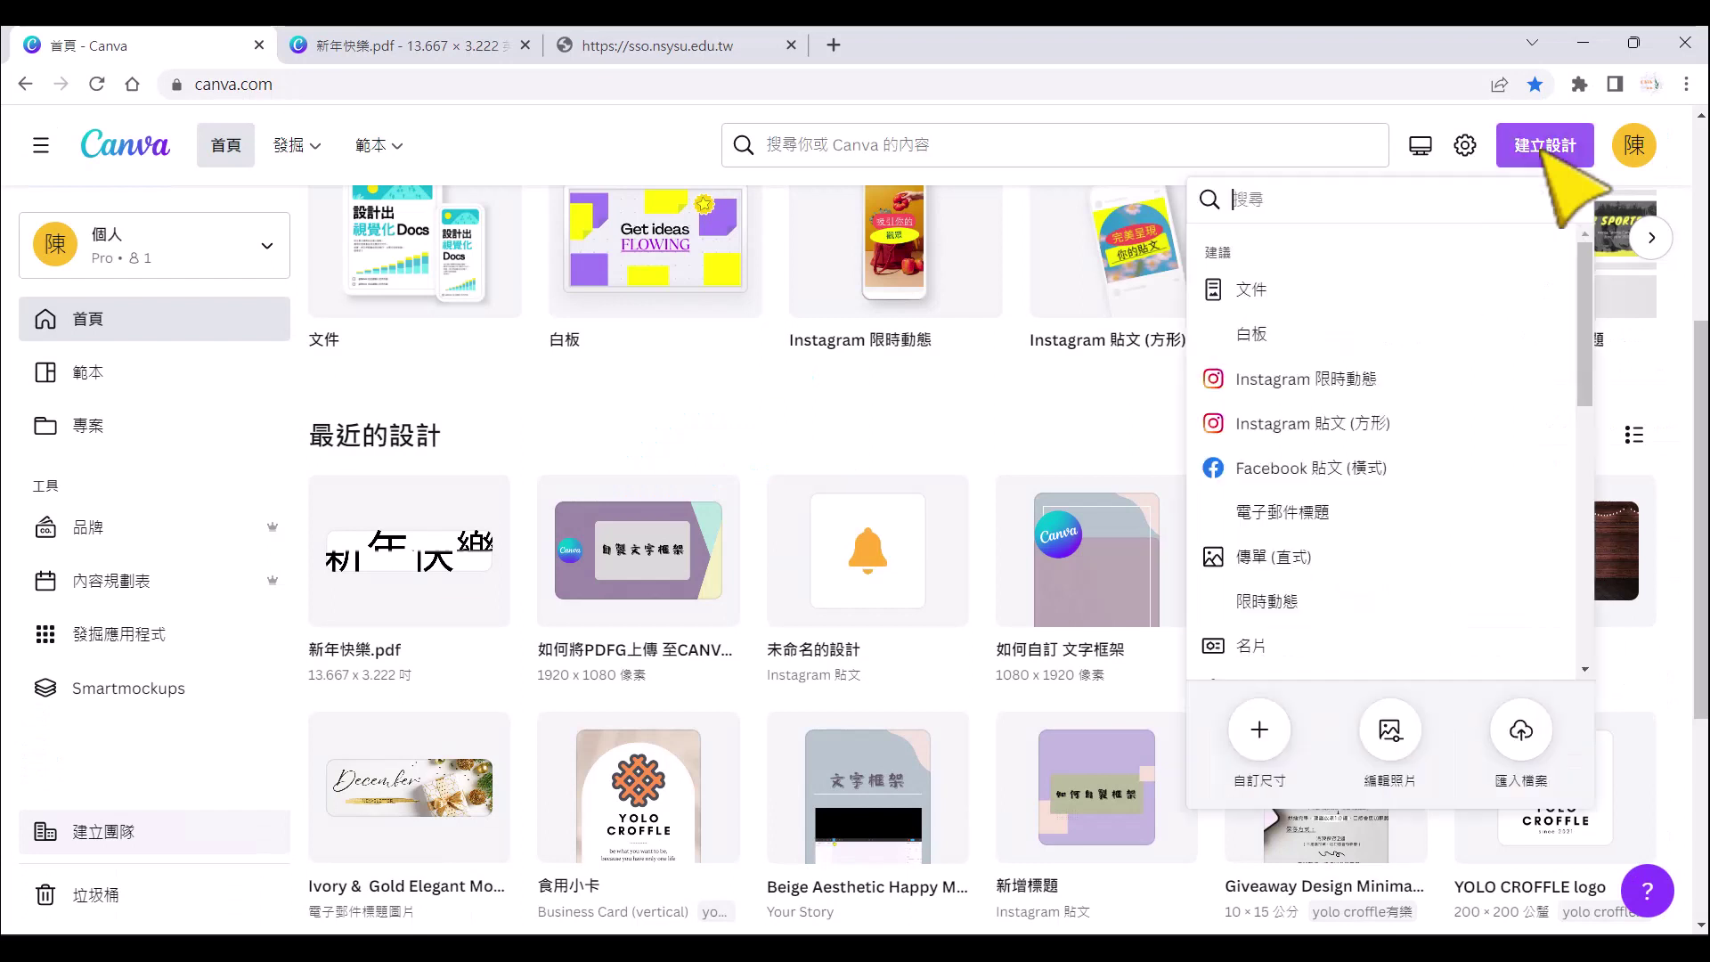
click(1521, 730)
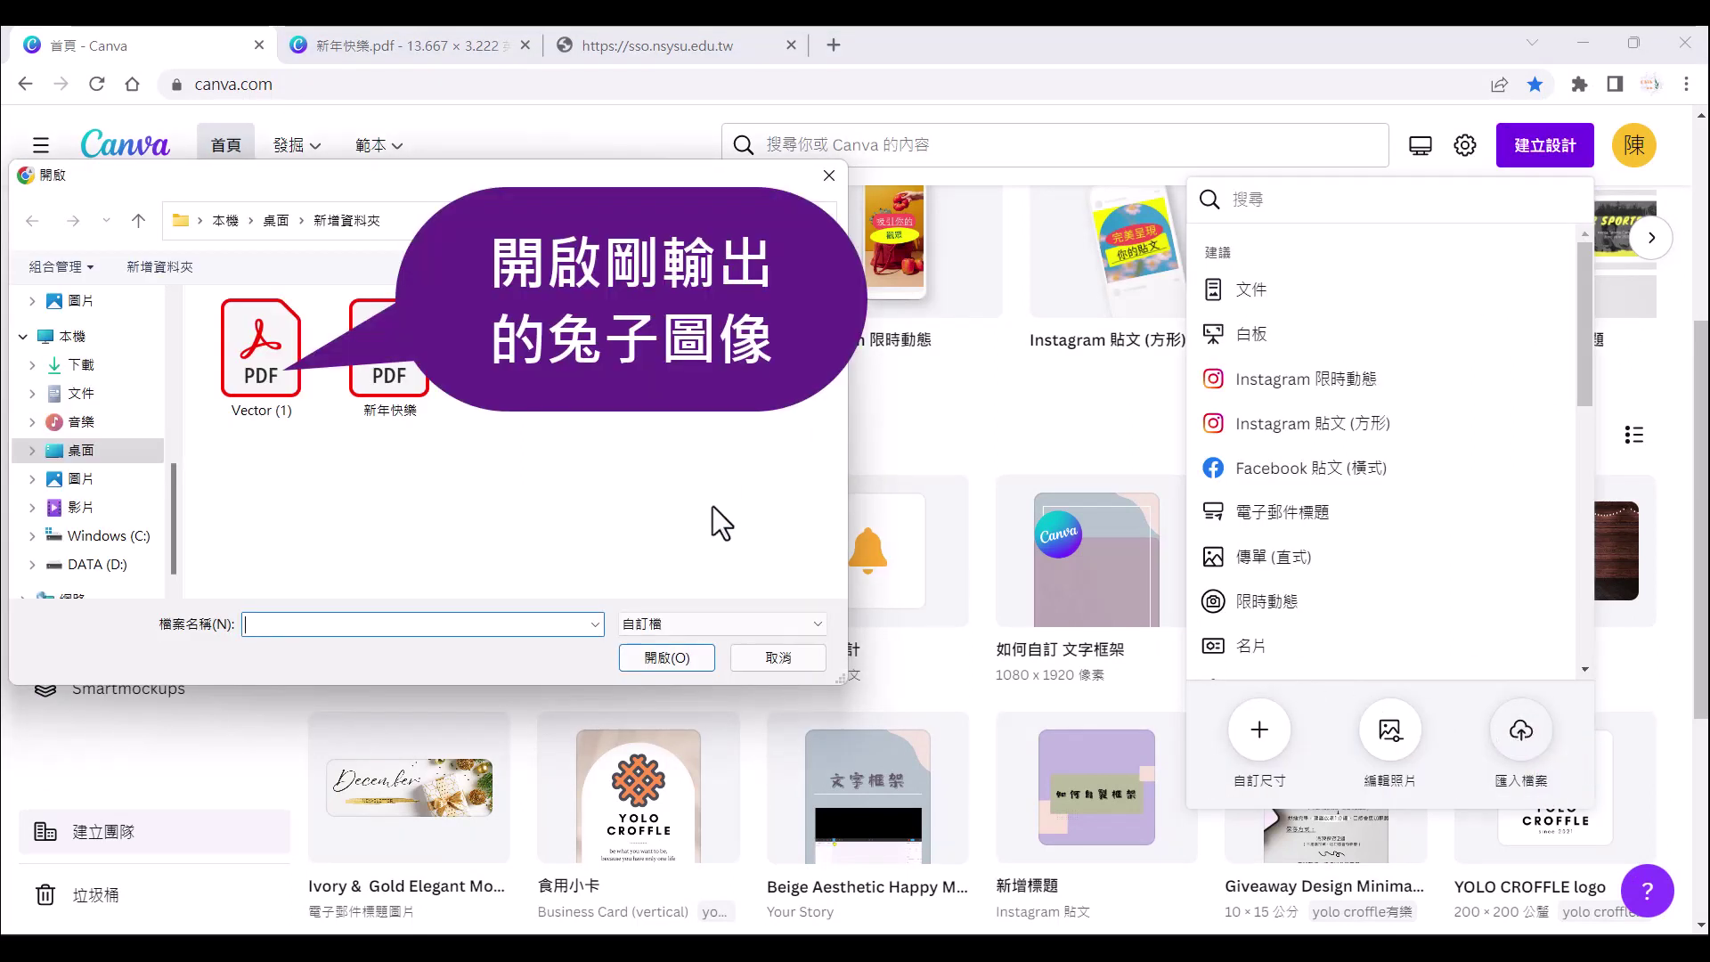
click(272, 373)
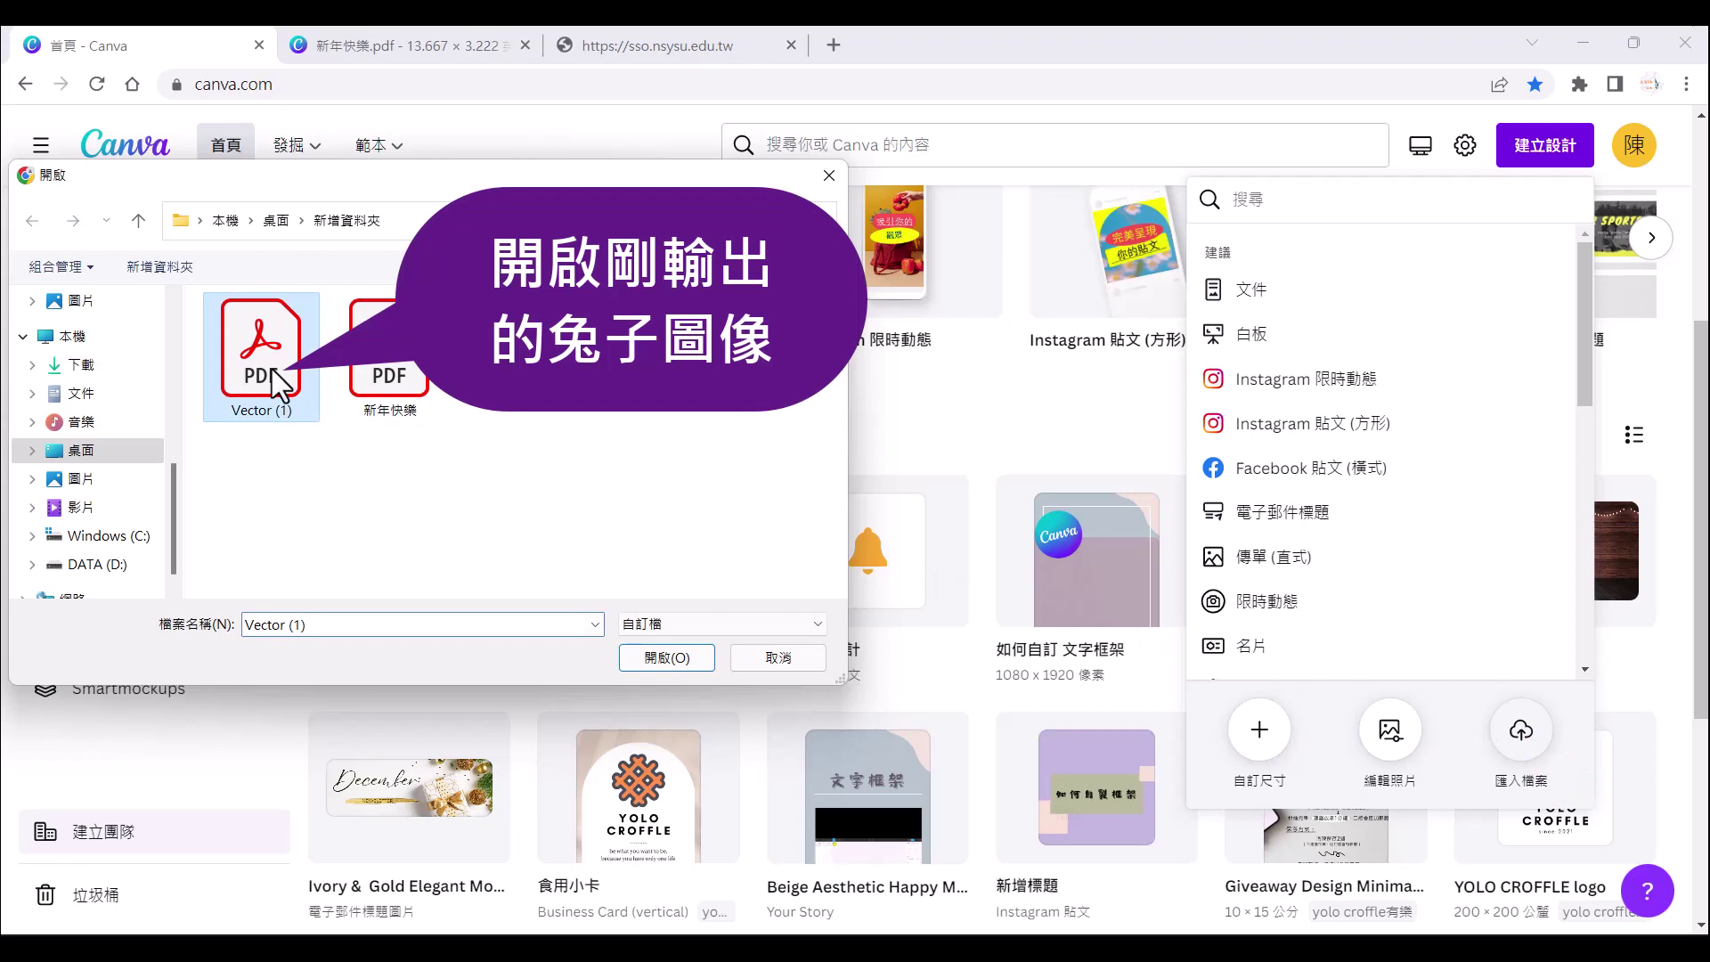
click(650, 656)
mouse_move(408, 547)
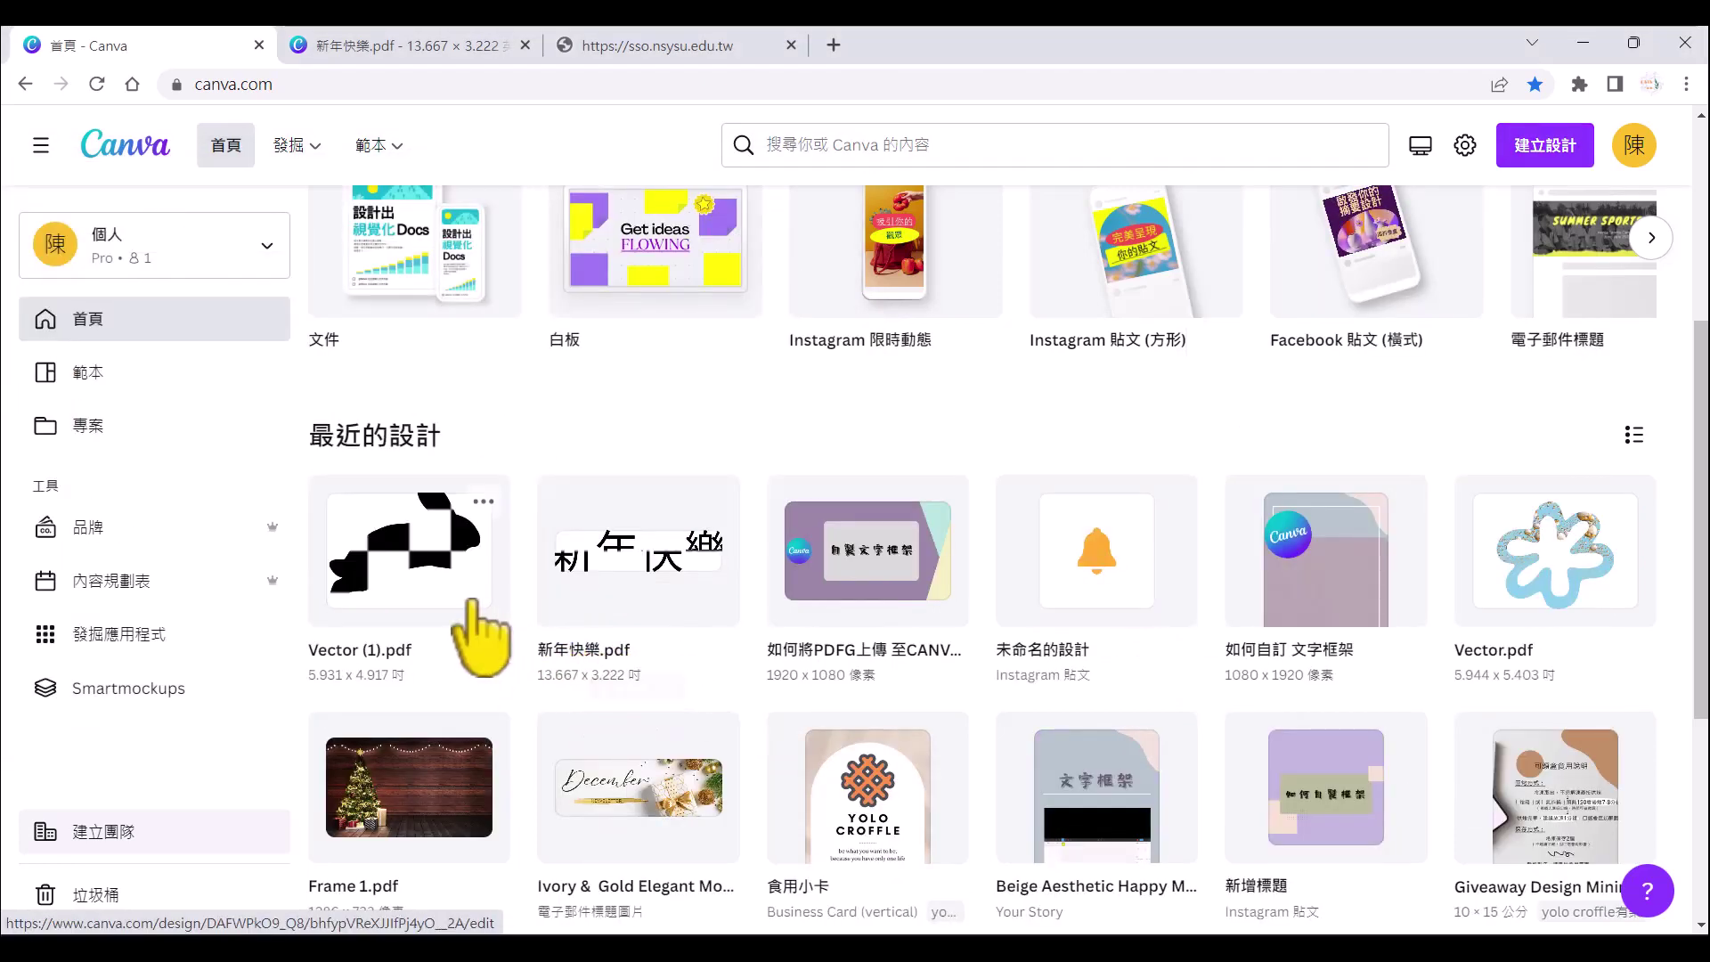
click(464, 601)
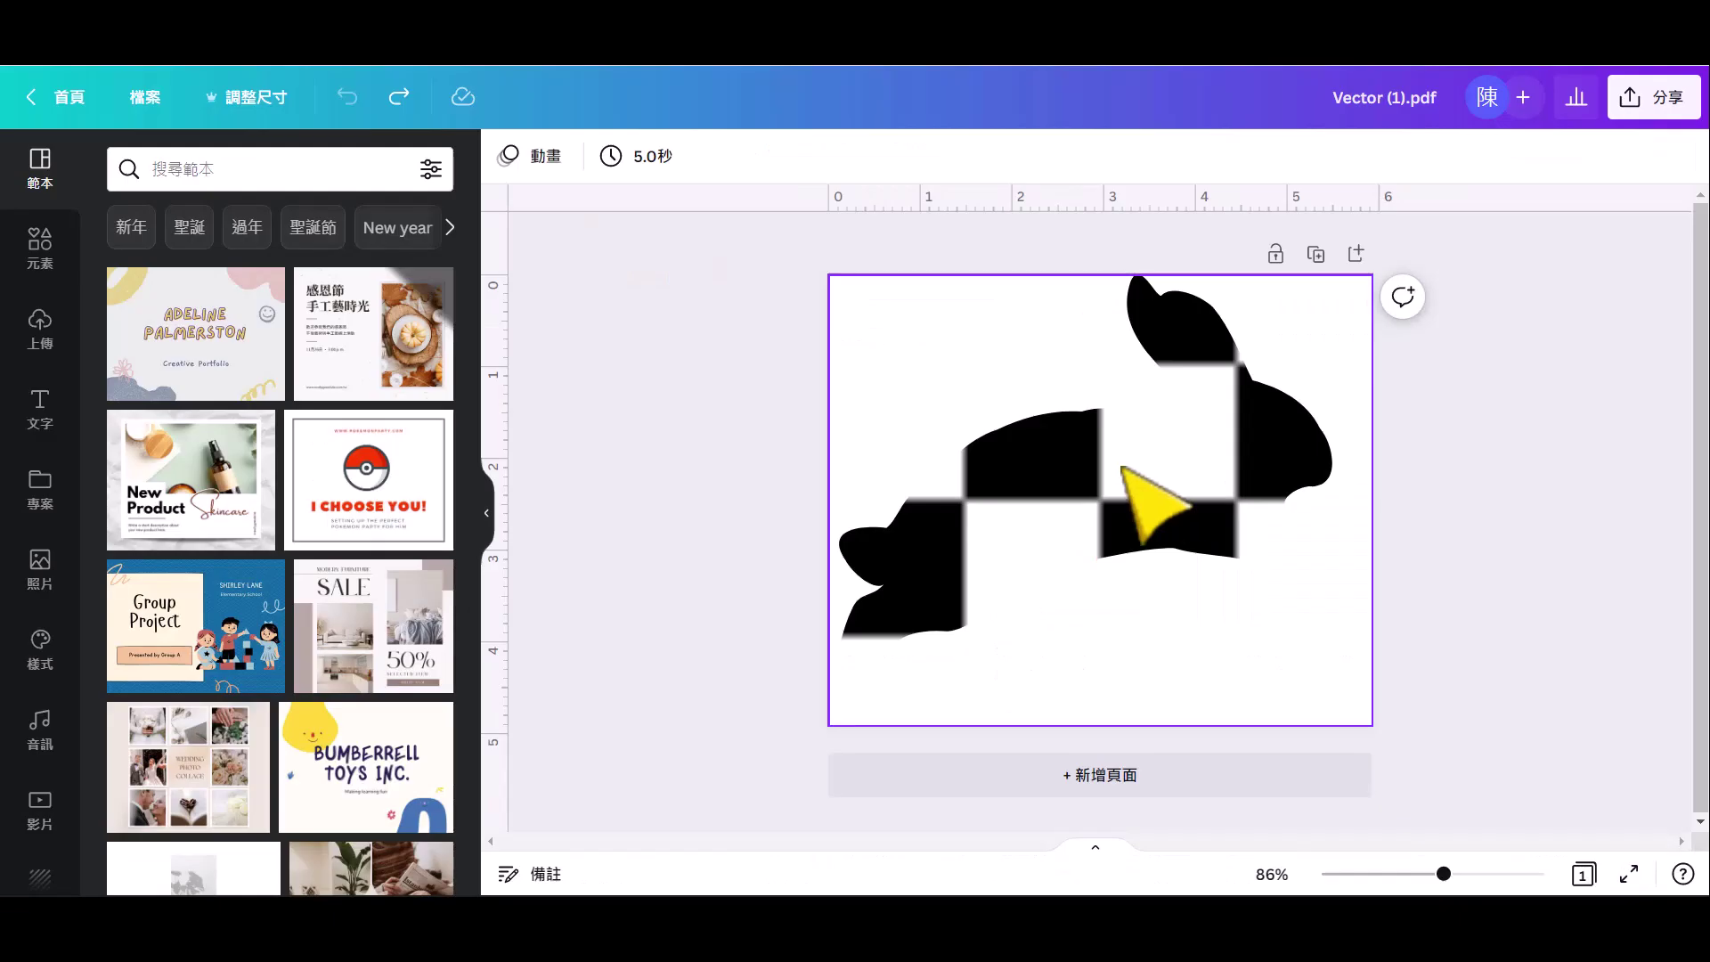
Shrink and centre the checkered rabbit in Vector (1).pdf, then copy it
click(1120, 466)
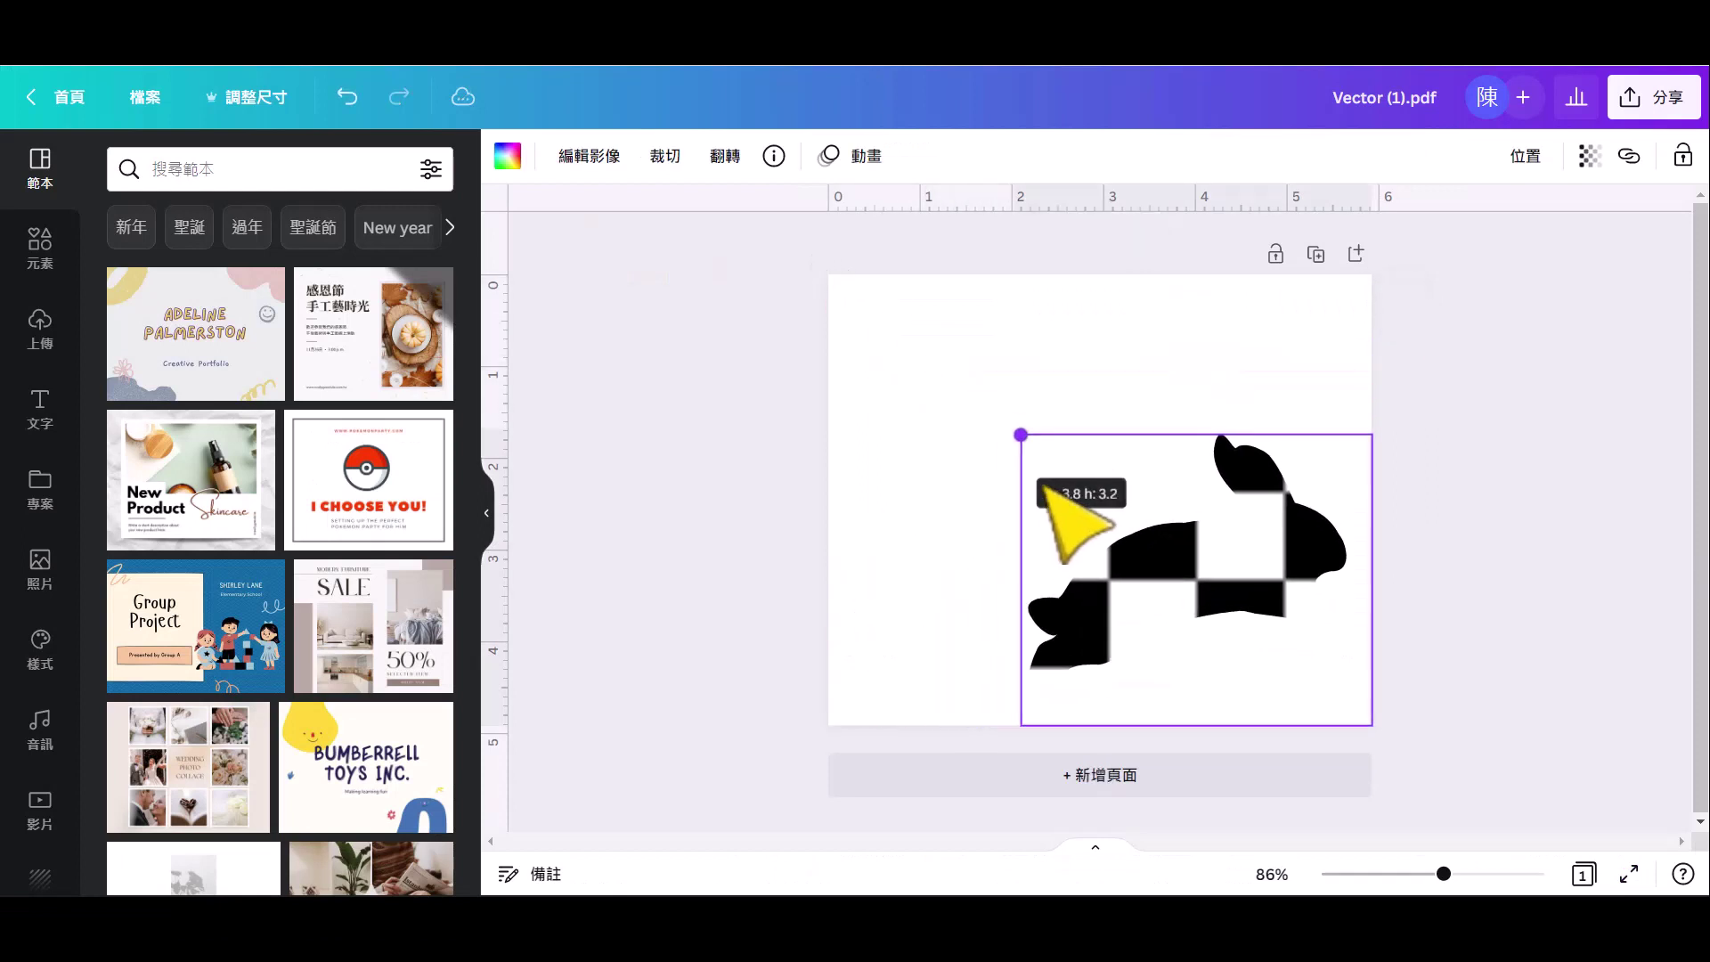
drag(864, 310, 1105, 499)
drag(1221, 622, 1117, 503)
right_click(1169, 478)
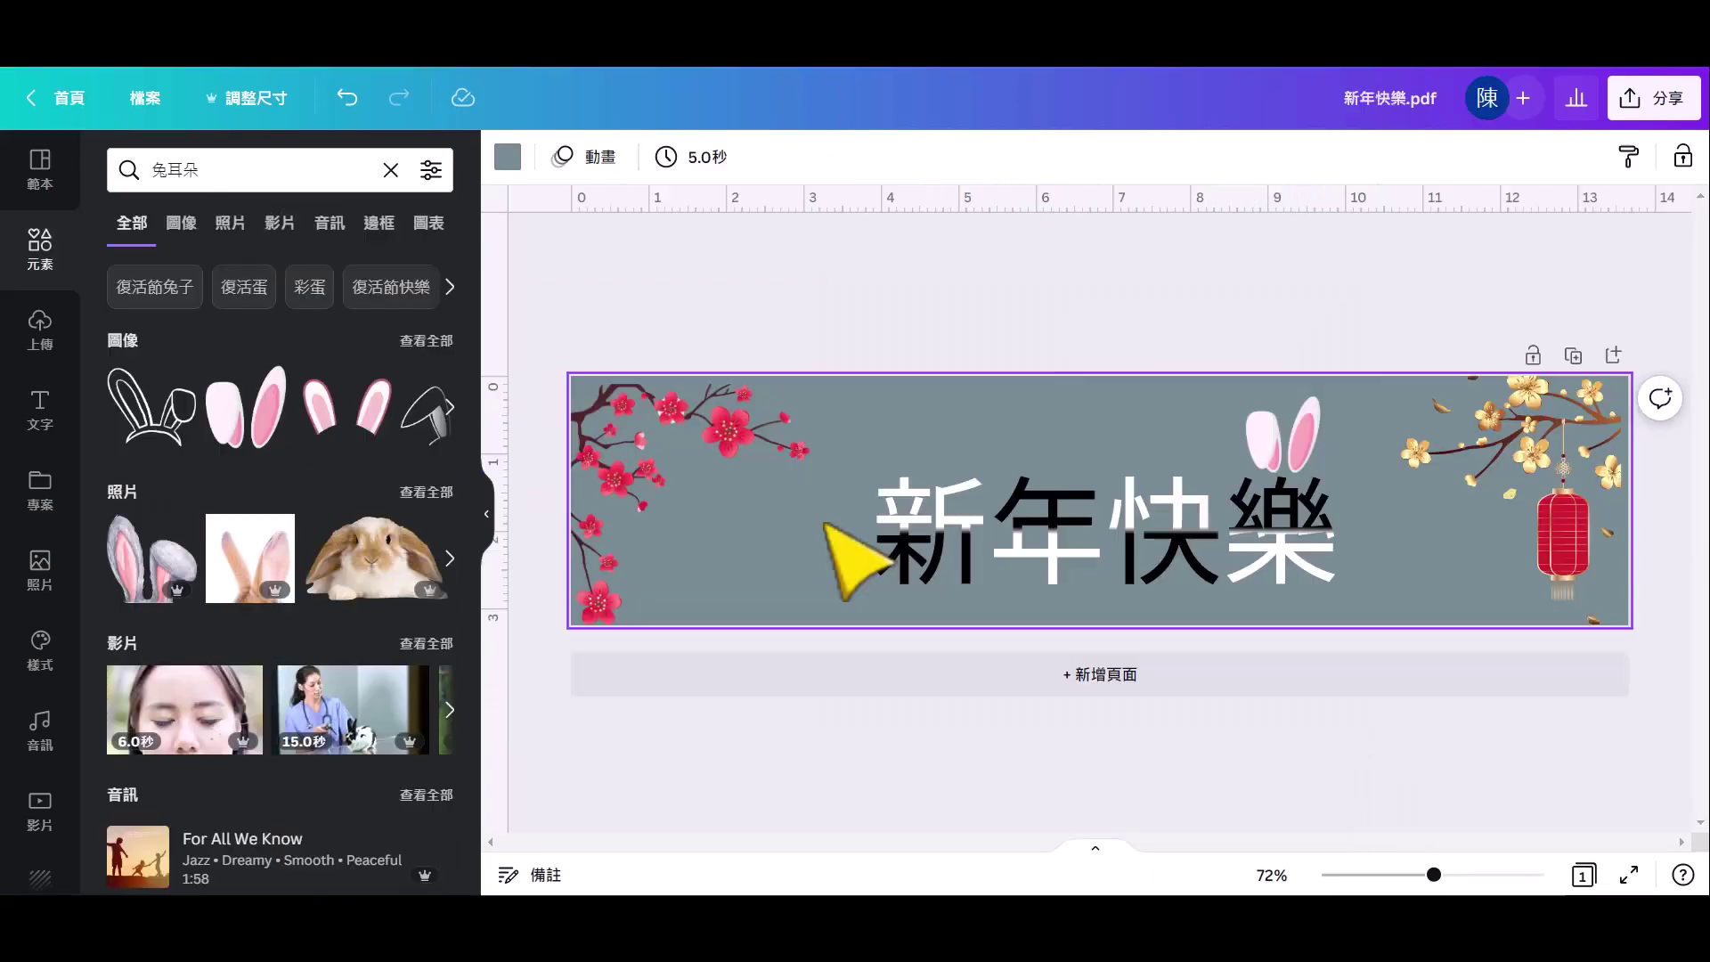
Paste the rabbit into the 新年快樂 banner and shrink it to sit above 新
right_click(827, 523)
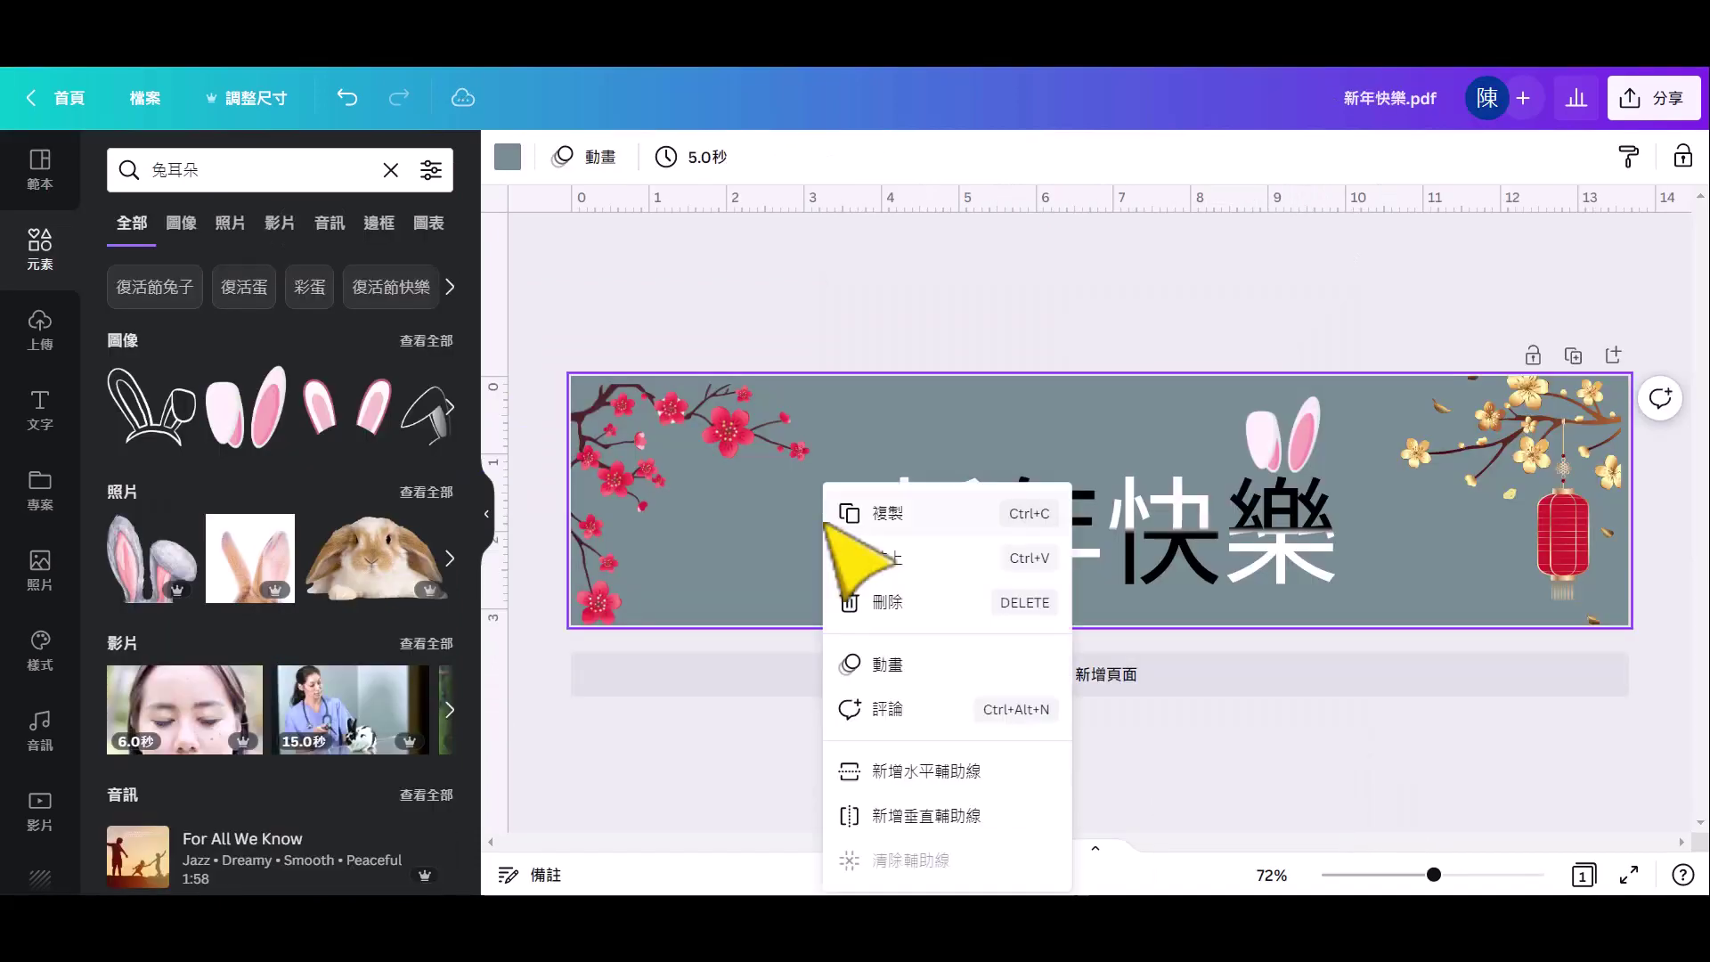
click(877, 557)
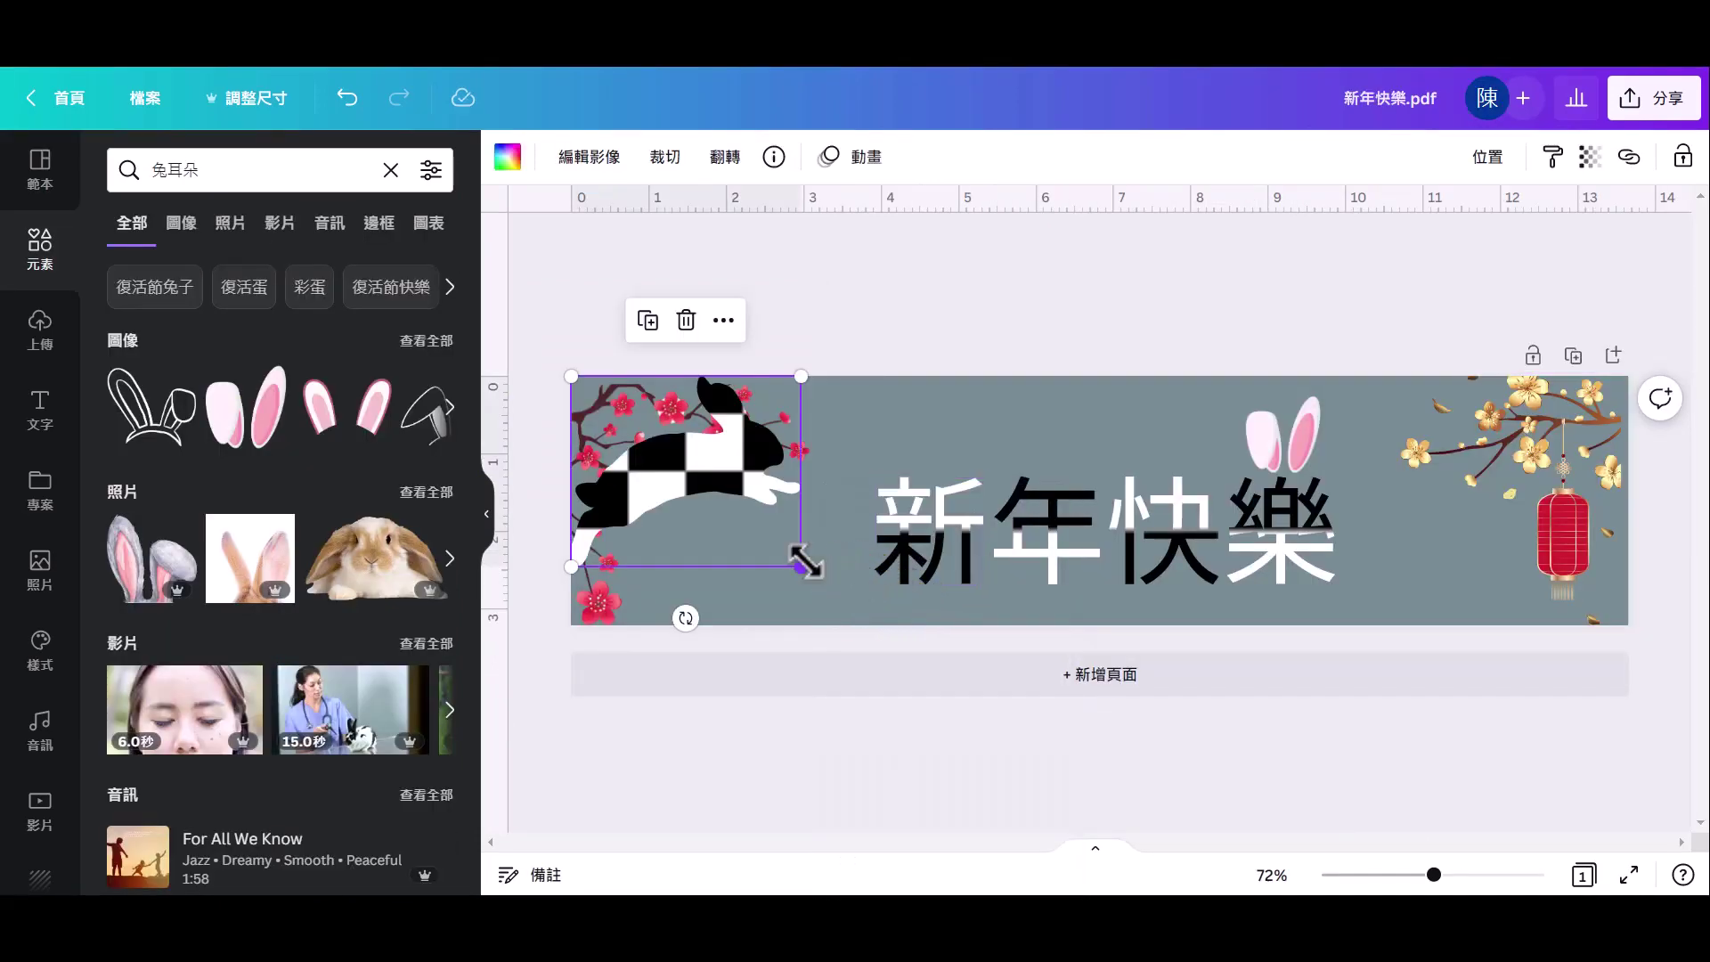
mouse_move(801, 565)
mouse_down()
mouse_move(674, 458)
mouse_move(929, 436)
mouse_up()
drag(861, 386, 882, 403)
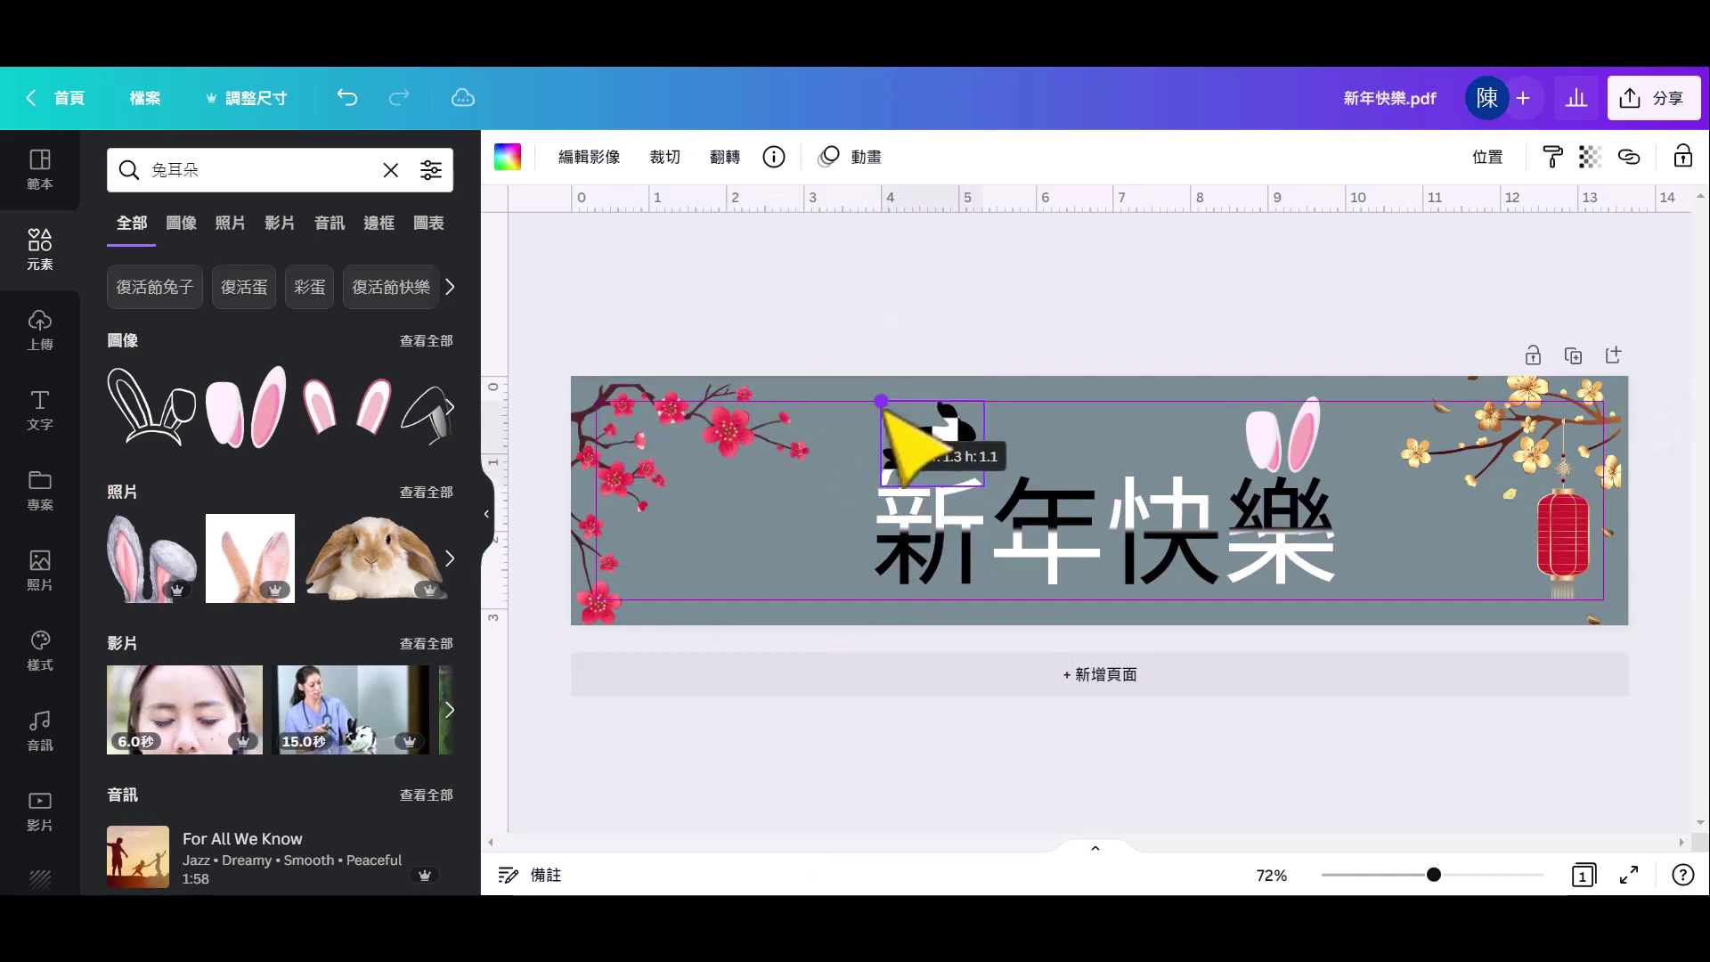
click(1082, 434)
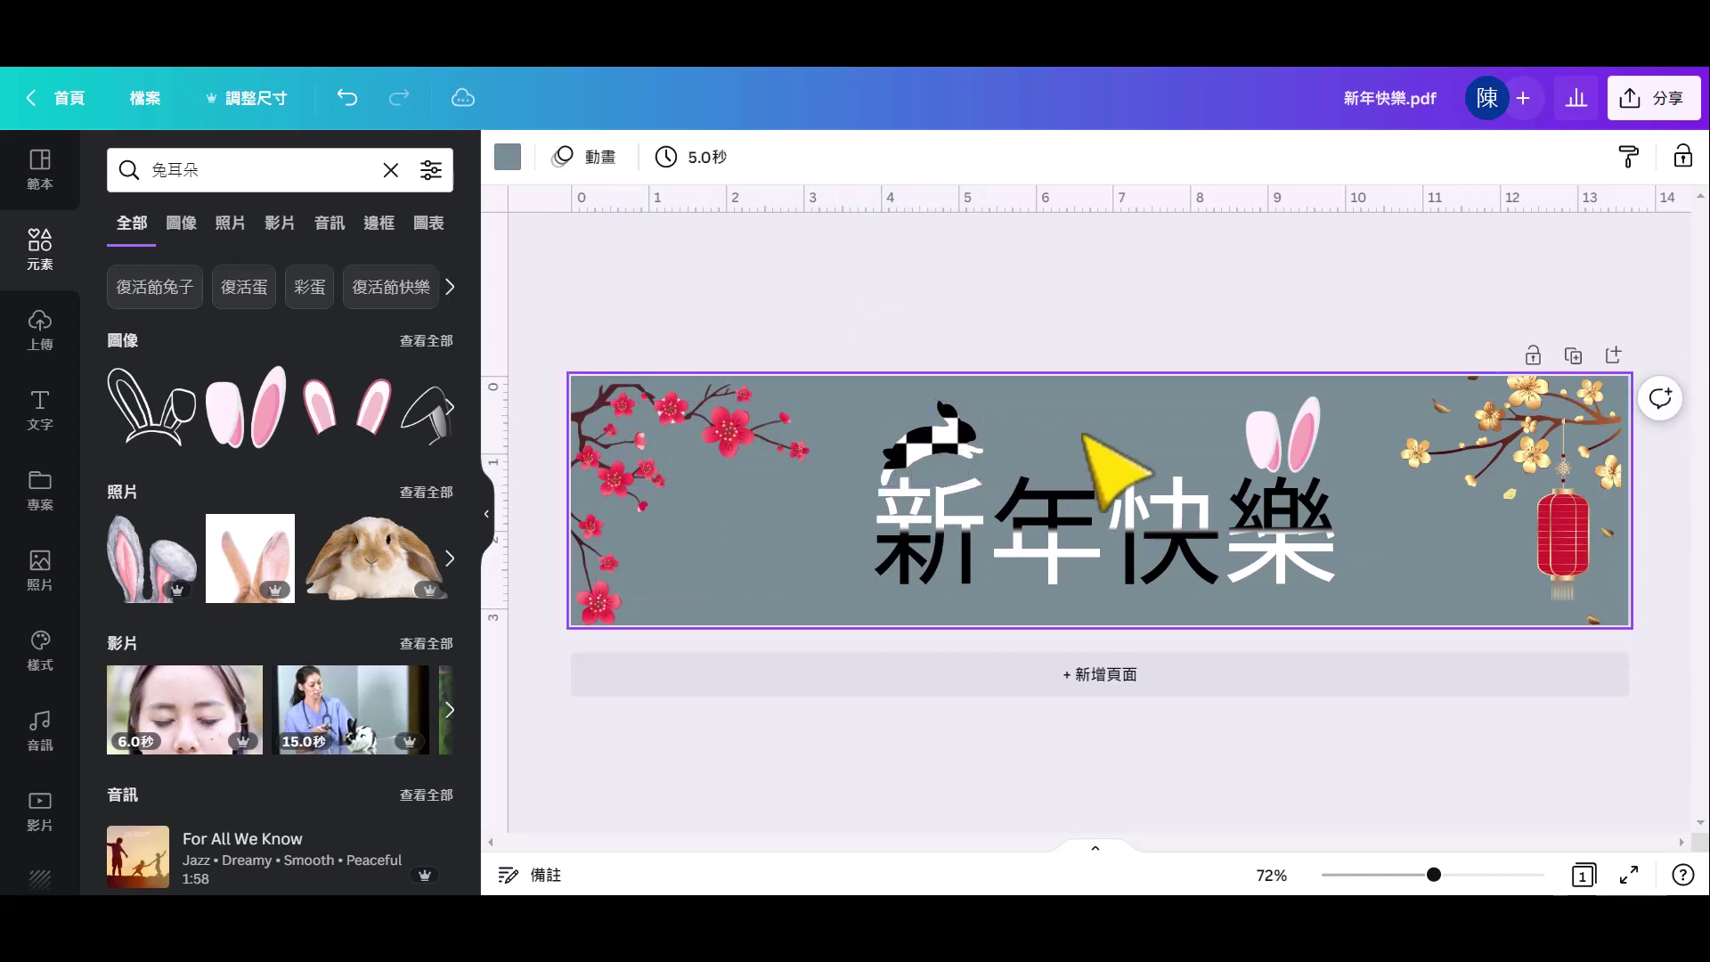
Drag four copies of the recently used cream swirl texture into 新, 年, 快 and 樂
click(43, 568)
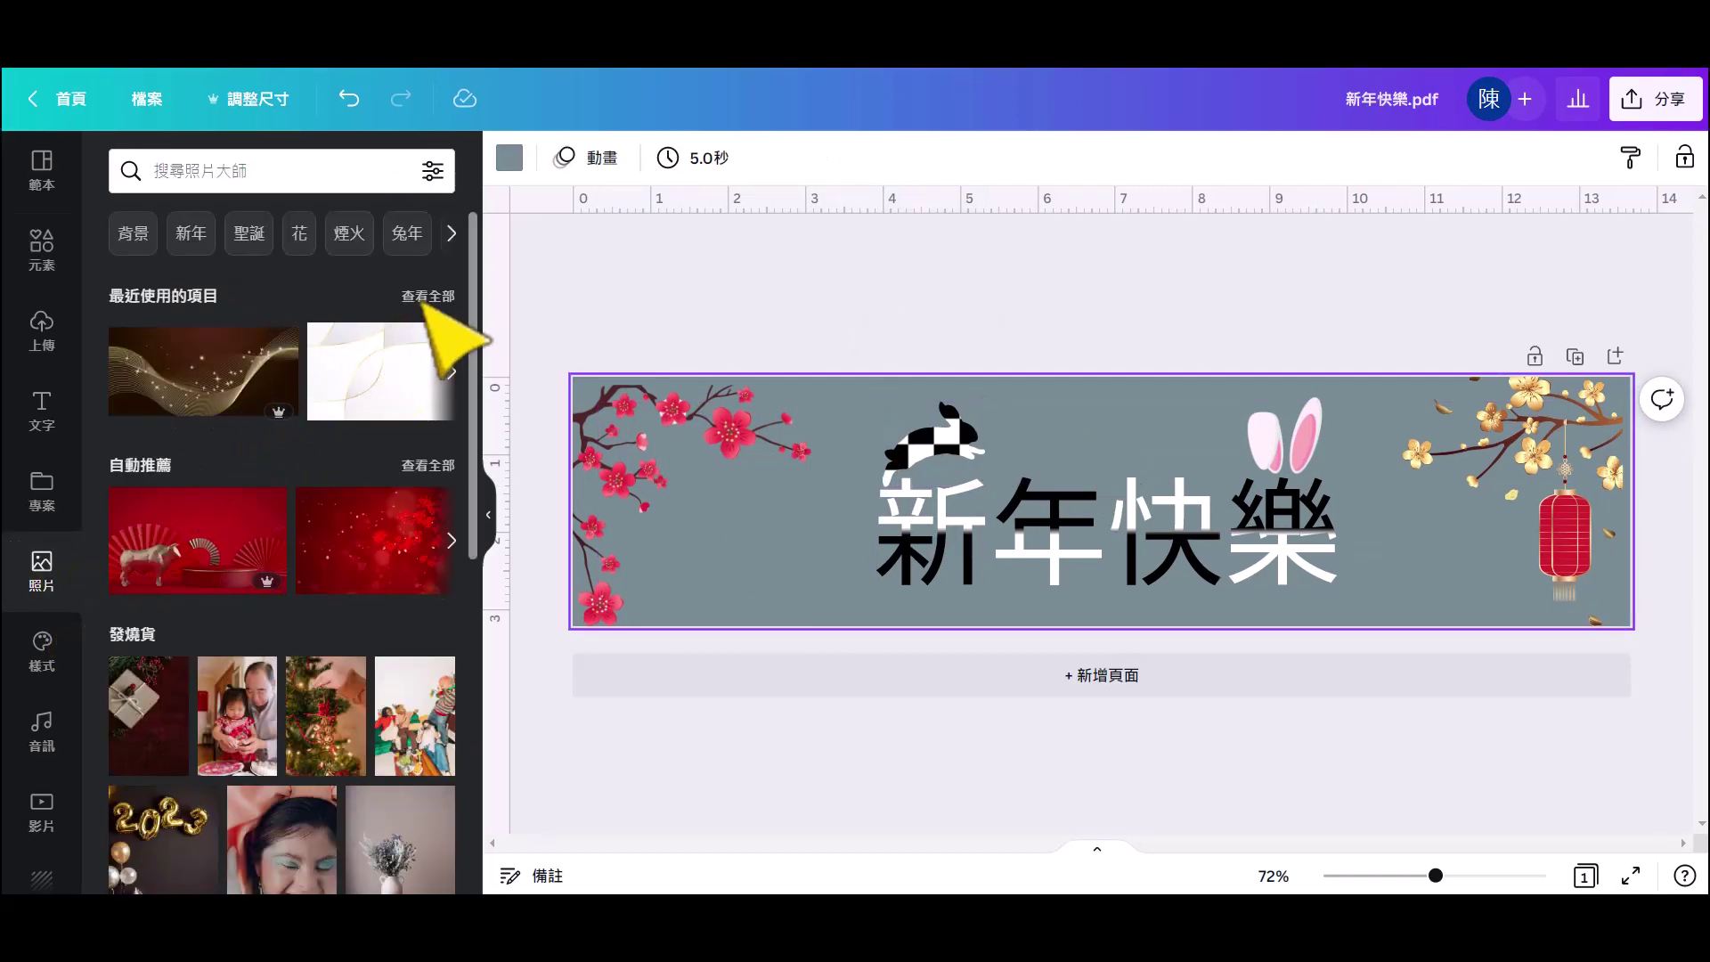
click(427, 300)
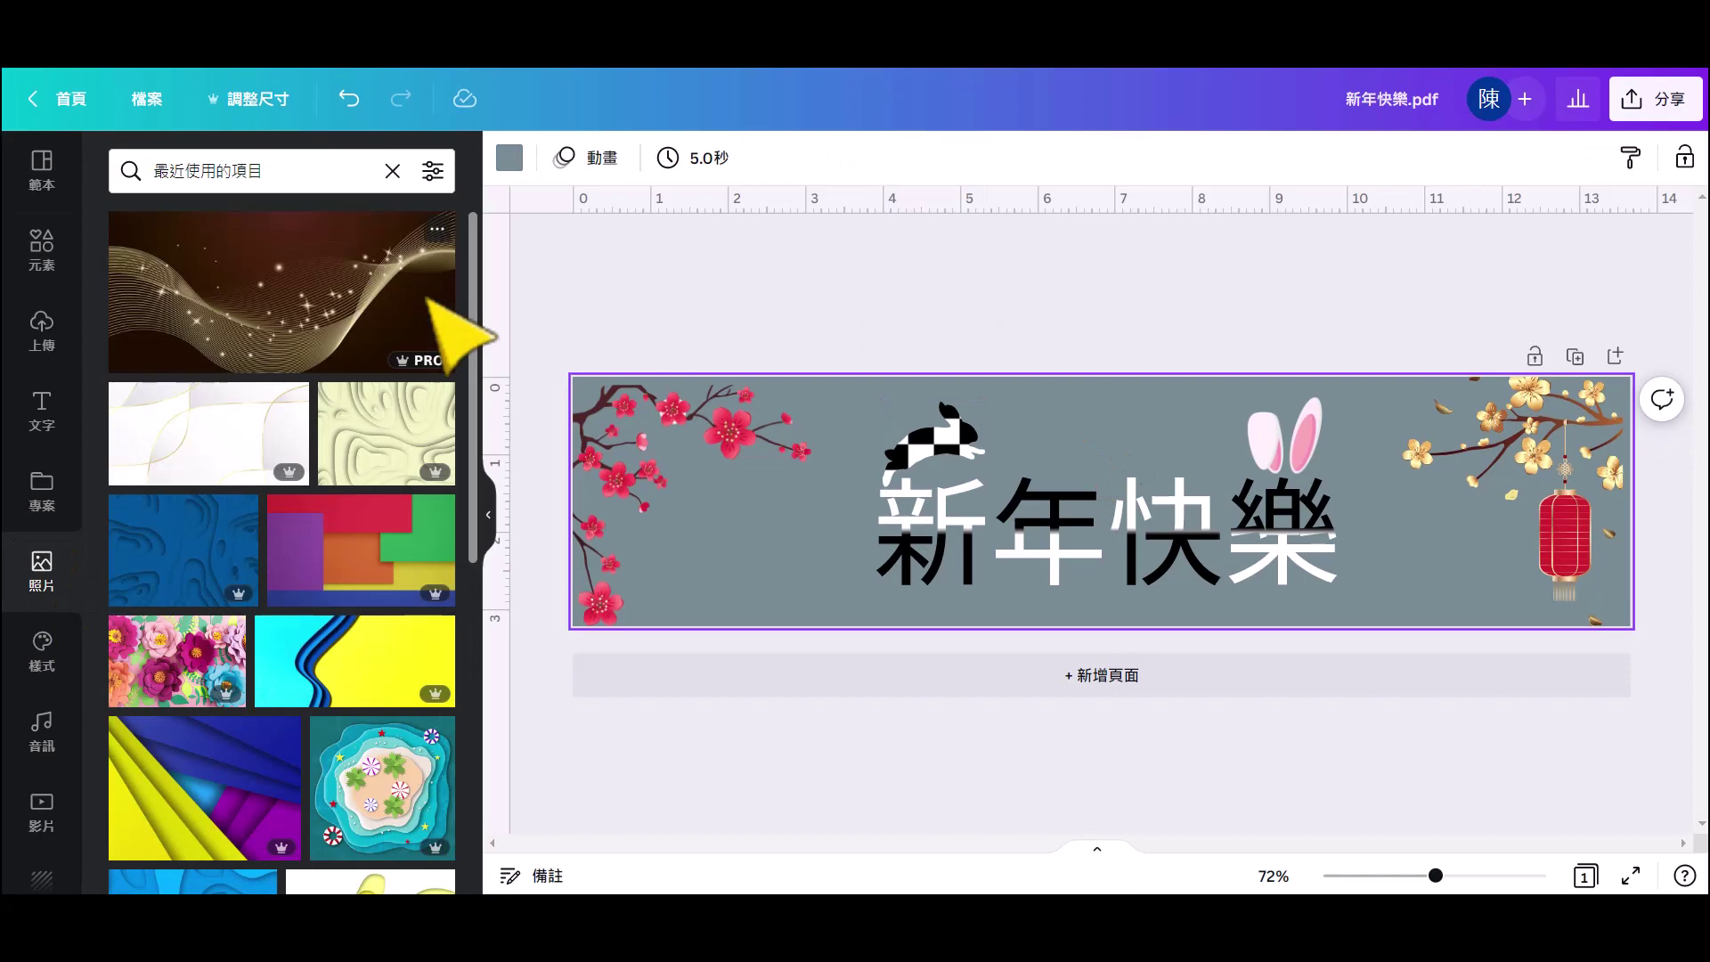
click(385, 454)
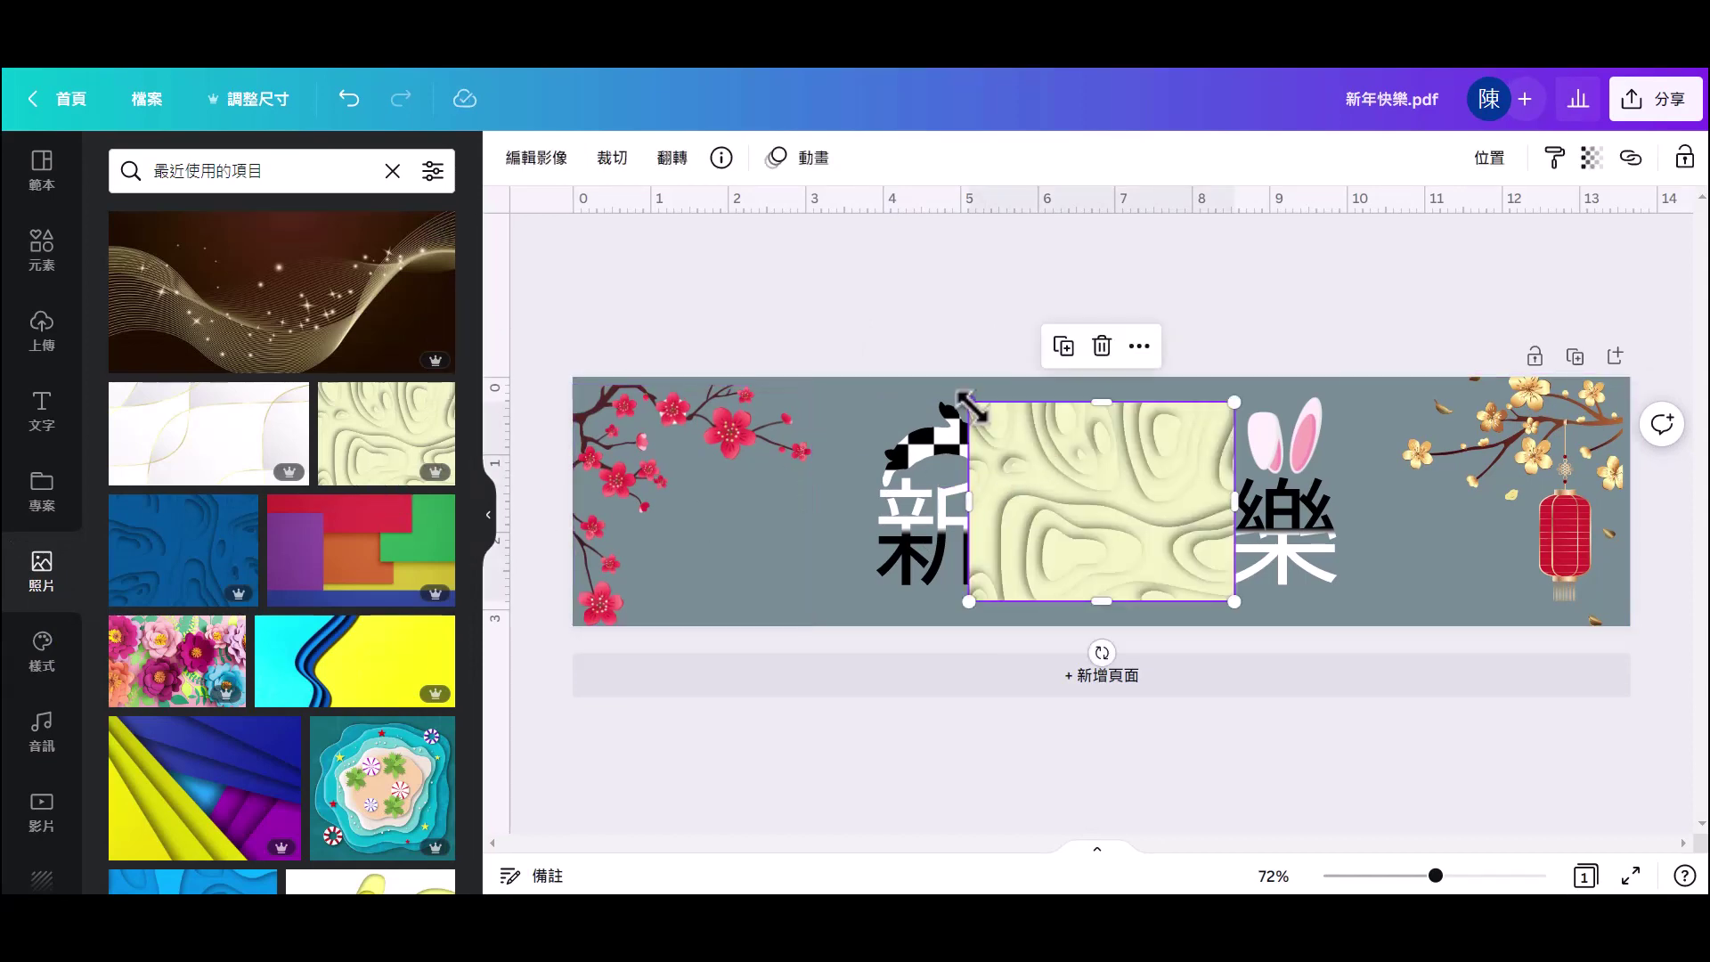
drag(1104, 499, 964, 532)
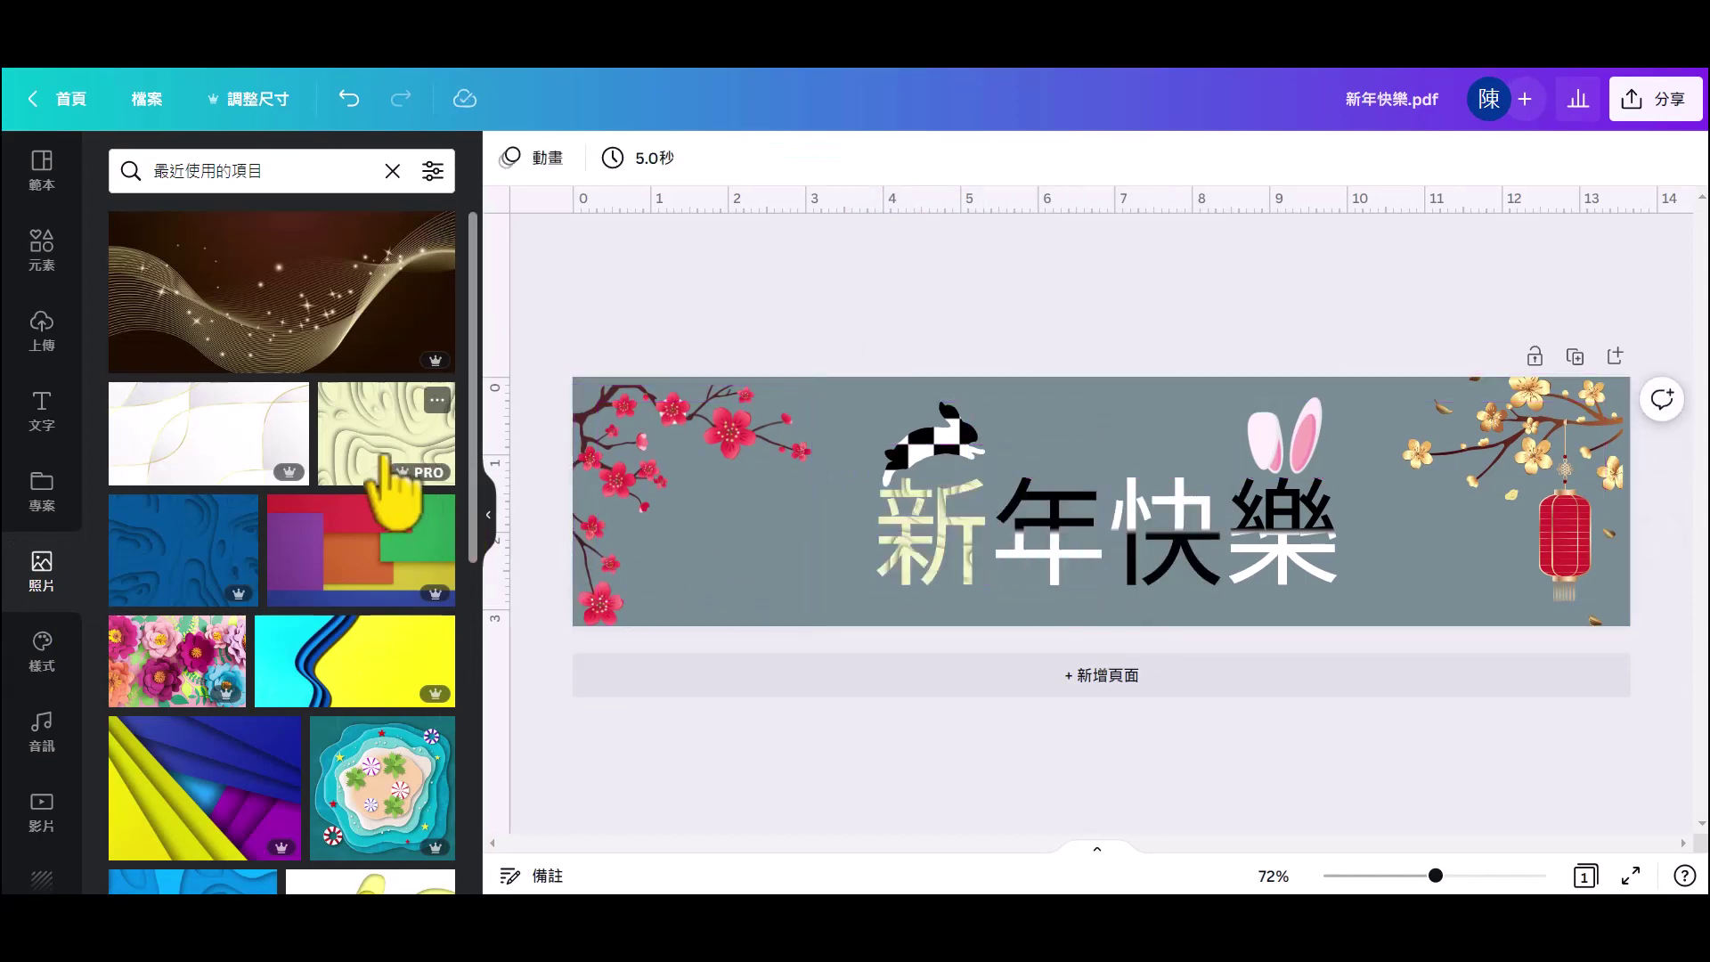
click(394, 463)
mouse_move(986, 459)
mouse_down()
mouse_move(1013, 443)
mouse_move(1033, 561)
mouse_up()
click(392, 463)
drag(1104, 499, 1184, 570)
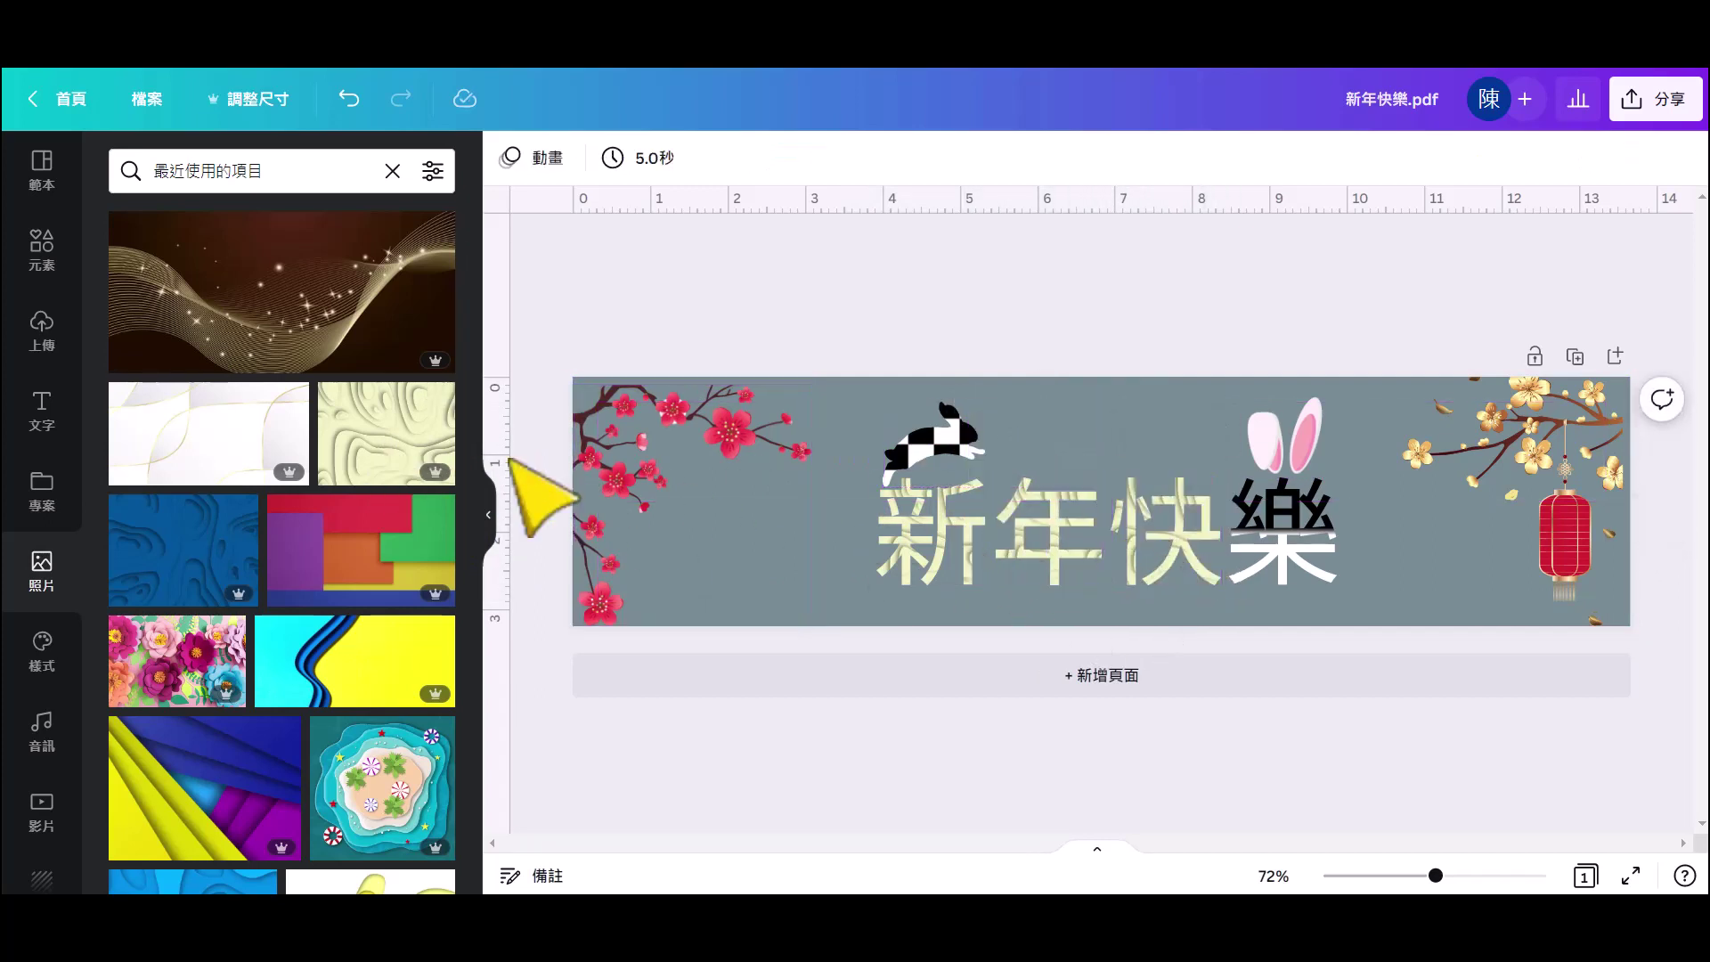
click(391, 463)
mouse_move(968, 408)
mouse_down()
mouse_move(1106, 553)
mouse_move(1290, 573)
mouse_up()
Add the dark gold texture photo and resize it over the rabbit above 新
click(205, 400)
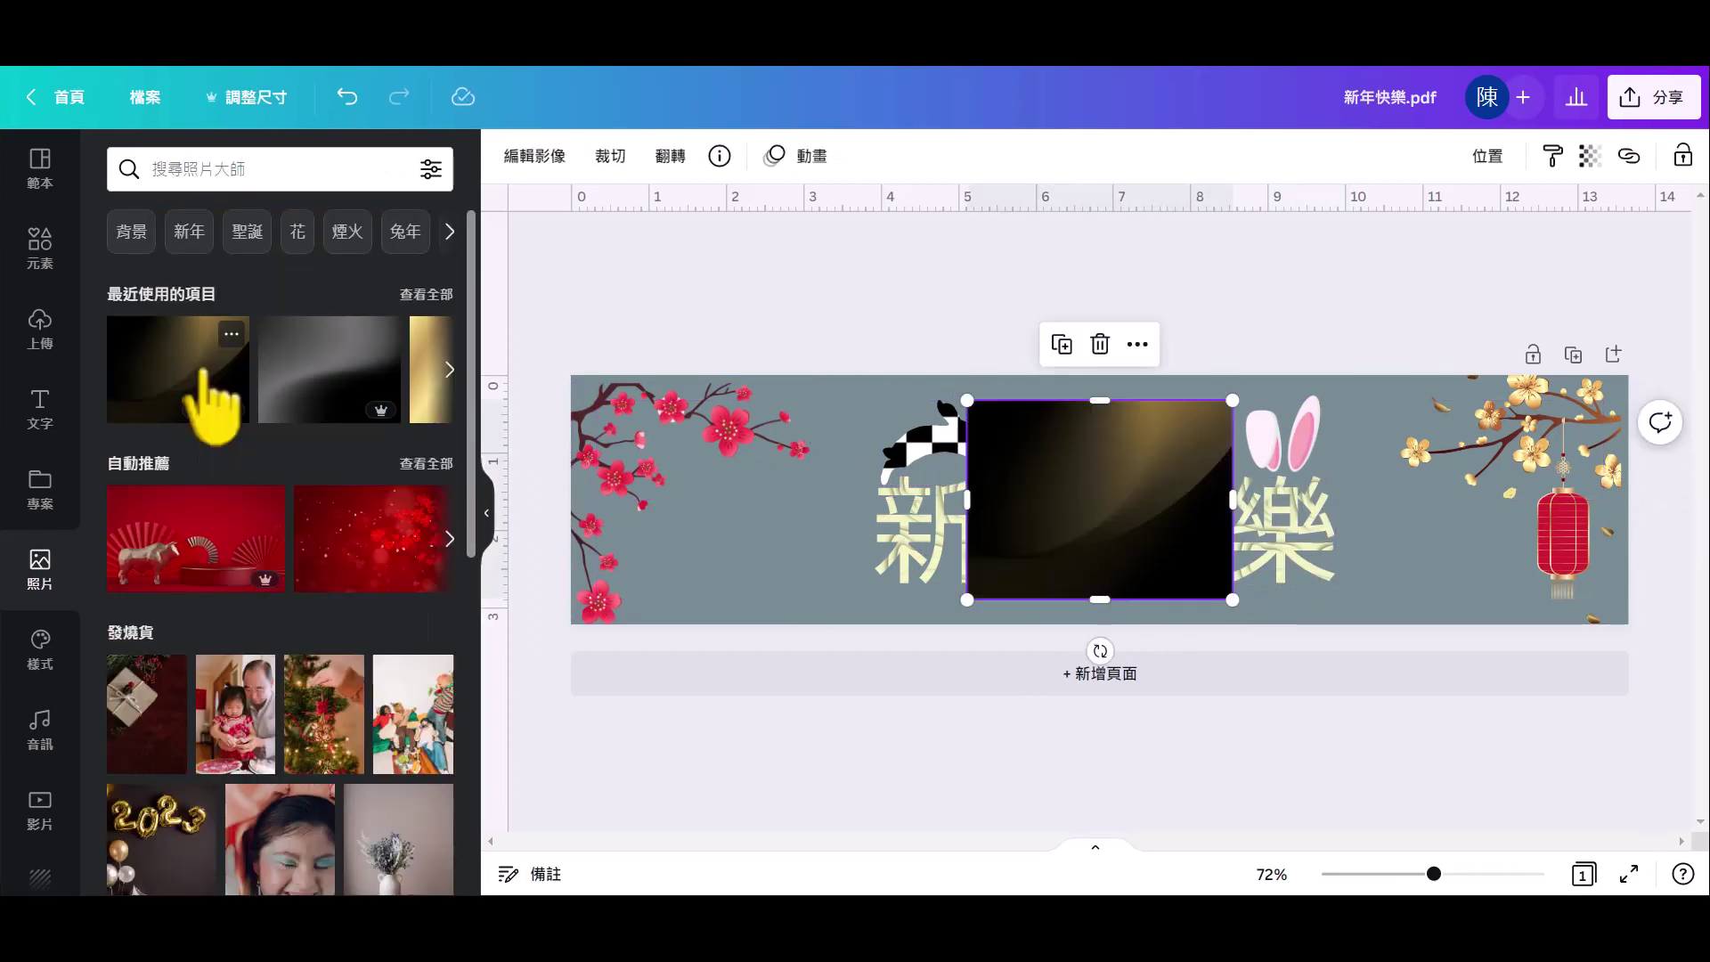
mouse_move(964, 402)
mouse_down()
mouse_move(1110, 508)
mouse_move(964, 447)
mouse_up()
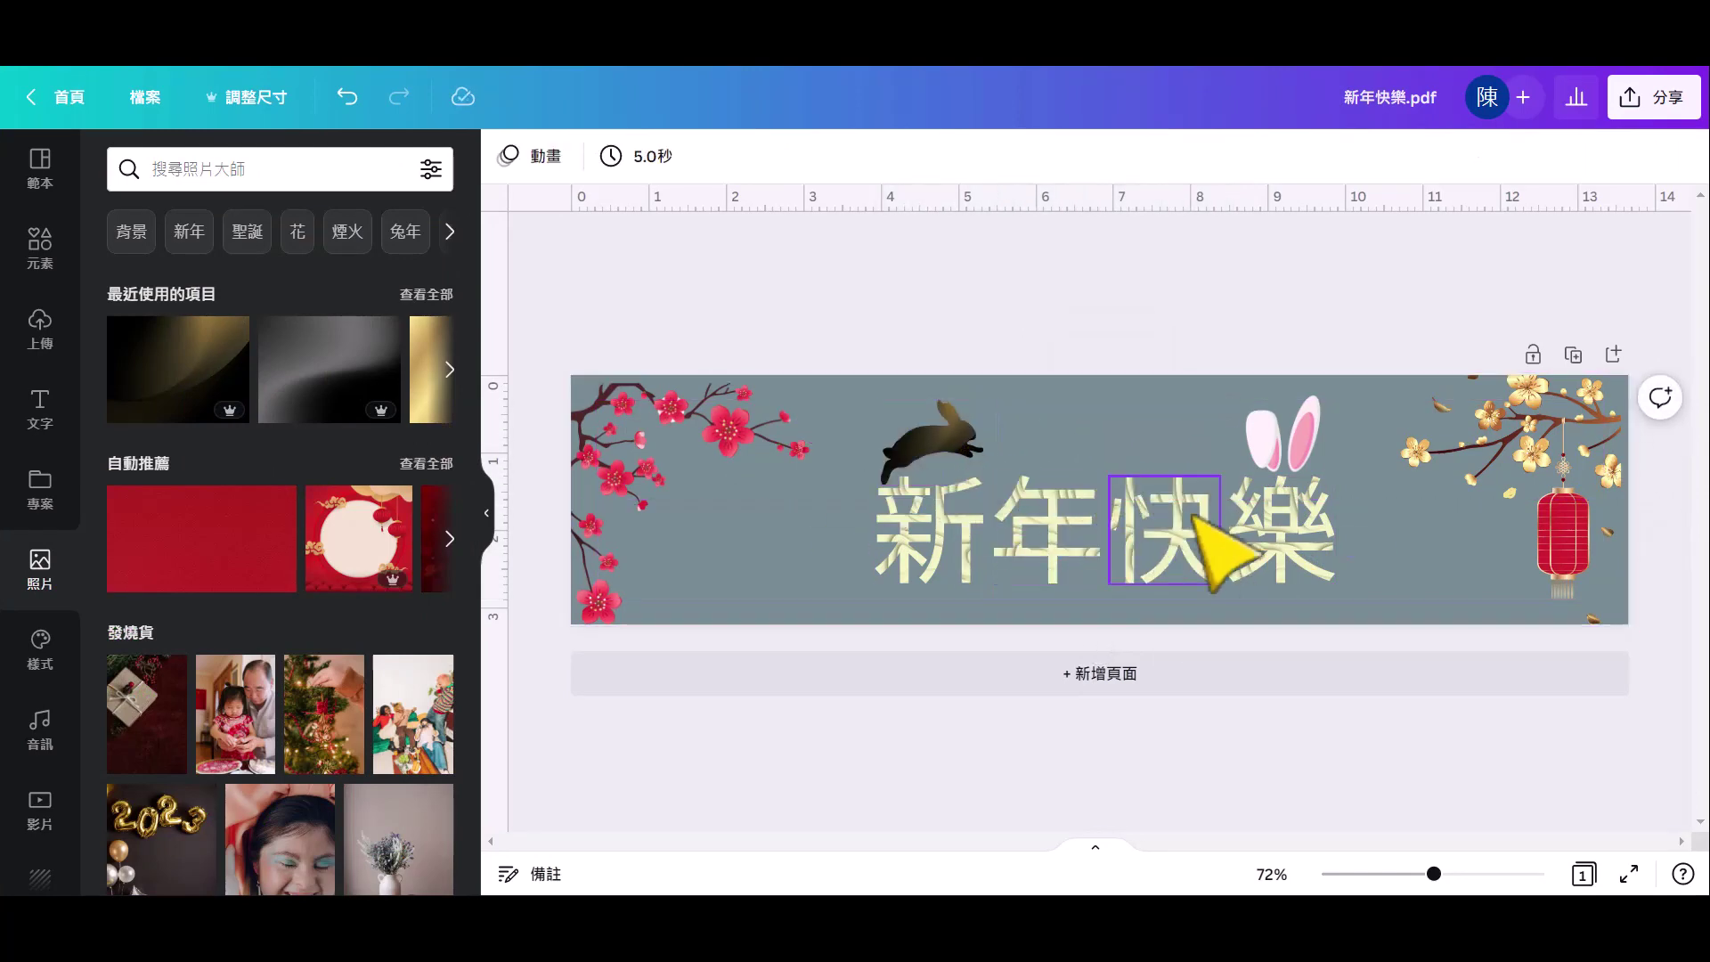